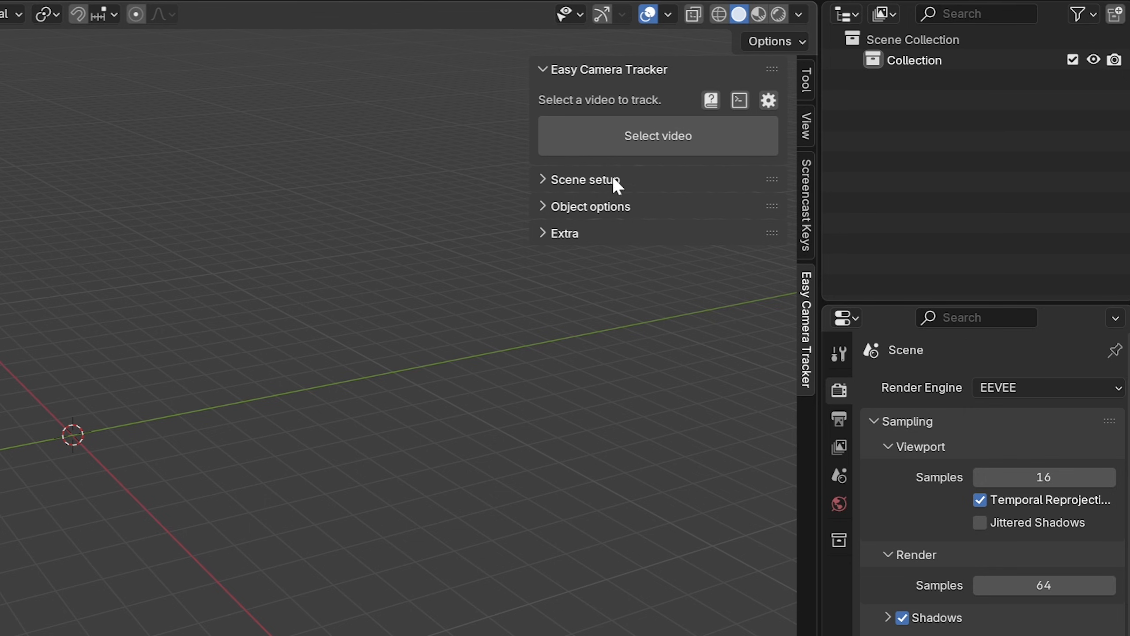
- Review the tools under Scene setup, Object options and Extra, try Setup compositor, and collapse the sections again
click(615, 370)
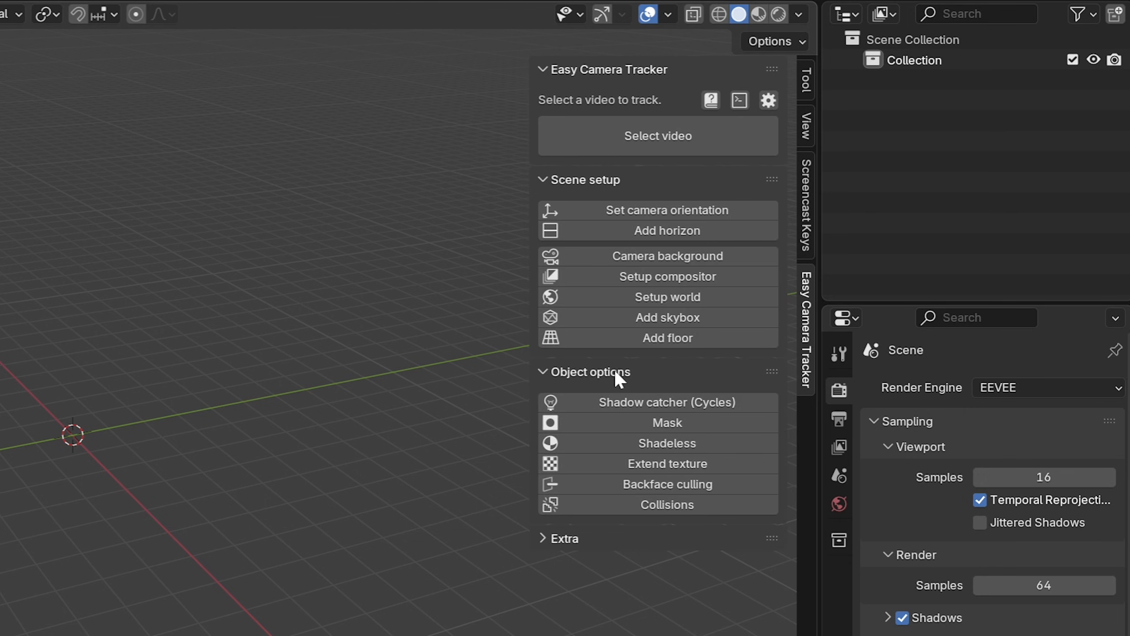
click(596, 538)
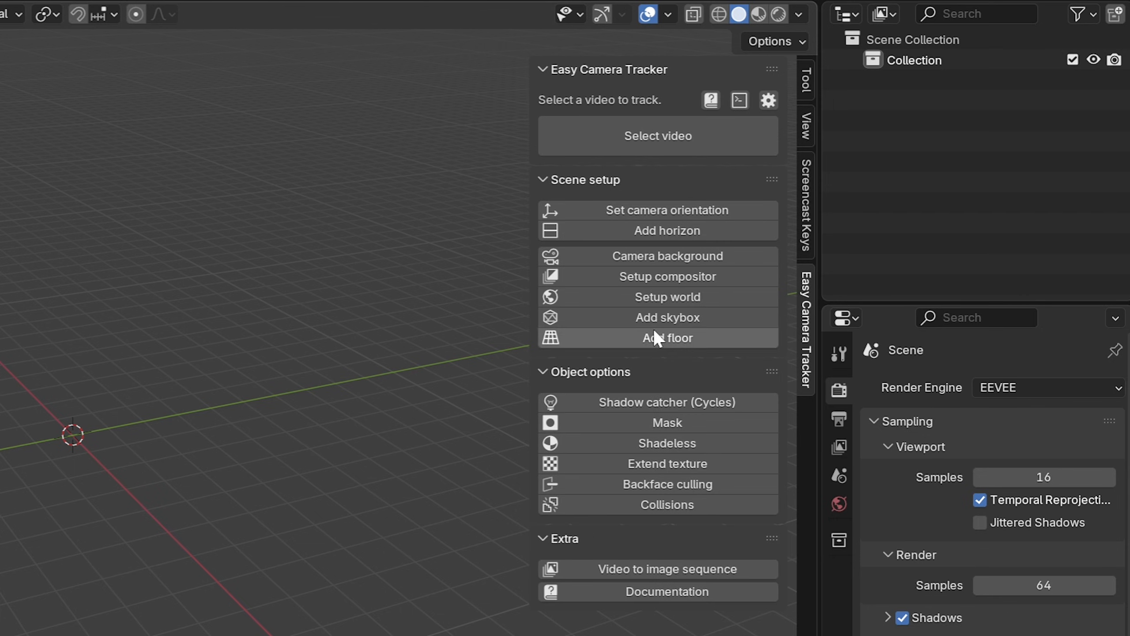
click(648, 279)
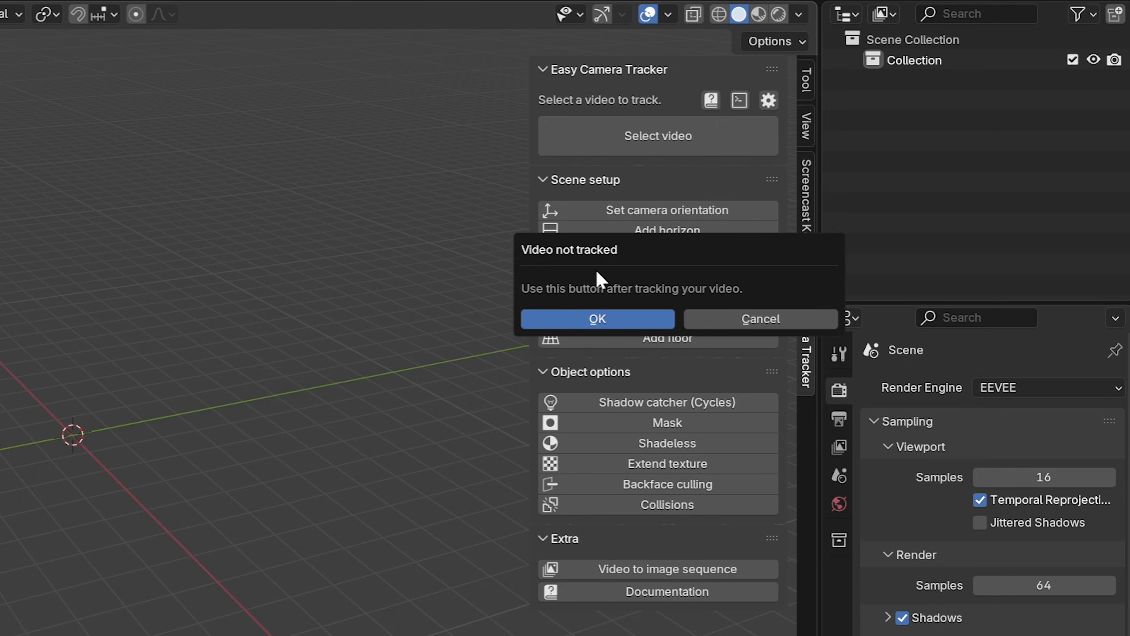
click(758, 317)
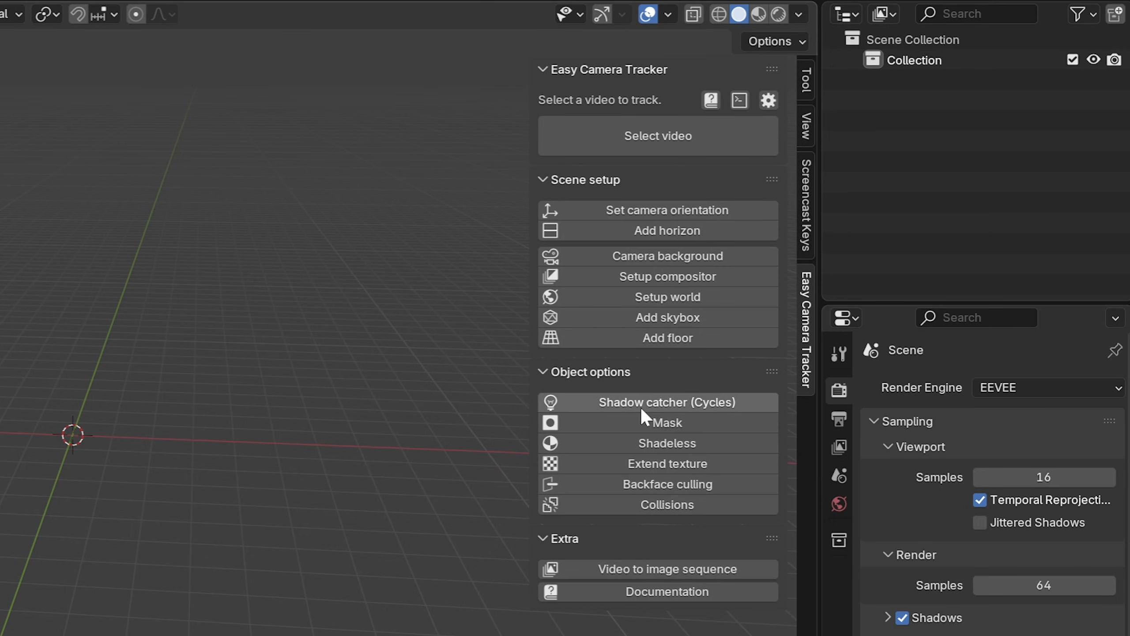
drag(614, 371, 578, 239)
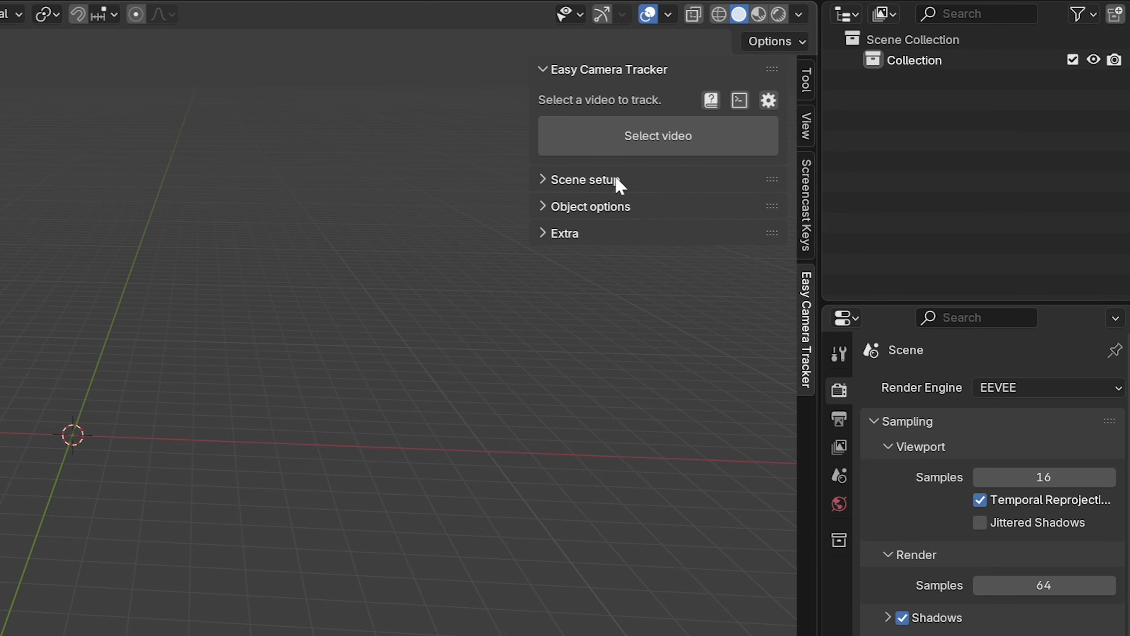
- Choose church.mp4 from the ECT folder as the video to track
click(628, 149)
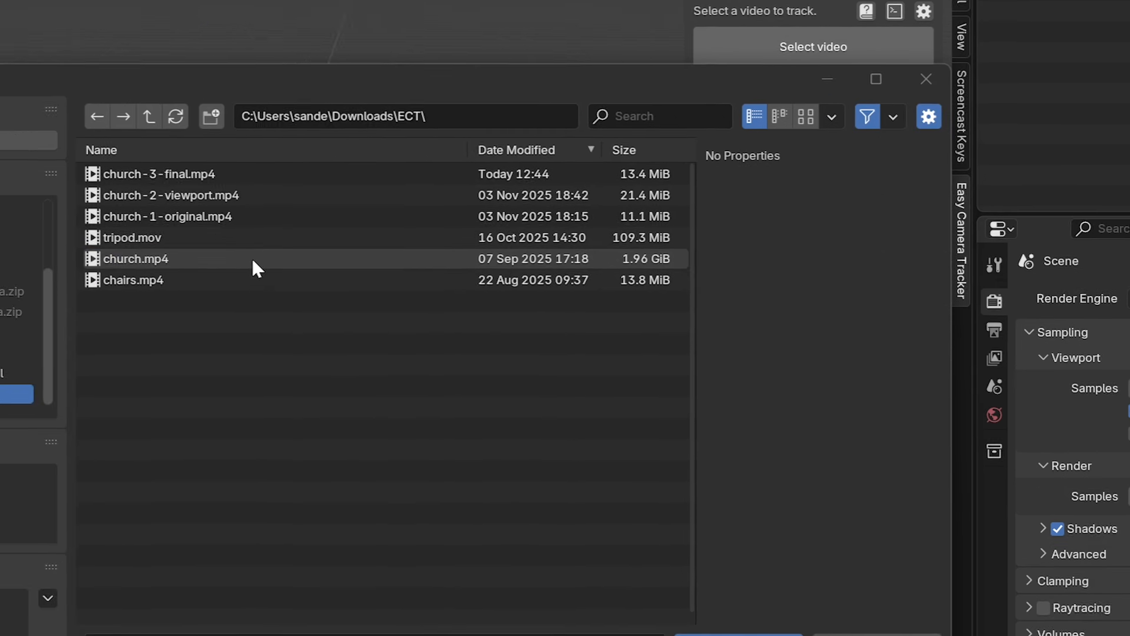
click(252, 261)
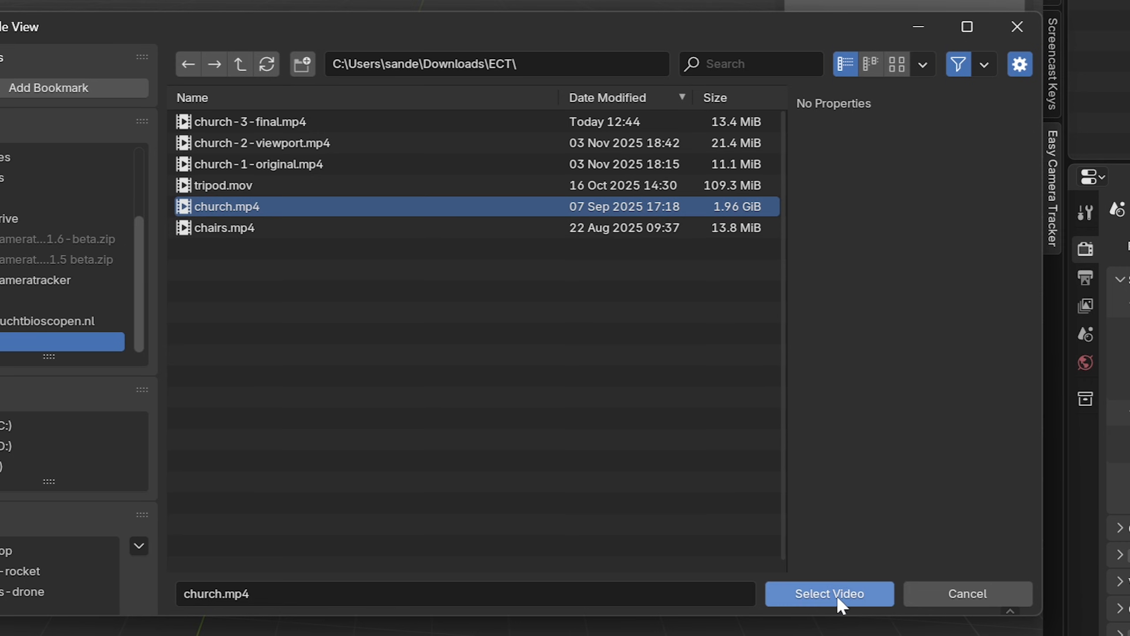
click(836, 594)
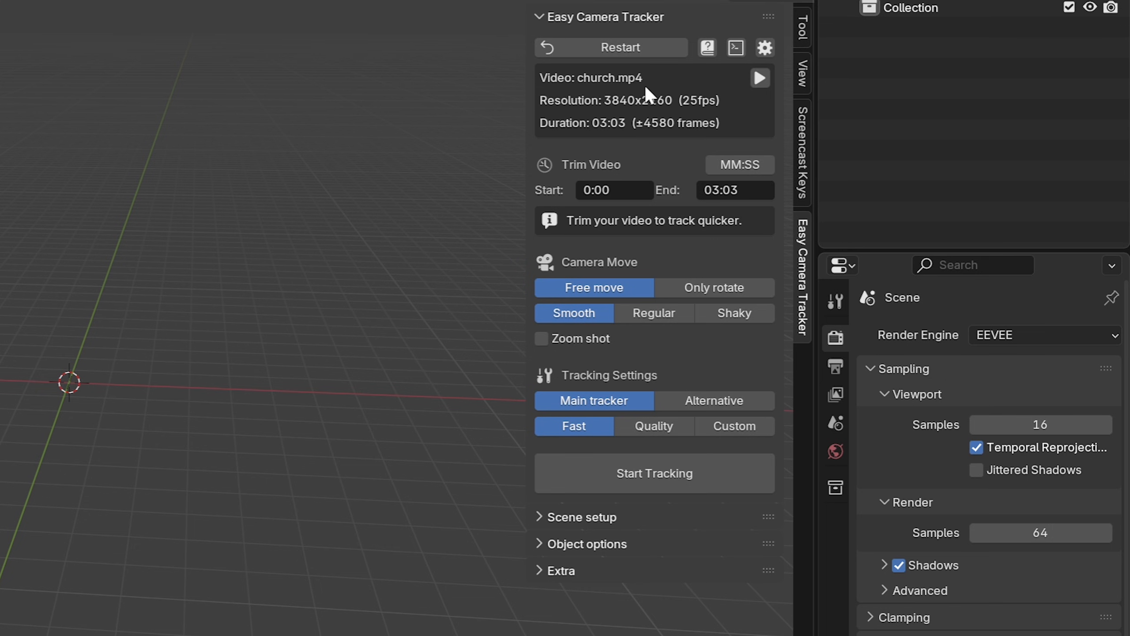
- Preview church.mp4 in the video player, skip to about 1:12 to find the shot, and close the preview
click(760, 77)
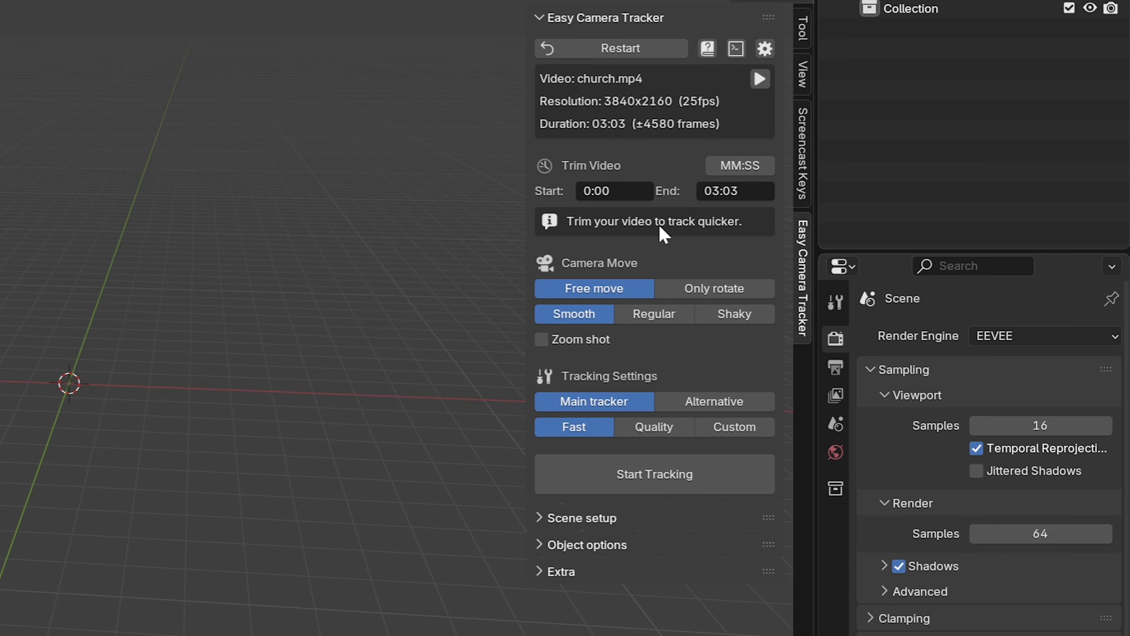
click(758, 76)
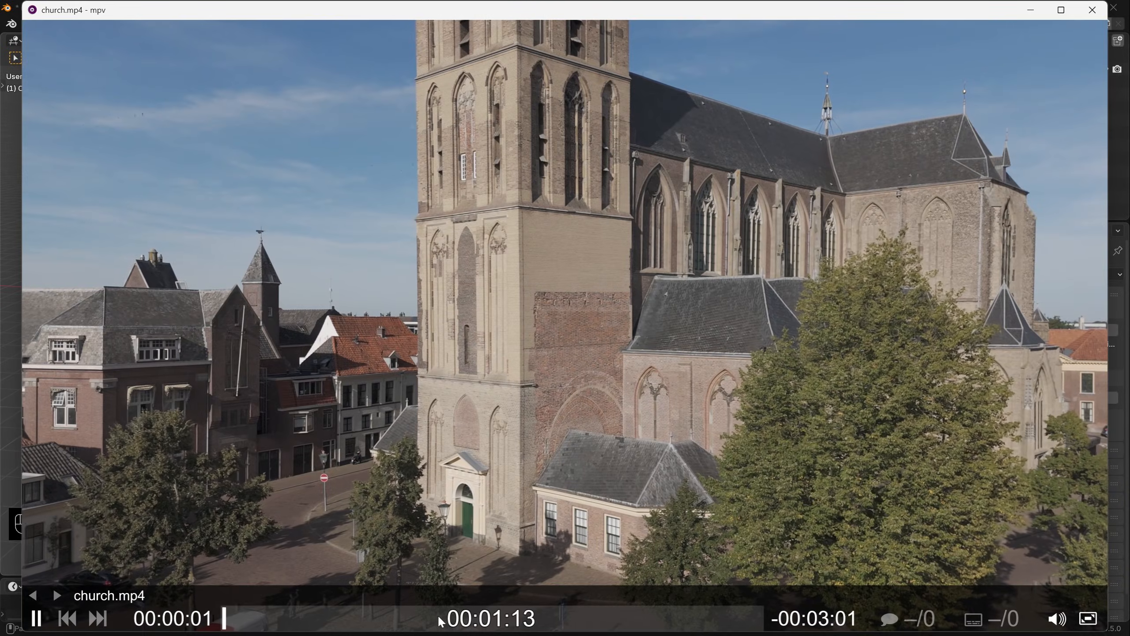
click(421, 618)
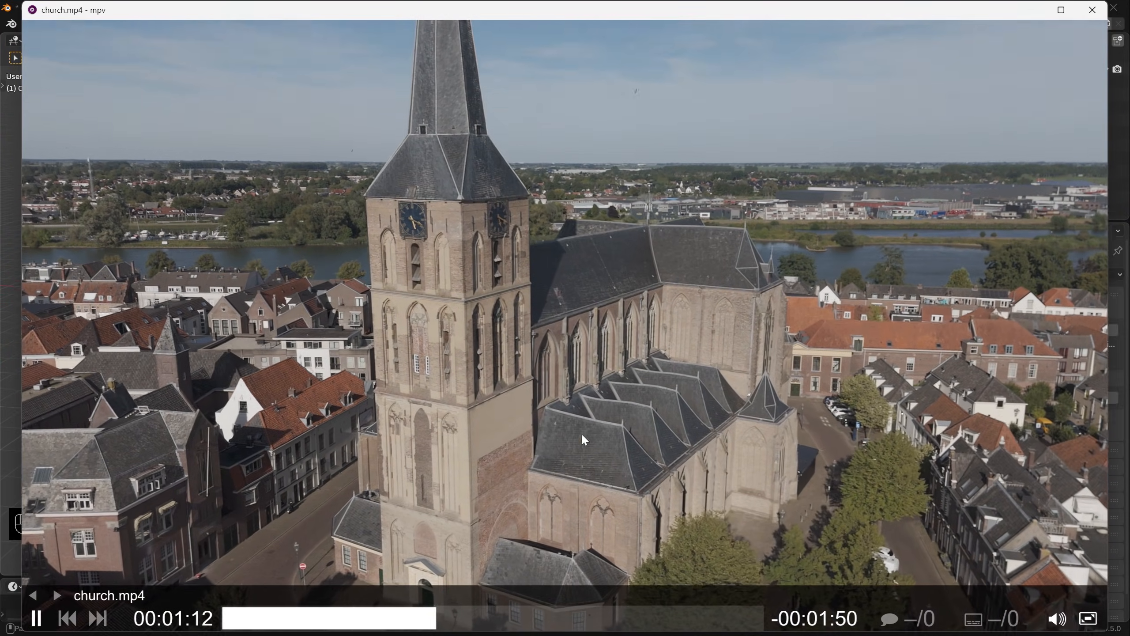
key(q)
- Trim the video to start at 1:10 and end at 1:15
click(690, 184)
text(1:10)
key(Tab)
text(1:15)
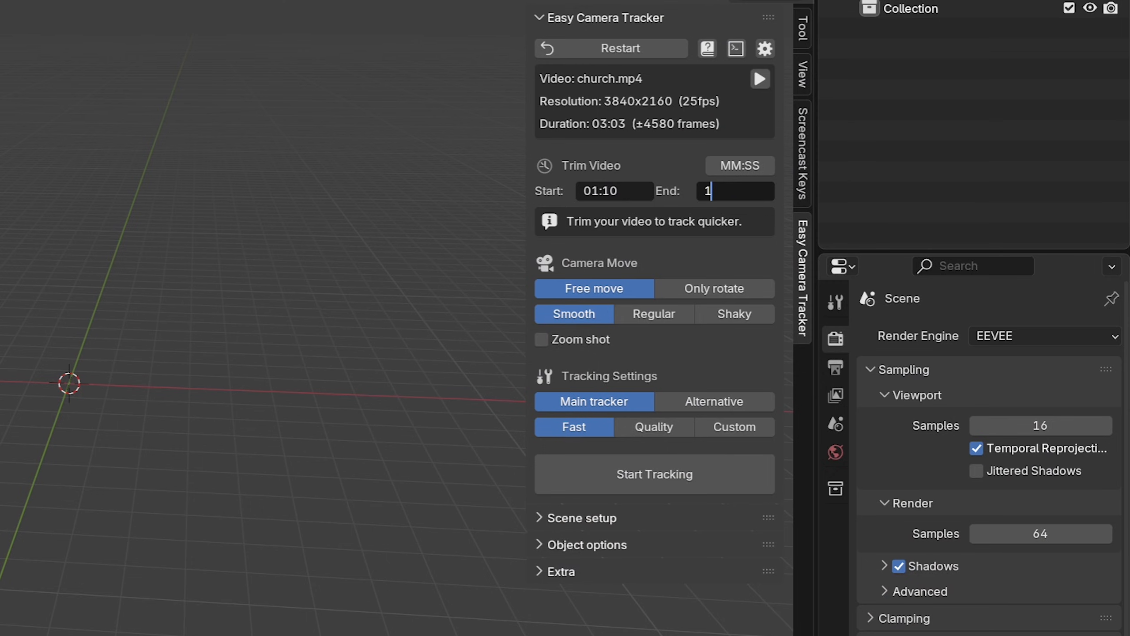
key(Return)
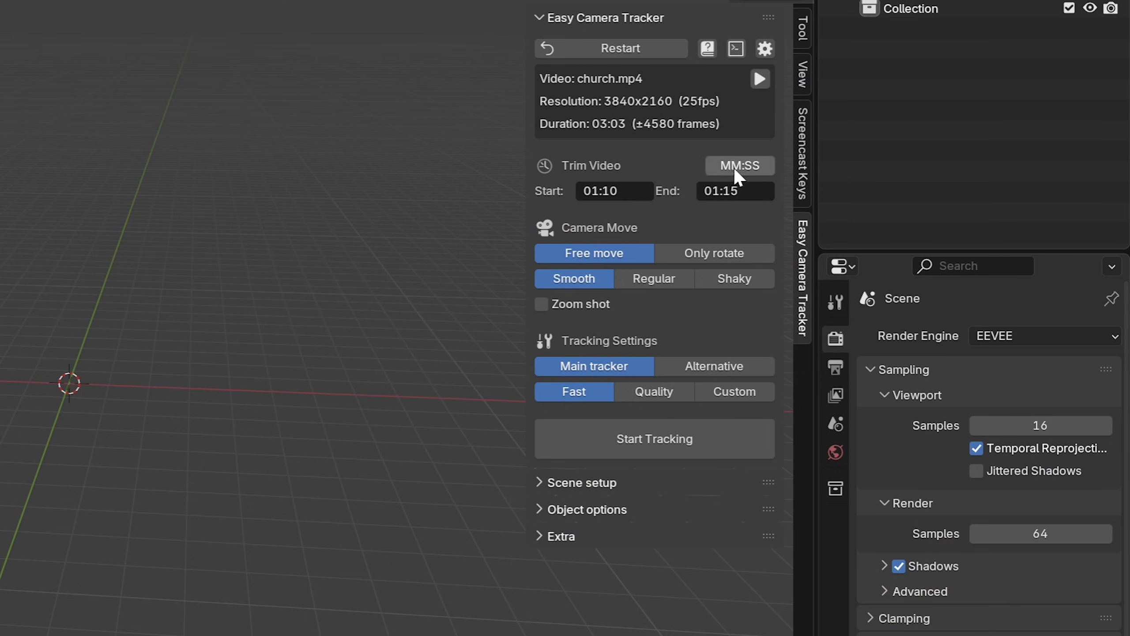
click(758, 163)
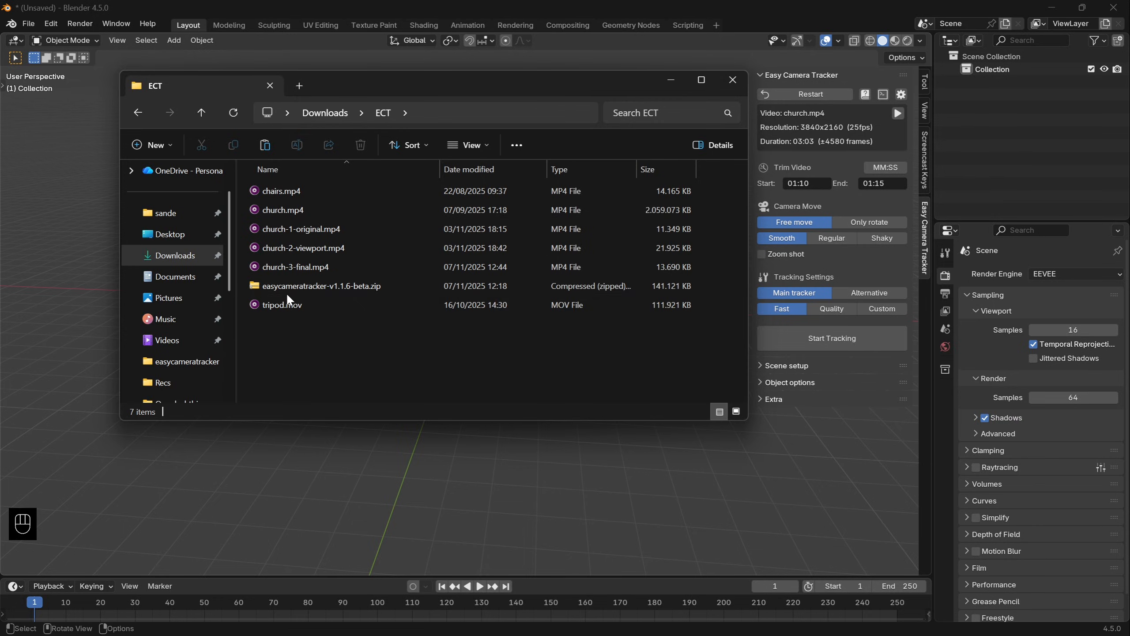
- Play tripod.mov and church-1-original.mp4 from the ECT folder to compare their camera movement, and return to Blender
click(288, 305)
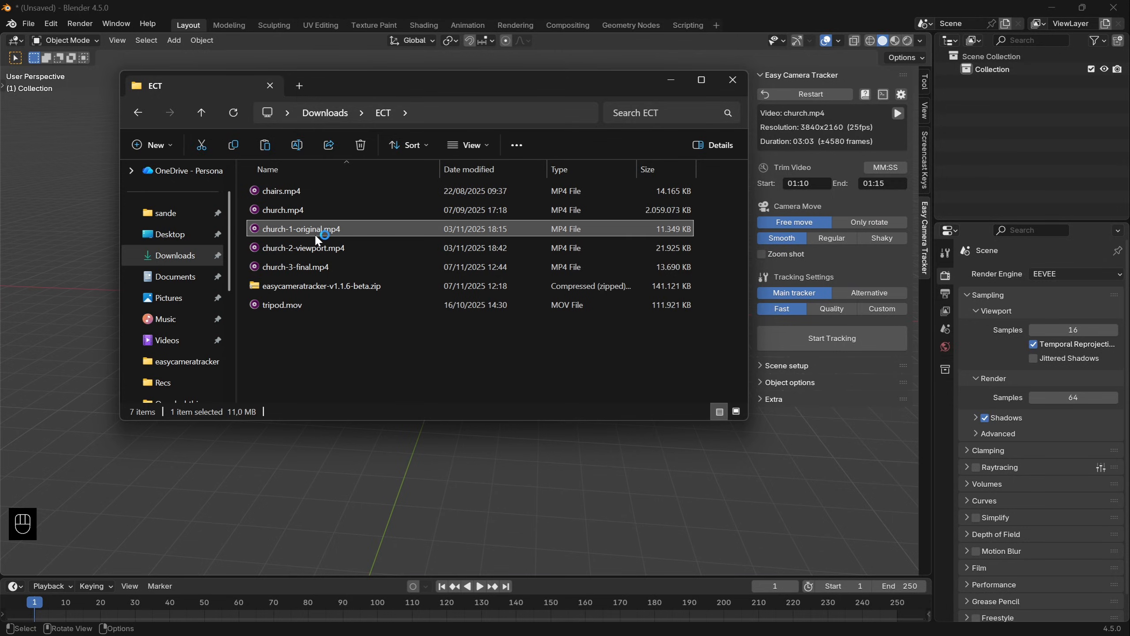
double_click(315, 233)
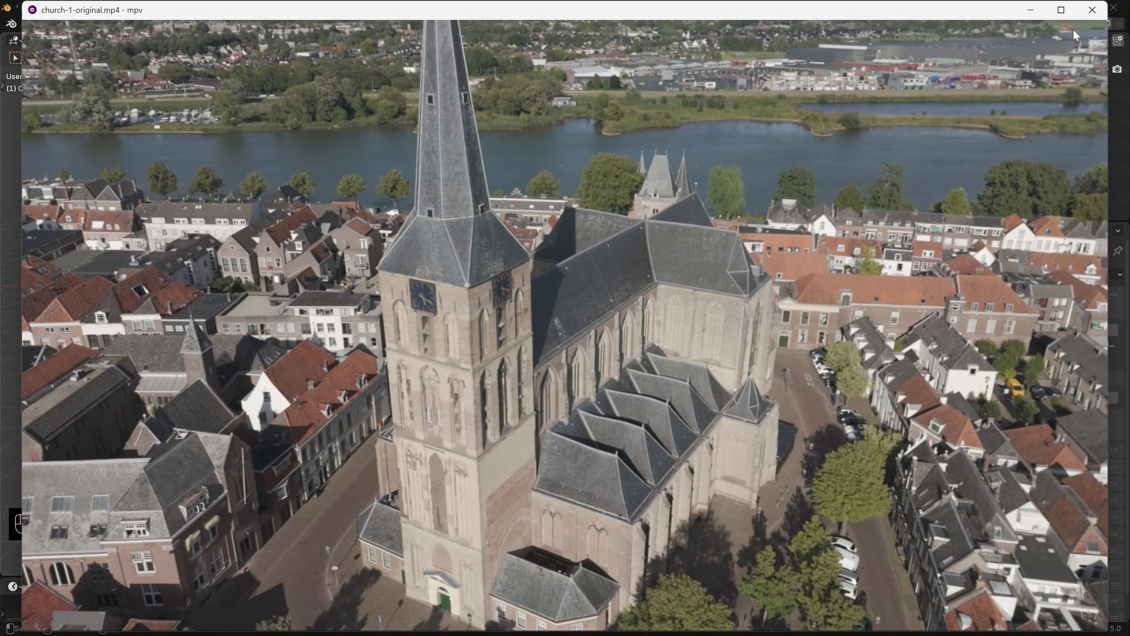
click(1092, 10)
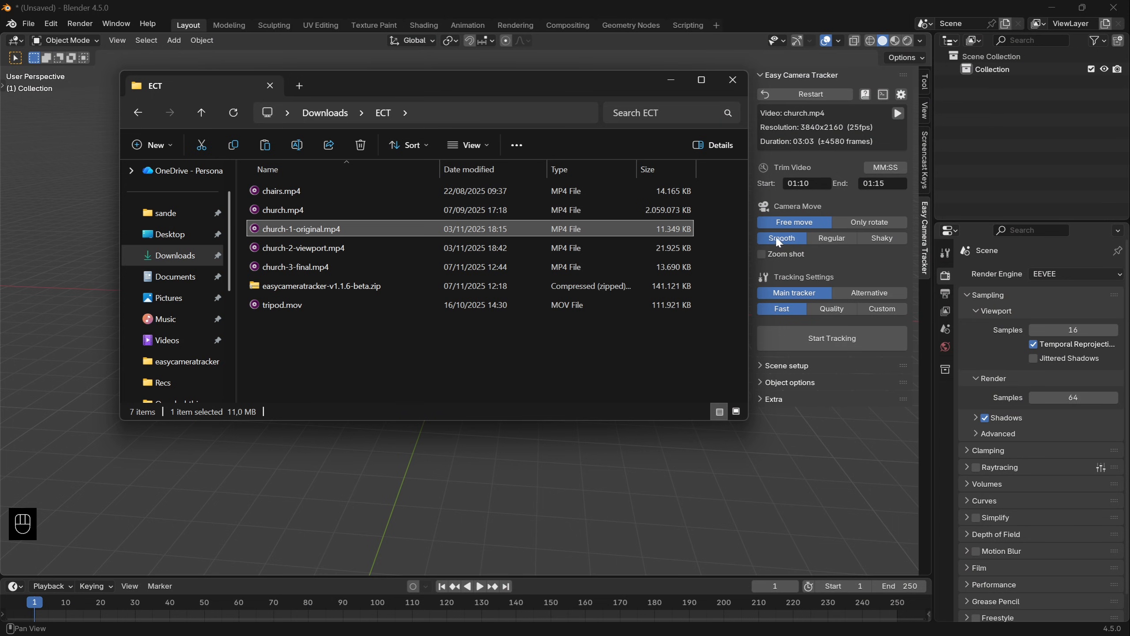
click(822, 203)
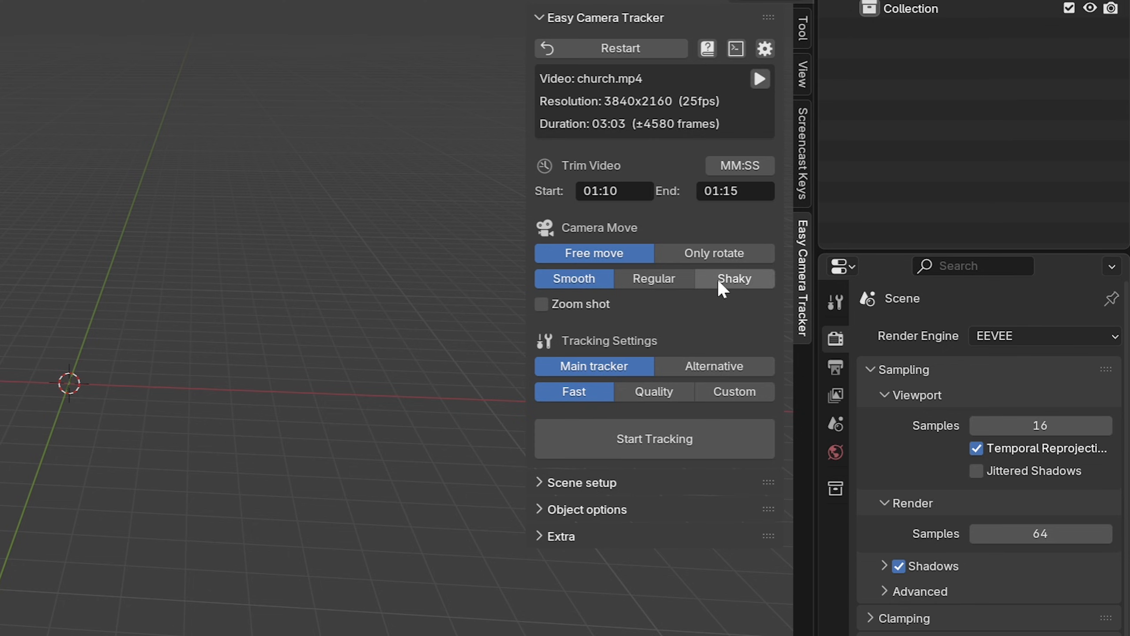
- Try the Shaky camera movement setting and switch back to Smooth
click(753, 285)
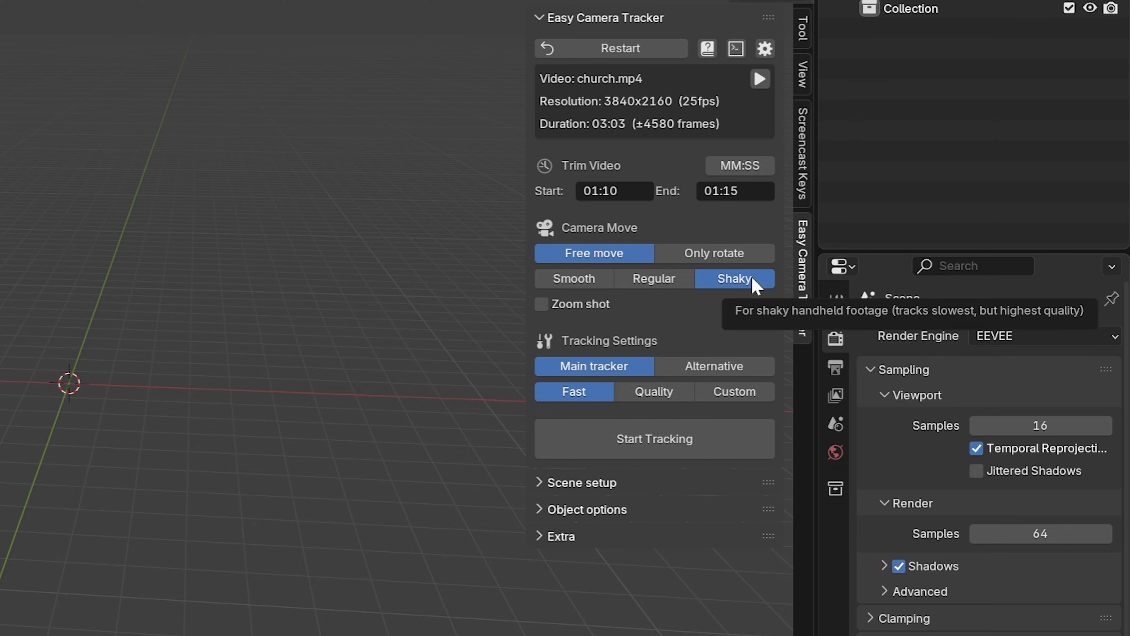
click(572, 285)
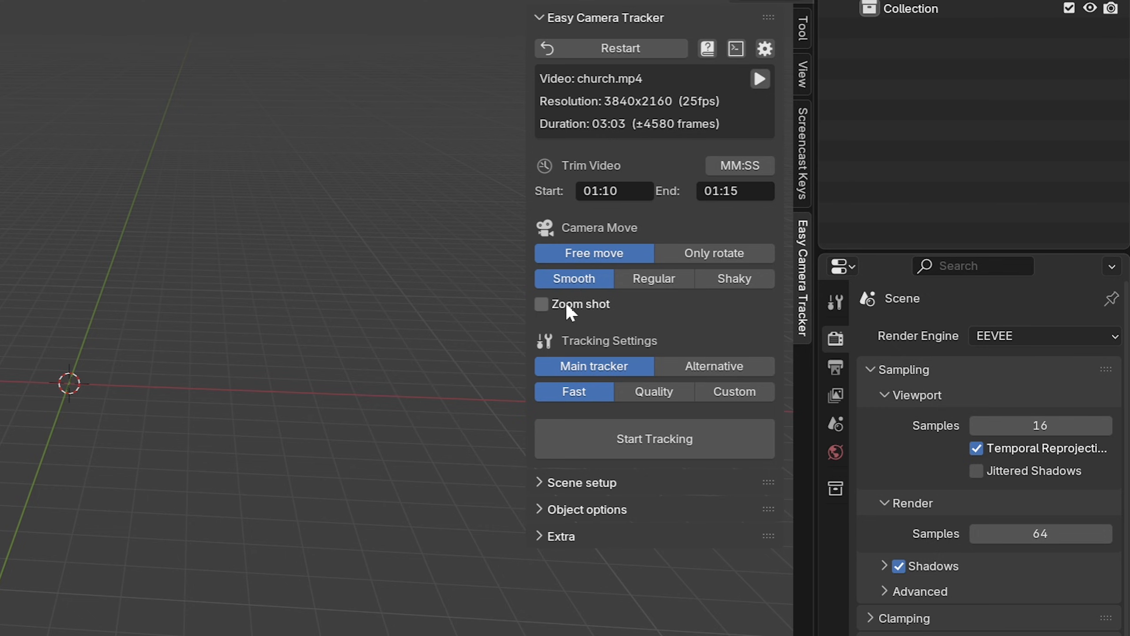
- Play zoom-shot-bad.mov from the ECT folder, close it, and enable the Zoom shot option in Blender
key(alt+Tab)
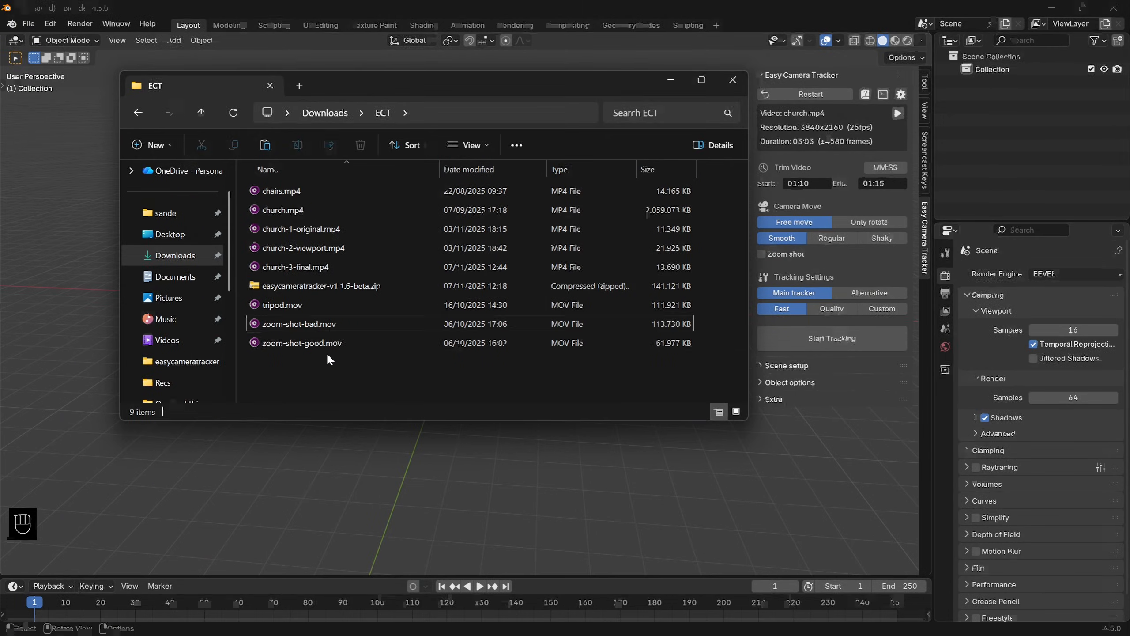
double_click(307, 325)
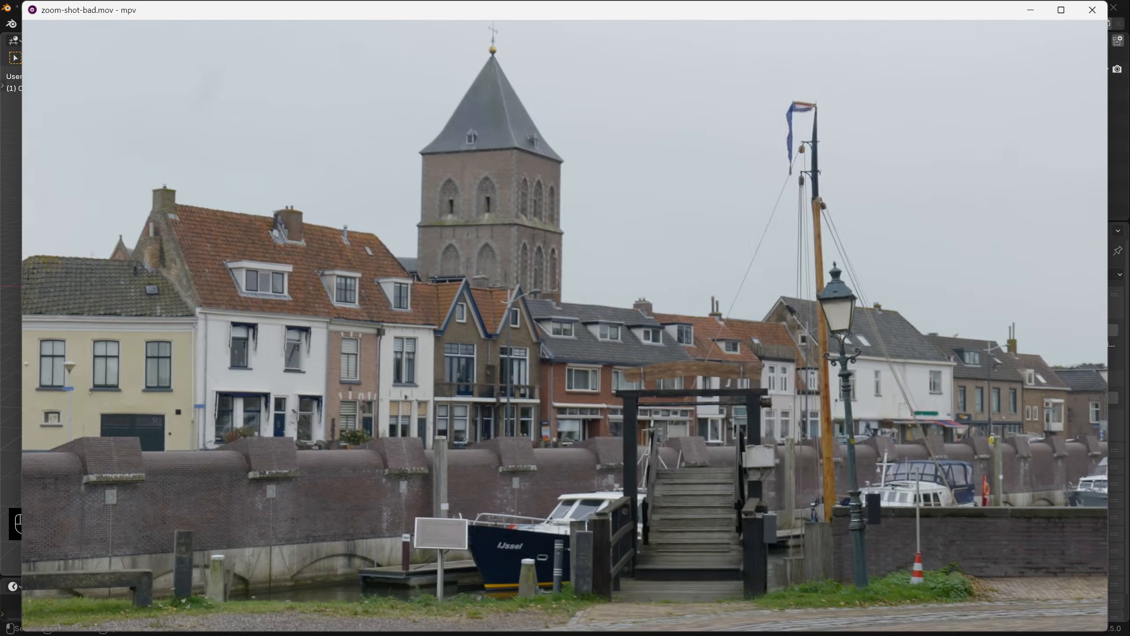
key(q)
click(814, 256)
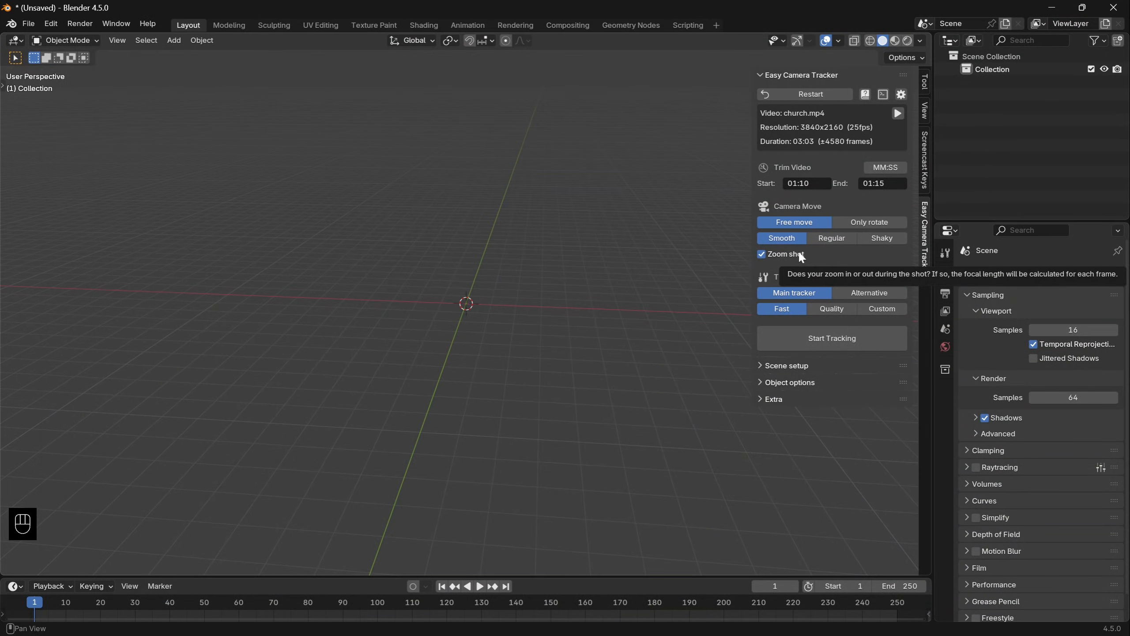
- Reopen zoom-shot-bad.mov from the ECT folder, pause it, and examine the zoom frame by frame in both directions
key(alt+Tab)
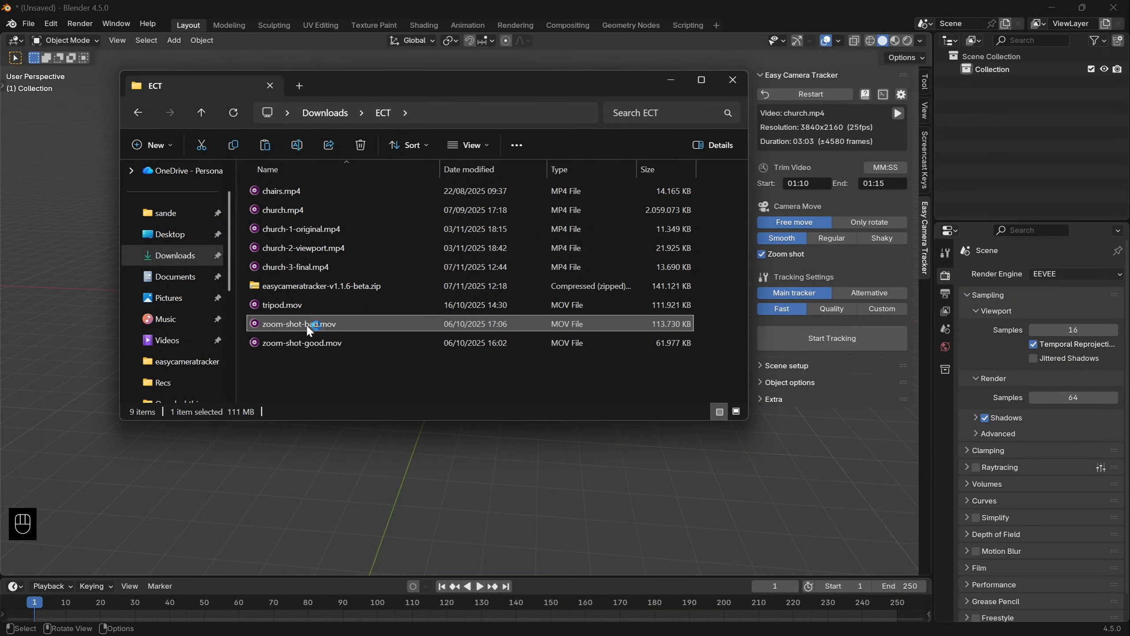
double_click(306, 323)
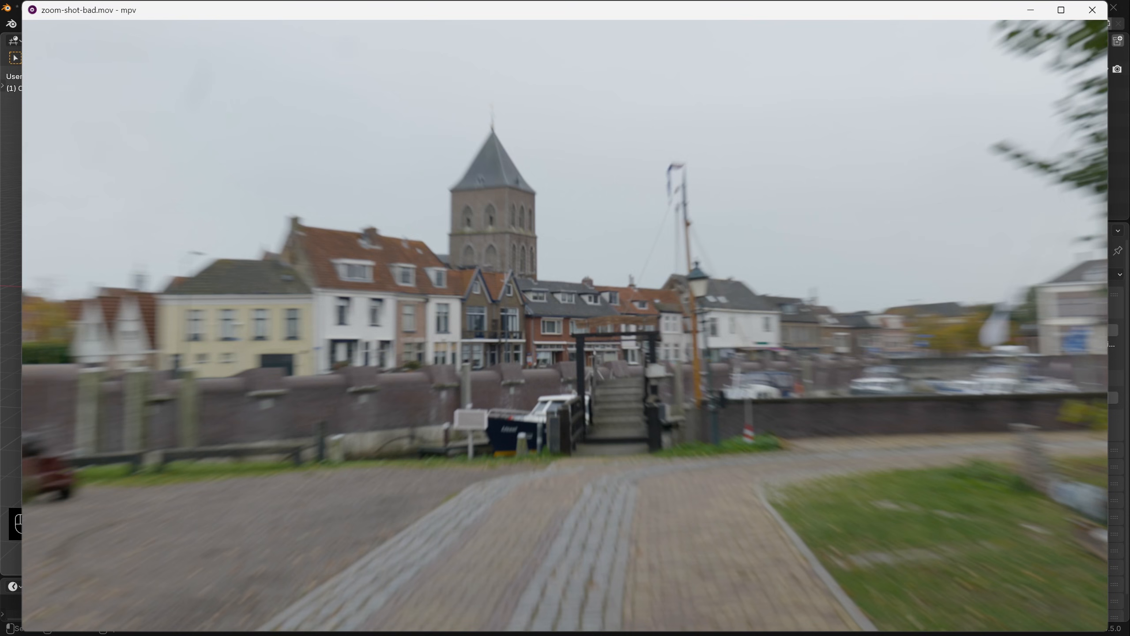
key(space)
key(period)
key(period)
key(period)
key(comma)
key(comma)
key(comma)
key(comma)
key(comma)
key(comma)
key(comma)
key(comma)
key(period)
key(period)
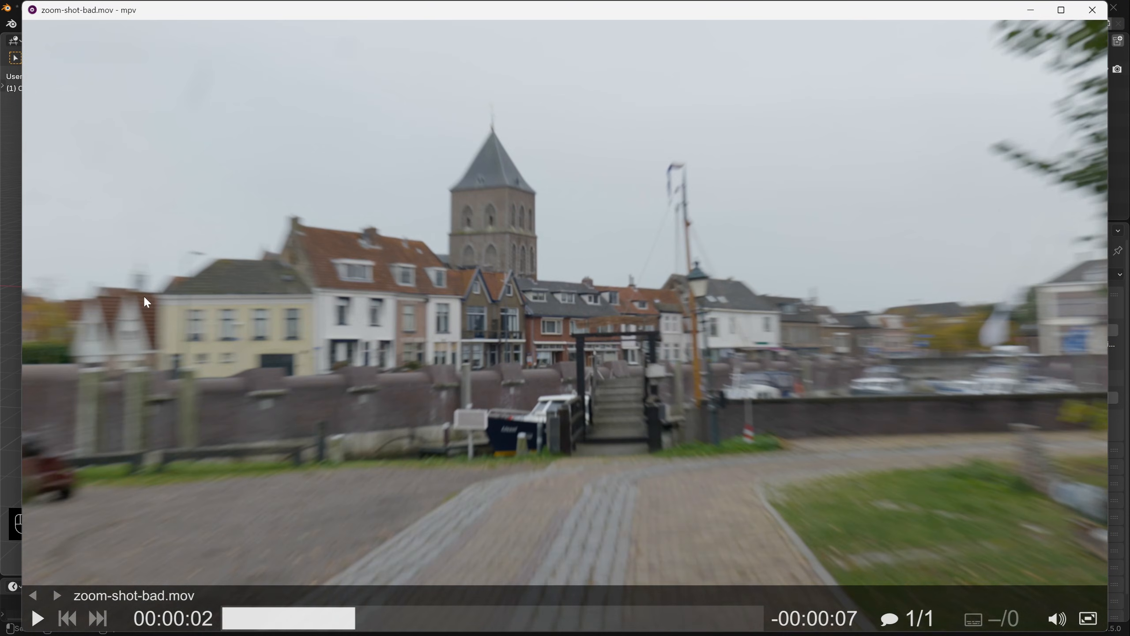
key(comma)
key(comma)
key(comma)
key(comma)
key(comma)
key(period)
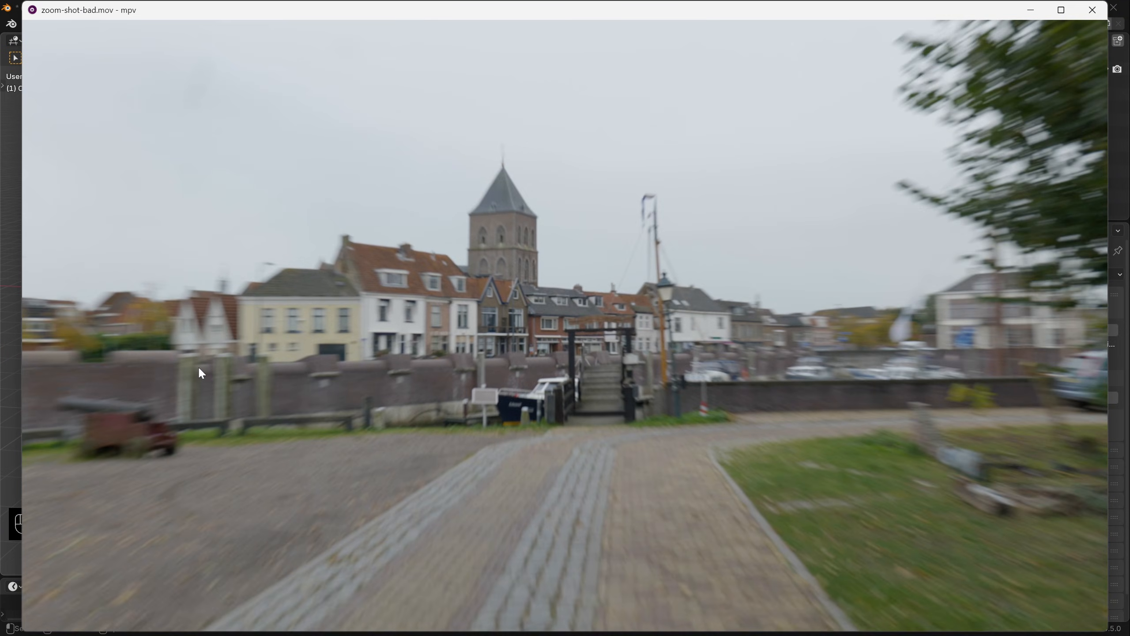
key(period)
key(period)
key(q)
- Play zoom-shot-good.mov for comparison, preview church.mp4 from the tracker, and close the player
double_click(292, 338)
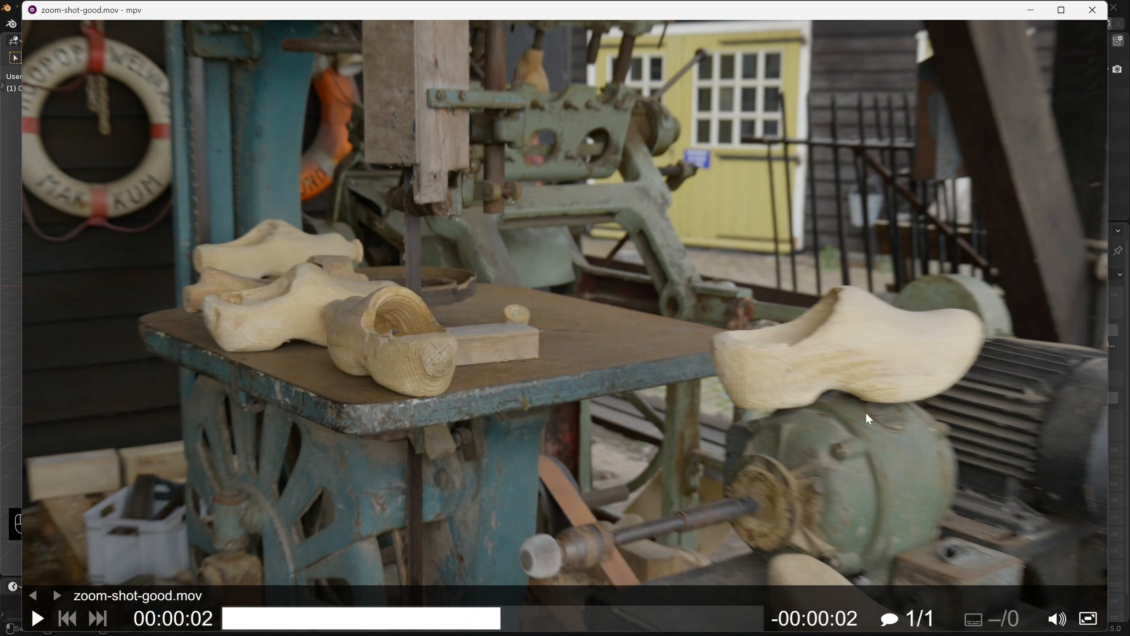
click(895, 112)
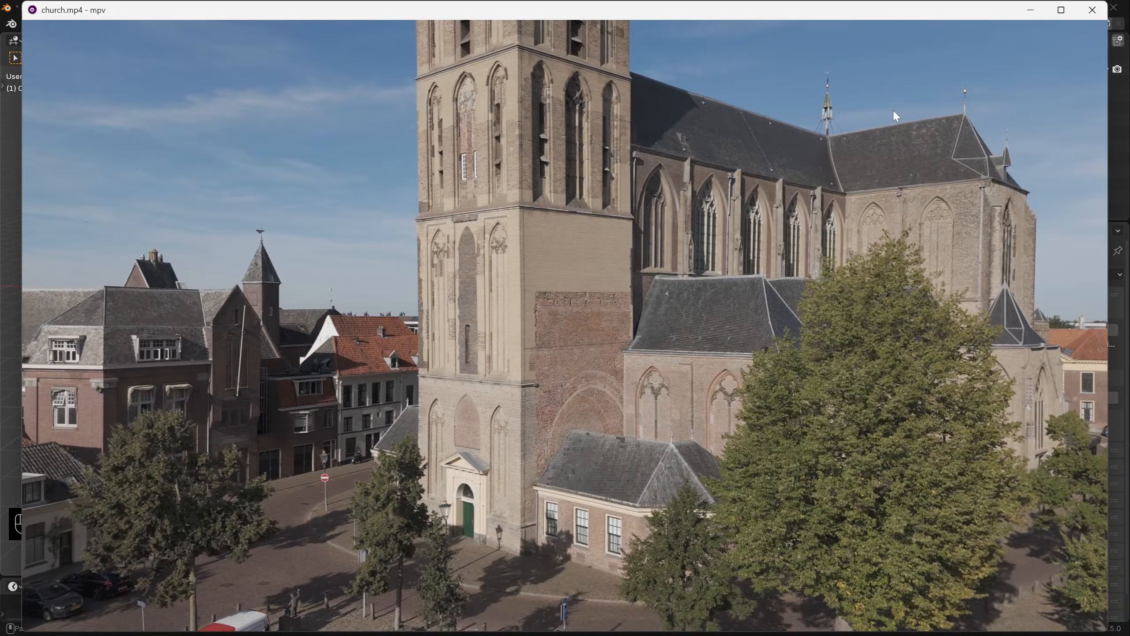
click(1092, 10)
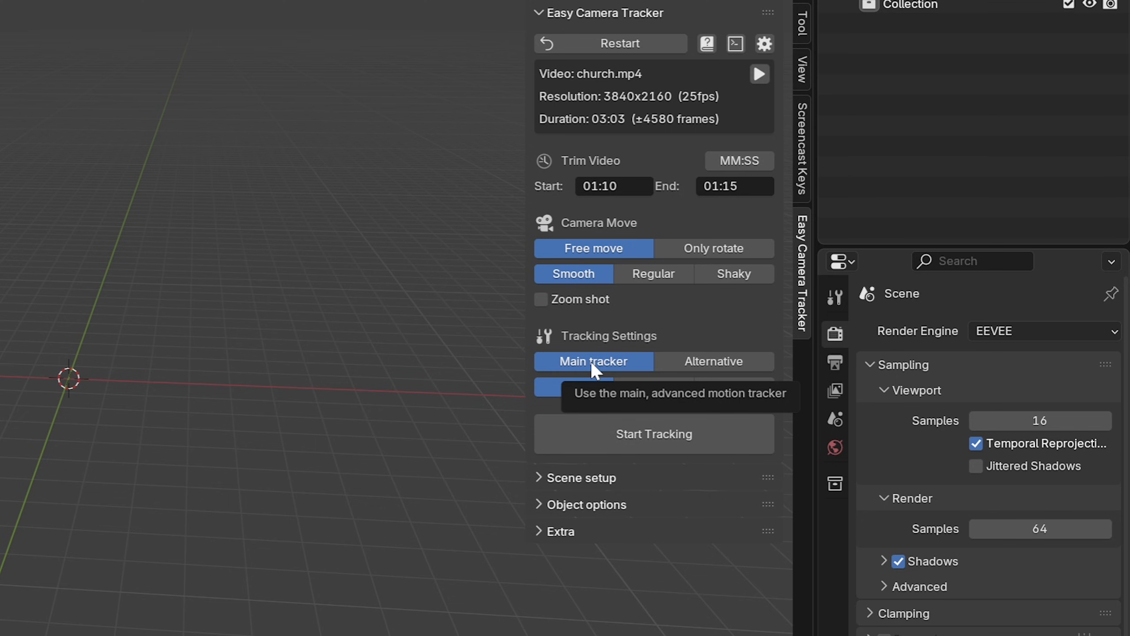
- Try the Alternative tracker, the Main tracker and the Only rotate camera move
click(718, 364)
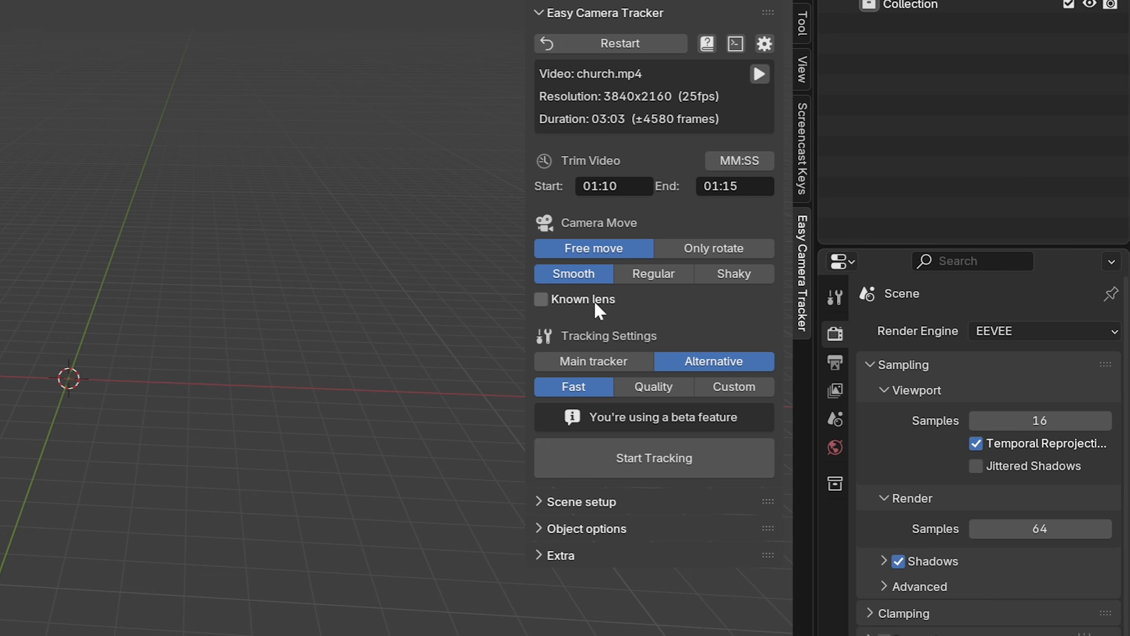
click(610, 365)
click(714, 248)
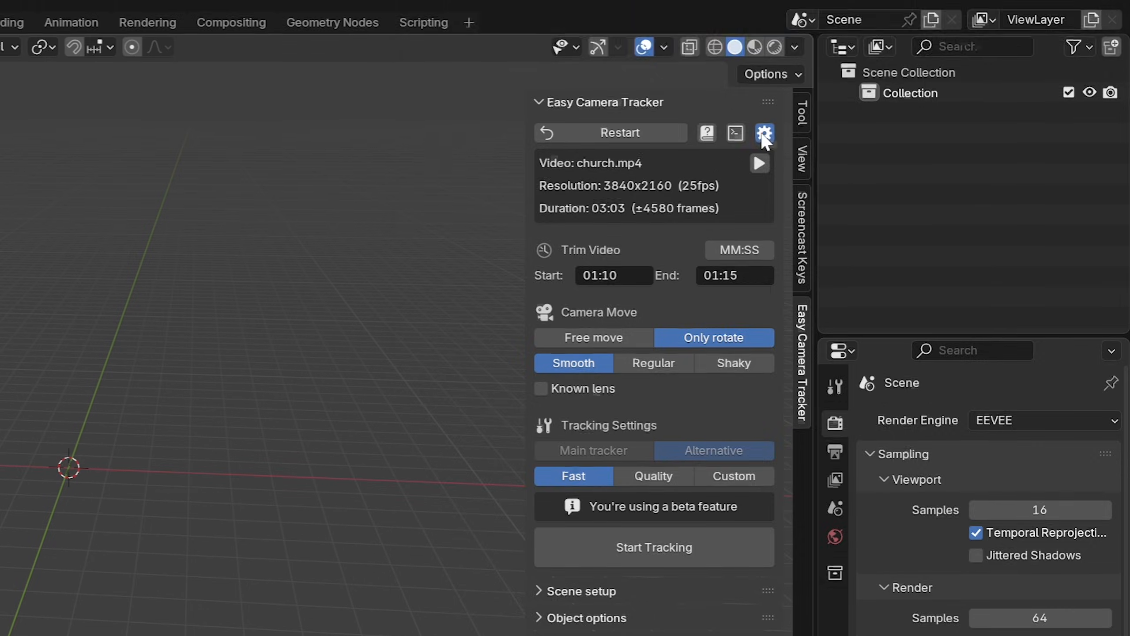
- Open the Easy Camera Tracker add-on settings
click(765, 43)
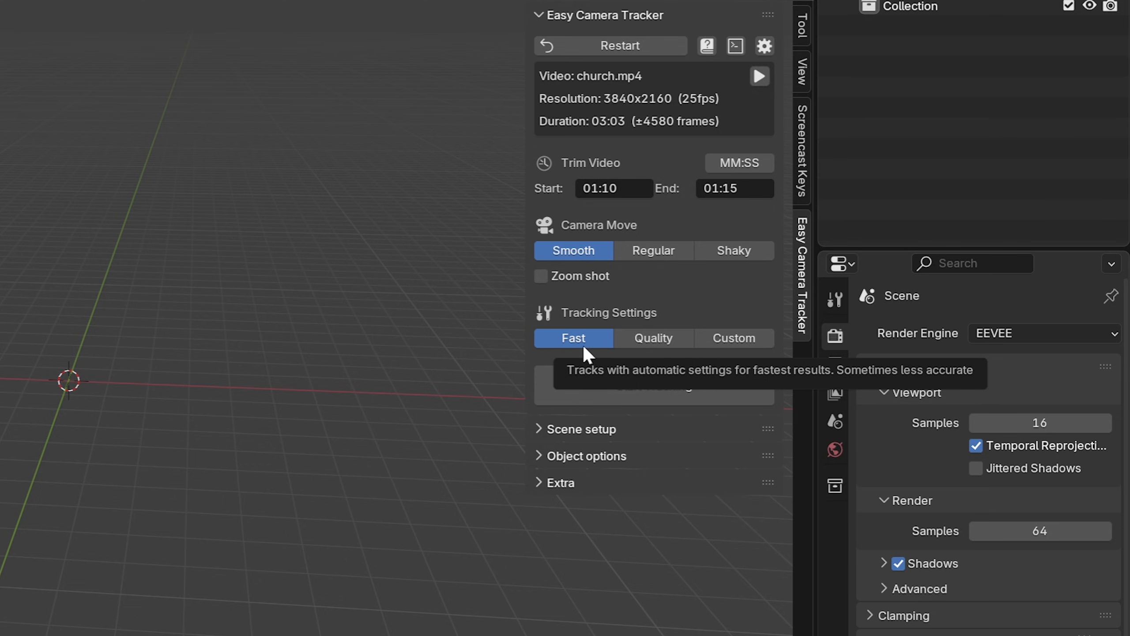
- Try the Quality tracking preset with Undistort video on, and switch the tracking settings to Custom
click(653, 340)
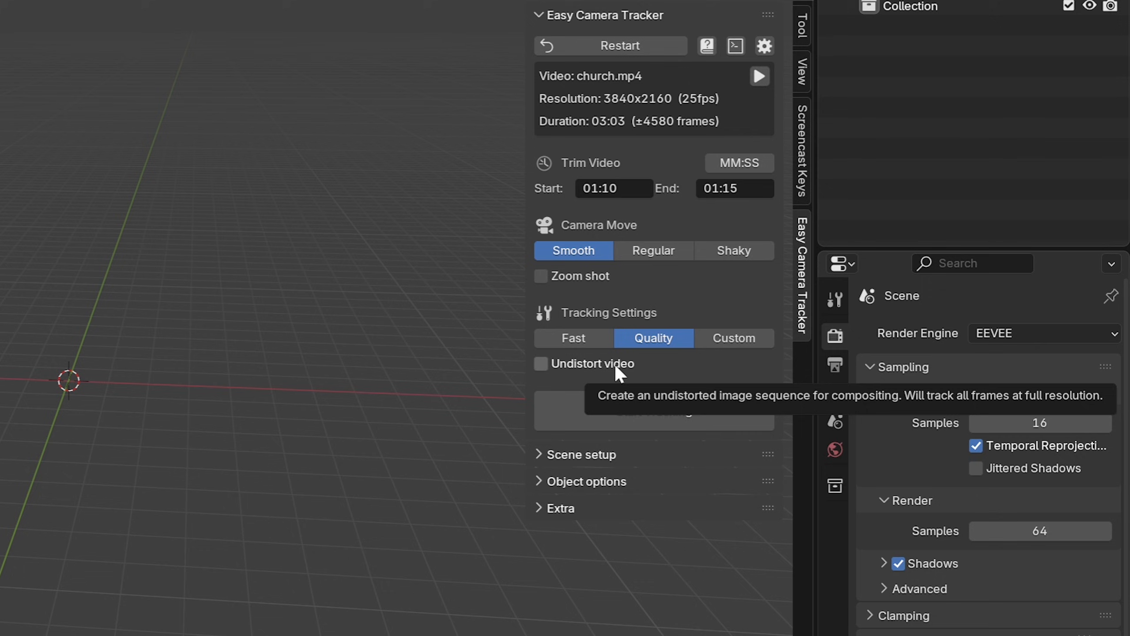
click(616, 367)
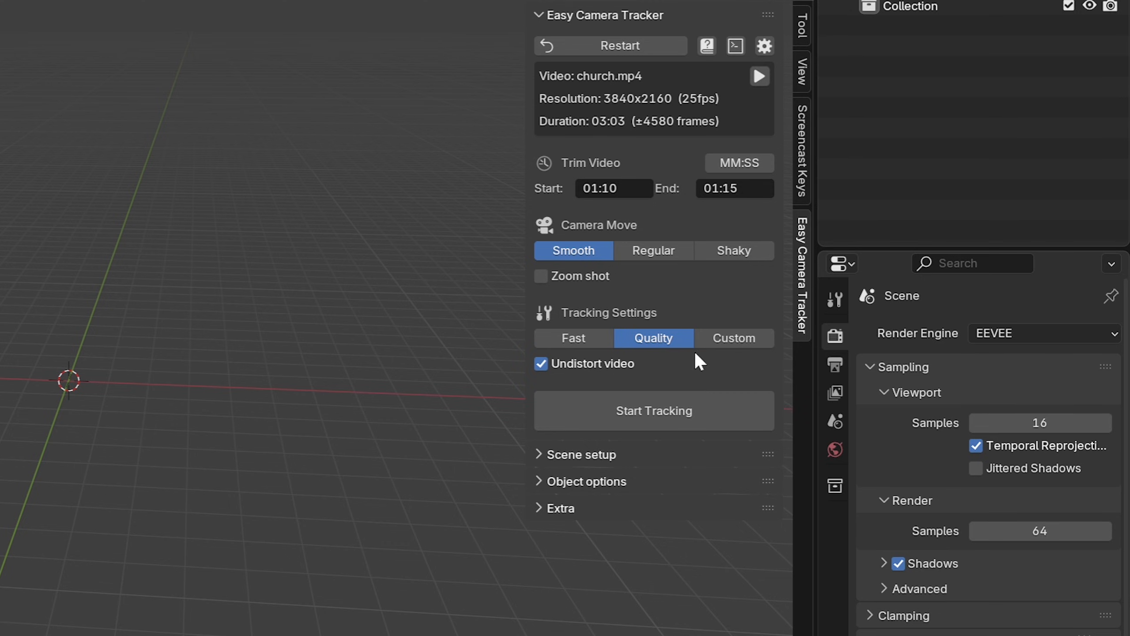
click(731, 342)
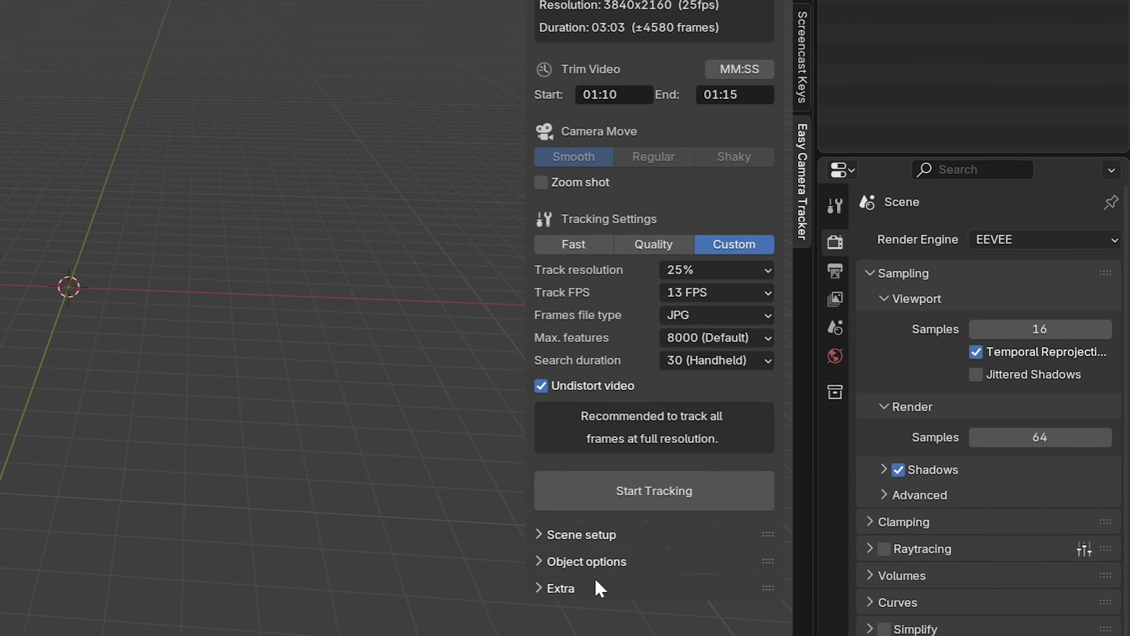
- Open the Easy Camera Tracker online documentation from the add-on's Extra section
click(596, 581)
click(604, 569)
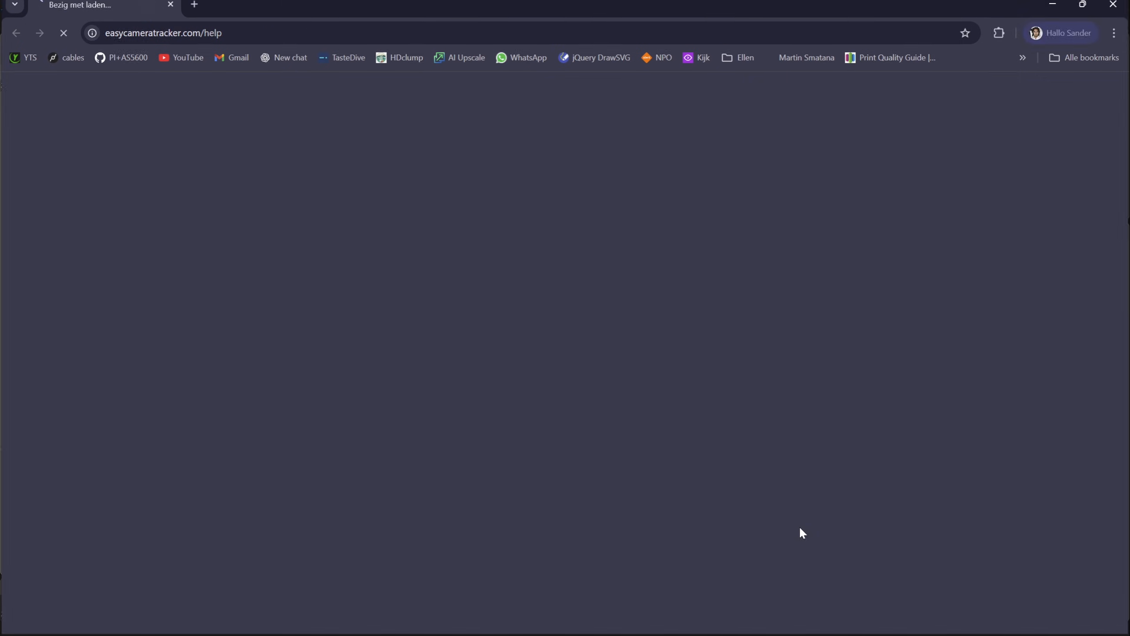
- Start tracking the video with the Fast tracking settings and open the console to follow the progress
scroll(661, 535, down, 10)
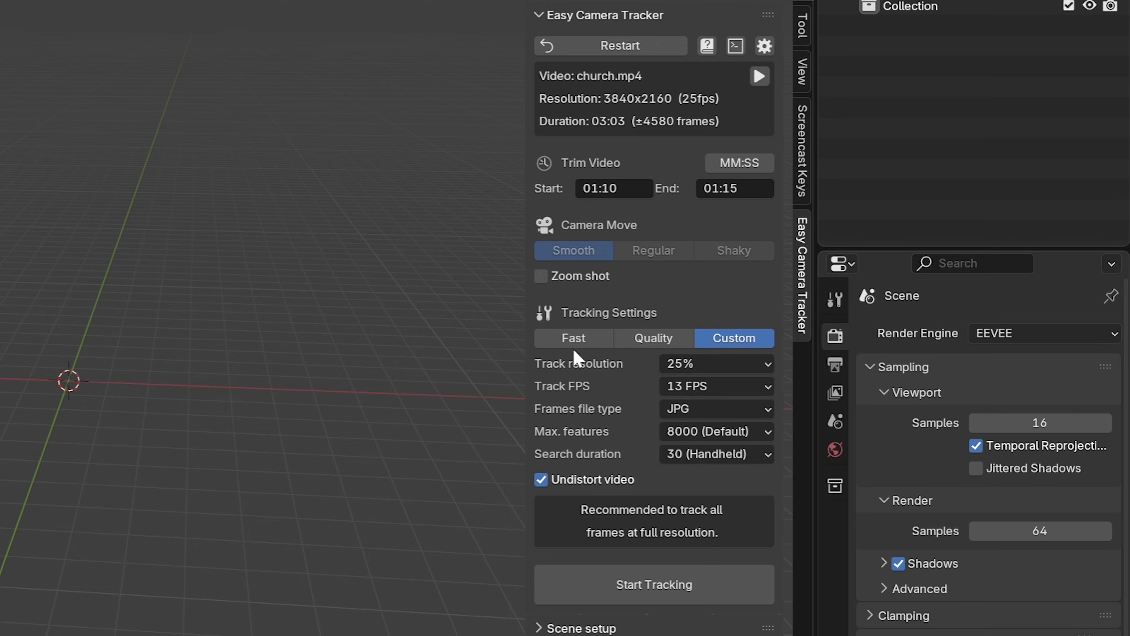
click(574, 338)
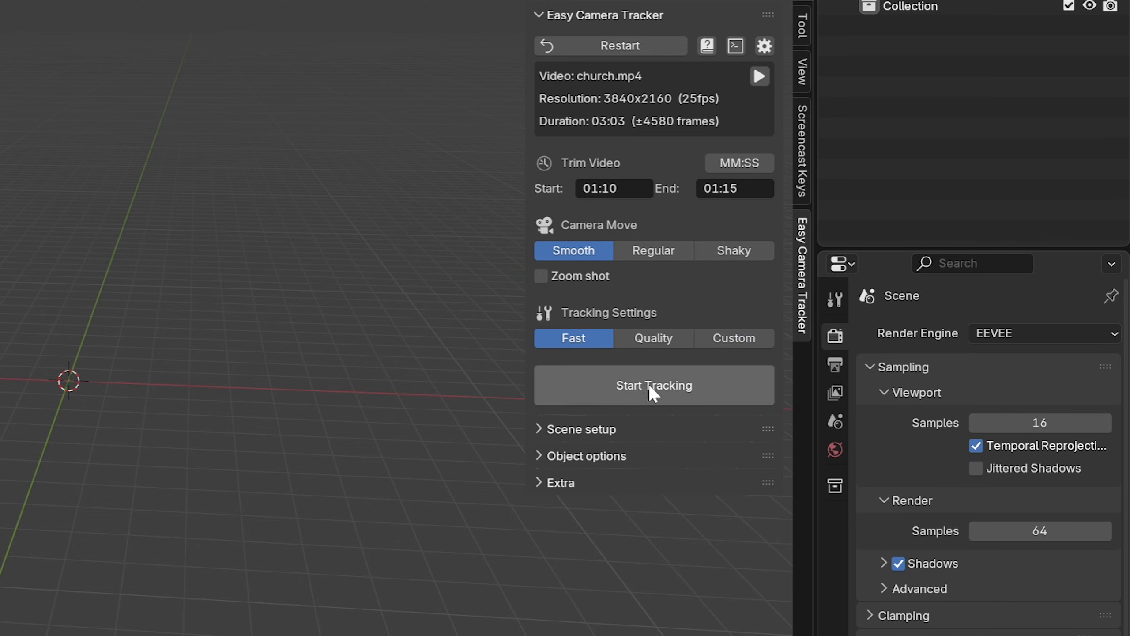
click(661, 392)
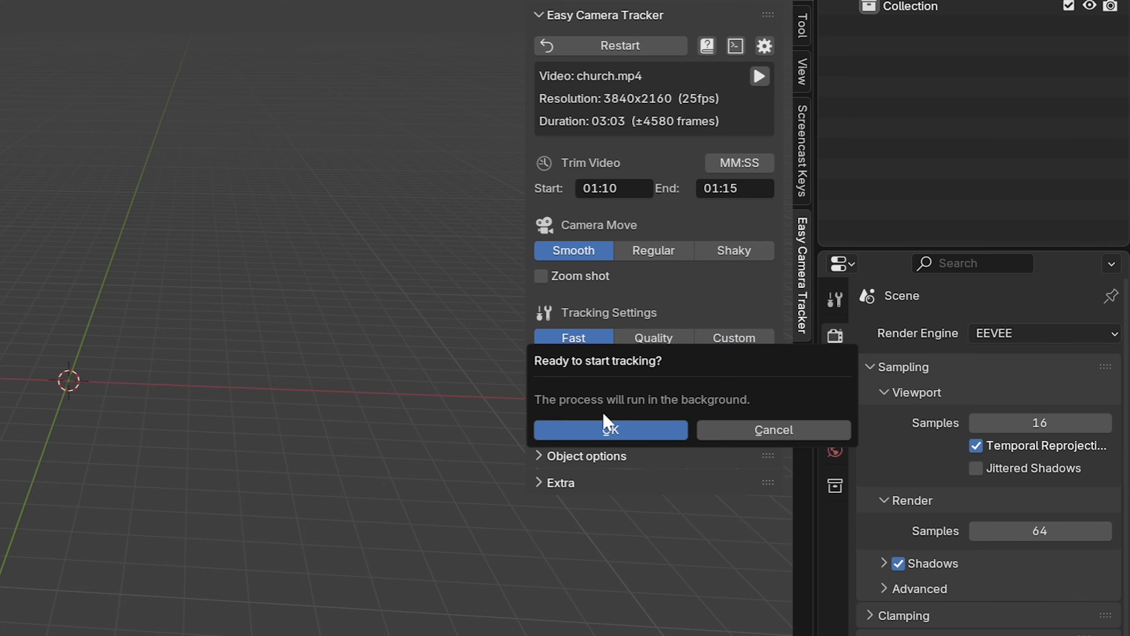
click(605, 429)
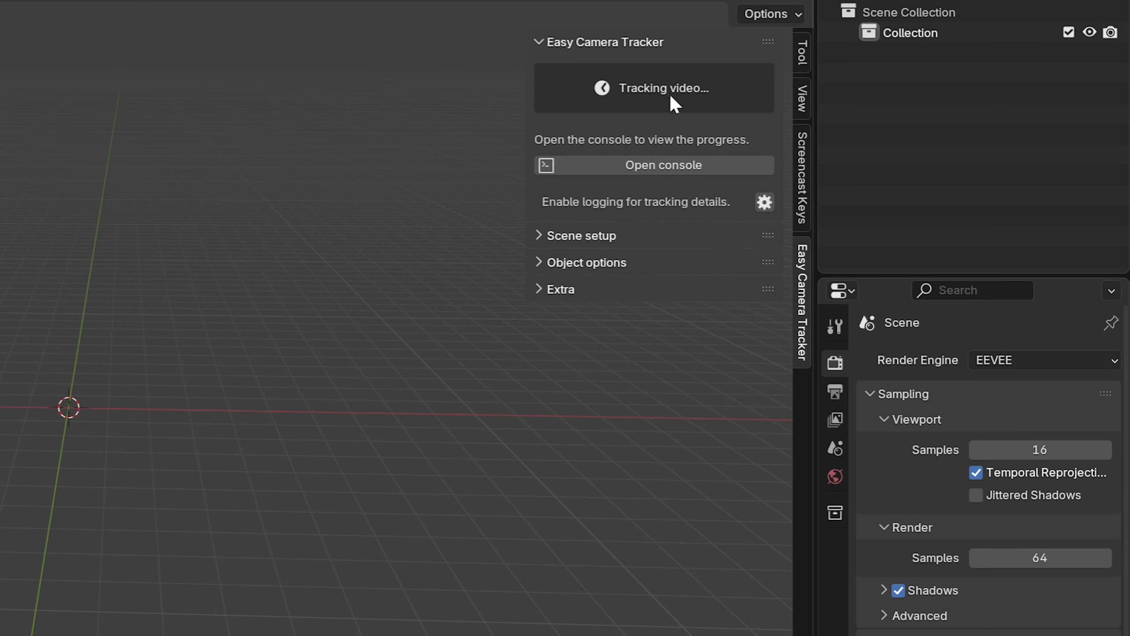
click(650, 164)
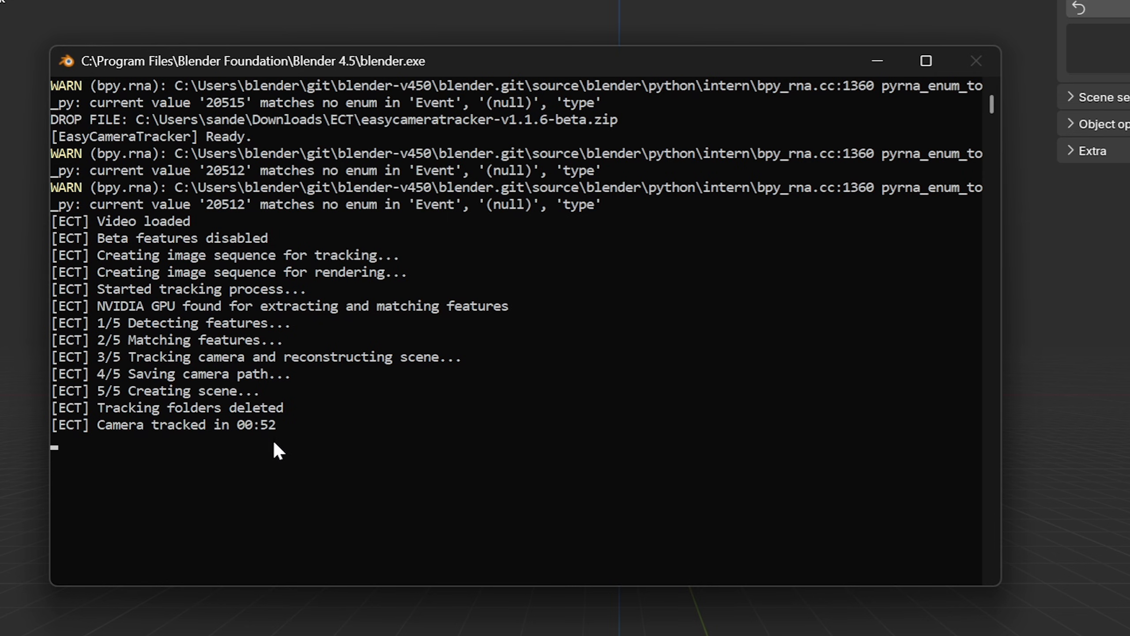
- Switch to the ECT folder in File Explorer and view images from the frames and tracking-frames folders inside shot-church
key(alt+Tab)
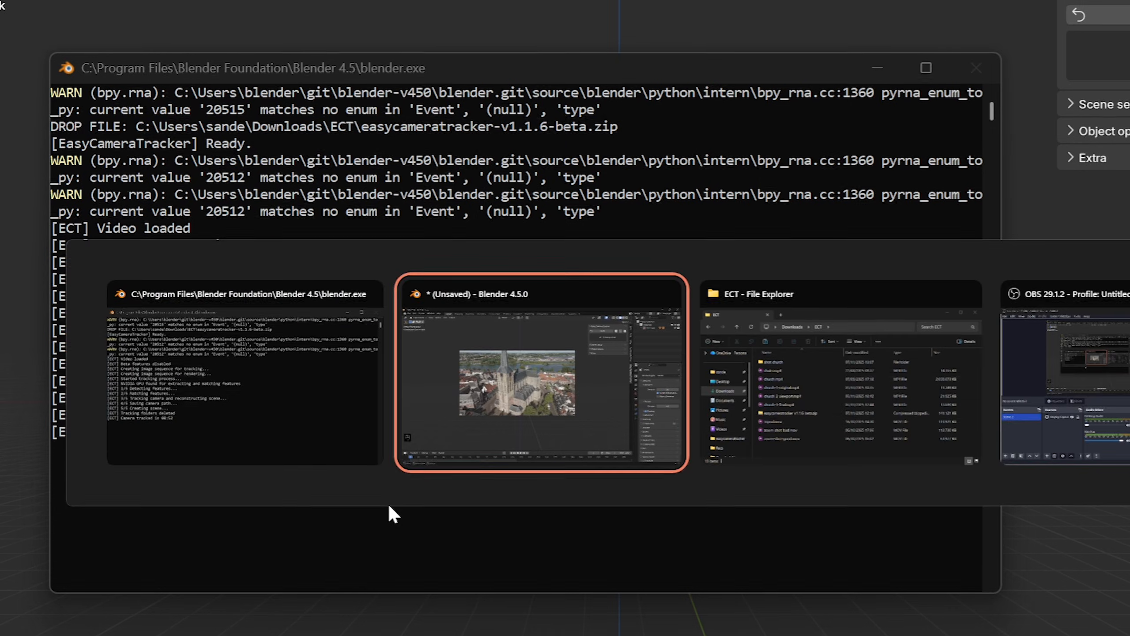
key(alt+Tab)
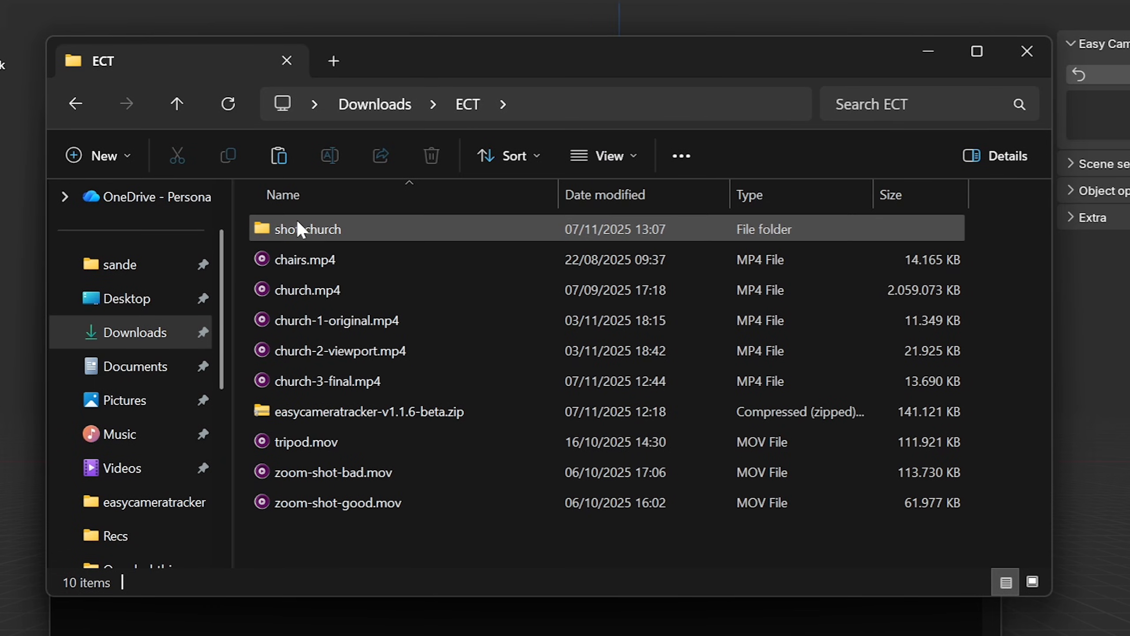
double_click(322, 229)
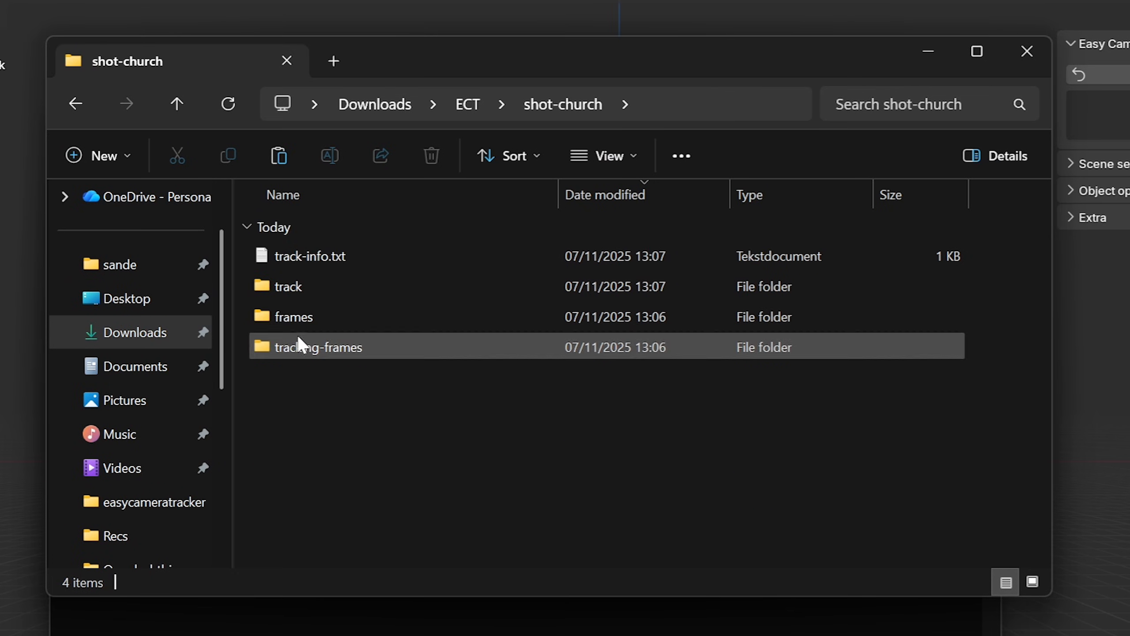
double_click(294, 317)
double_click(302, 258)
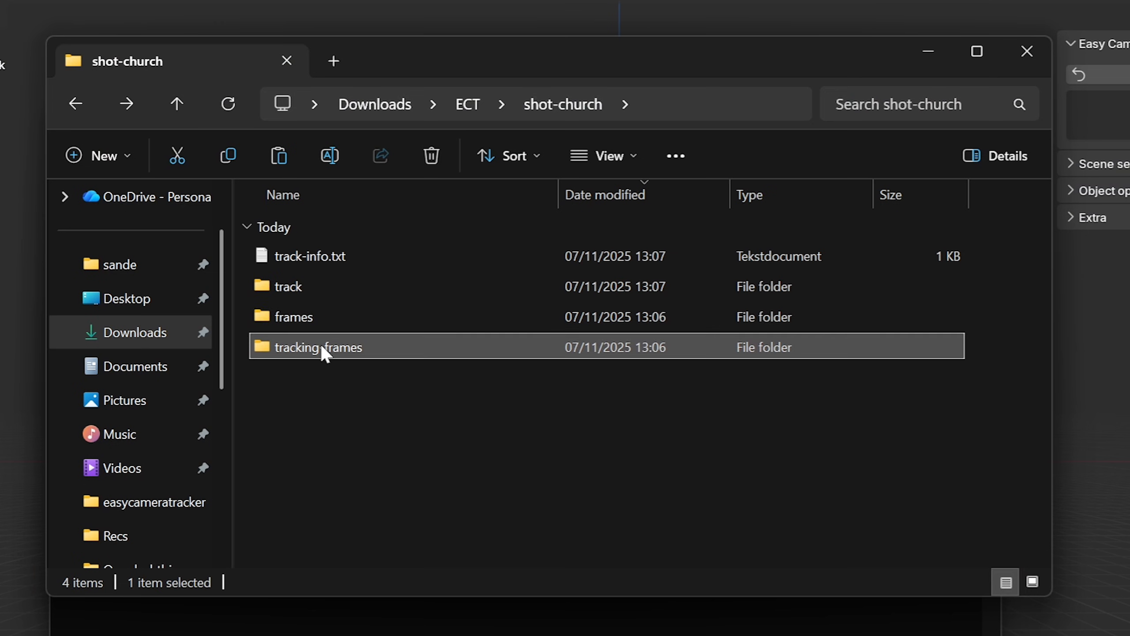
double_click(323, 349)
double_click(299, 256)
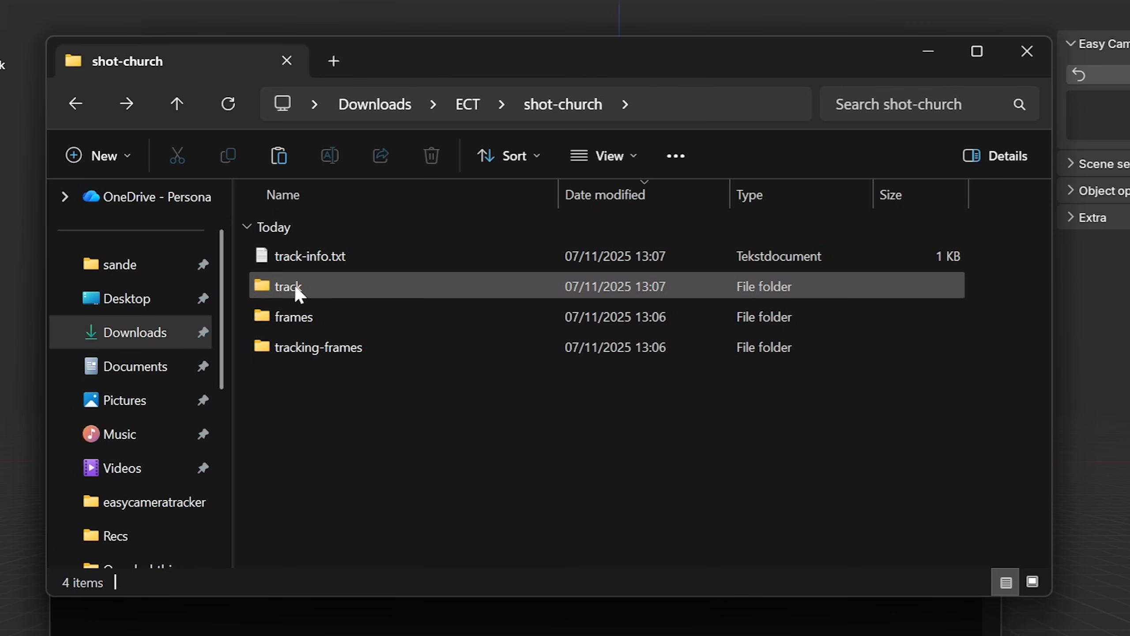
- Look through the track folder and its sparse subfolder, and return to the shot-church folder
double_click(295, 285)
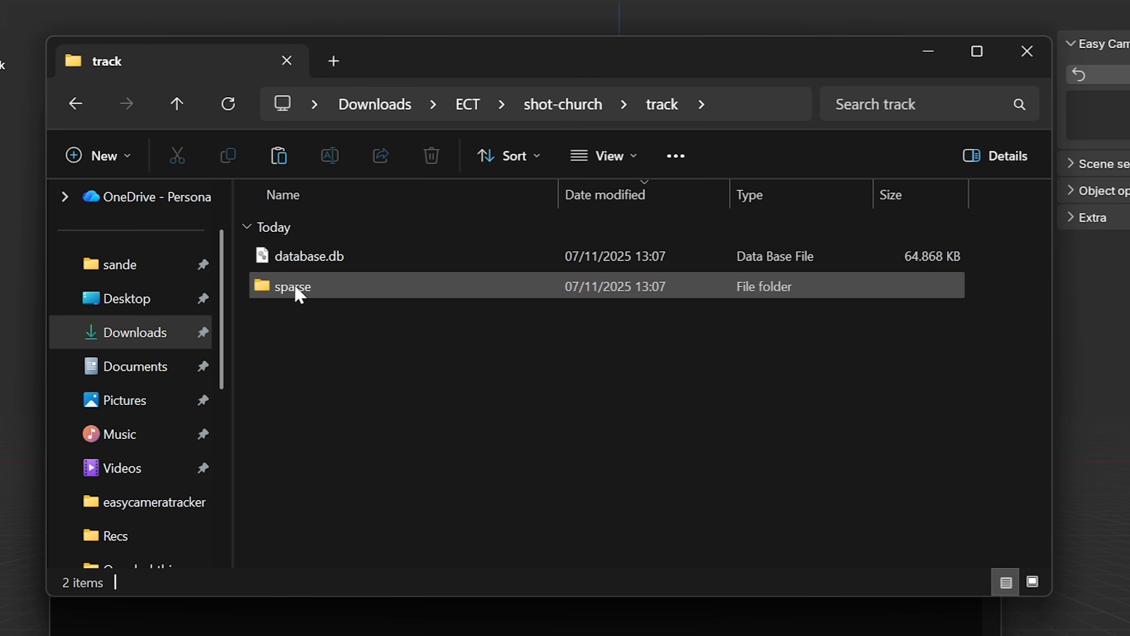
double_click(301, 286)
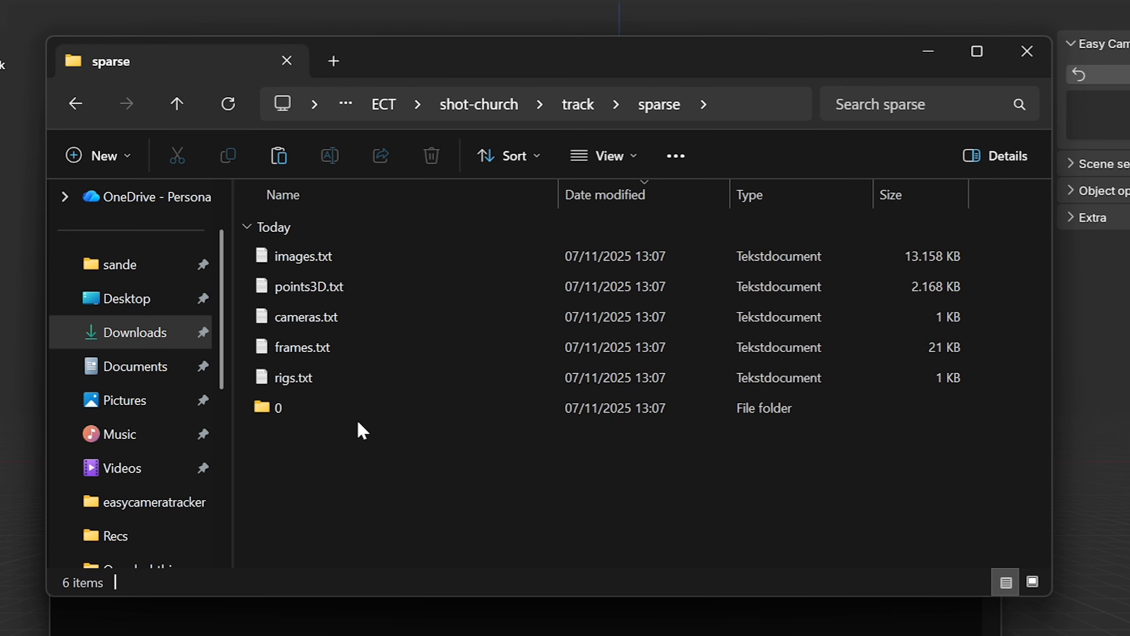
key(alt+Left)
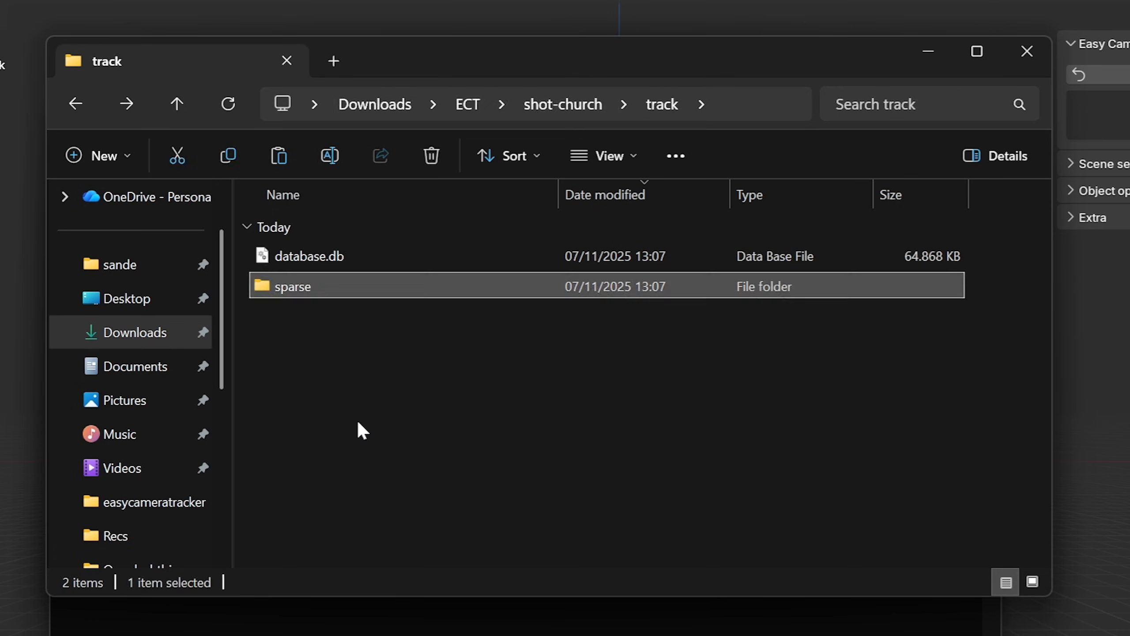
key(alt+Left)
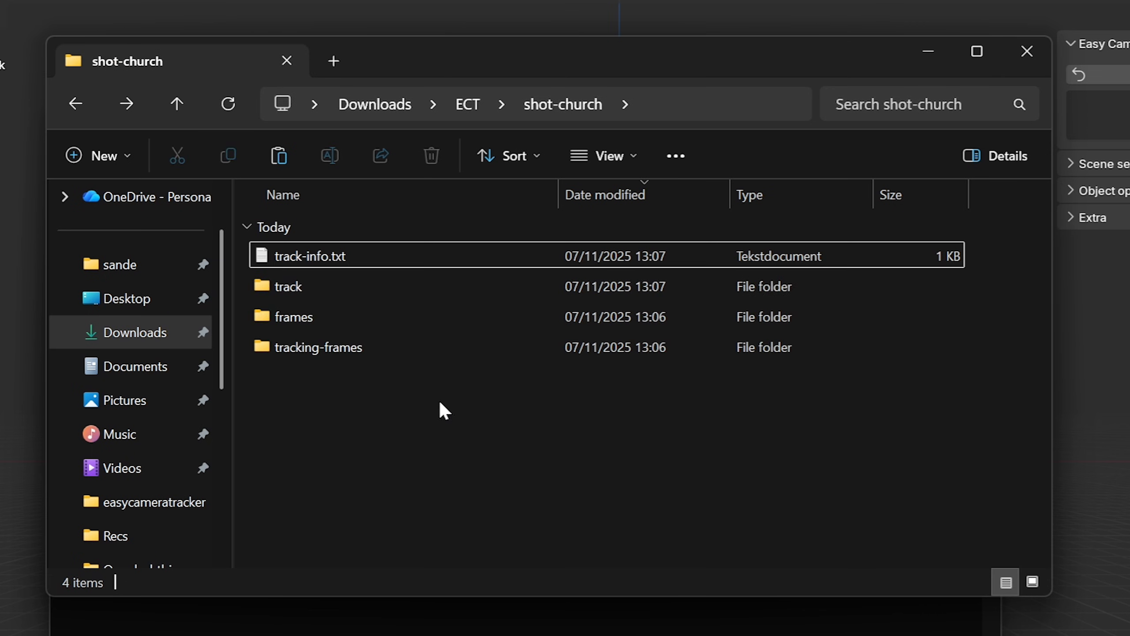
- Open track-info.txt and examine the tracking settings and the video's trim range
double_click(300, 253)
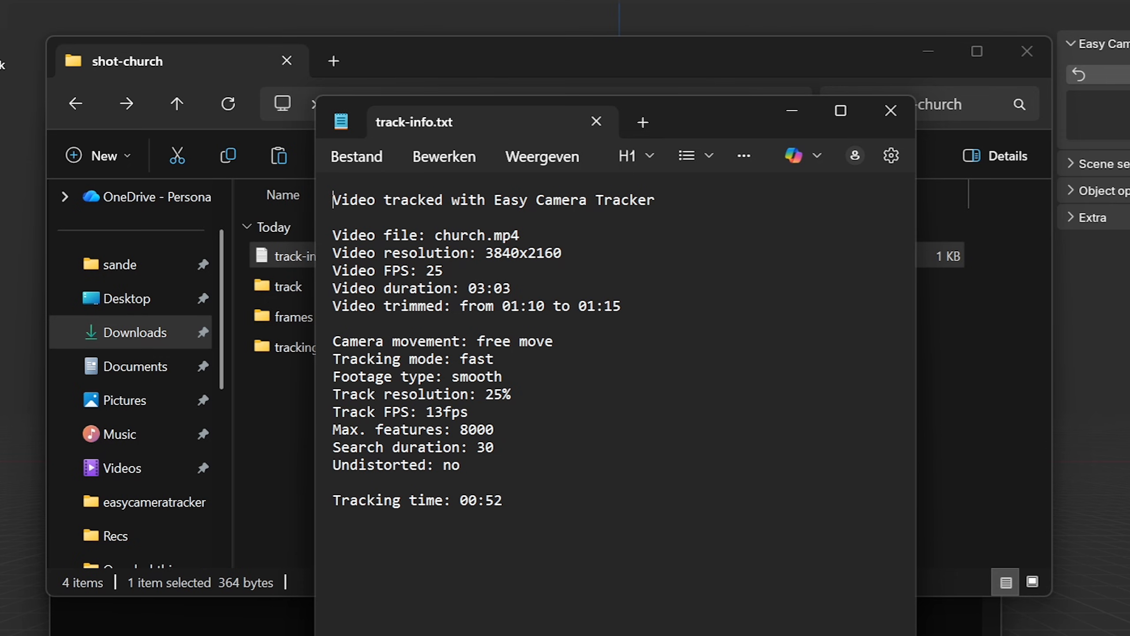
drag(494, 447, 333, 394)
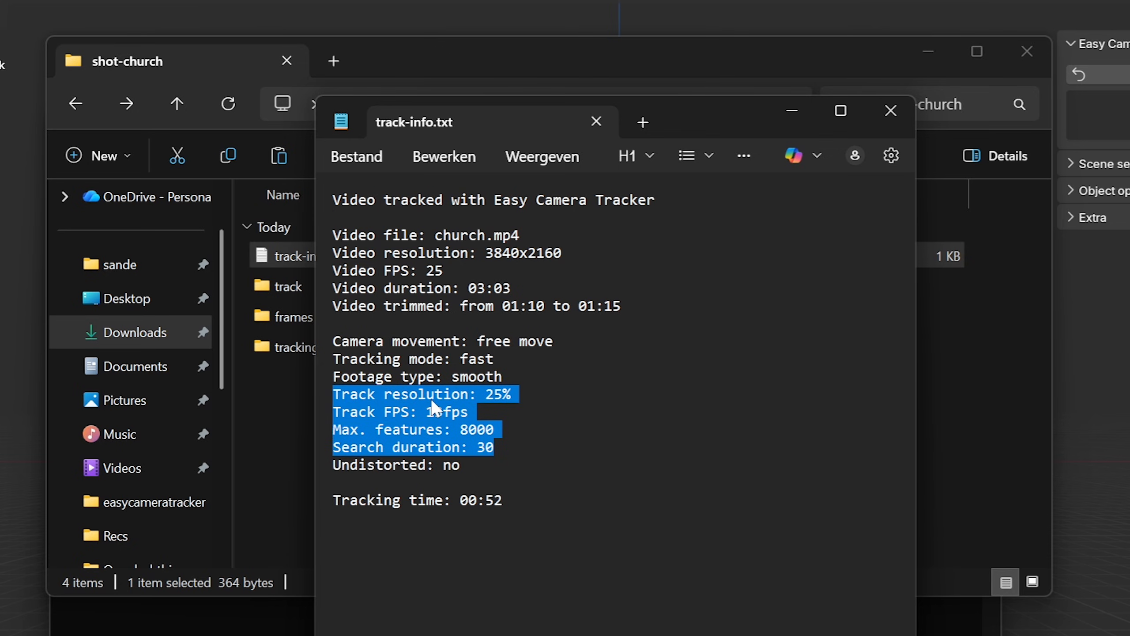
click(471, 323)
drag(476, 306, 536, 305)
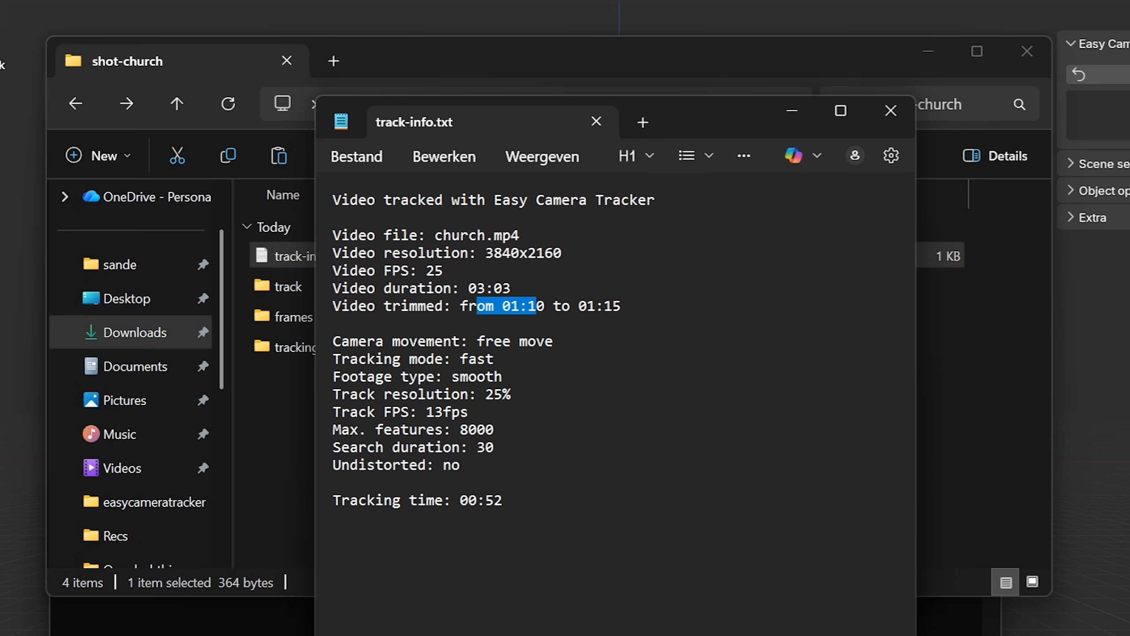
drag(621, 306, 569, 306)
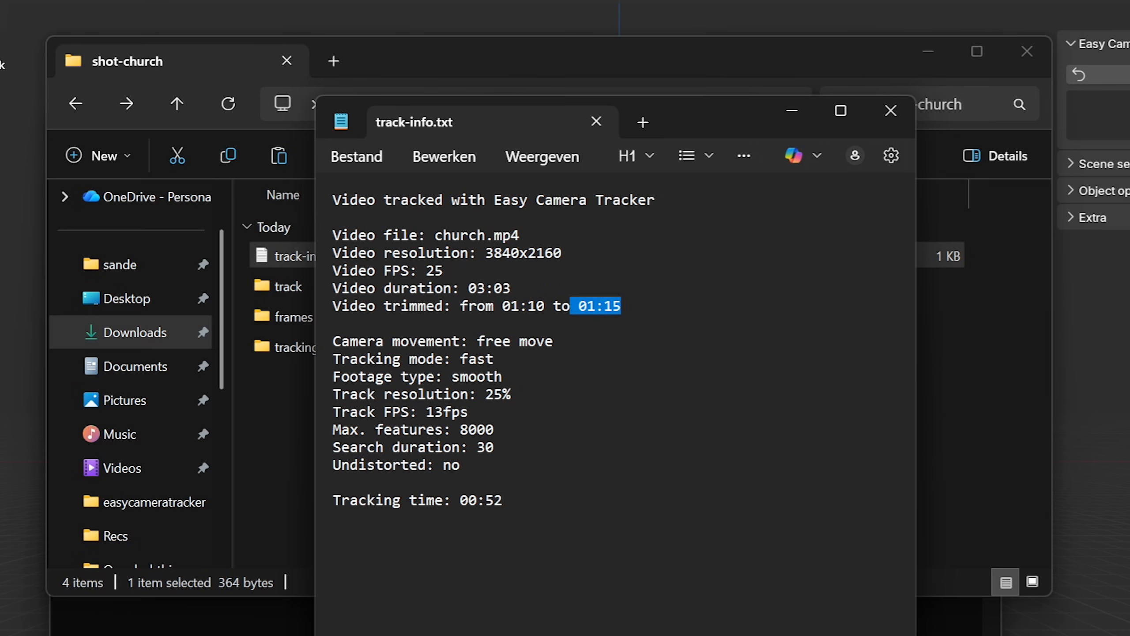
- Check the add-on's Keep tracking folders preference and delete the track and tracking-frames folders from shot-church
click(309, 342)
ctrl+click(290, 286)
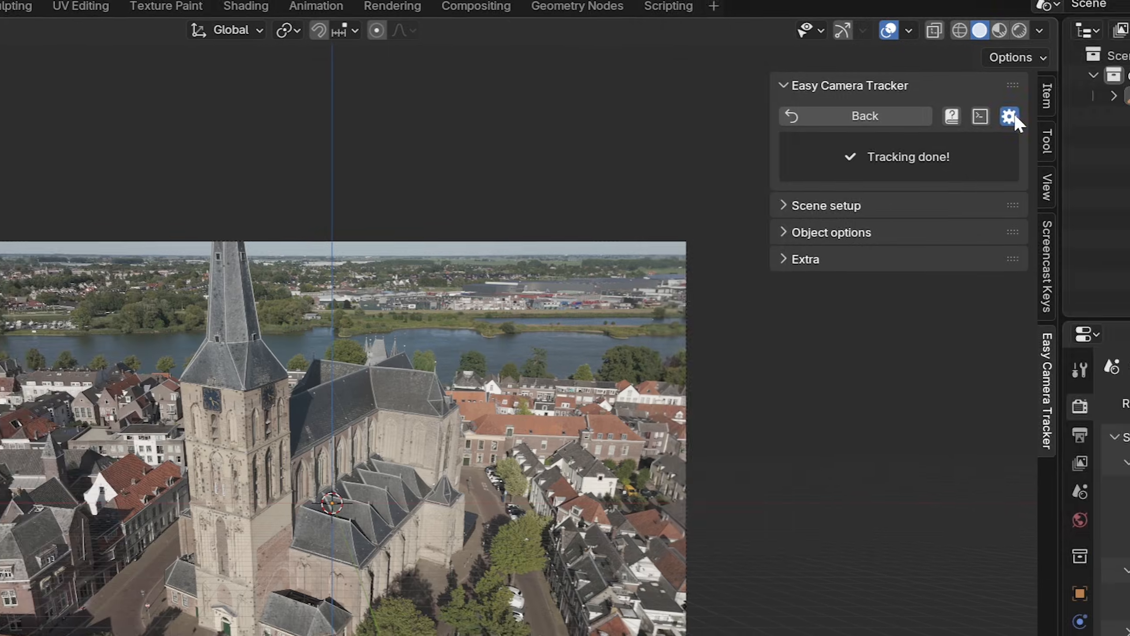
click(1010, 116)
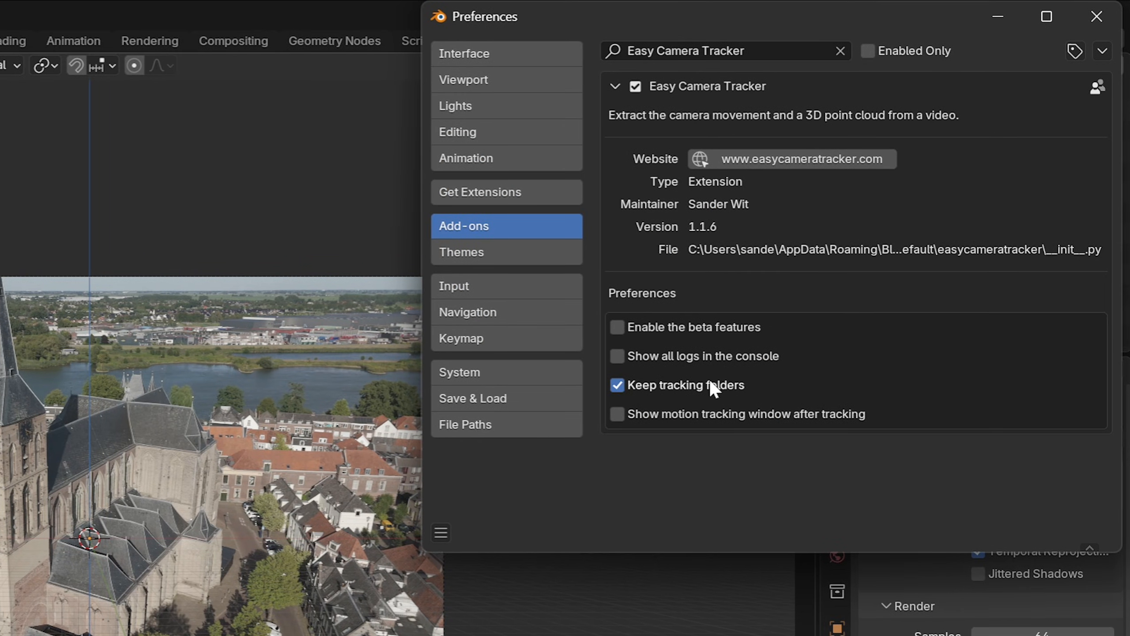
key(alt+Tab)
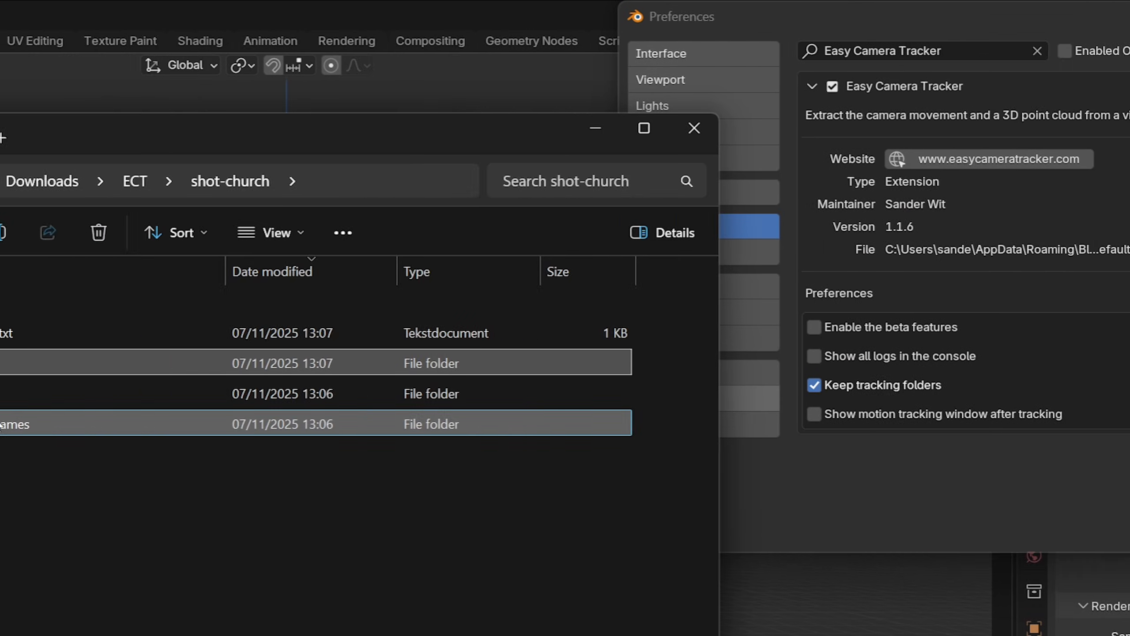
key(Delete)
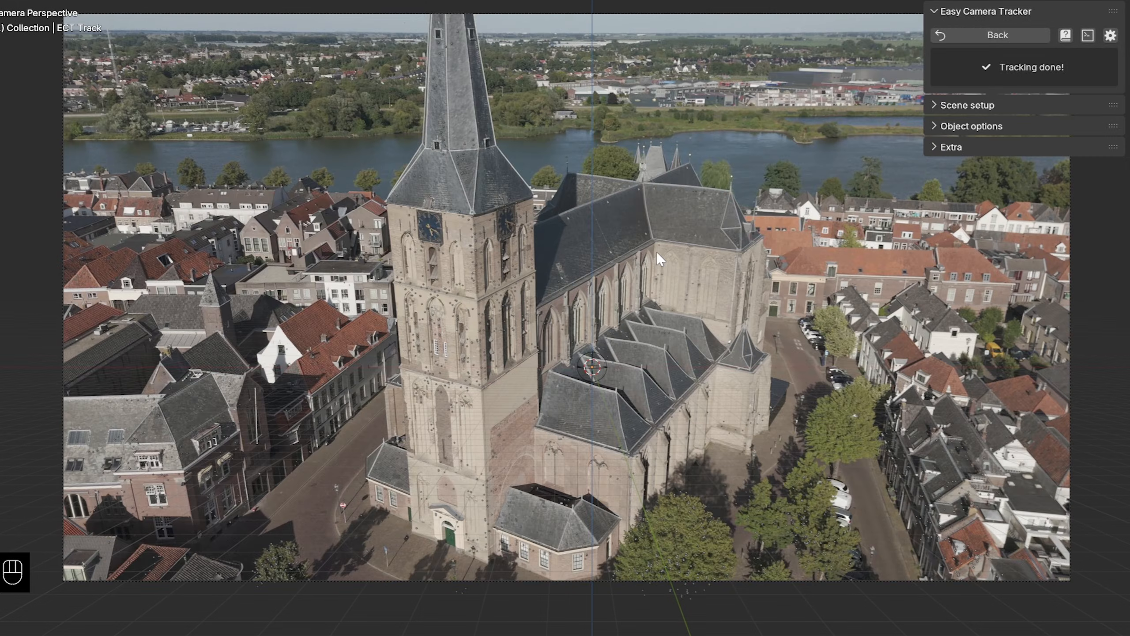
- Play the tracked camera animation outside the camera view and select the ECT Point Cloud
key(space)
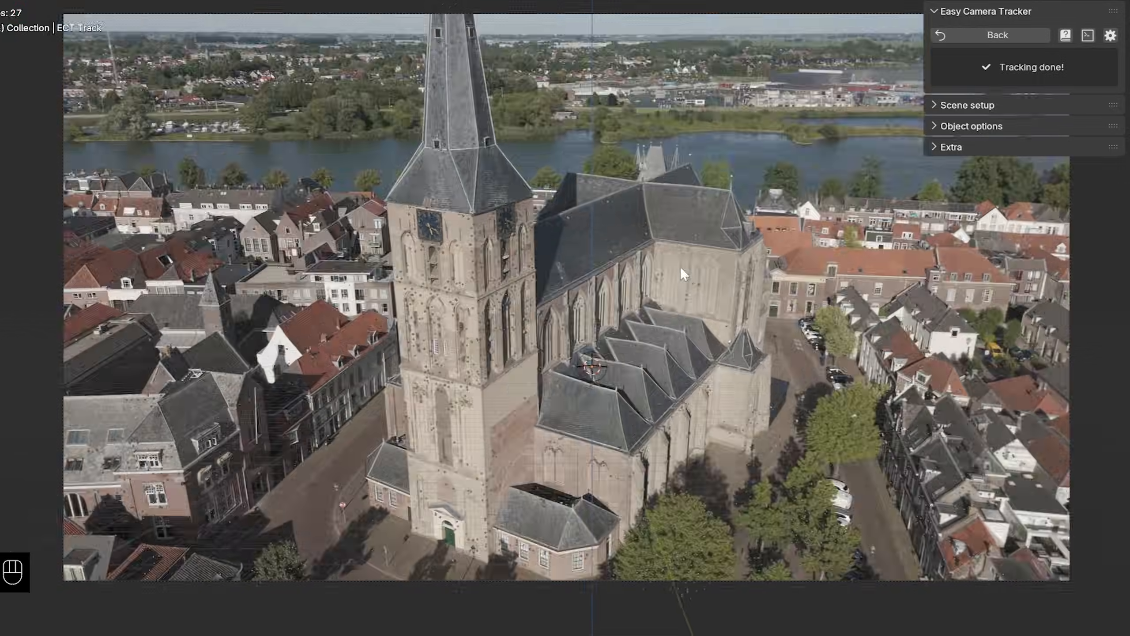
middle_drag(680, 267, 691, 369)
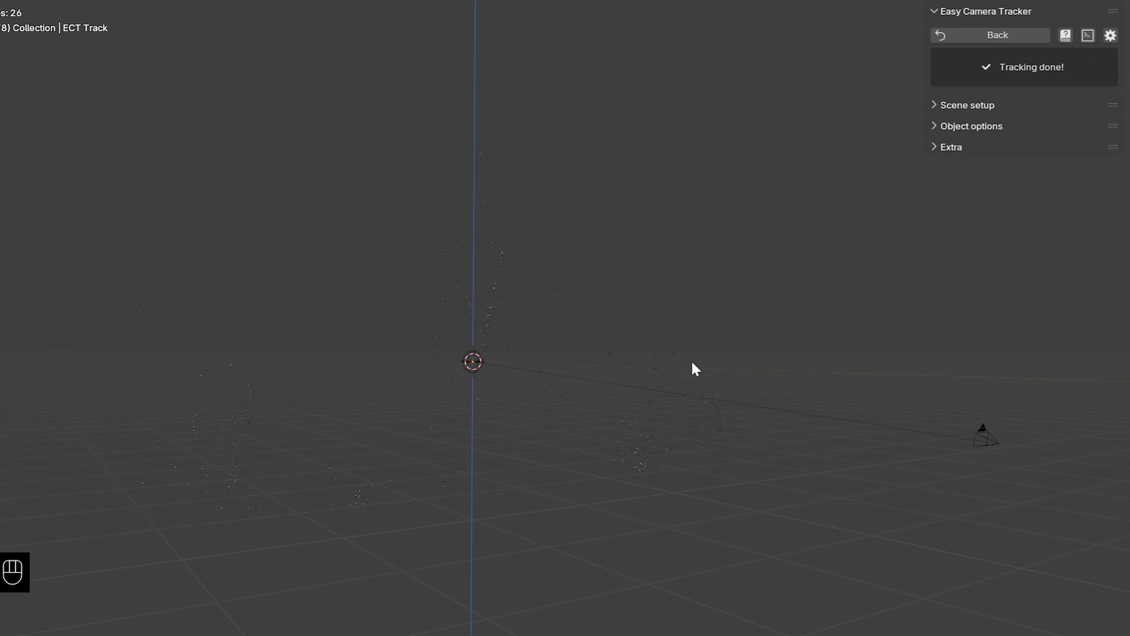
click(490, 265)
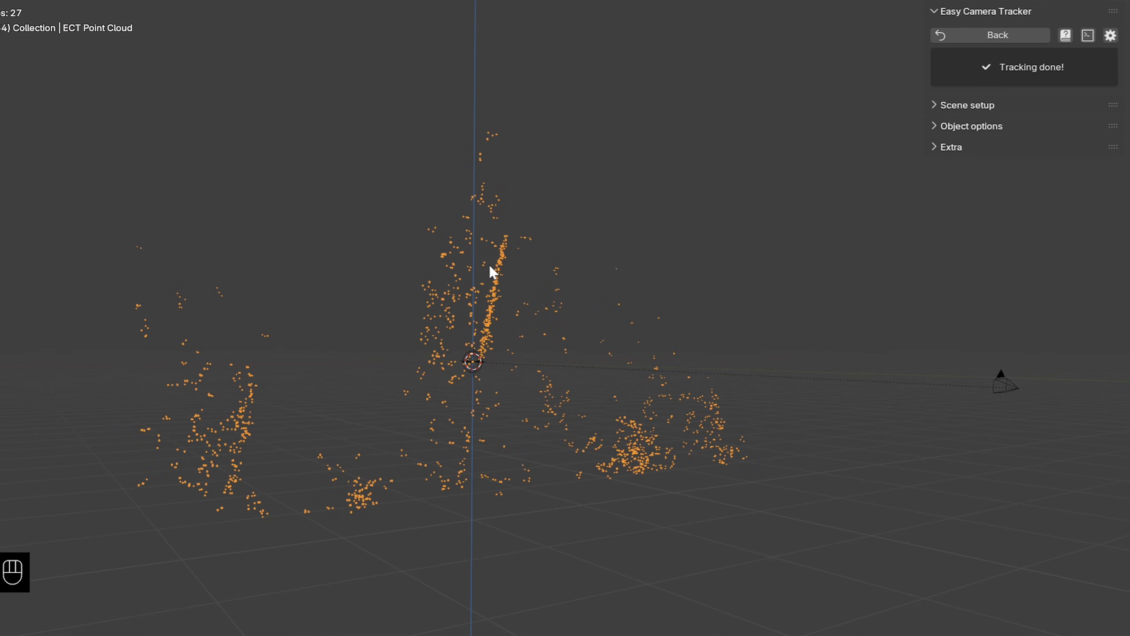
- Set the Radius in the point cloud's modifier to 0.24 m and switch the viewport to Material Preview shading
click(899, 430)
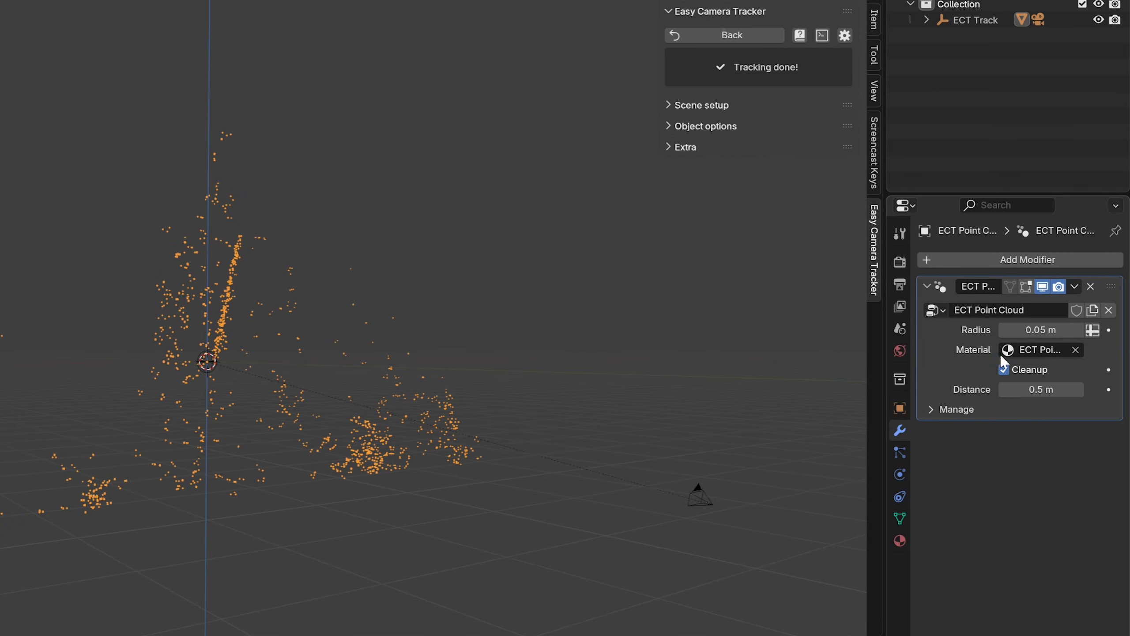
drag(1039, 330, 1068, 329)
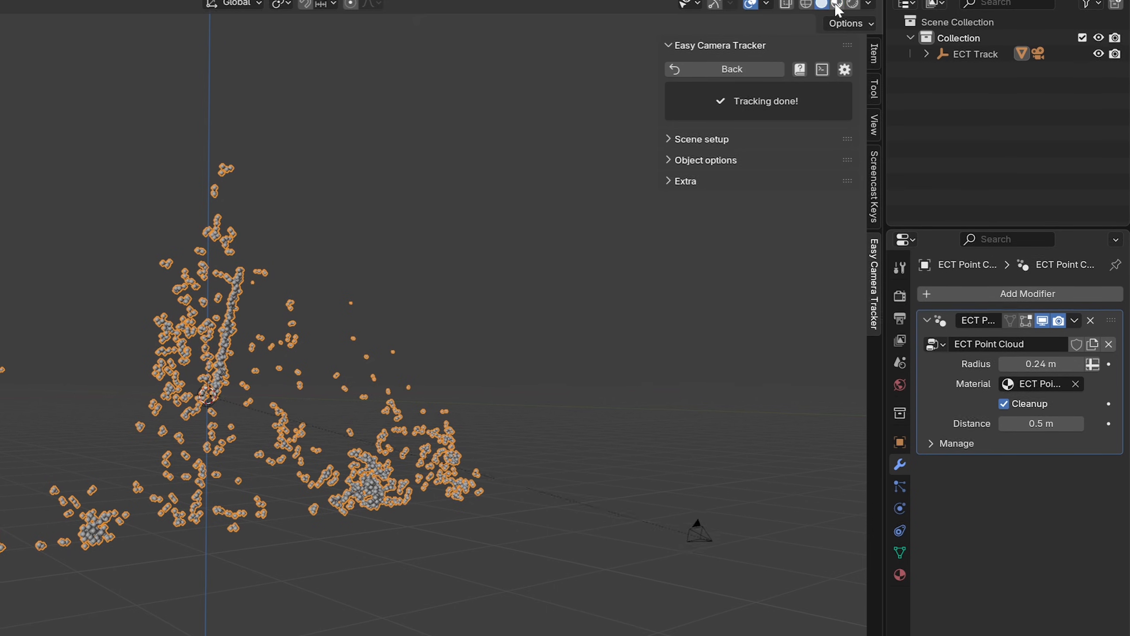
click(837, 4)
middle_drag(460, 378, 537, 383)
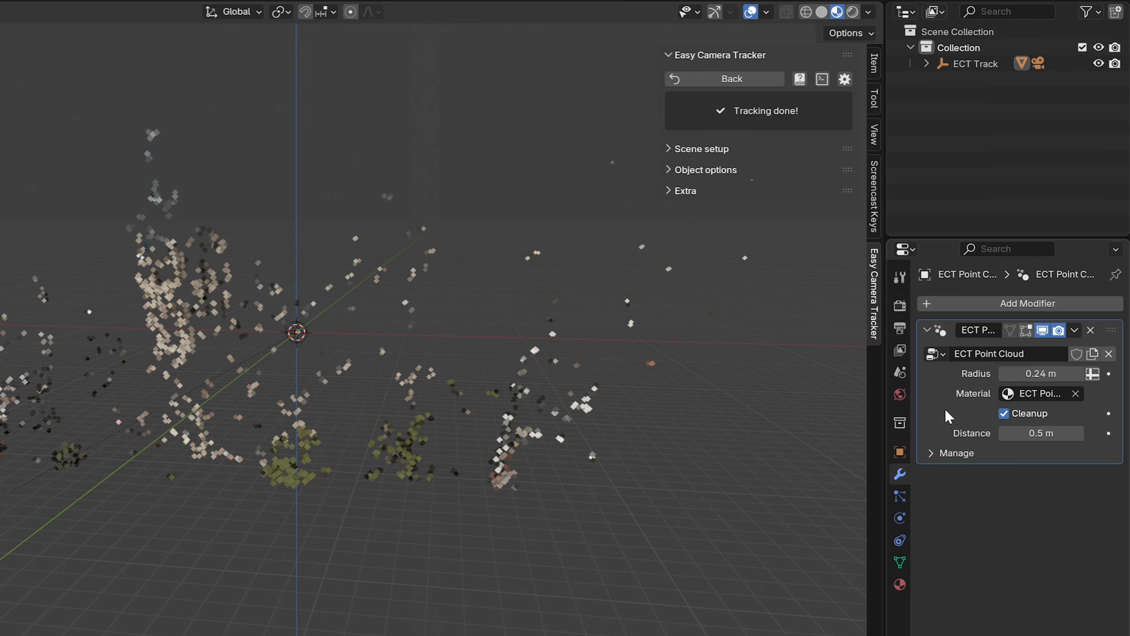
- Compare the point cloud without Cleanup, turn Cleanup back on and set its Distance to 3.09 m
click(1031, 412)
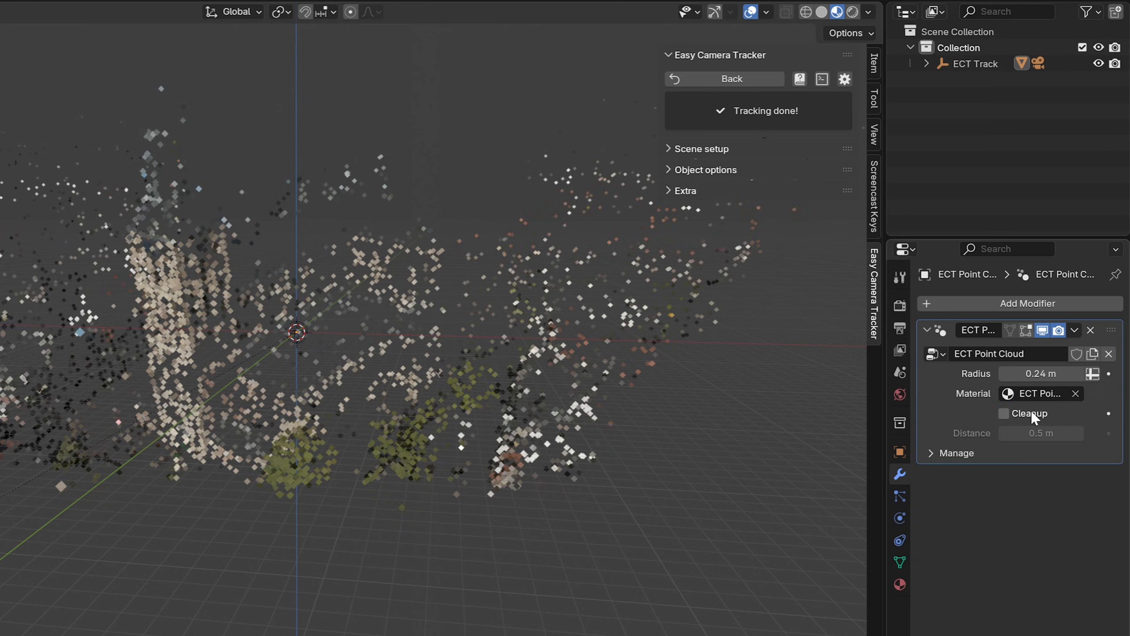
middle_drag(272, 419, 438, 429)
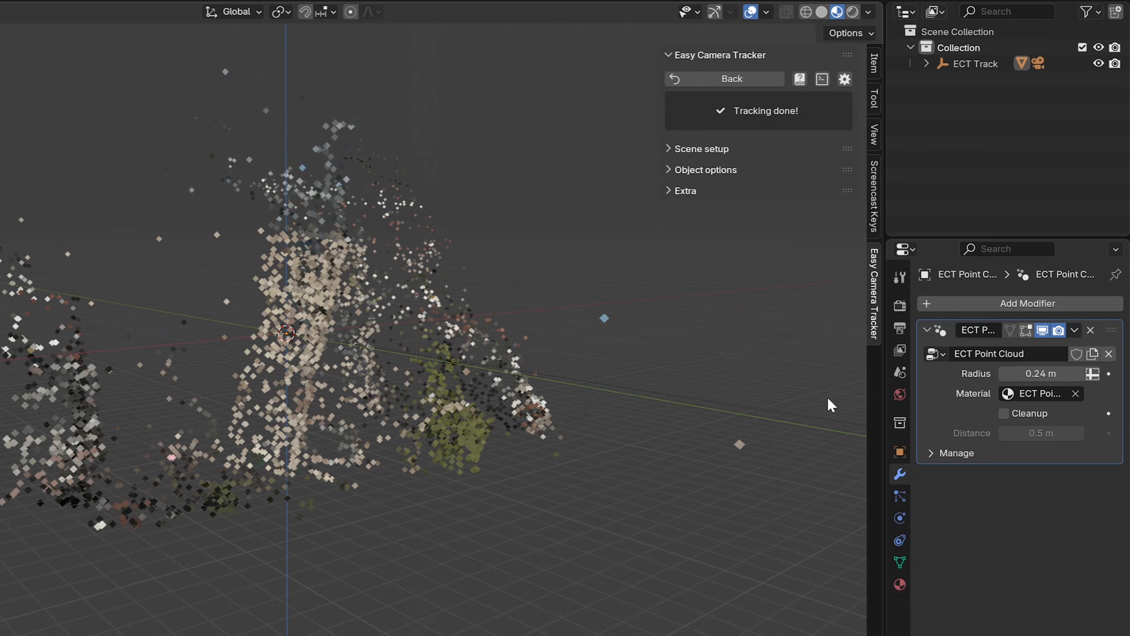
click(1003, 413)
drag(1041, 433, 997, 434)
middle_drag(525, 379, 418, 372)
middle_drag(225, 590, 383, 502)
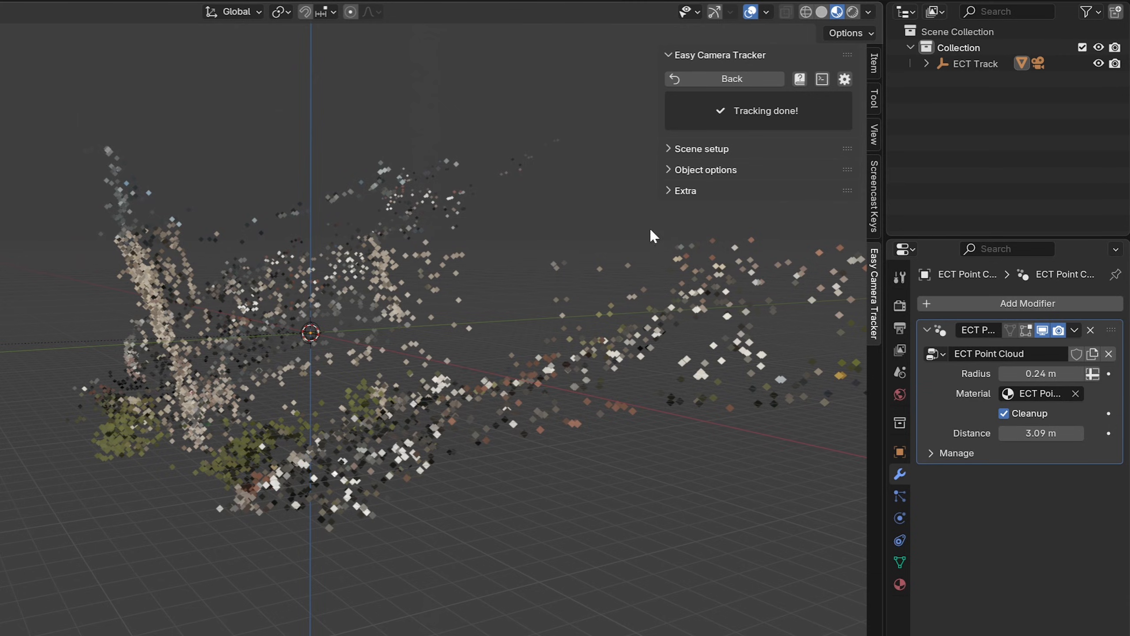
- Try to set the camera orientation from the add-on's Scene setup options
click(706, 150)
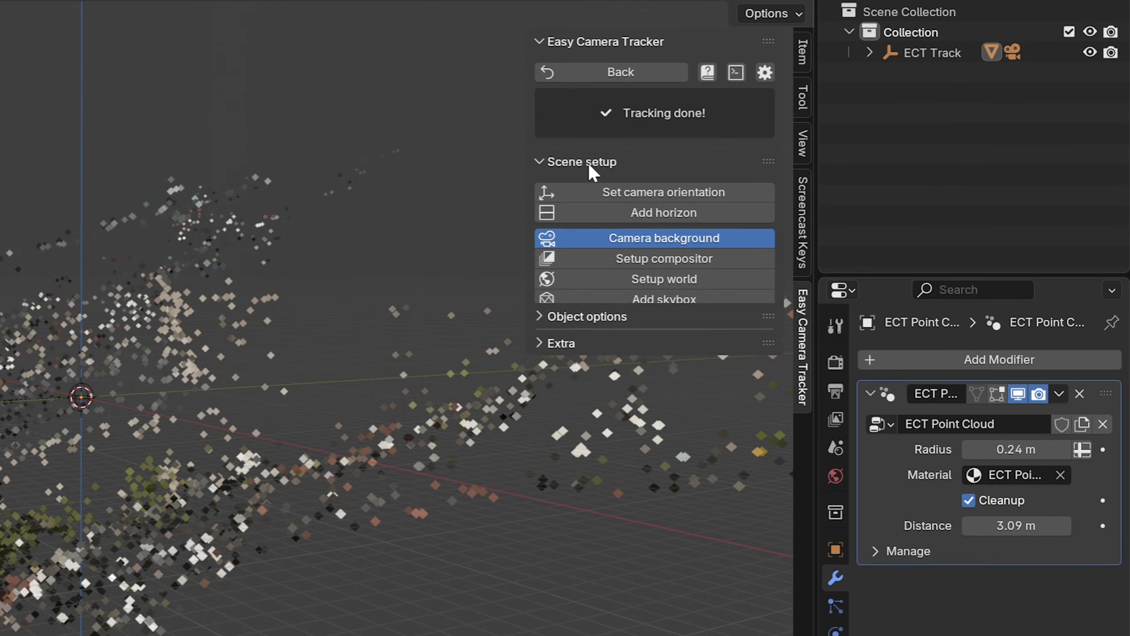
click(655, 193)
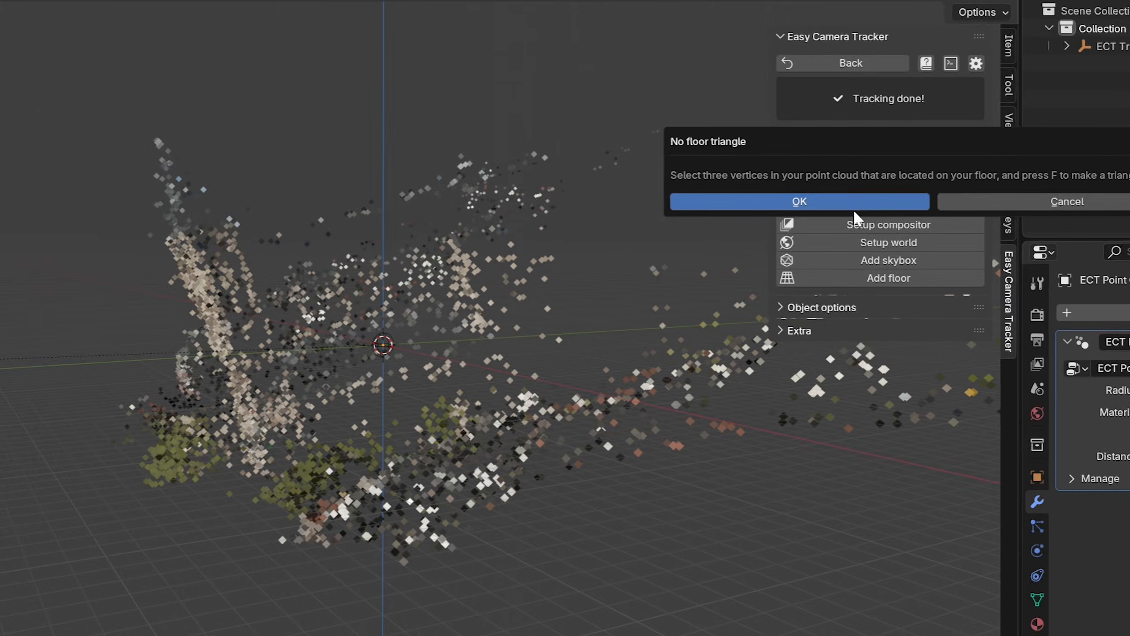
click(622, 236)
- In Edit Mode, select three point cloud vertices located on the floor and fill them with a triangle face
middle_drag(578, 371, 564, 449)
key(a)
scroll(525, 425, up, 1)
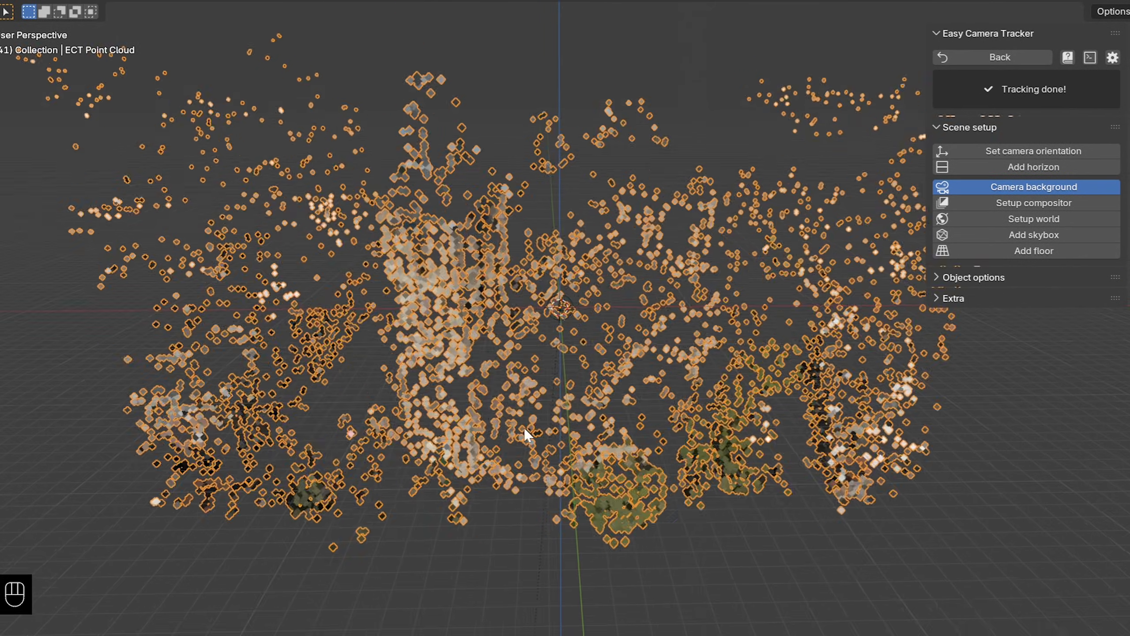
key(Tab)
scroll(570, 440, up, 3)
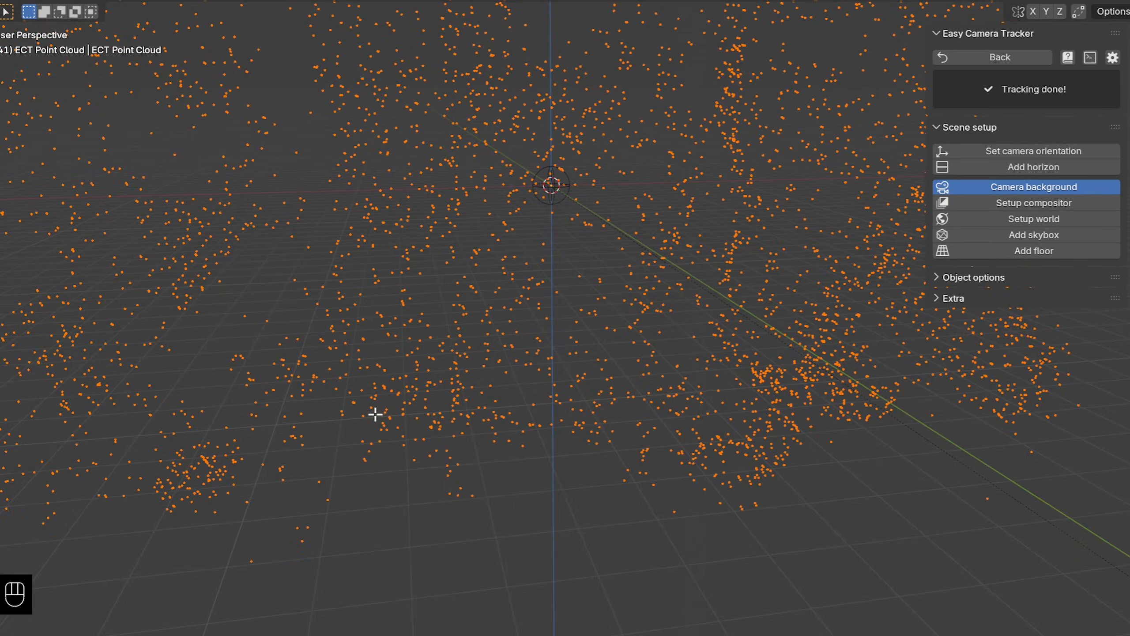
click(338, 392)
shift+click(524, 447)
scroll(667, 461, down, 2)
middle_drag(668, 461, 600, 456)
middle_drag(481, 449, 561, 441)
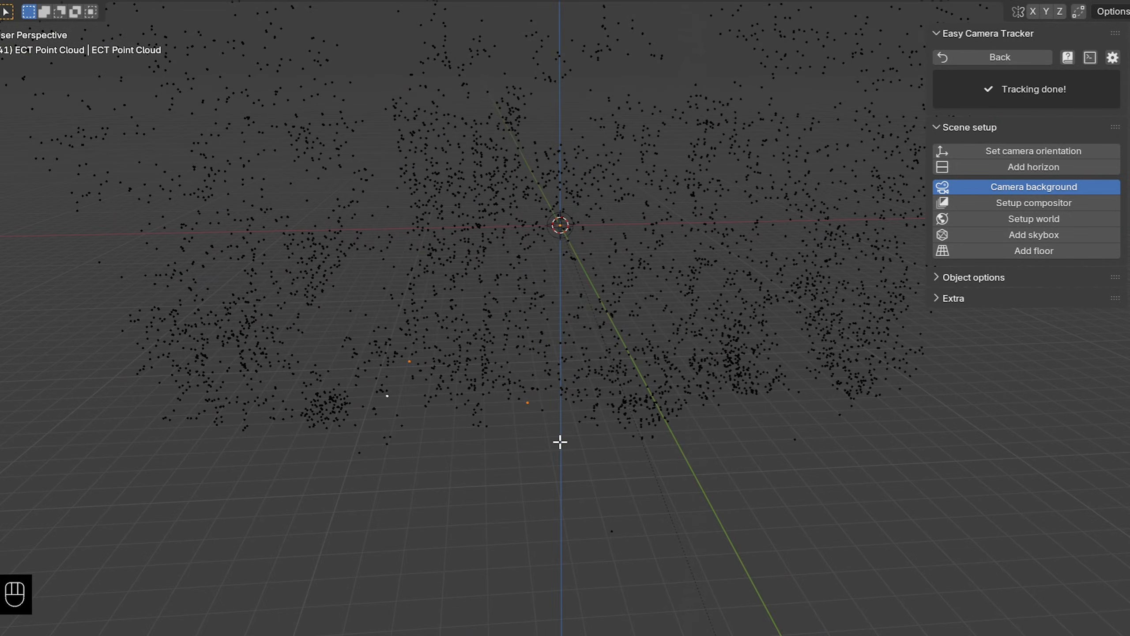
key(f)
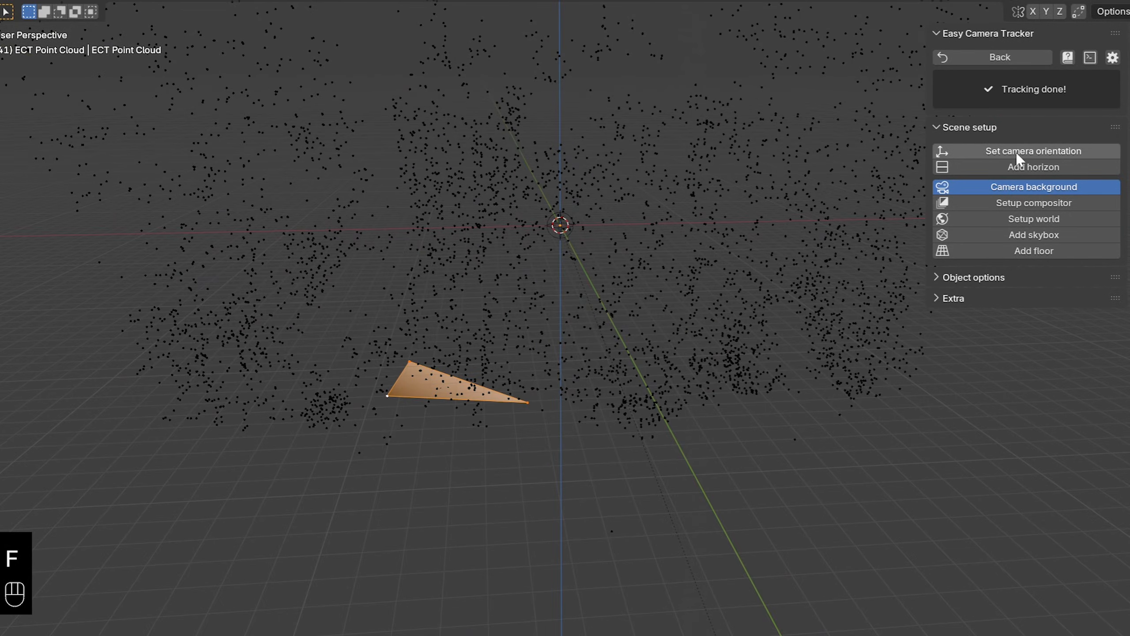
- Set the camera orientation from the selected floor triangle and play back the footage to check the alignment
click(974, 151)
key(space)
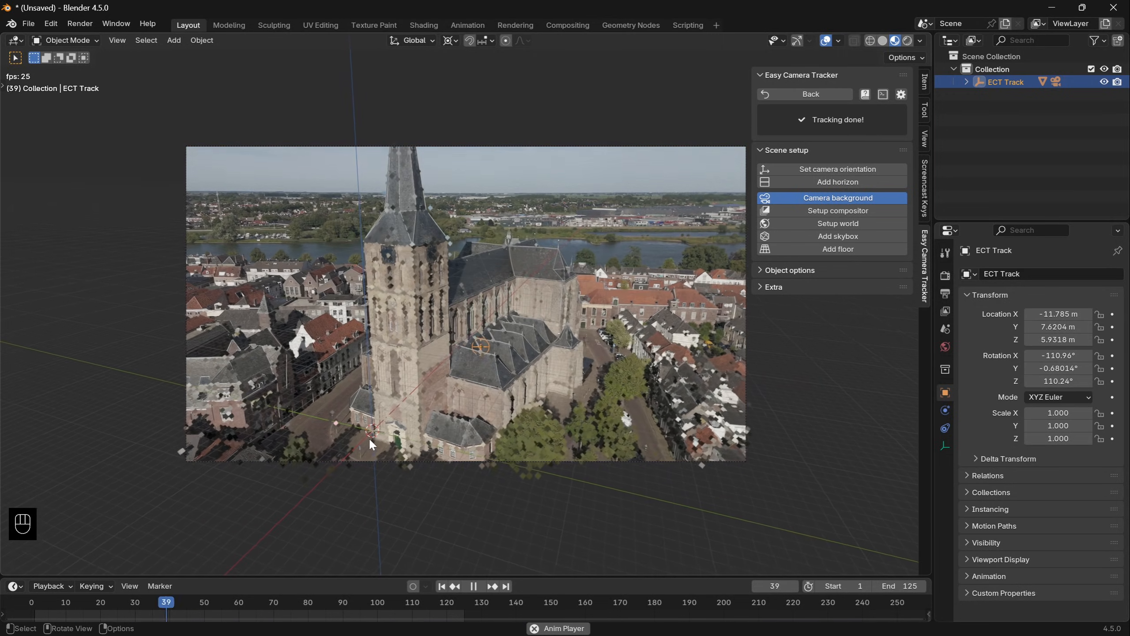
key(space)
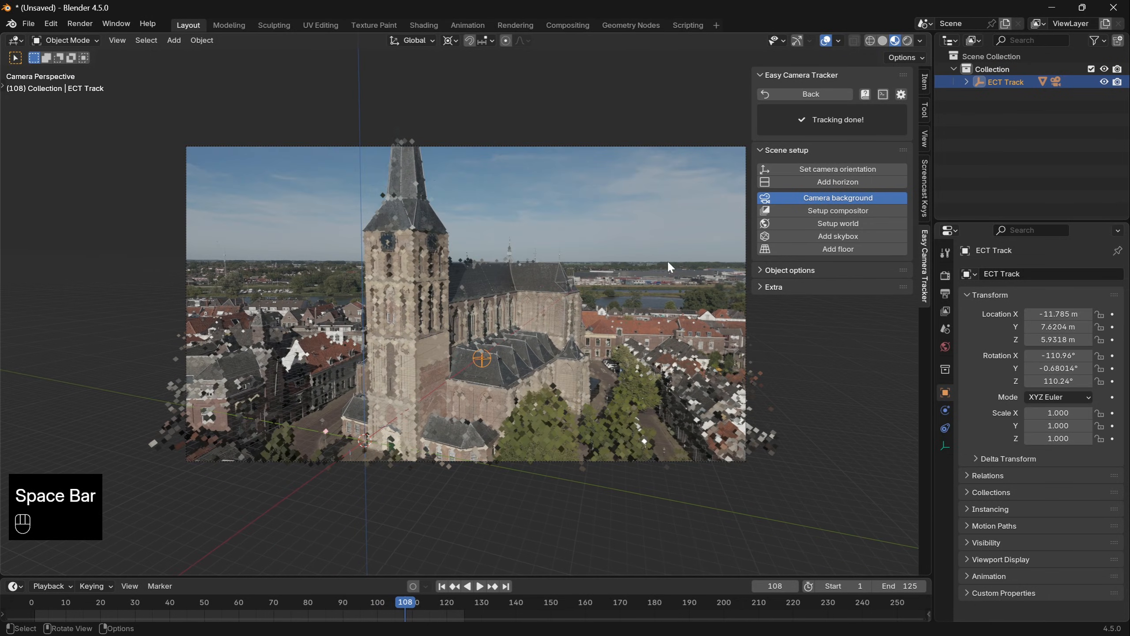
- Move the ECT Track empty along the global Y and Z axes to position the tracked church against the world origin
click(968, 83)
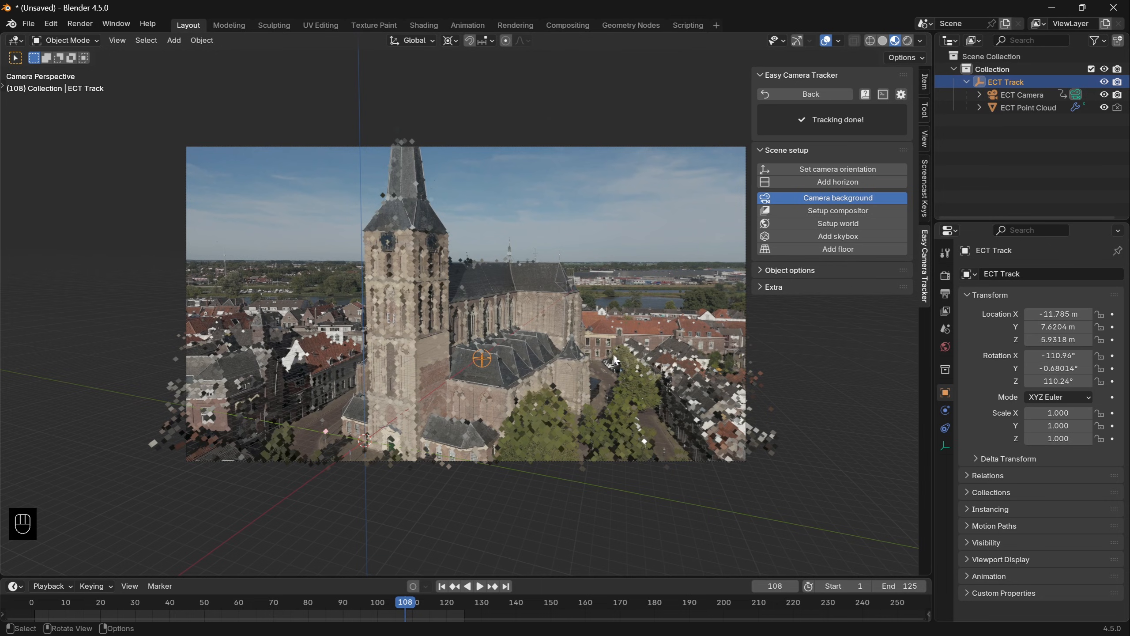
key(g)
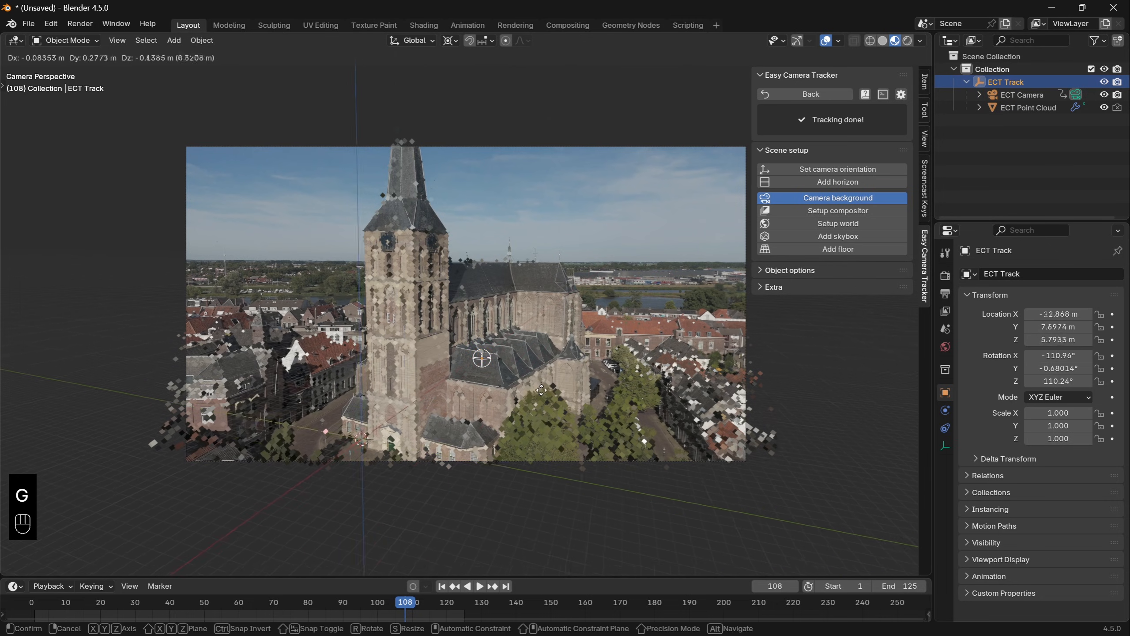
click(500, 364)
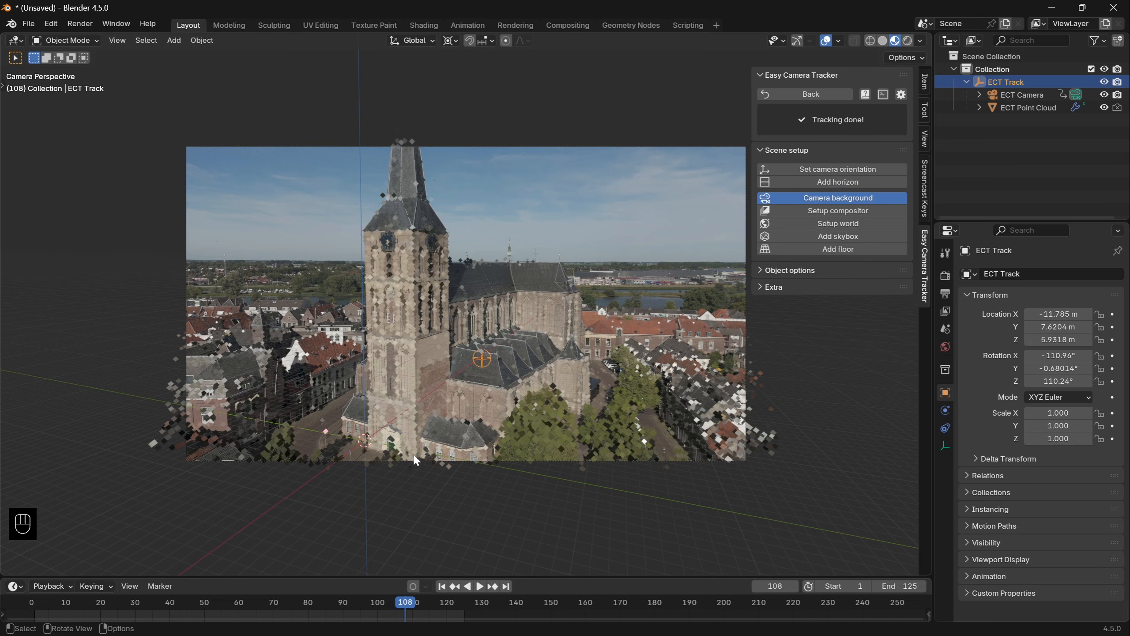
scroll(417, 461, up, 2)
key(g)
key(x)
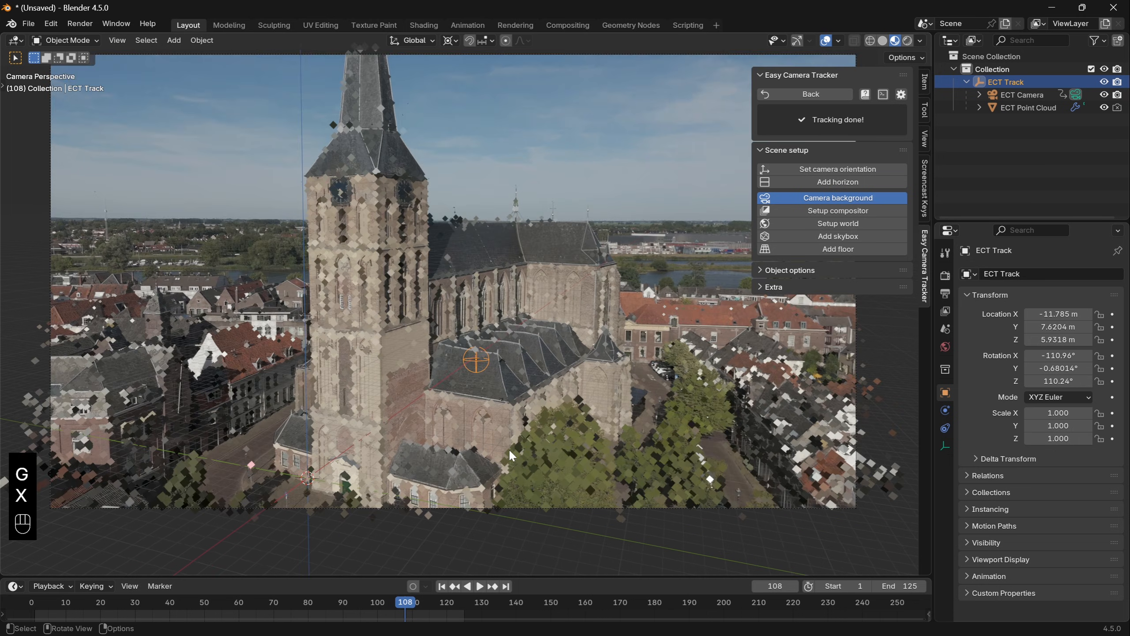
key(g)
key(y)
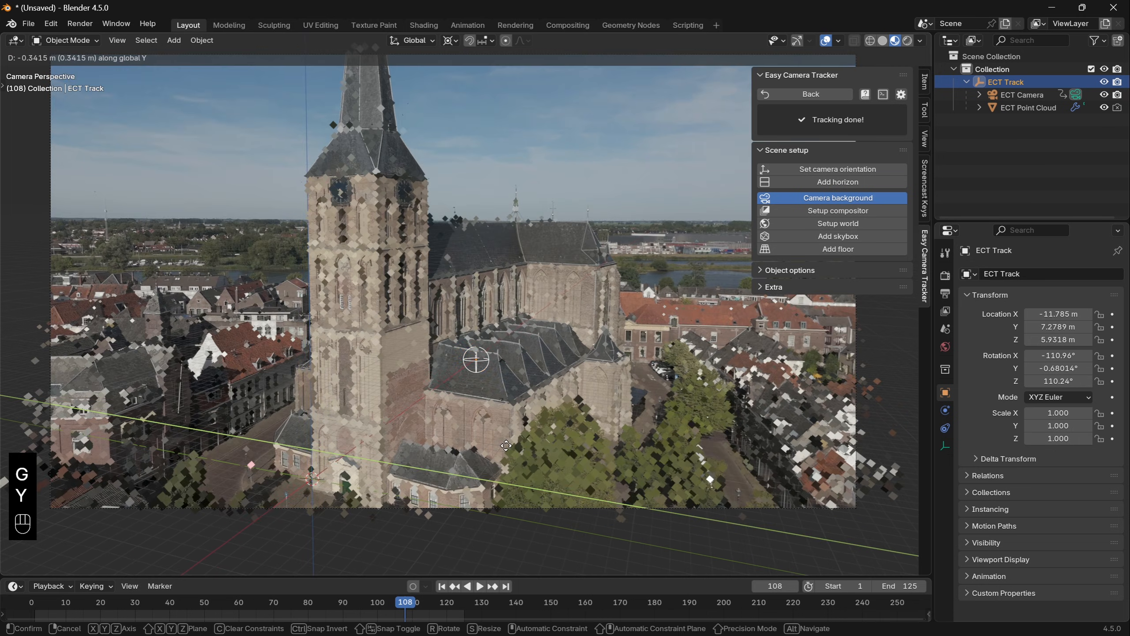
click(506, 445)
key(g)
key(z)
click(636, 460)
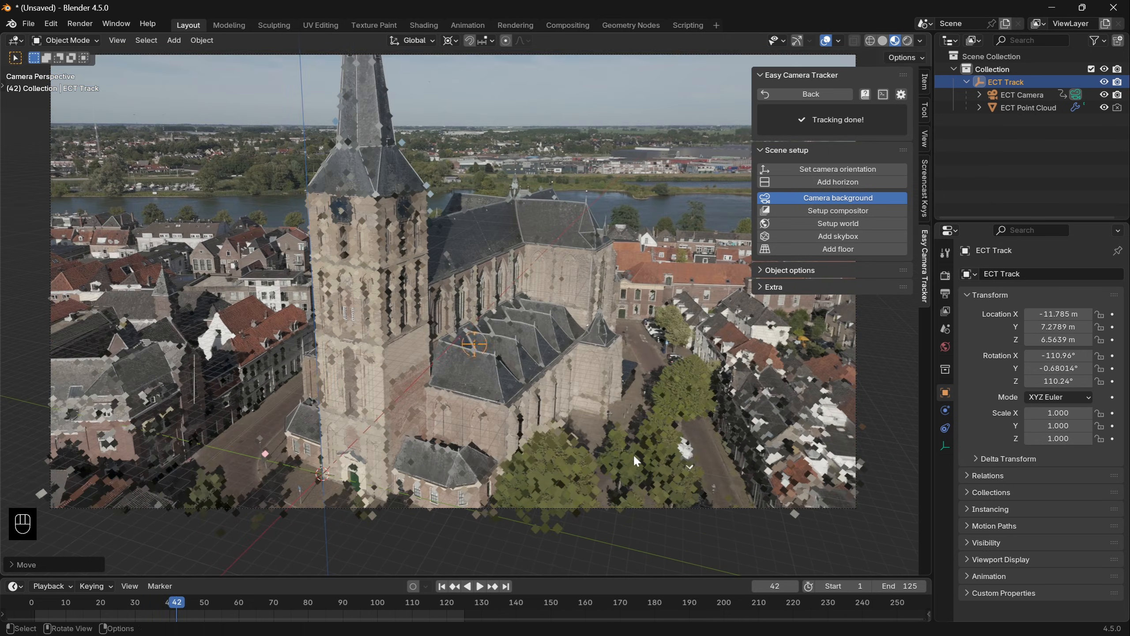
- Rotate the ECT Track empty about global Z to a Z rotation of about 120.89° to align the church with the axes
key(r)
key(z)
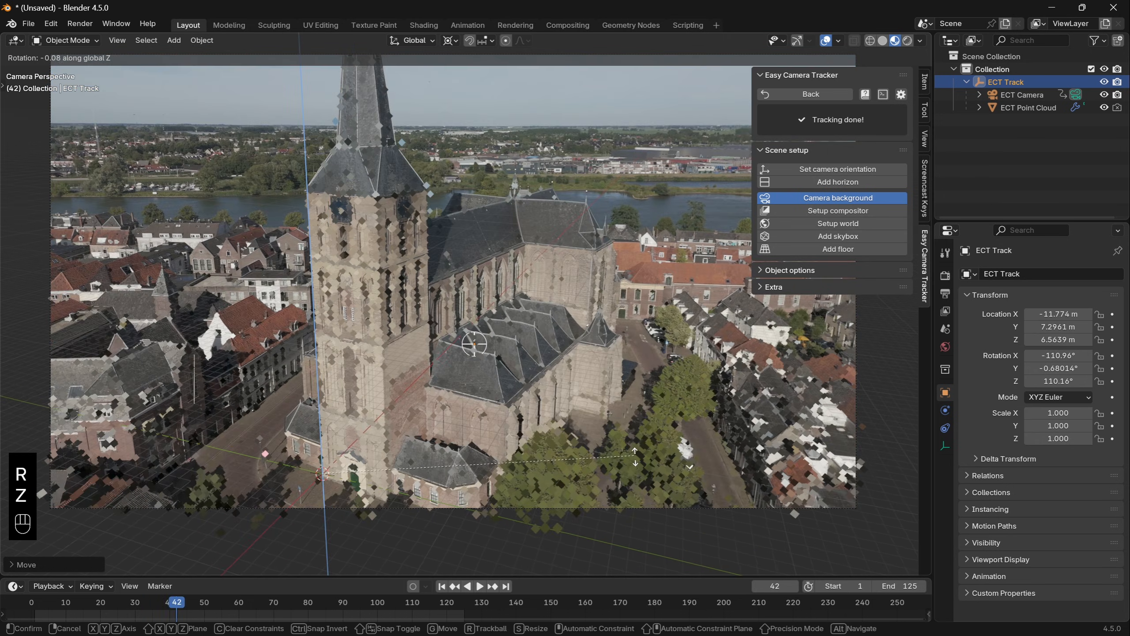
click(641, 413)
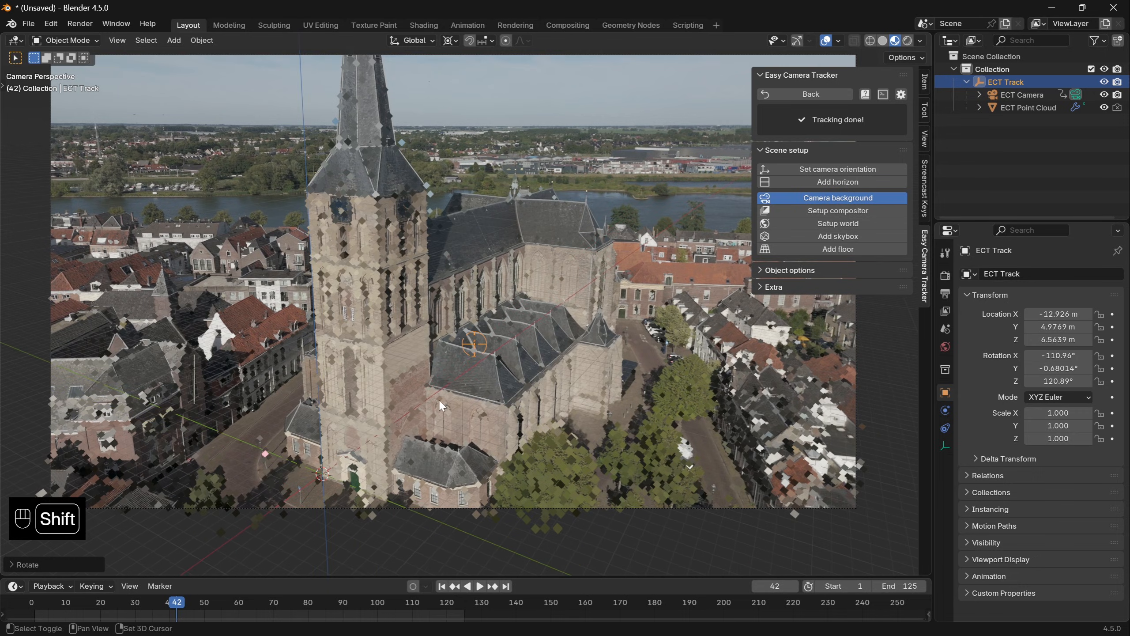
- Add a cube and, in Edit Mode, move it onto the church tower, enlarge it and stretch it along Z
key(shift+a)
mouse_move(428, 374)
click(512, 386)
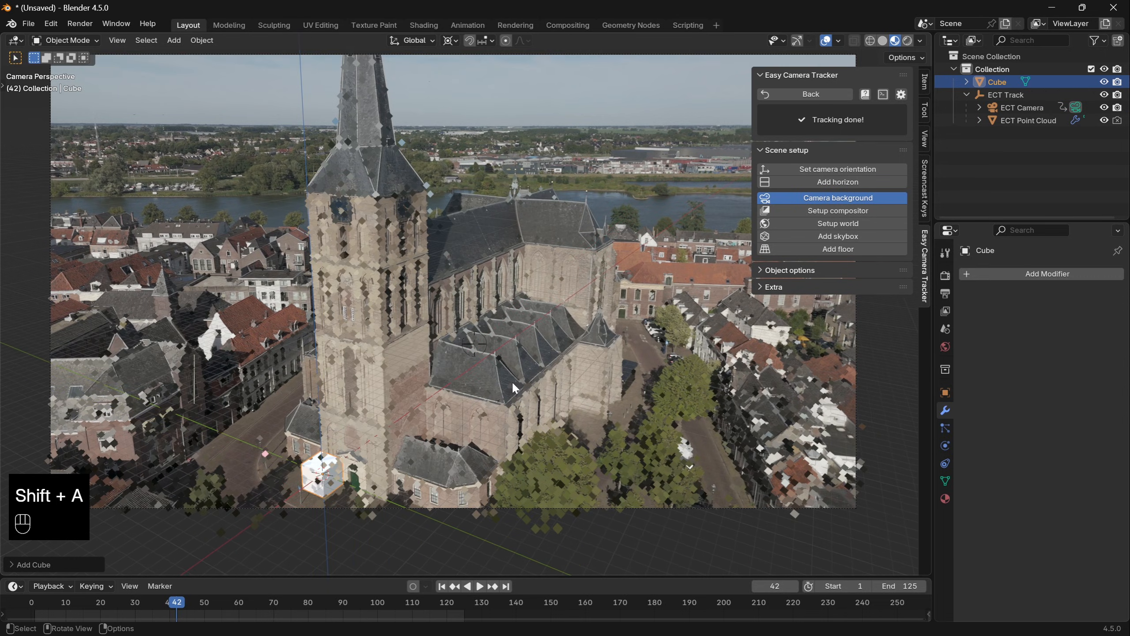
key(Tab)
key(g)
click(494, 427)
key(s)
click(494, 427)
key(s)
key(z)
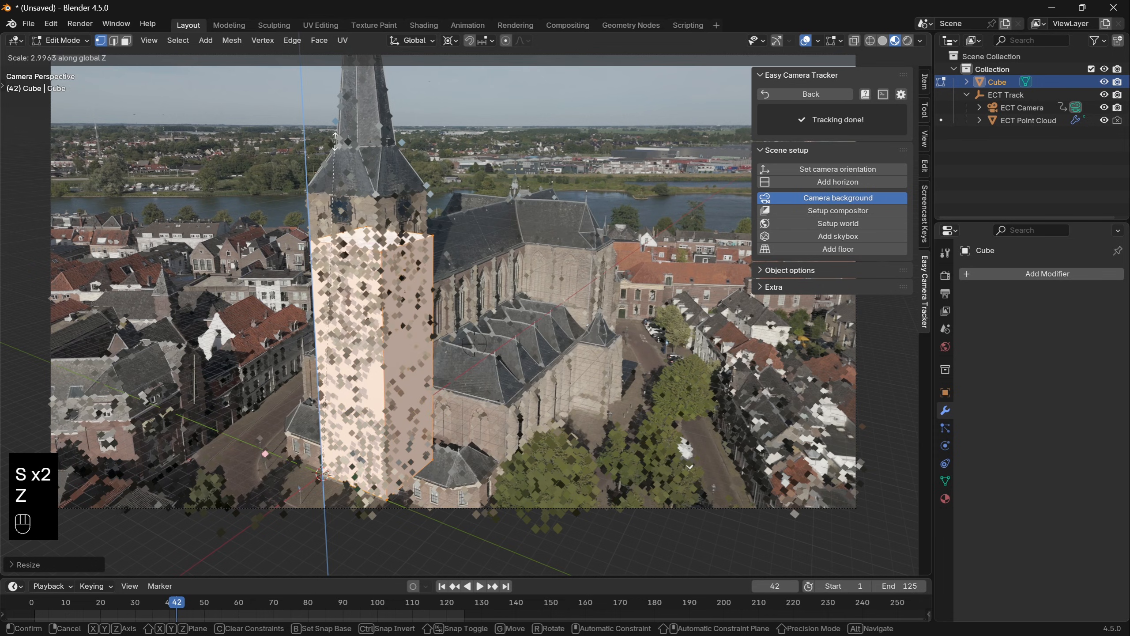
click(407, 200)
- Turn on X-ray, hide the ECT Point Cloud and scale the cube's mesh to fit the tower's outline
key(alt+z)
key(Tab)
click(409, 202)
key(h)
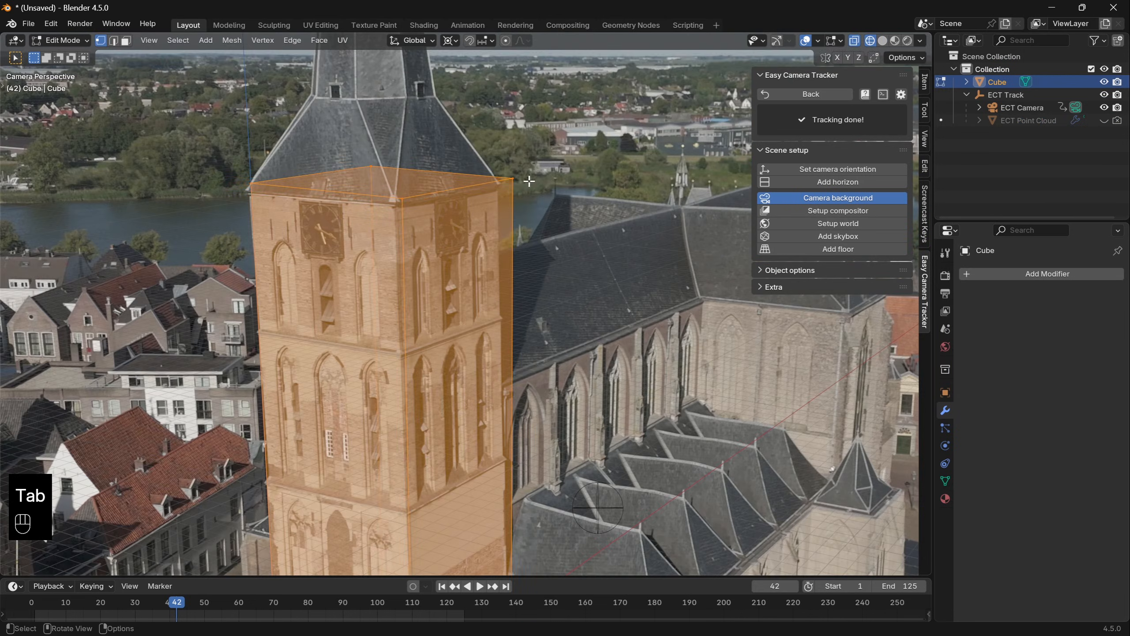
key(s)
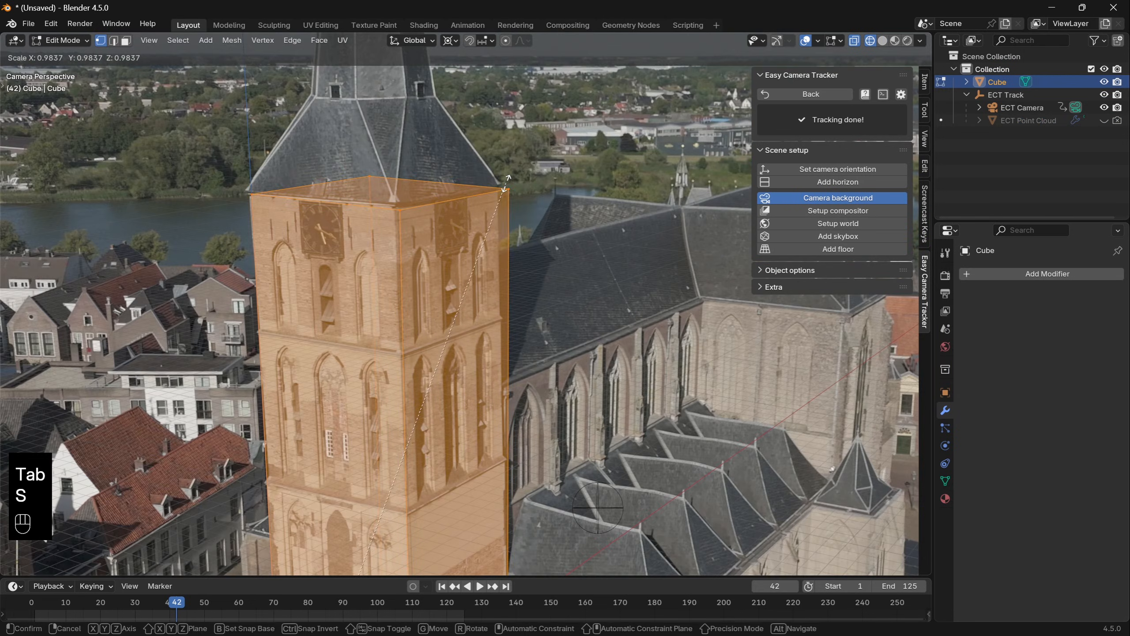
click(514, 185)
key(s)
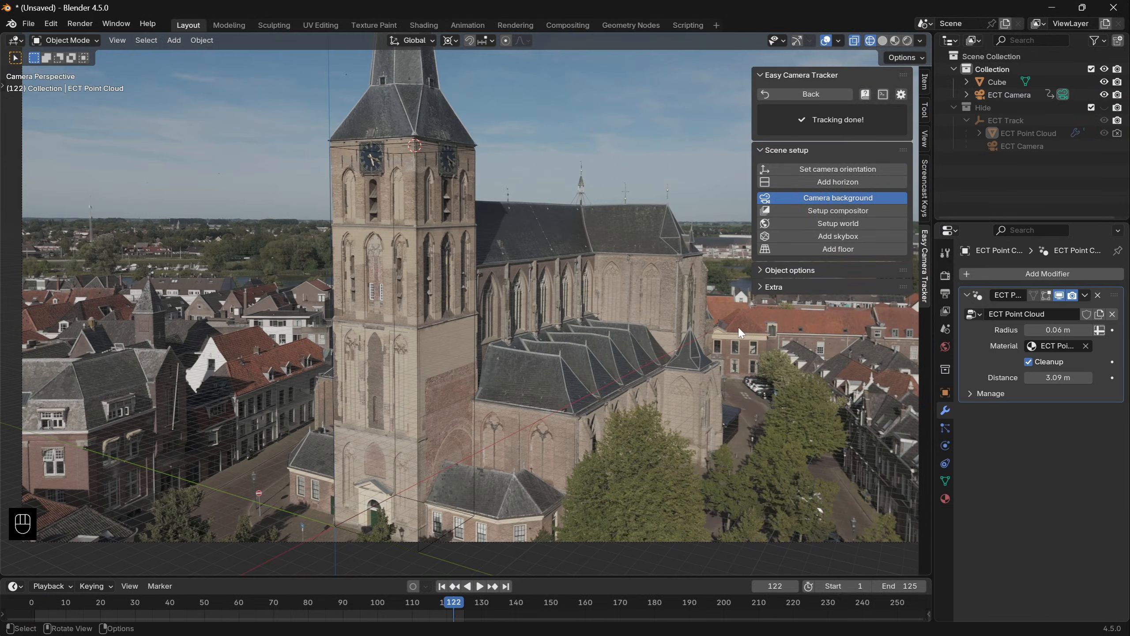
- Set the render resolution percentage to 40% and render the current frame as a test
click(945, 294)
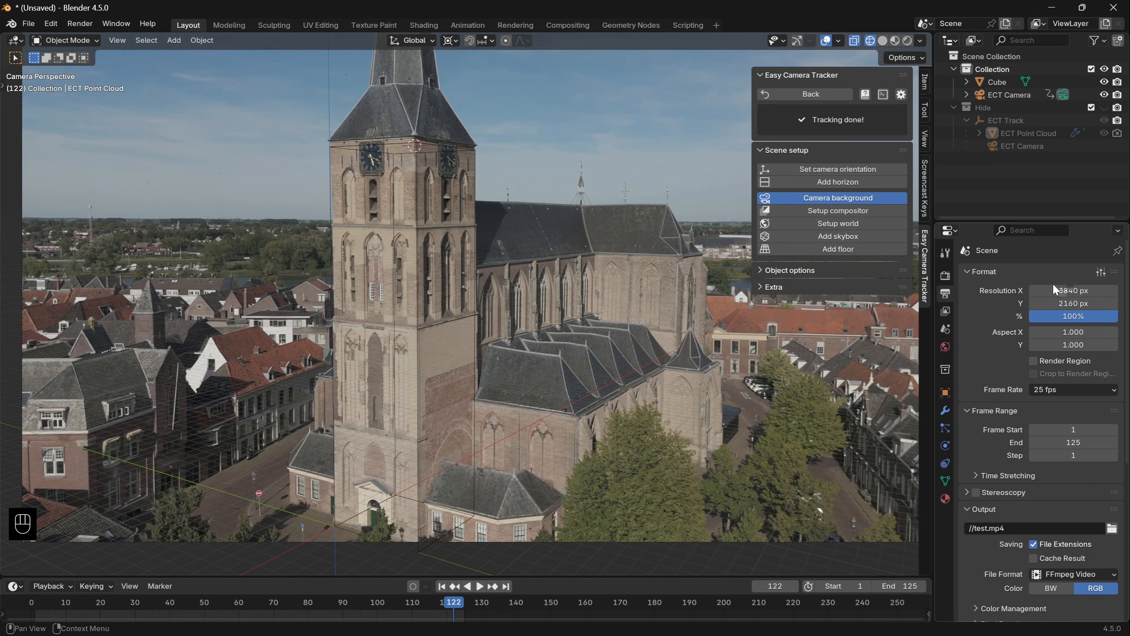
click(1067, 315)
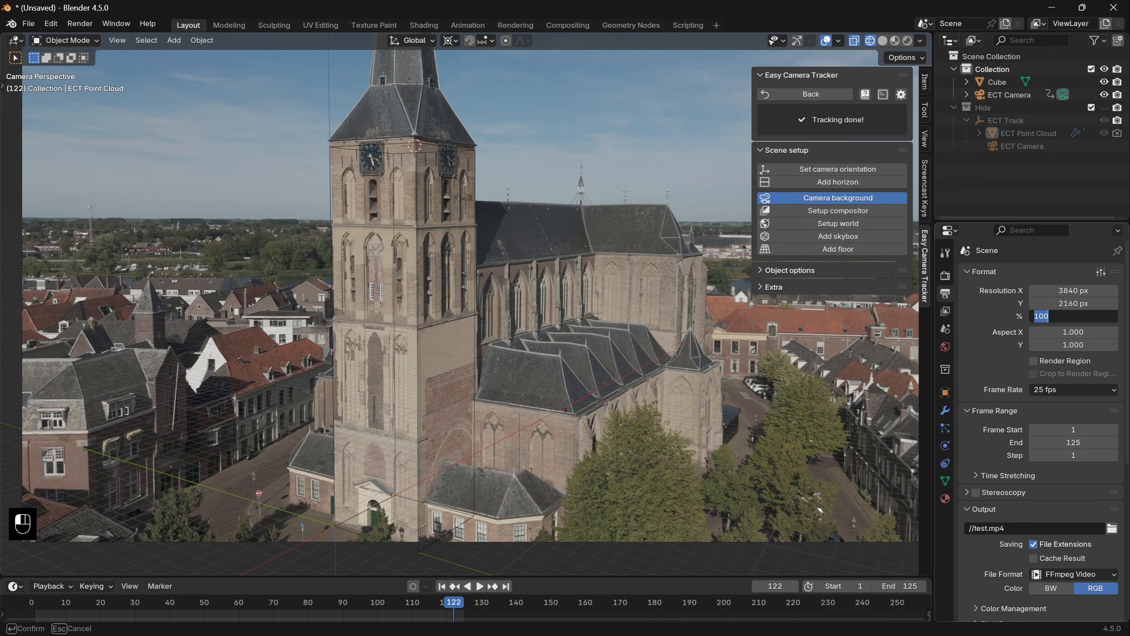
text(50)
key(Return)
key(F12)
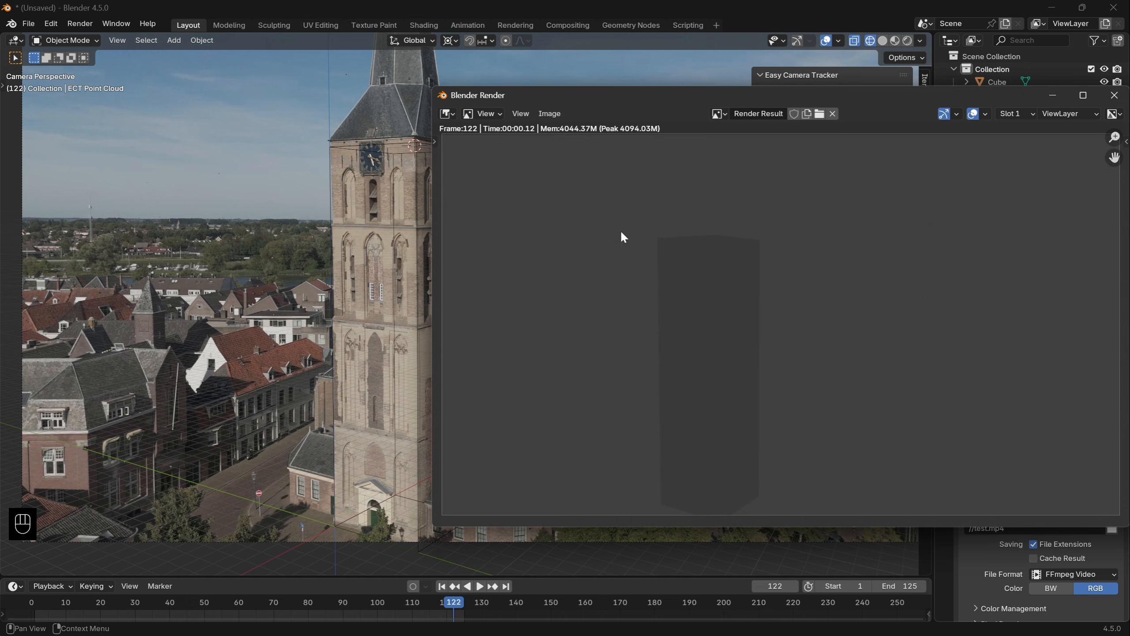
key(Escape)
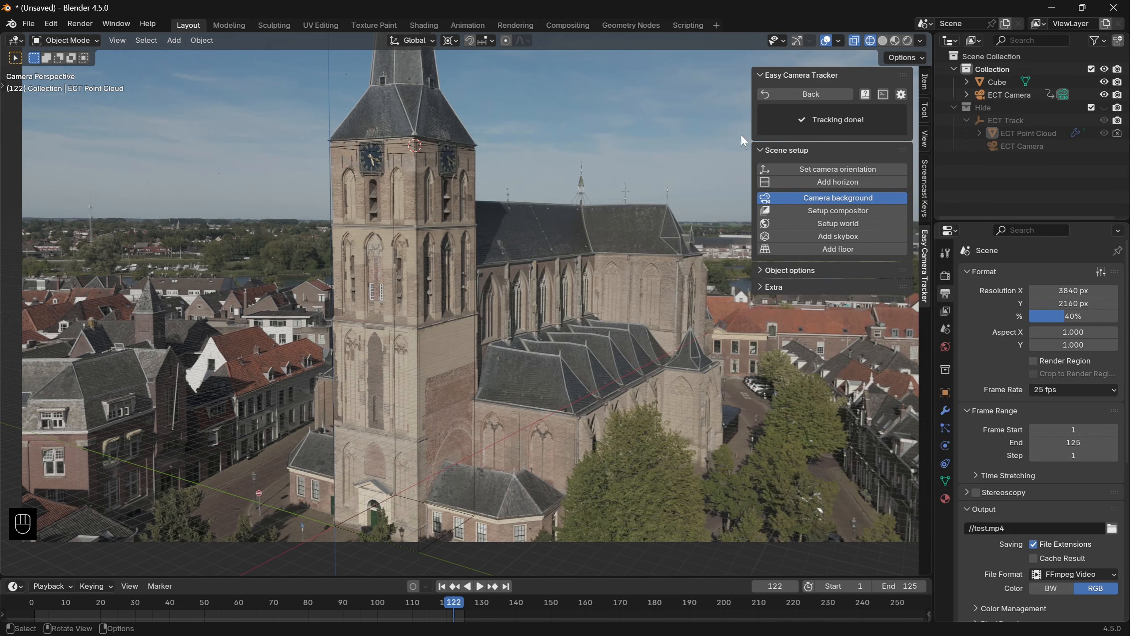
- Set up the compositor with Easy Camera Tracker and render the current frame again
click(838, 211)
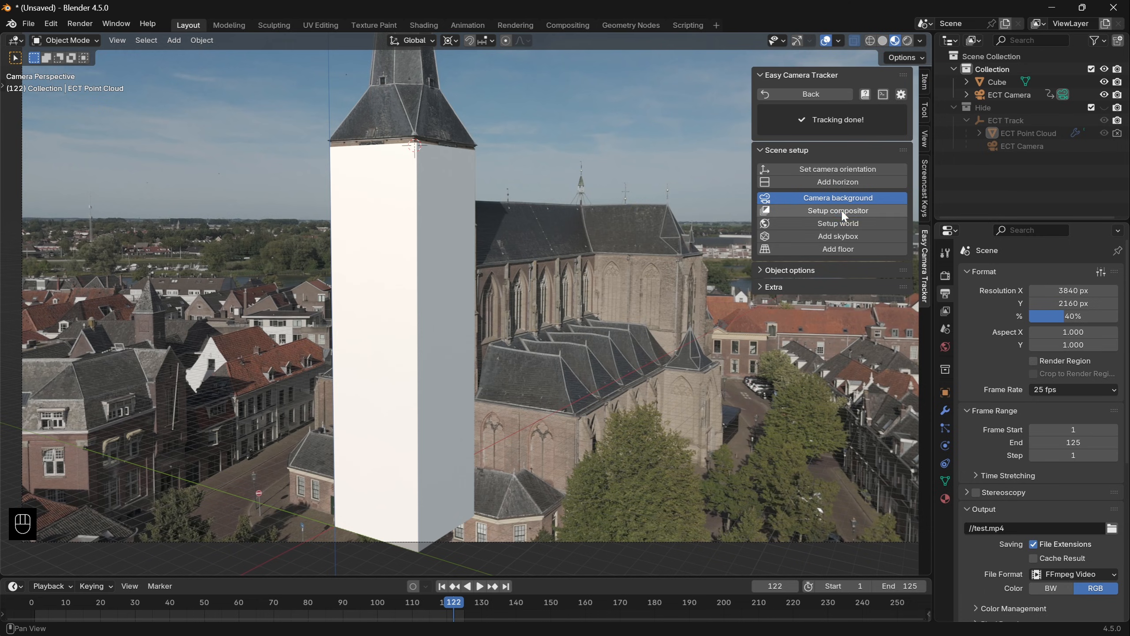
key(F12)
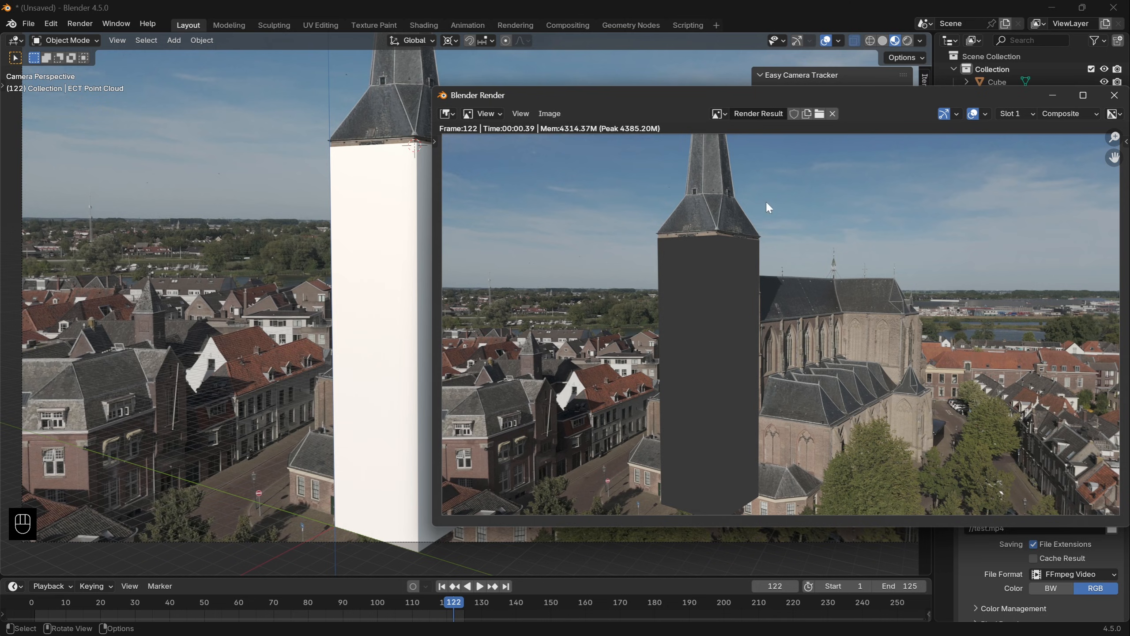
- In the Compositing workspace, move the Render Layers node clear of the image sequence node and inspect the Scale, Alpha Over and output nodes
click(568, 25)
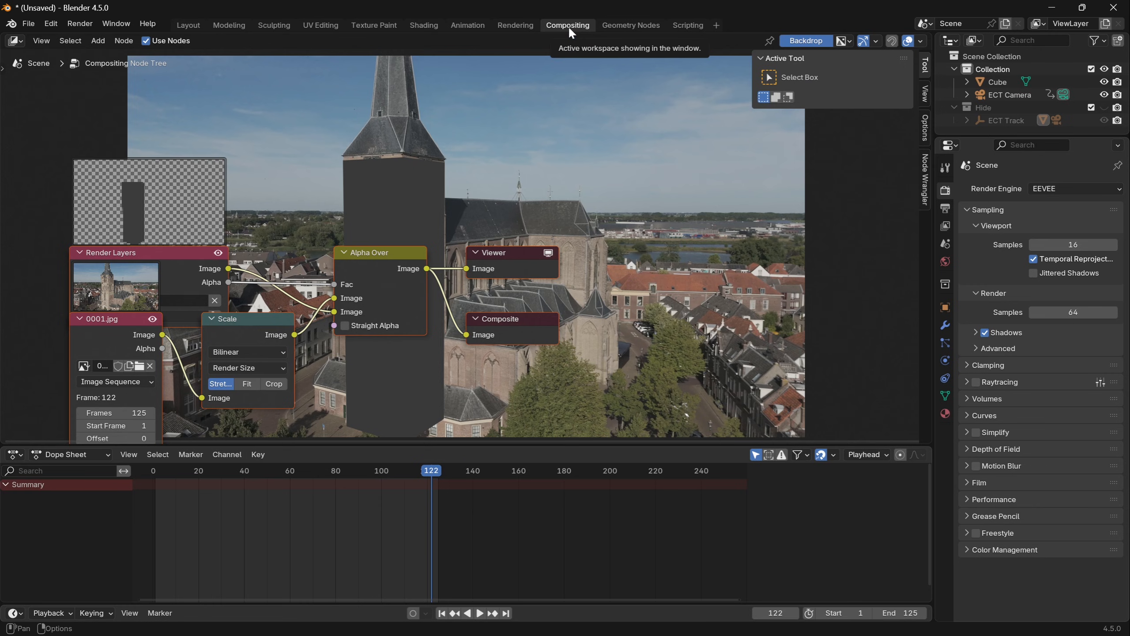
drag(174, 252, 171, 167)
drag(228, 317, 231, 321)
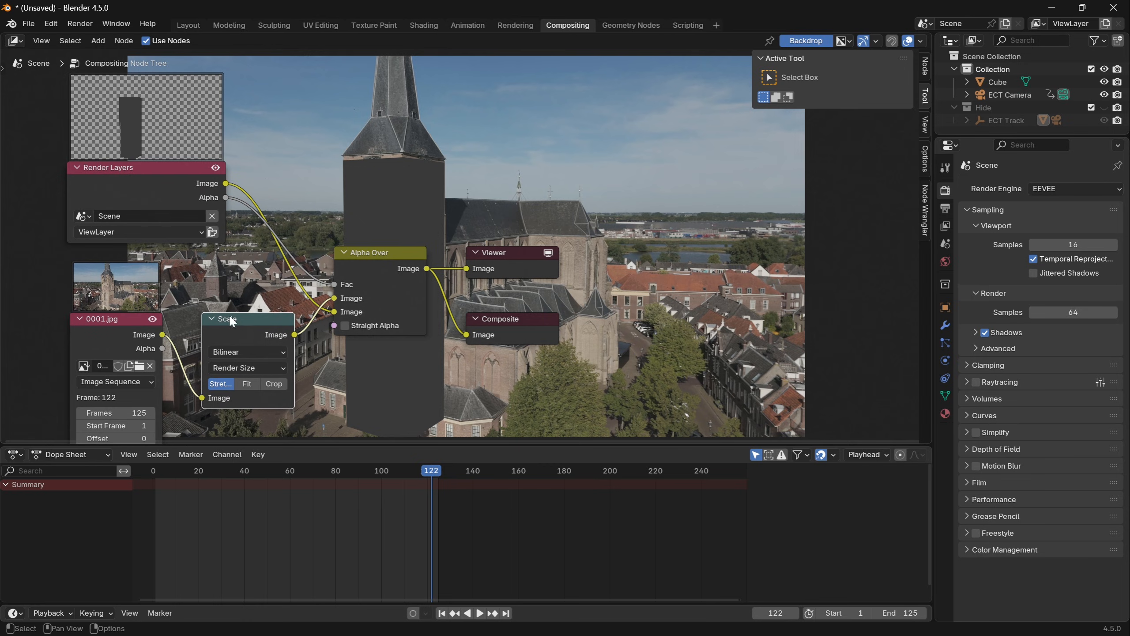
click(945, 208)
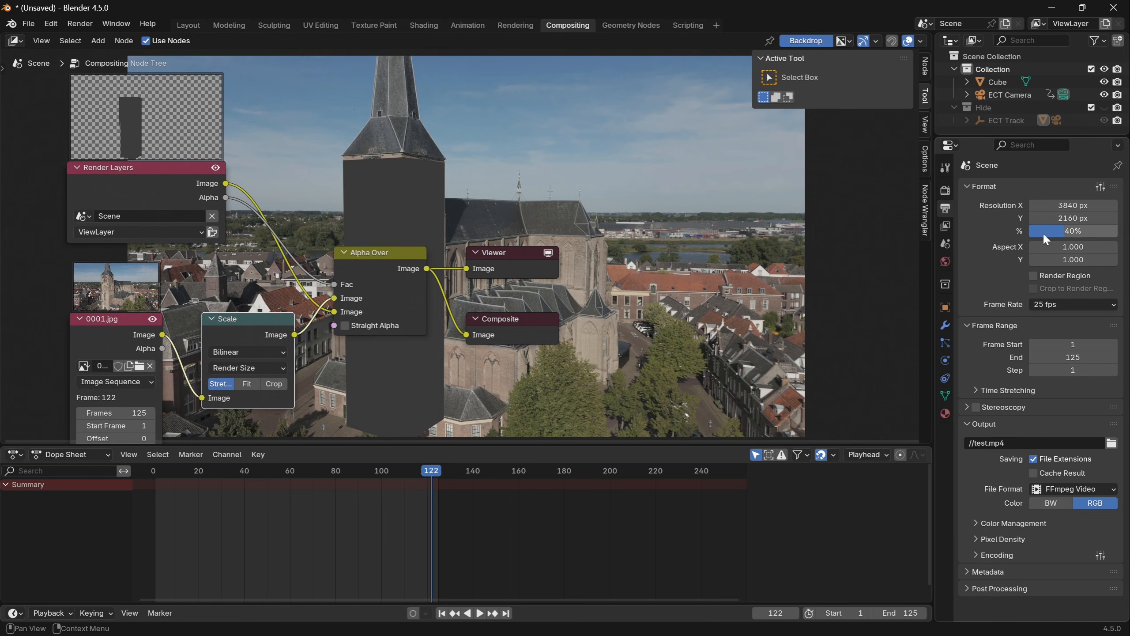
click(378, 257)
click(156, 171)
click(117, 321)
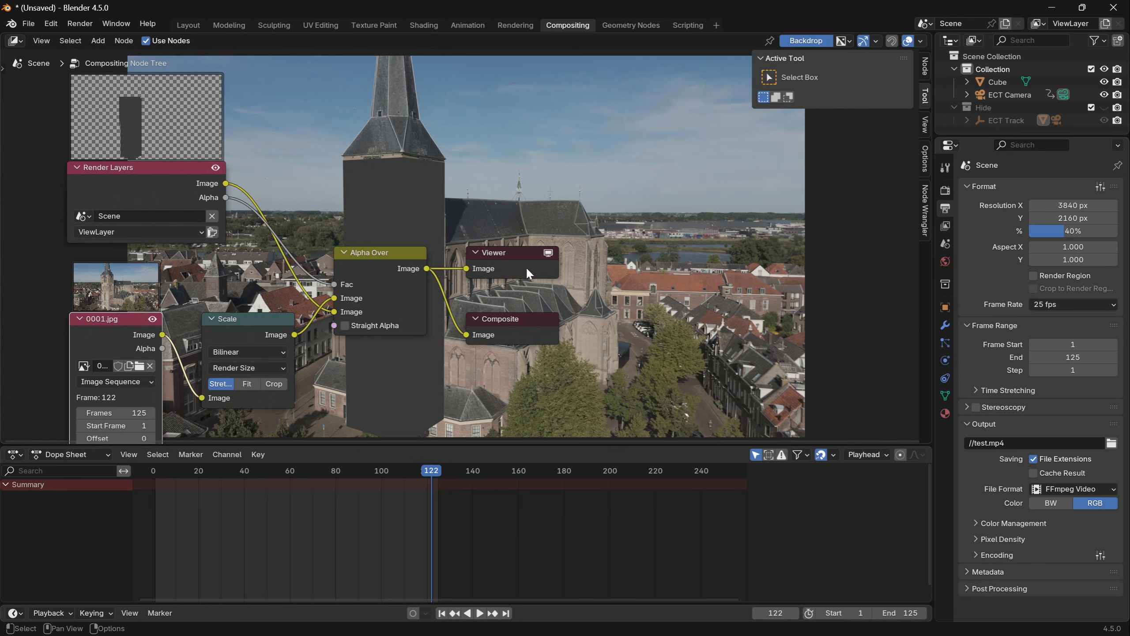
click(530, 332)
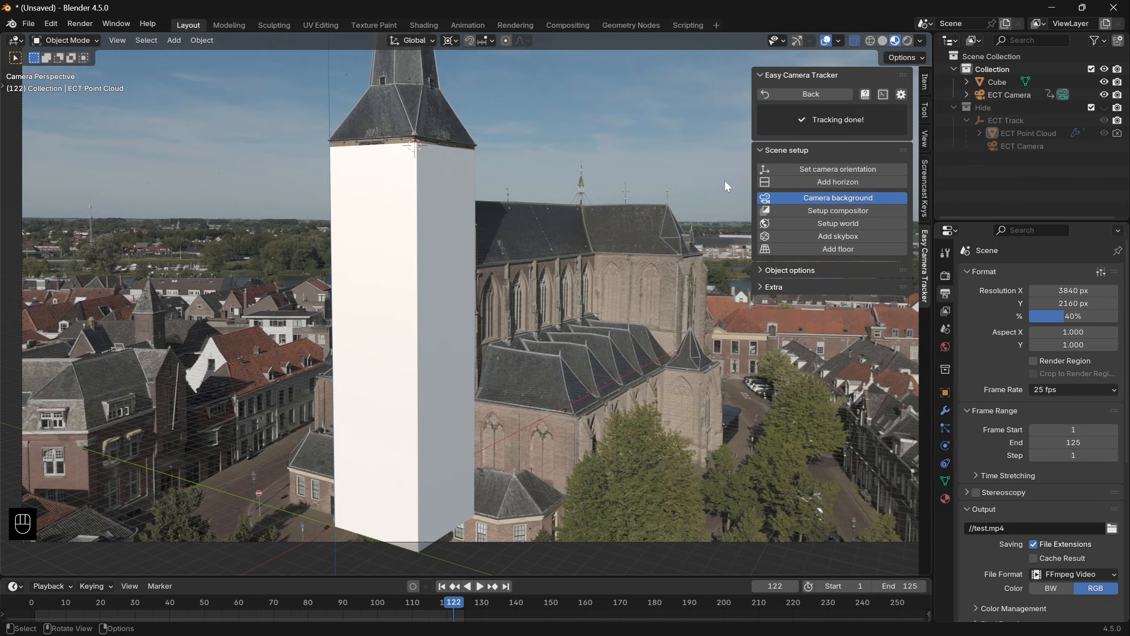
- Turn off the camera background, switch to Rendered shading and set the viewport compositor to Camera to compare the composite at different zooms
click(812, 203)
click(910, 41)
click(920, 40)
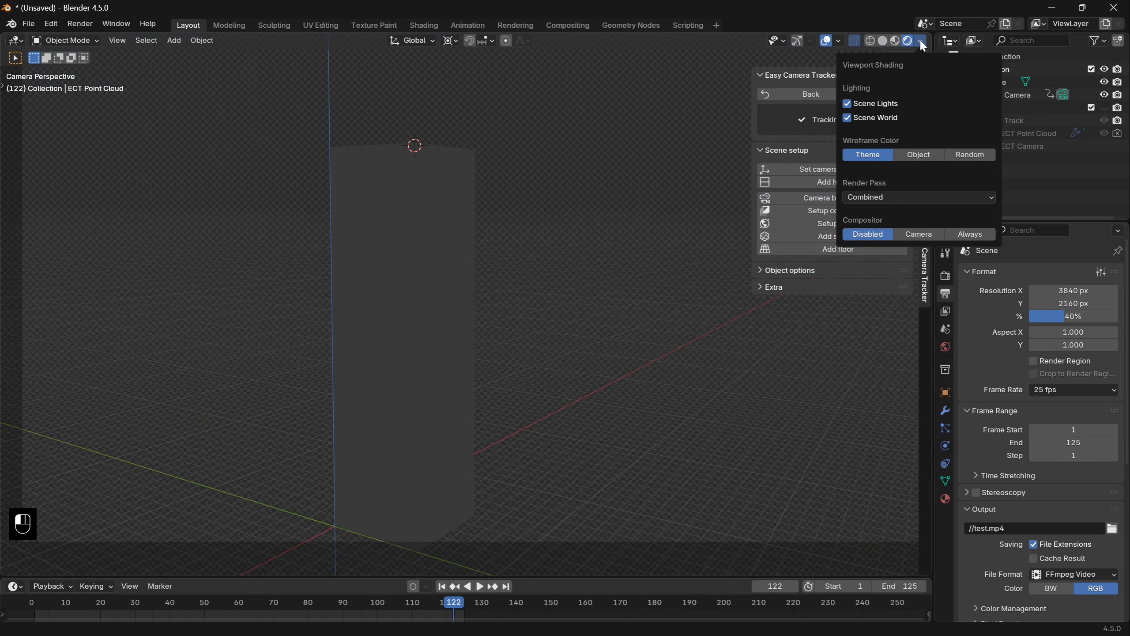
click(919, 234)
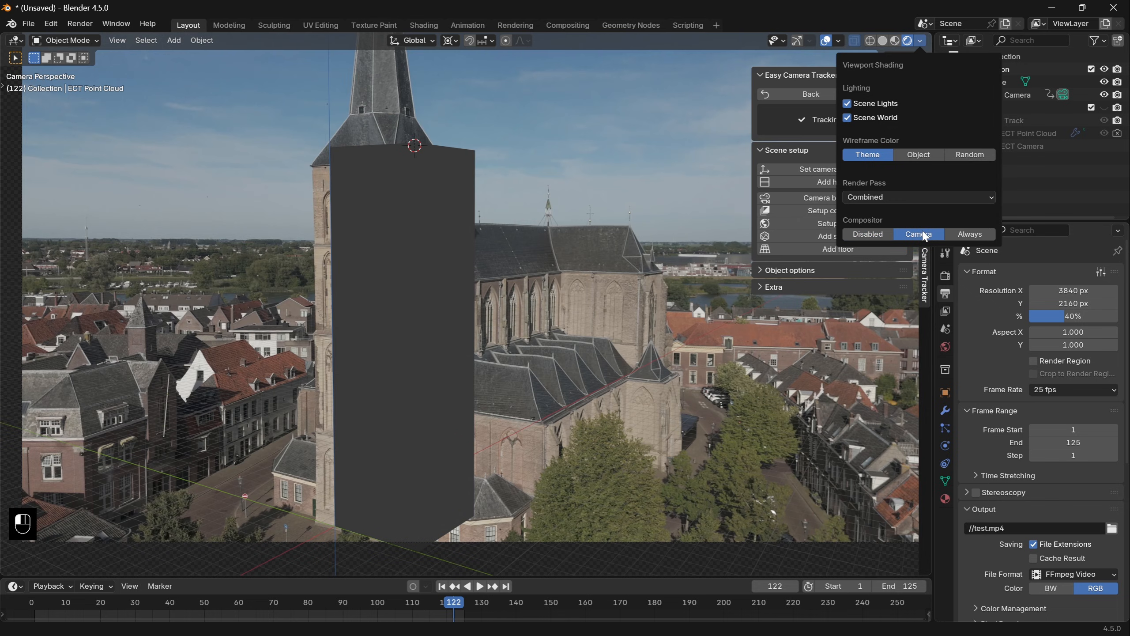
scroll(478, 359, up, 5)
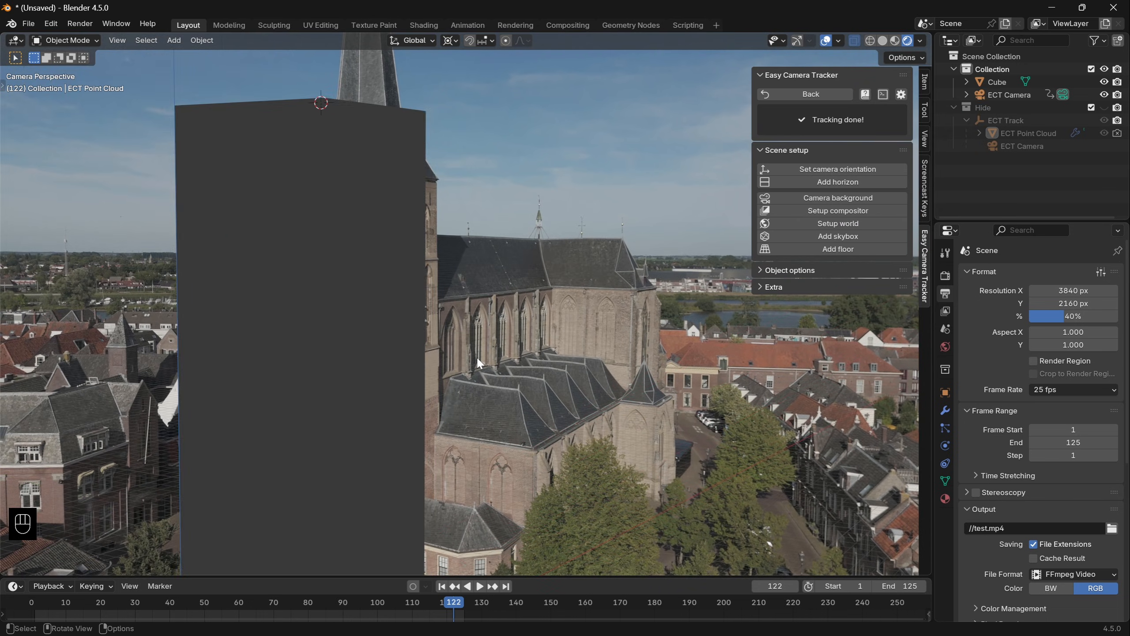
scroll(477, 358, down, 4)
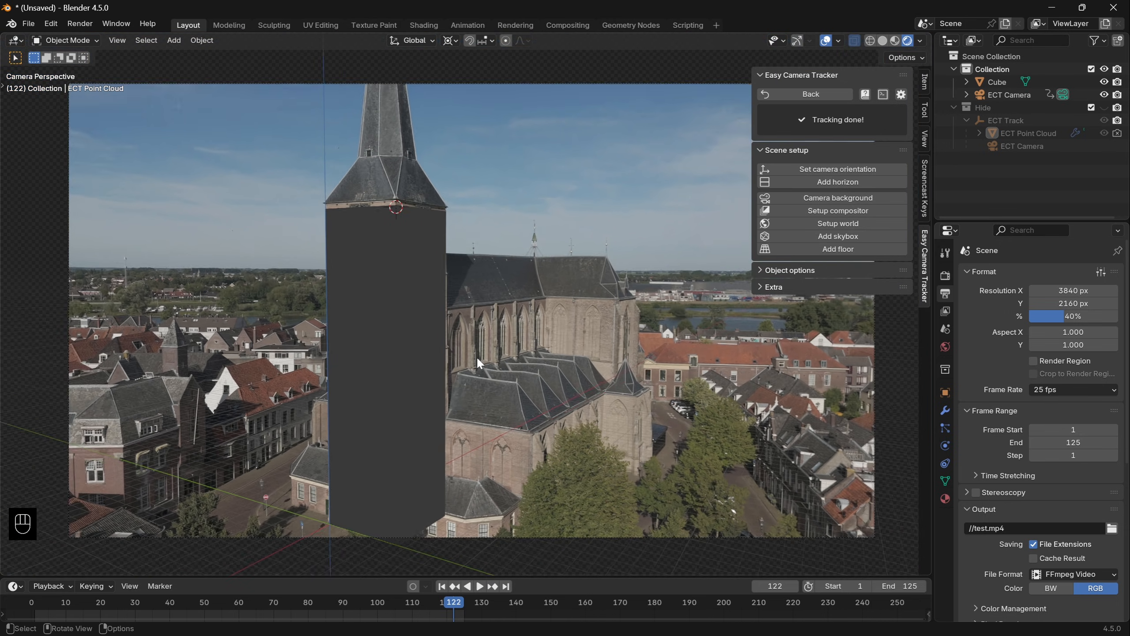
scroll(477, 356, up, 3)
- Disable the viewport compositor and turn the camera background back on
click(919, 40)
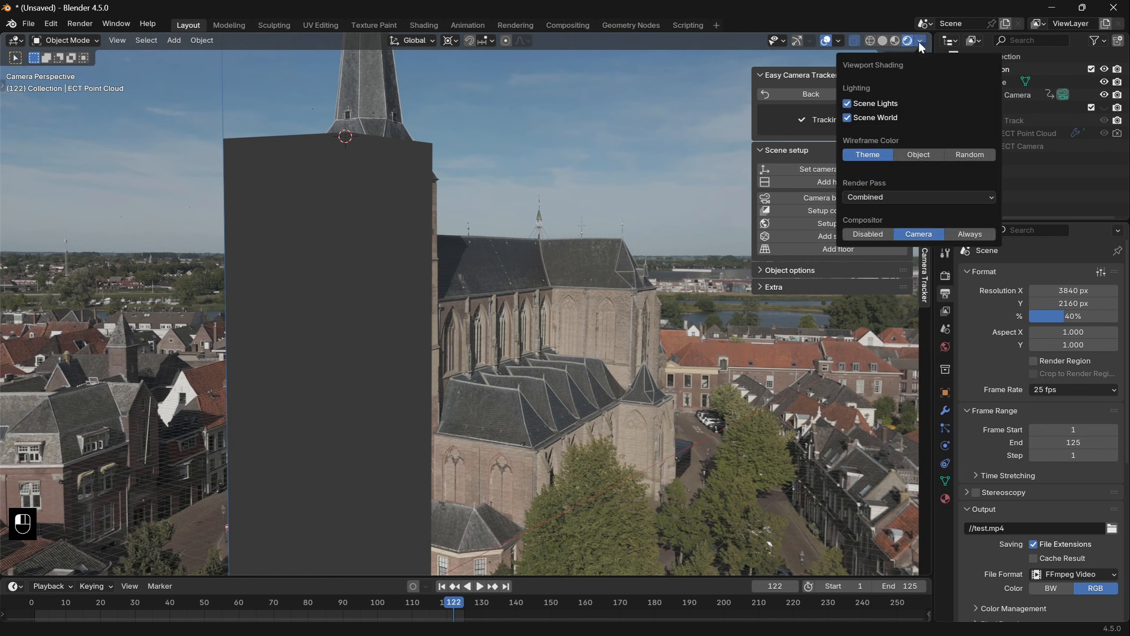
click(862, 230)
click(811, 198)
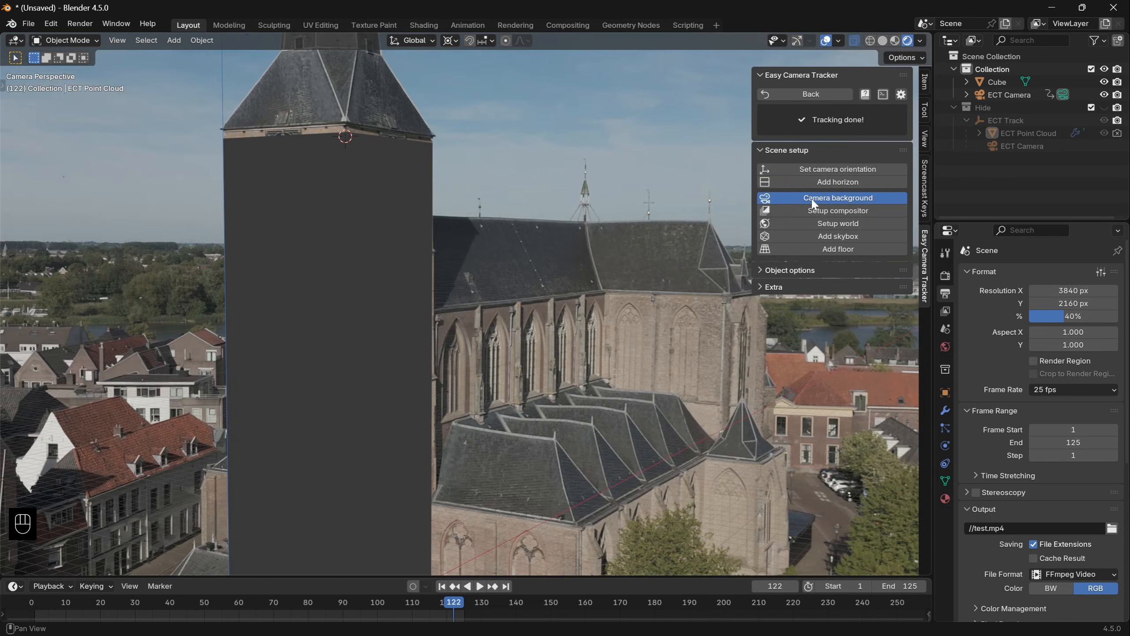
- Select the cube and, in Edit Mode, raise its top face along Z to meet the tower's roofline
scroll(641, 240, down, 2)
scroll(640, 240, up, 2)
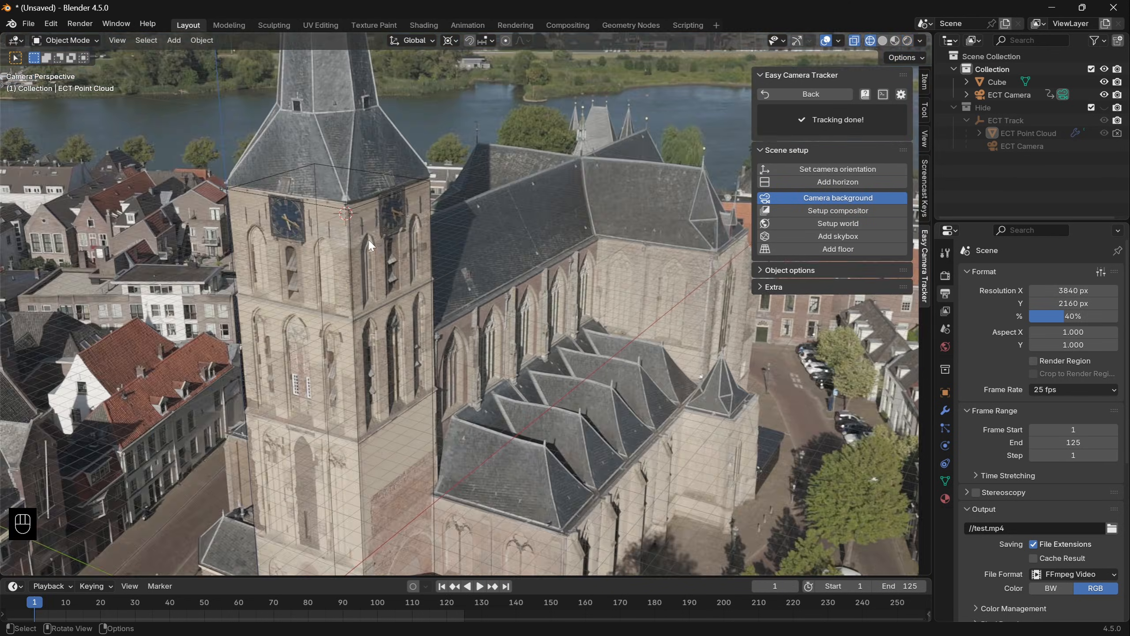
scroll(369, 240, up, 3)
shift+middle_drag(369, 241, 495, 351)
click(543, 263)
scroll(566, 282, up, 3)
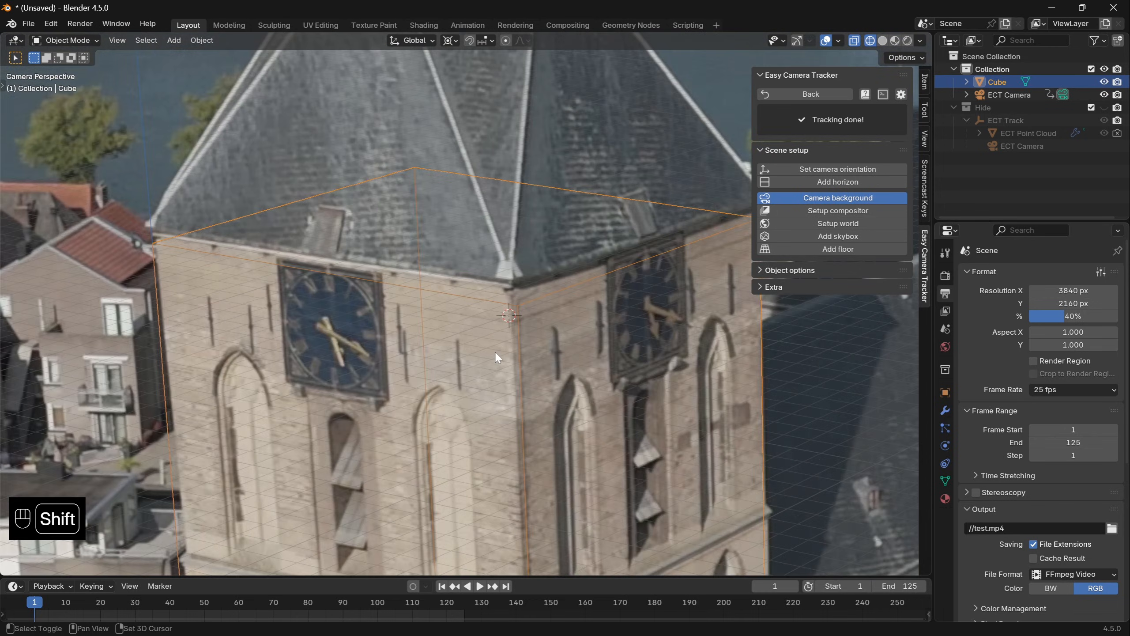
key(Tab)
key(3)
click(462, 231)
key(g)
key(z)
click(461, 216)
- Move the cube's upper corner vertices onto the tower's corners just below the roof
key(1)
click(516, 289)
key(g)
click(510, 288)
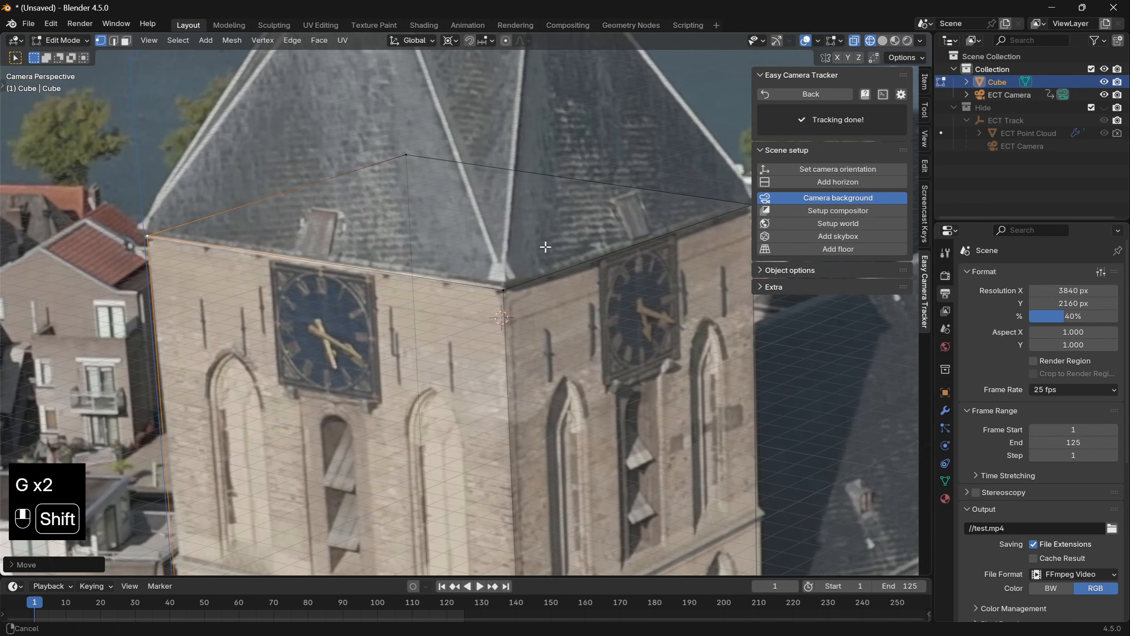
shift+middle_drag(545, 246, 425, 247)
click(632, 206)
key(g)
click(636, 211)
- Move the cube's lower corner vertices onto the corners of the tower's base at street level
scroll(578, 311, down, 4)
shift+middle_drag(525, 401, 494, 139)
scroll(401, 401, up, 3)
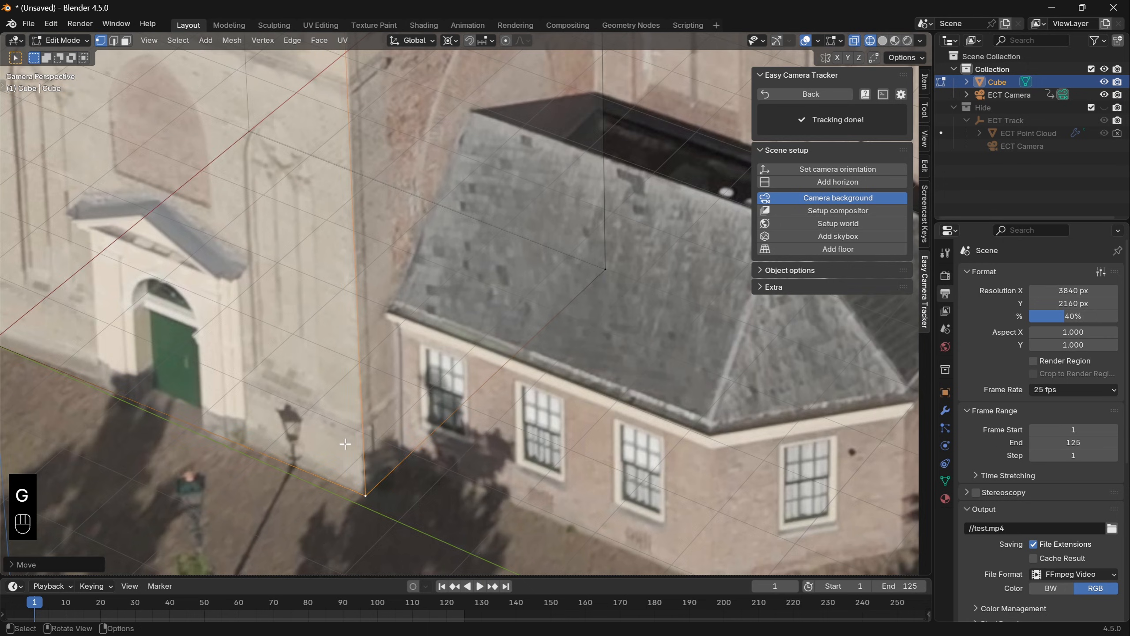
shift+middle_drag(346, 444, 694, 516)
click(348, 424)
key(g)
click(348, 425)
- Delete the vertices of the cube's hidden rear vertical edge
scroll(356, 401, down, 4)
shift+middle_drag(364, 312, 356, 436)
scroll(490, 267, down, 1)
shift+middle_drag(529, 89, 533, 240)
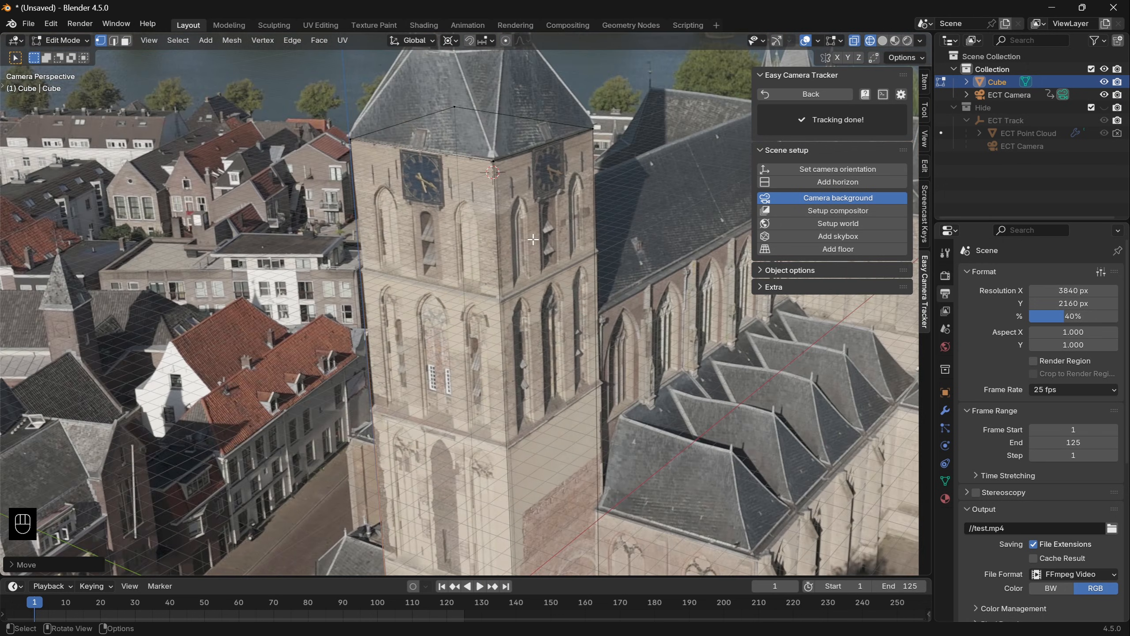
key(2)
click(461, 219)
key(x)
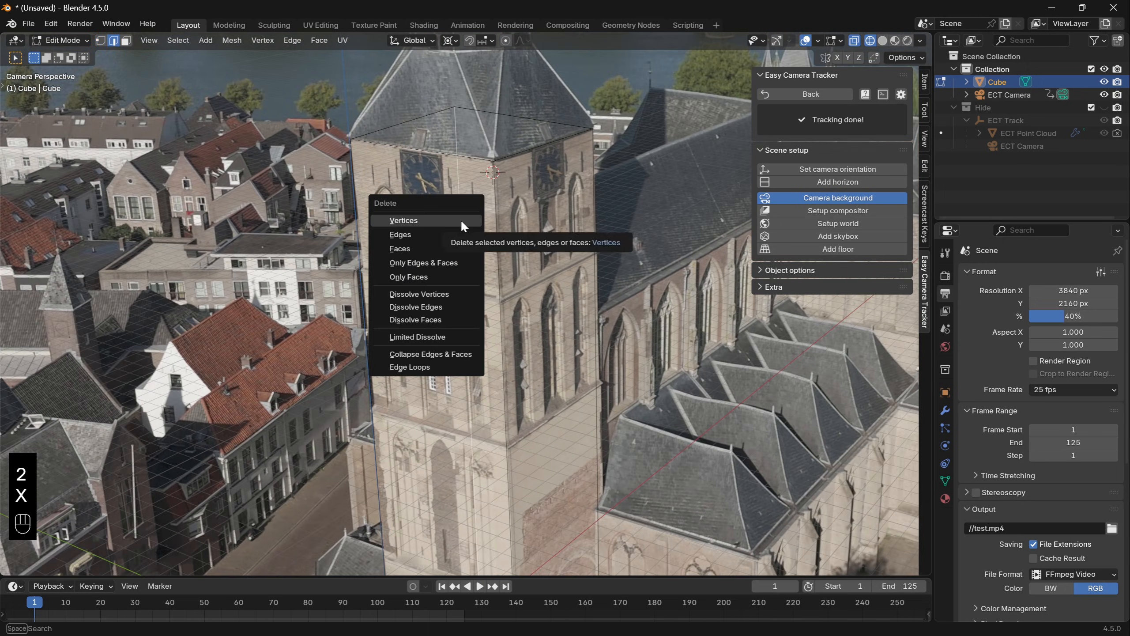
click(461, 219)
- Add three evenly spaced horizontal loop cuts around the tower mesh
scroll(461, 219, down, 2)
shift+middle_drag(634, 398, 577, 358)
key(ctrl+r)
key(ctrl+r)
click(489, 338)
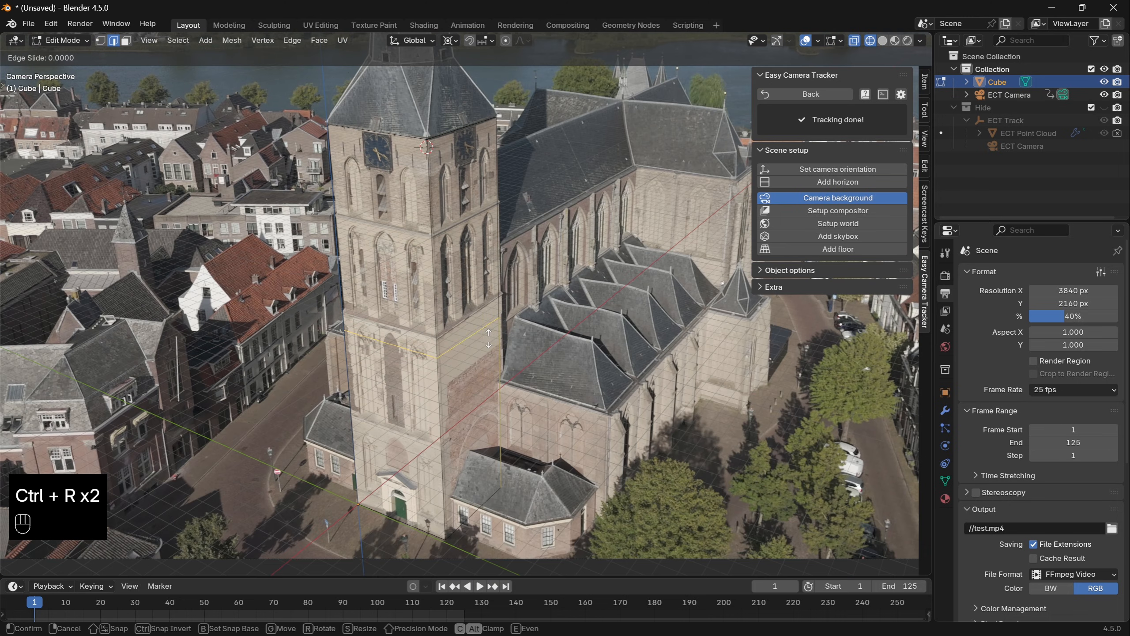
click(489, 338)
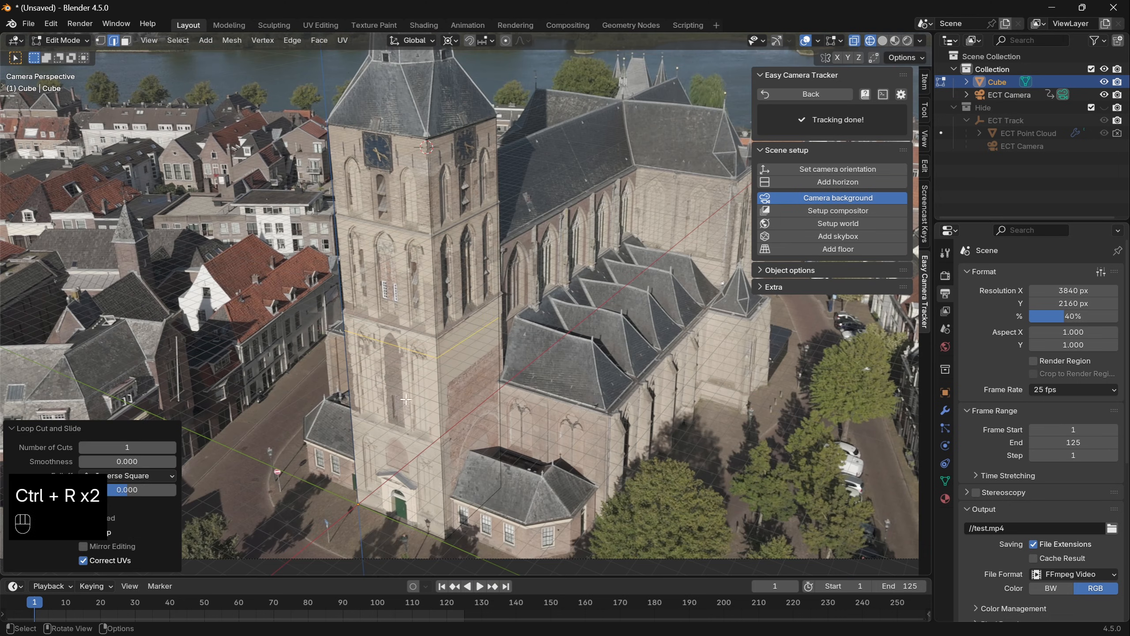
click(172, 446)
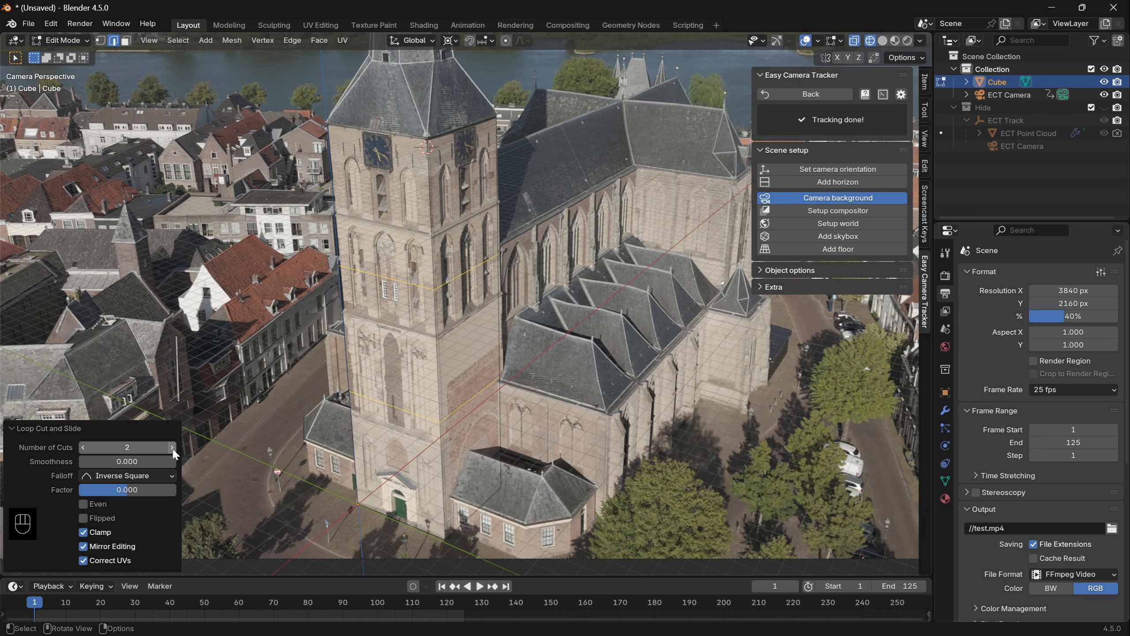
click(172, 447)
click(445, 238)
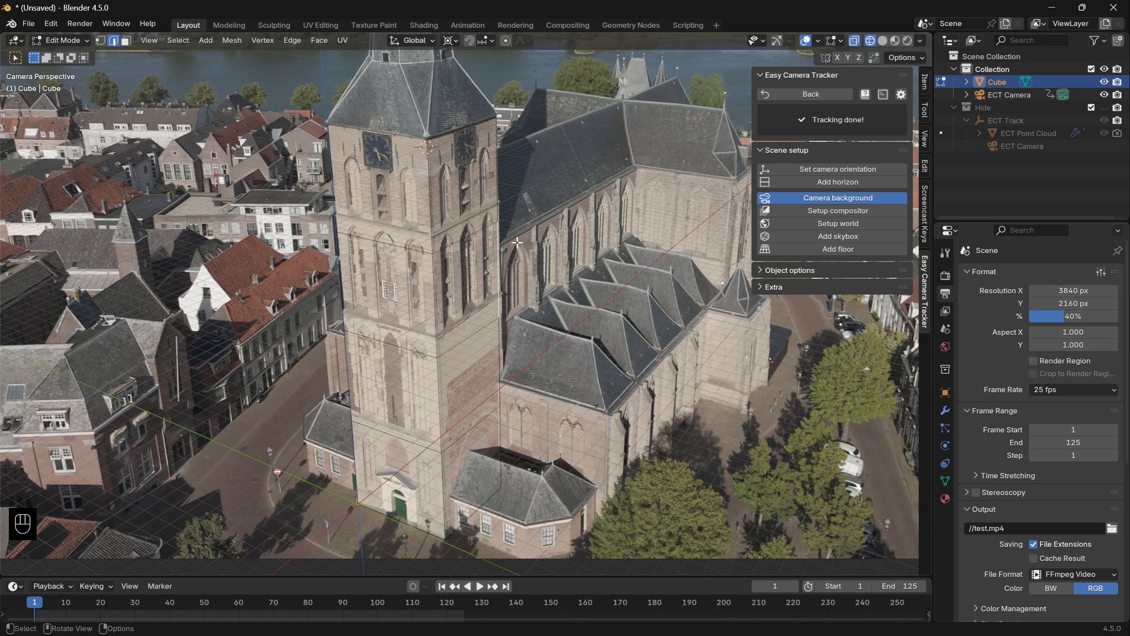
- Subdivide the whole tower mesh with 36 cuts
key(a)
key(ctrl+e)
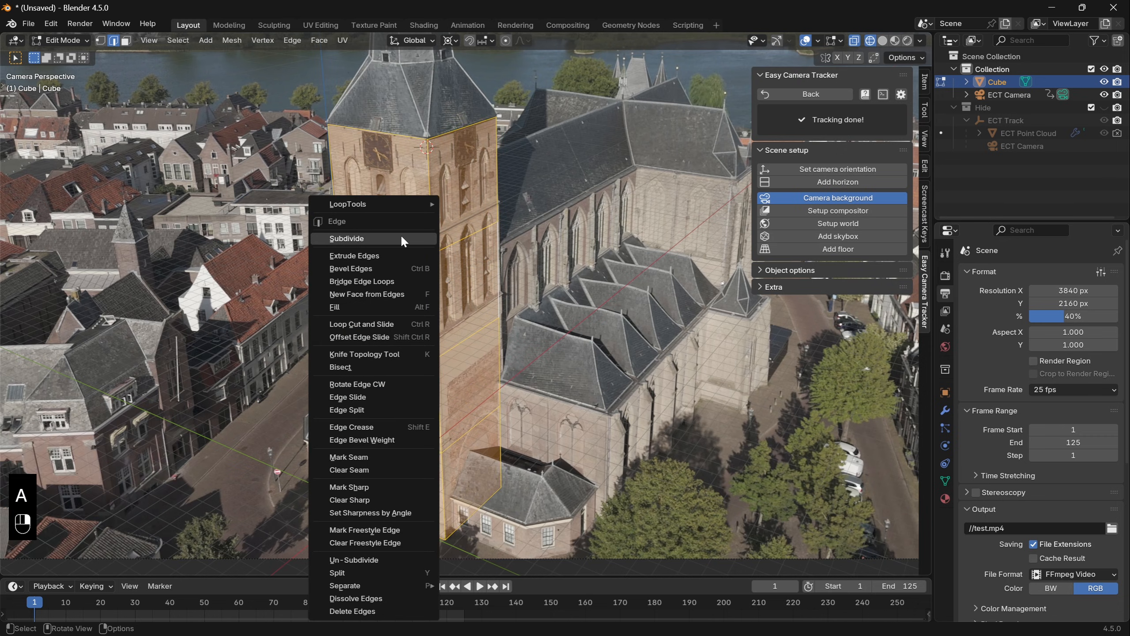
click(401, 236)
drag(135, 476, 205, 477)
click(133, 477)
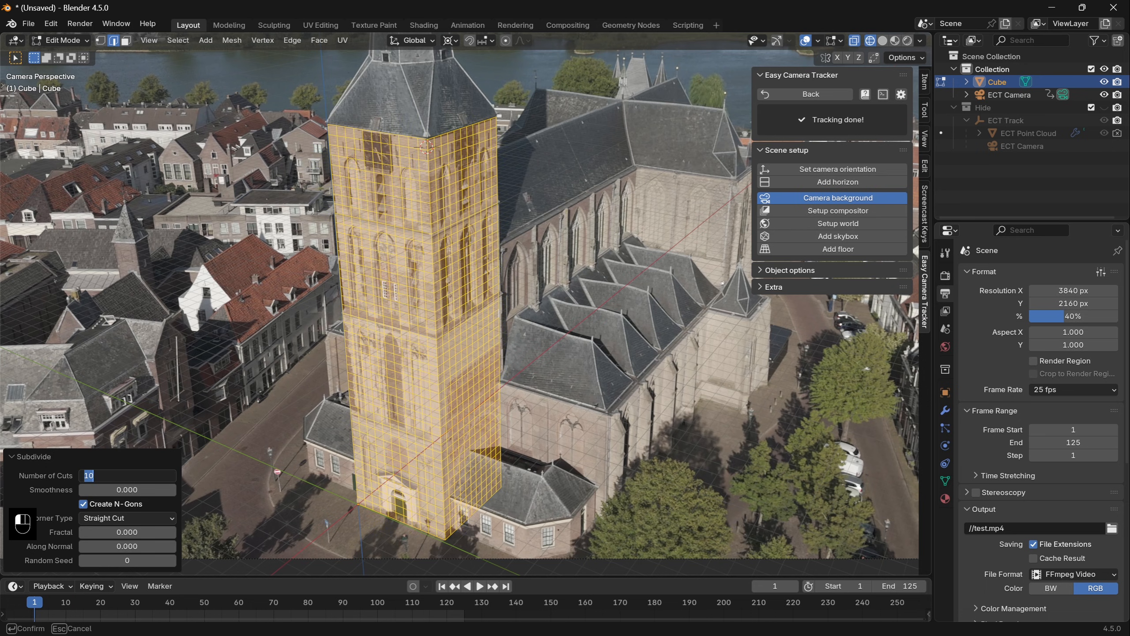
key(Return)
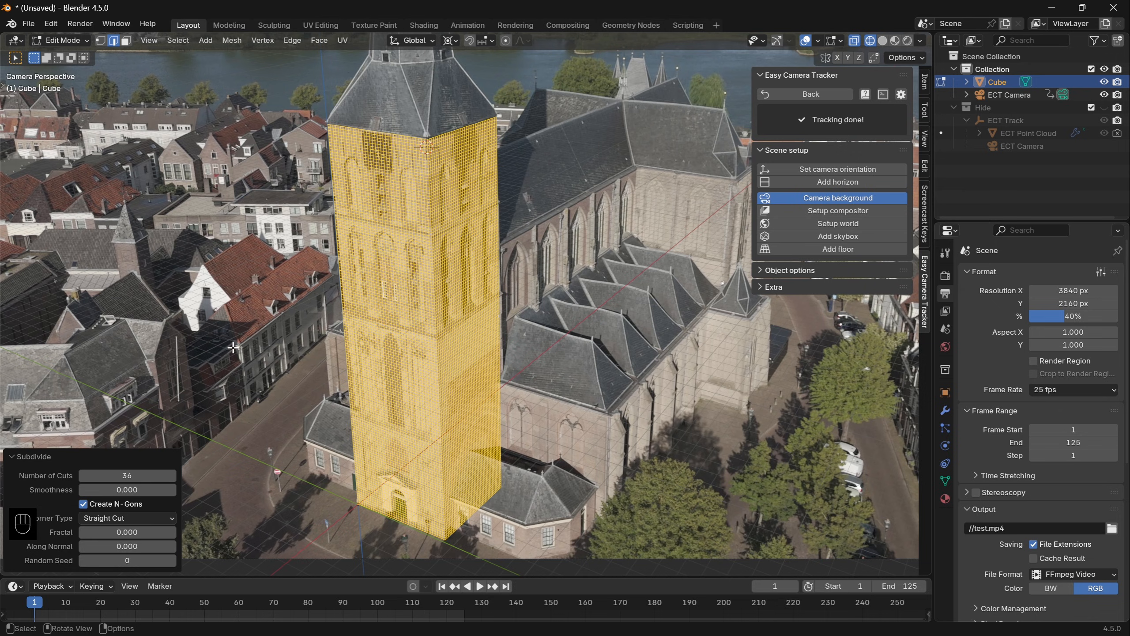
- Leave Edit Mode and apply Shade Auto Smooth to the tower object
key(Tab)
key(F3)
text(auto smoo)
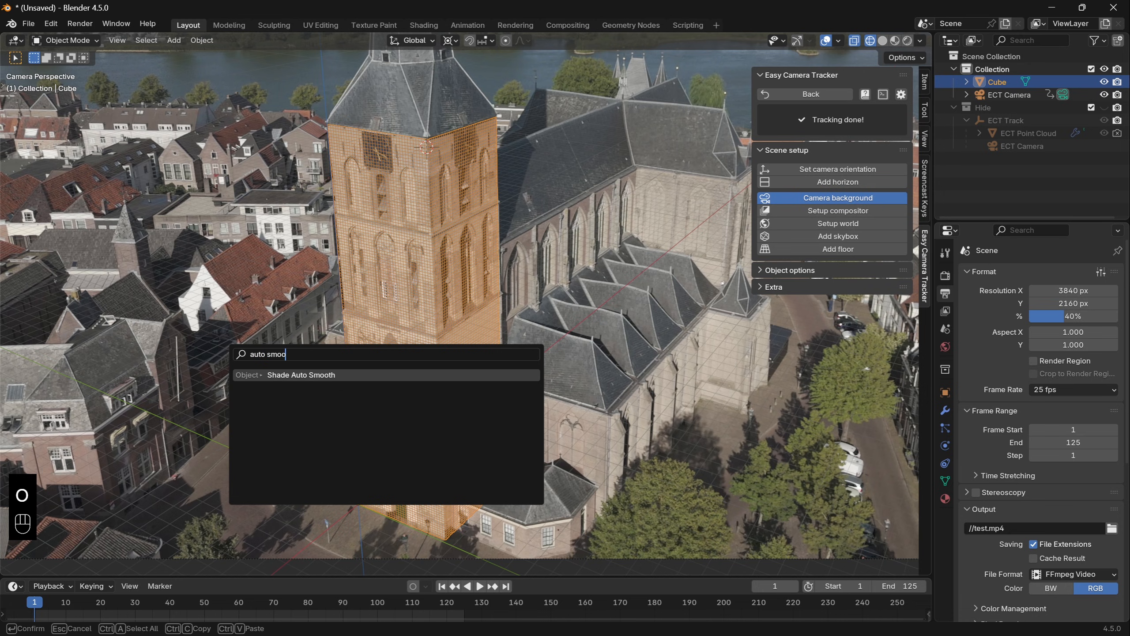
key(Return)
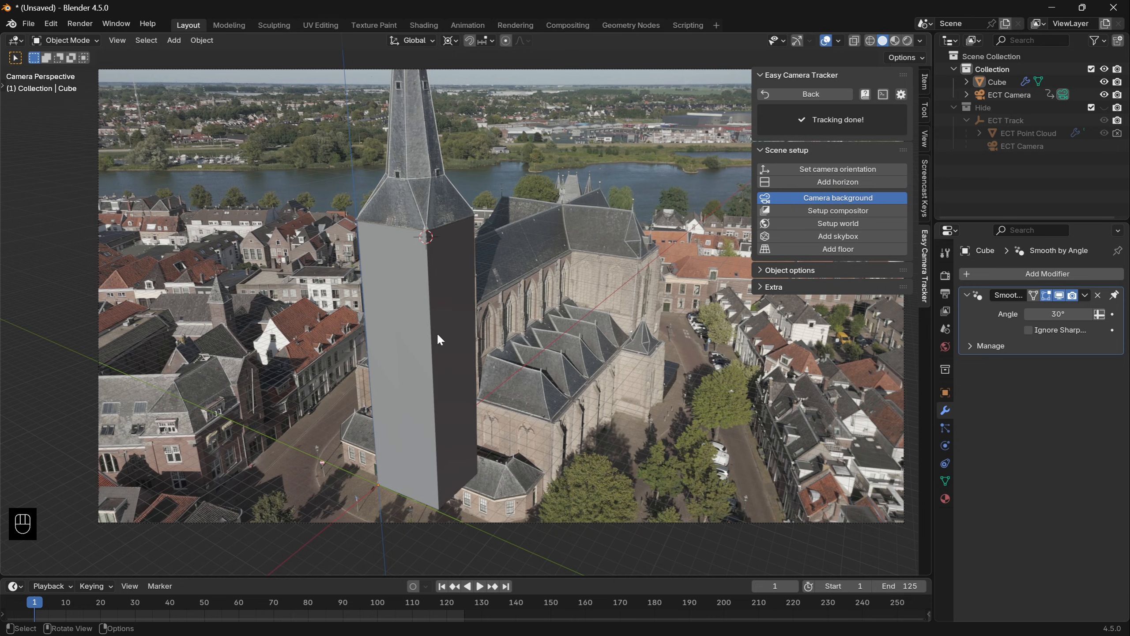
- Add a tracker floor plane and split the viewport vertically to show the floor's shader nodes alongside it
click(855, 250)
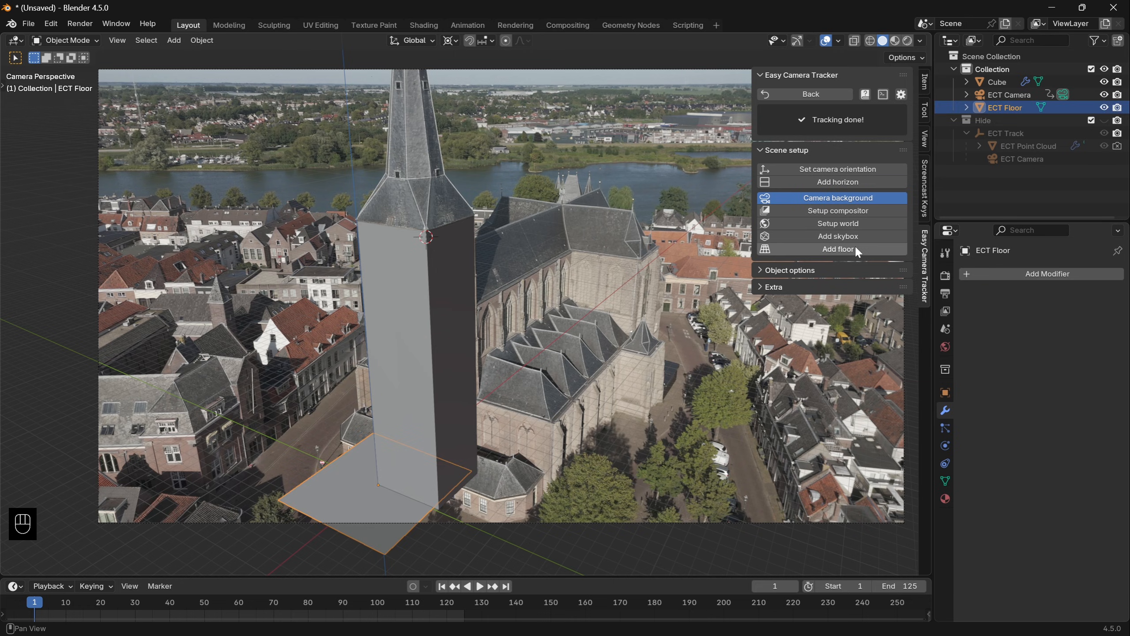
right_click(548, 576)
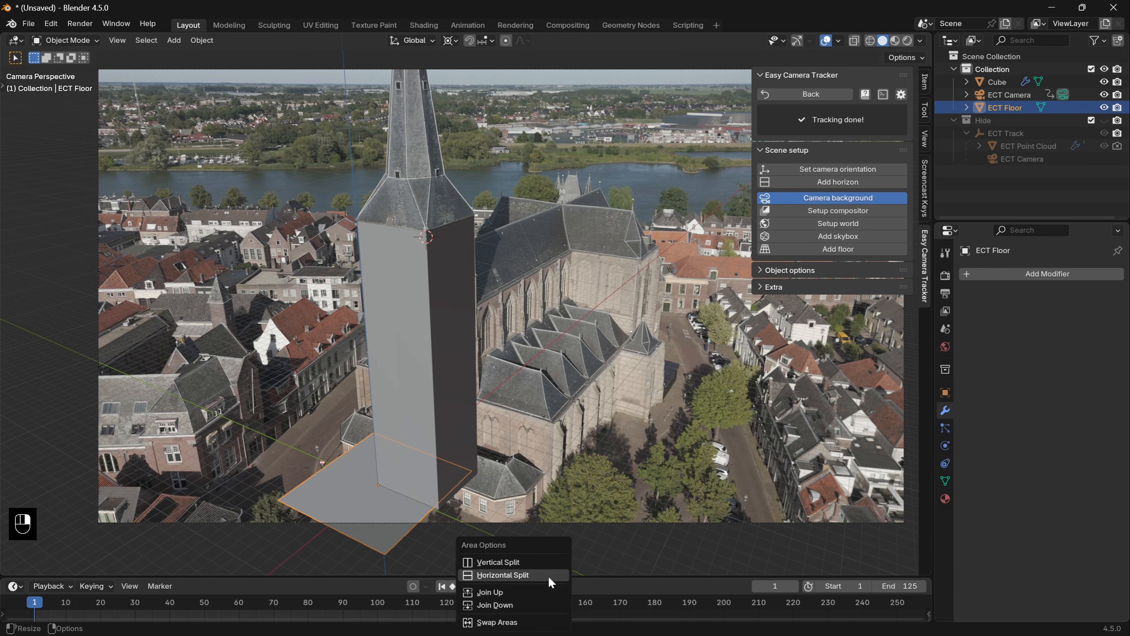
click(544, 564)
click(538, 566)
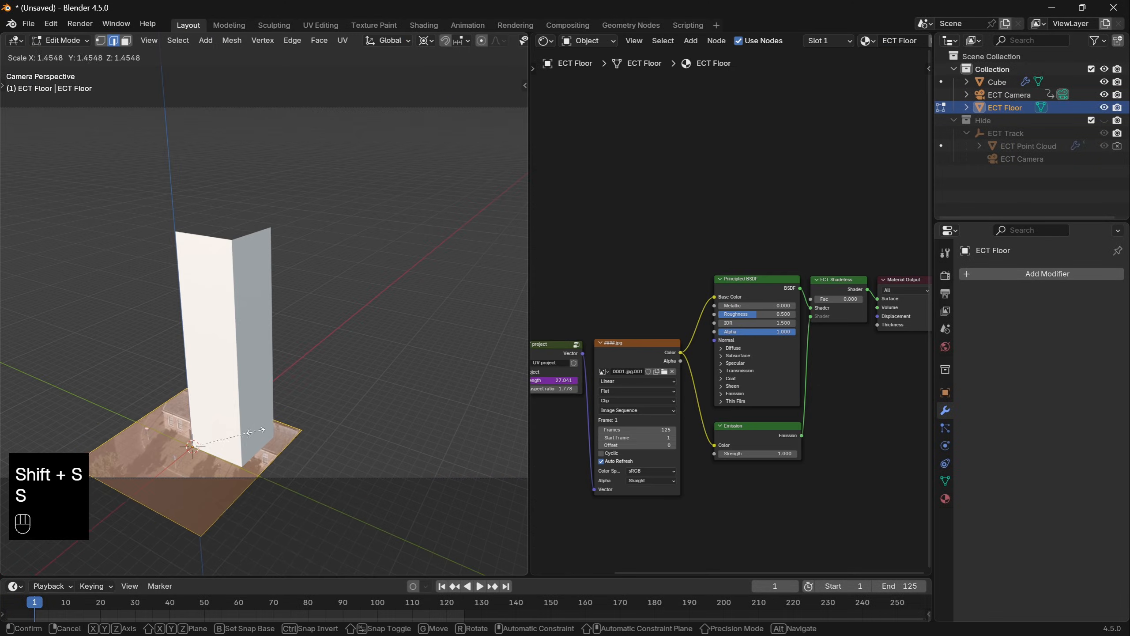
- Scale the floor plane up well beyond the tower in Edit Mode and play the projected footage to frame 45
click(421, 290)
key(Tab)
middle_drag(422, 290, 352, 388)
key(space)
key(space)
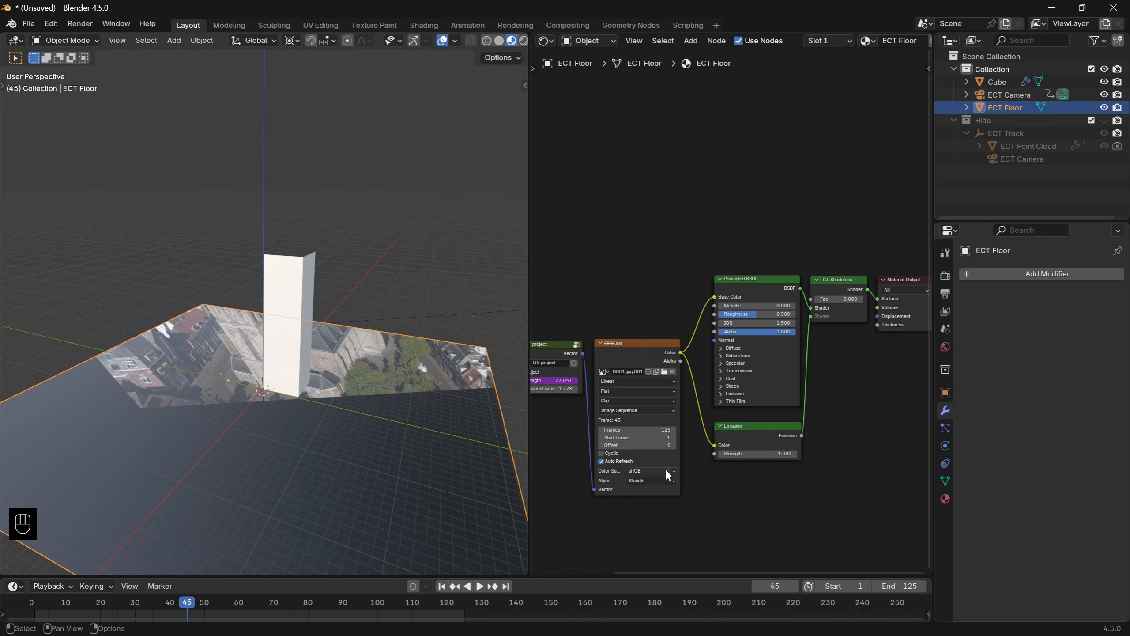
- Inspect the floor's UV projection nodes and test the projection by raising the ECT Camera's focal length to 101 mm
middle_drag(644, 378, 704, 373)
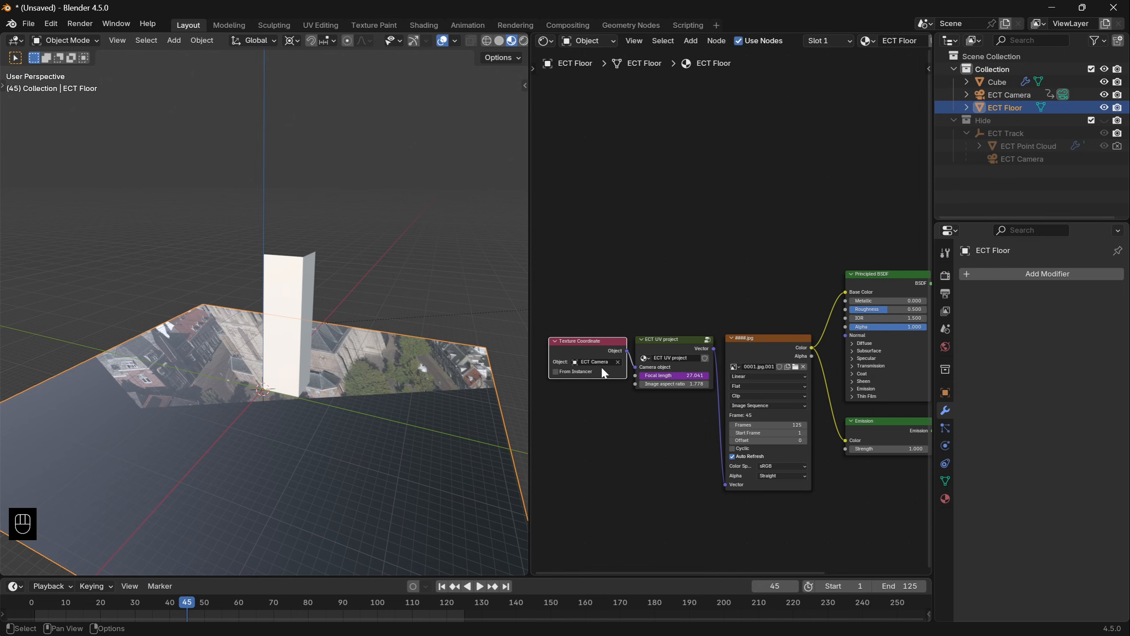
shift+middle_drag(489, 361, 414, 373)
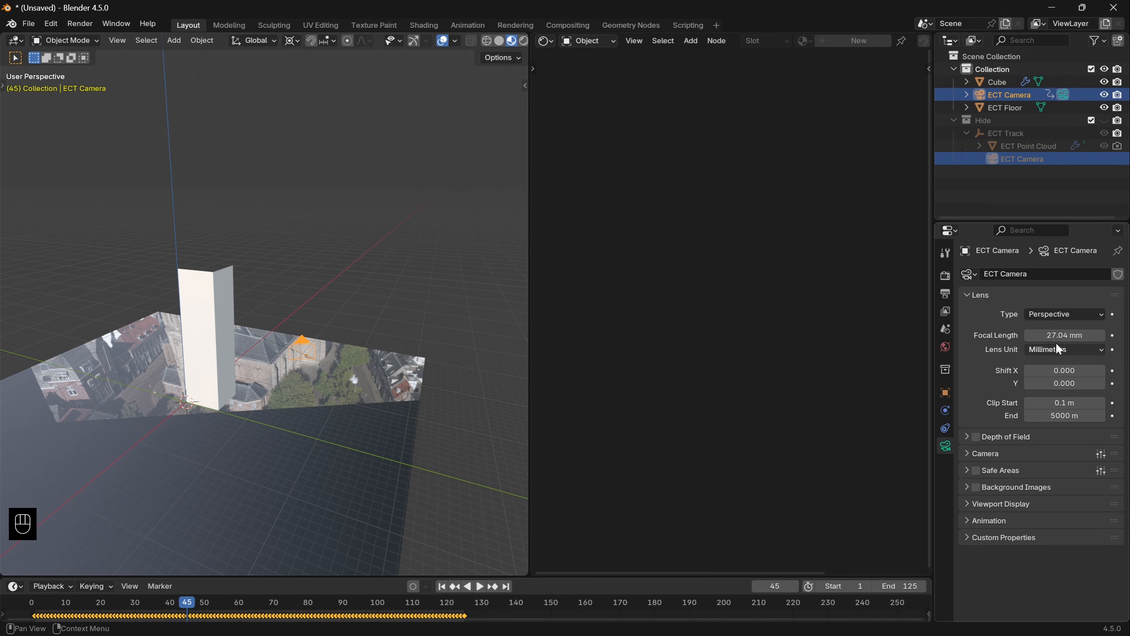
drag(1065, 337, 1104, 337)
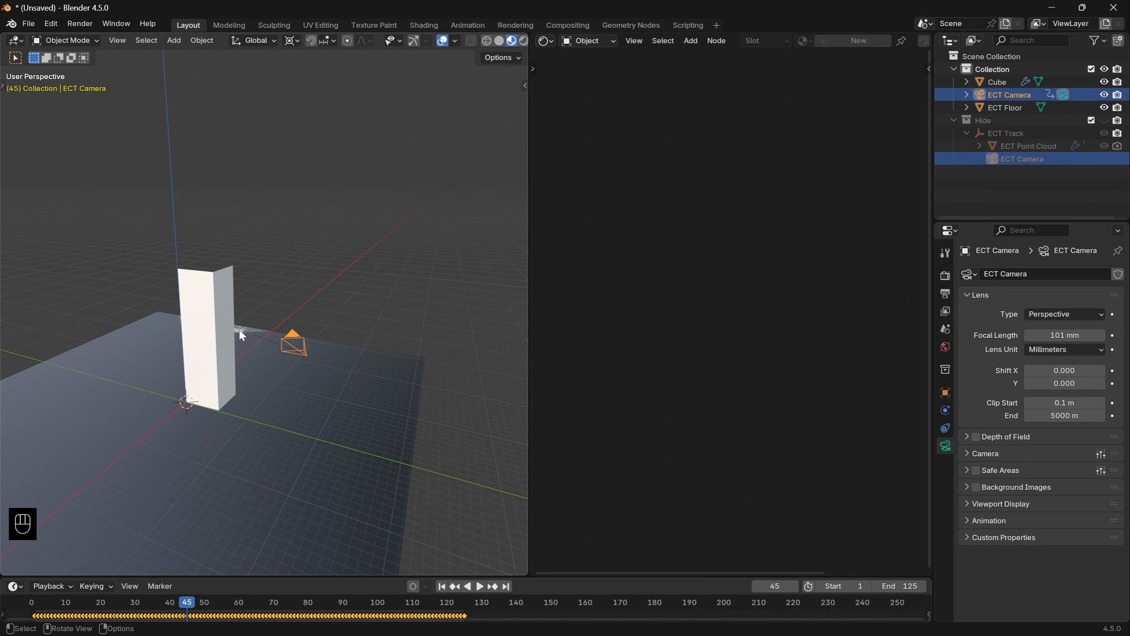
- Select the floor and set its Principled BSDF specular IOR Level to 0
click(369, 340)
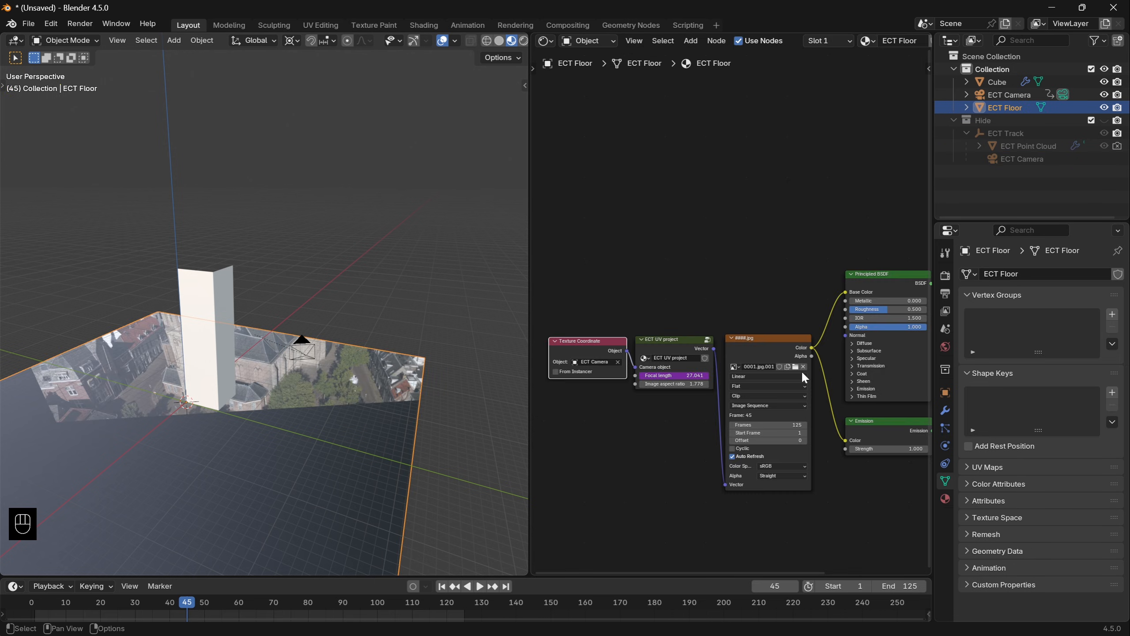
click(851, 358)
drag(890, 376, 868, 376)
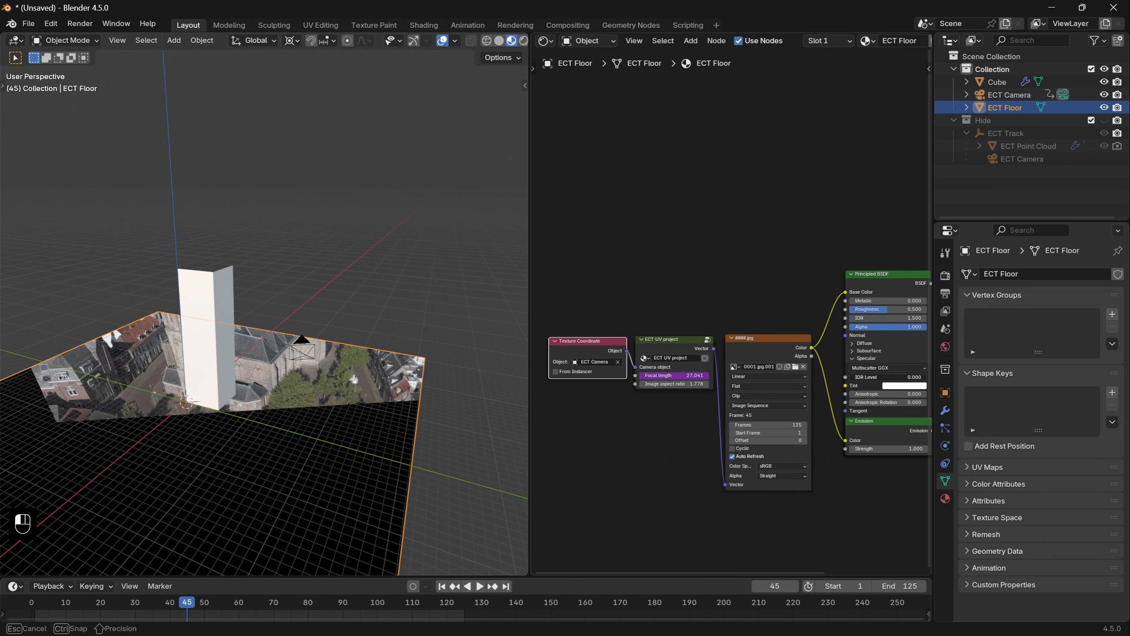
- Expand the tracker's object options and add a Sun light to the scene
key(n)
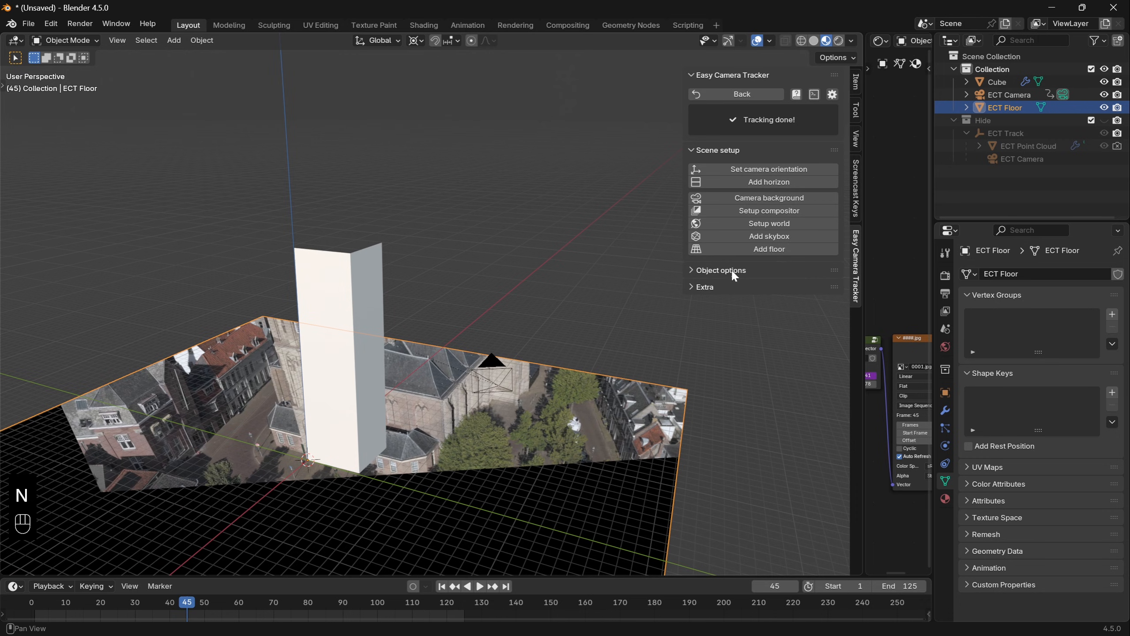
click(733, 272)
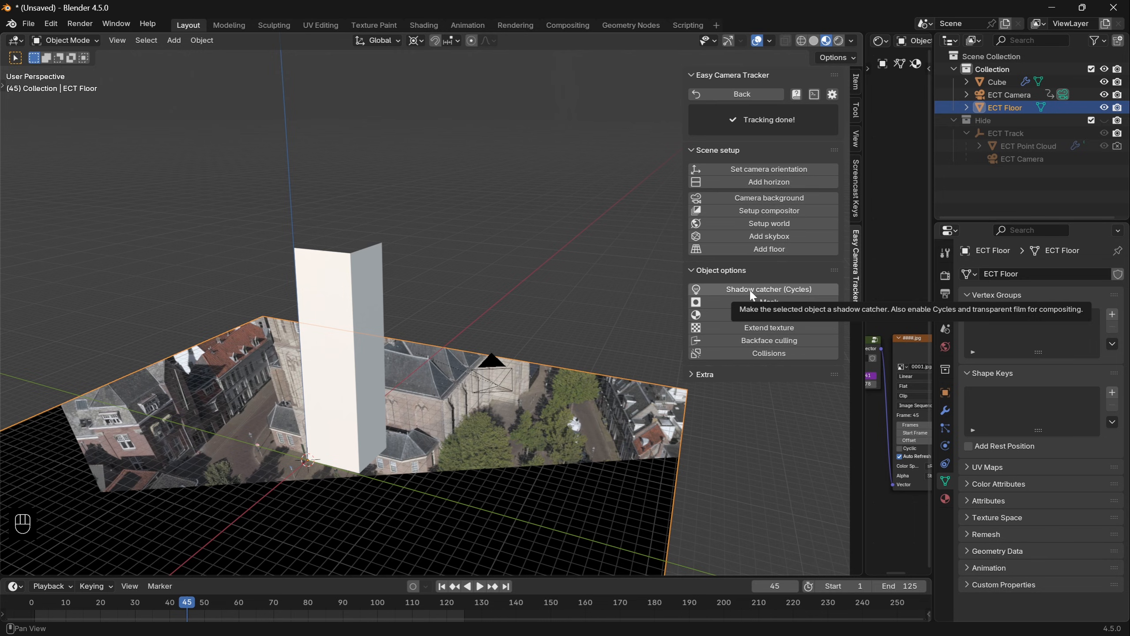
key(shift+a)
text(s)
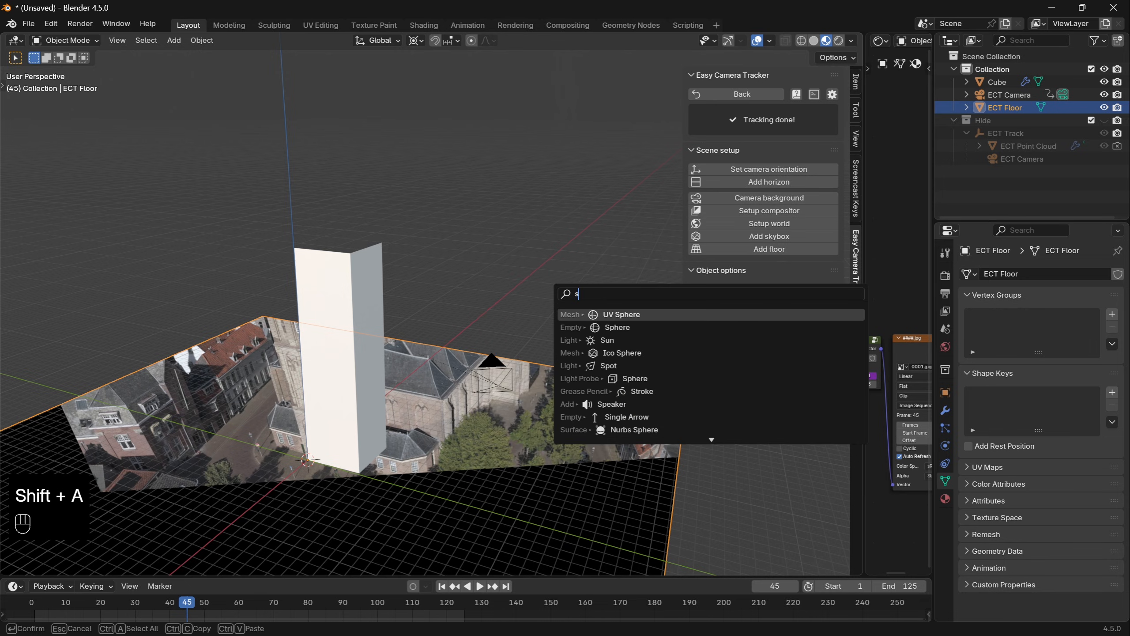
text(un)
key(Return)
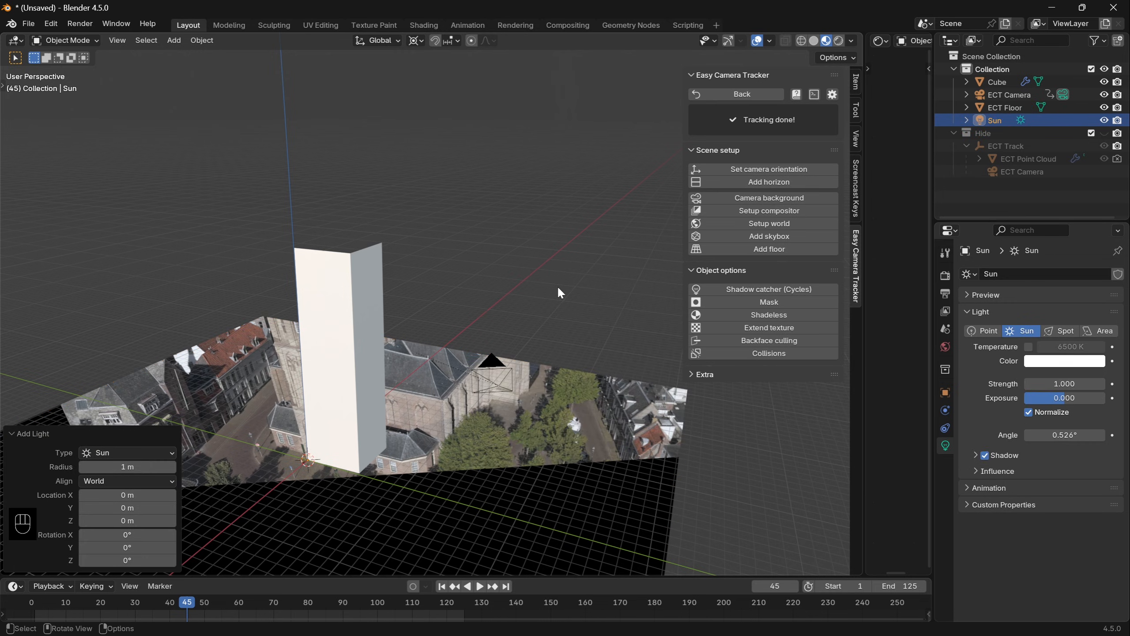
- In the rendered camera view, move the sun above the street beside the tower and trackball-rotate it about 46° and -15°
key(KP_0)
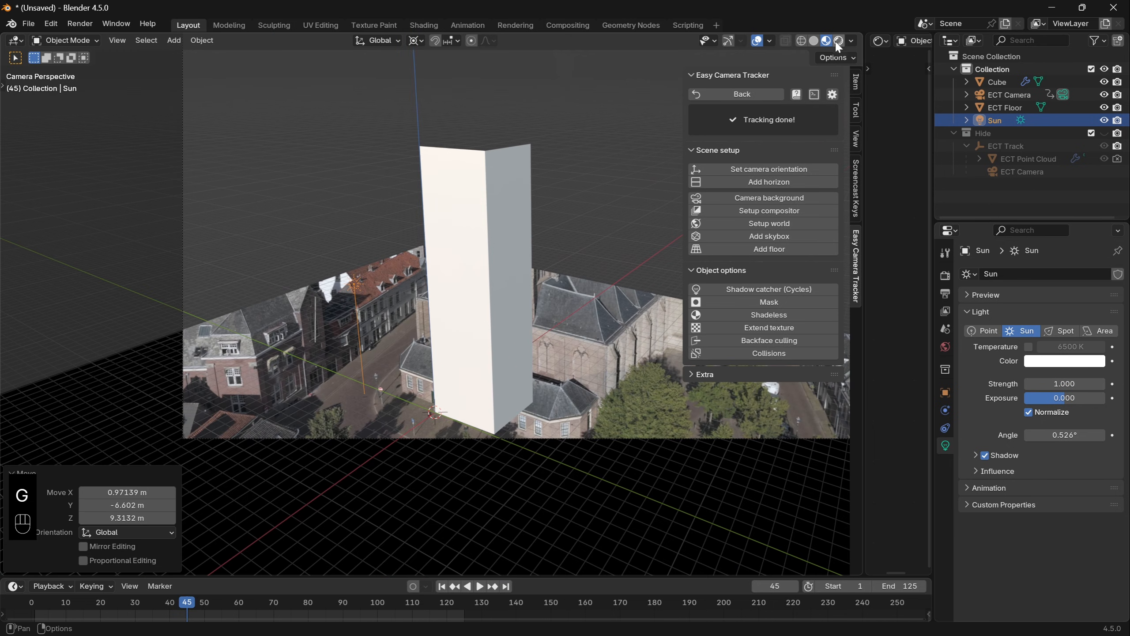
click(837, 41)
key(r)
key(r)
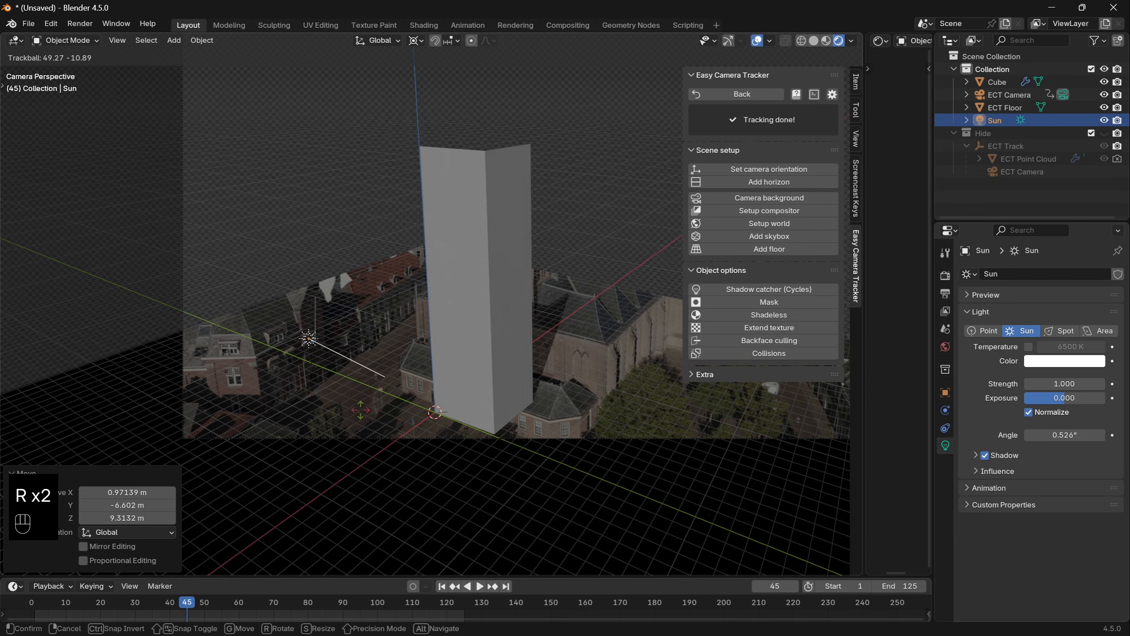
key(Return)
- Enable raytracing for the EEVEE render engine
click(946, 275)
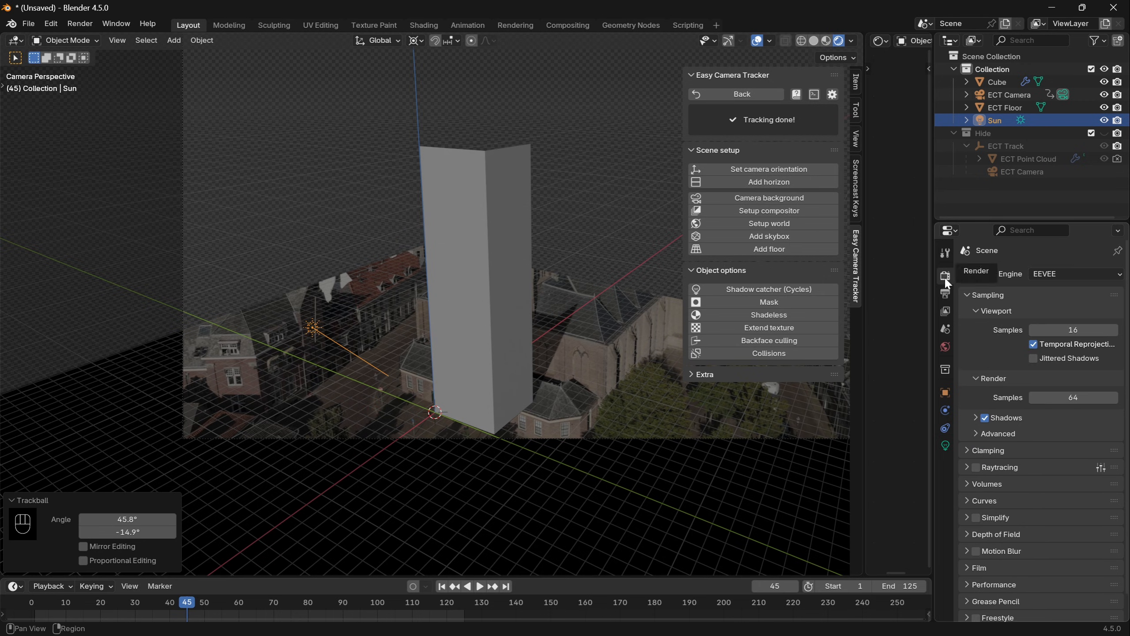
click(978, 466)
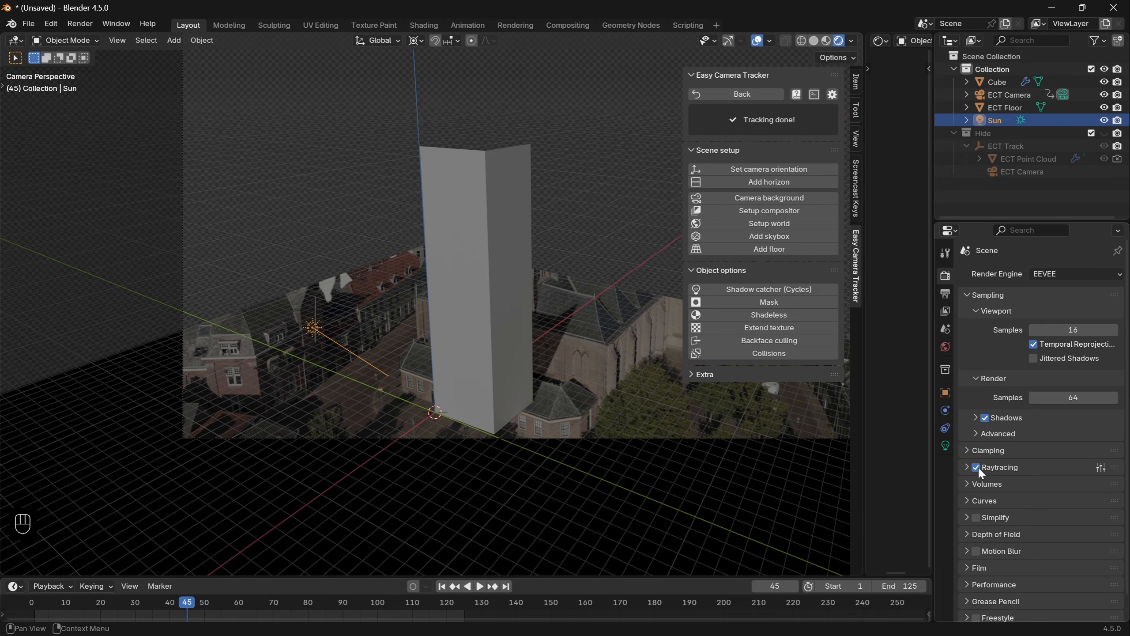
- Set the sun's strength to 3 and increase the world background's strength to brighten the scene
click(946, 445)
drag(1045, 387, 1081, 387)
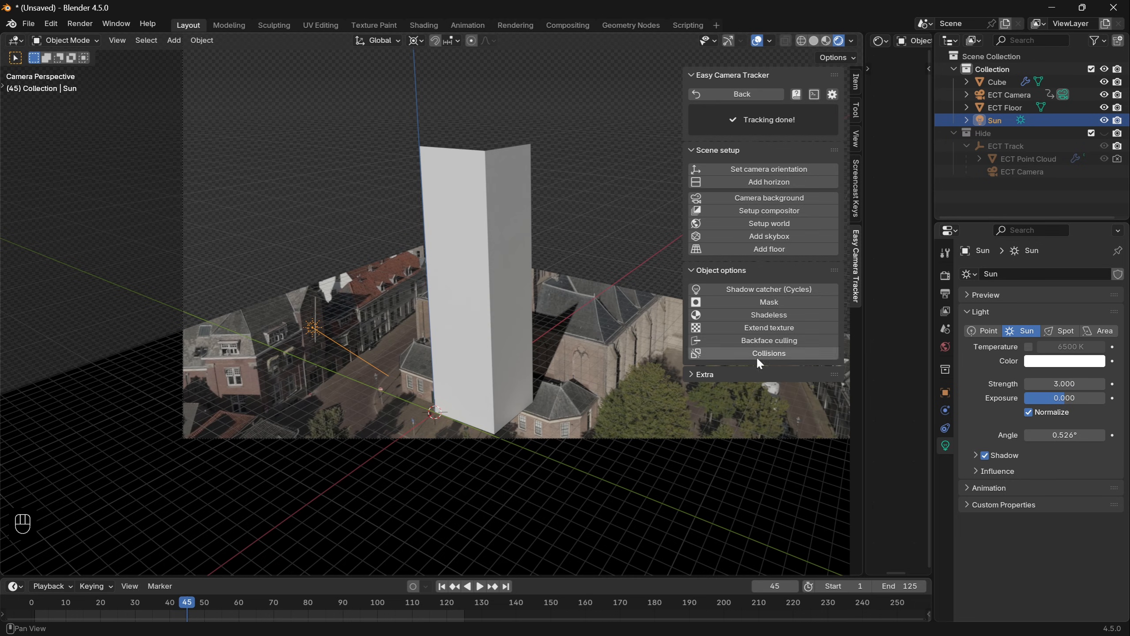
click(945, 347)
drag(1061, 375, 1099, 376)
- Switch the render engine to Cycles with GPU Compute and enable viewport denoising
click(944, 275)
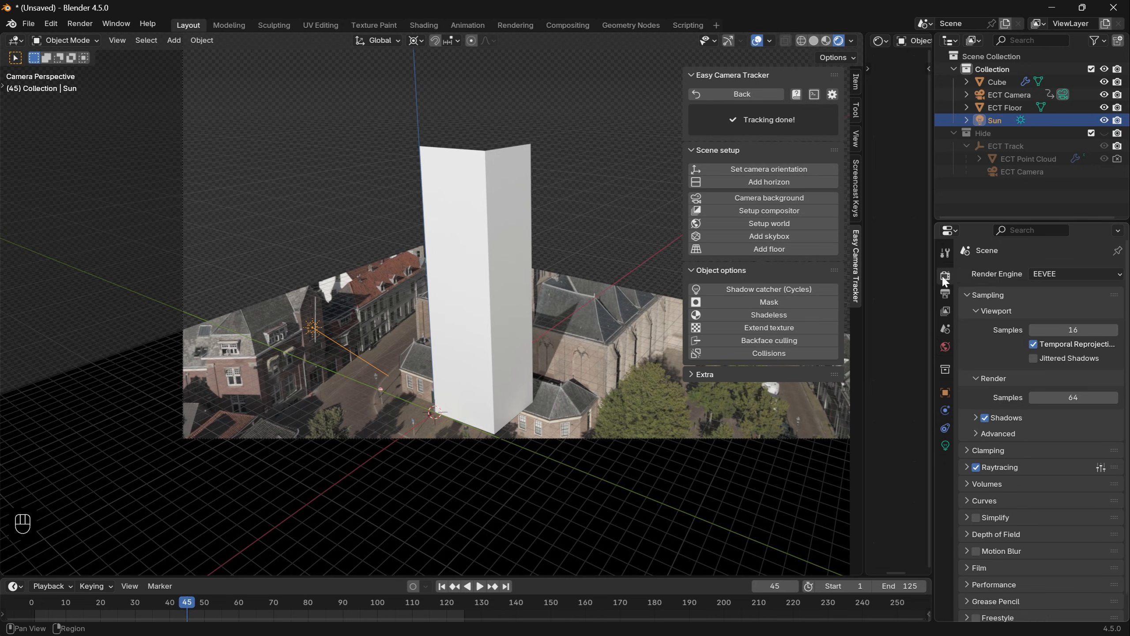
click(1055, 272)
click(1057, 317)
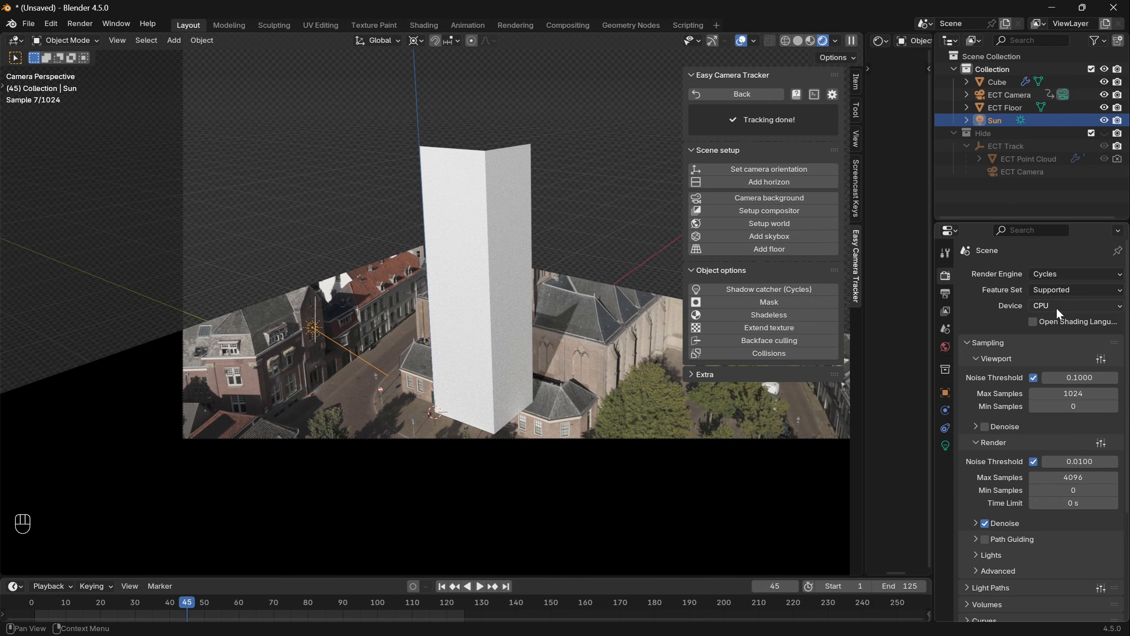
click(1058, 311)
click(1058, 329)
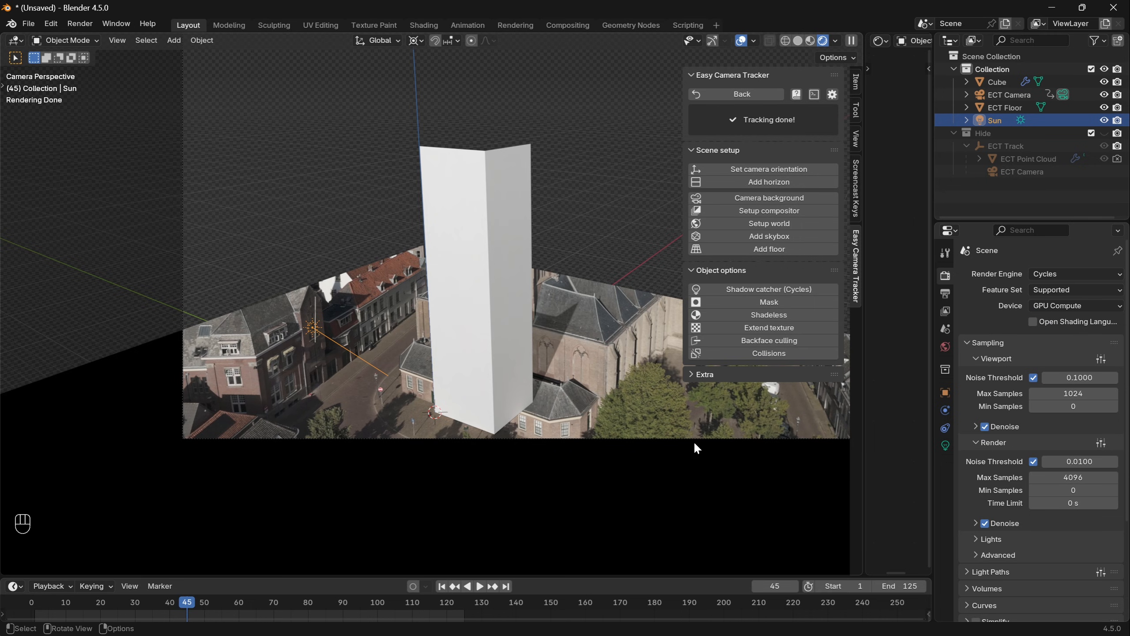
- Select the floor and extend its texture outside the camera view, checking it through the camera
middle_drag(646, 467, 336, 423)
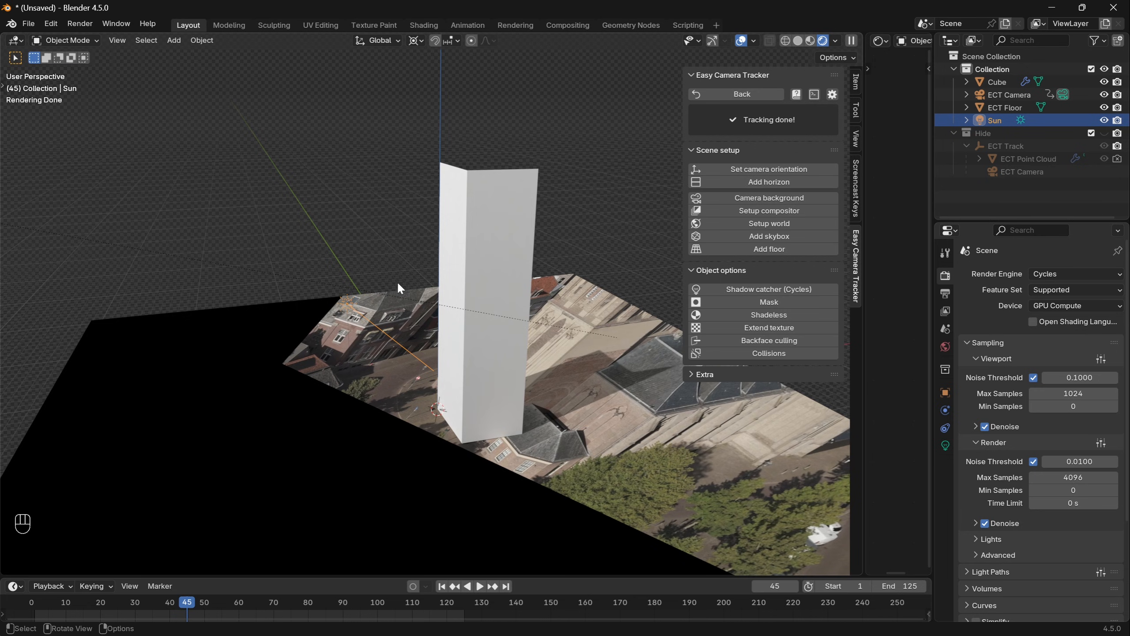
click(390, 264)
click(317, 359)
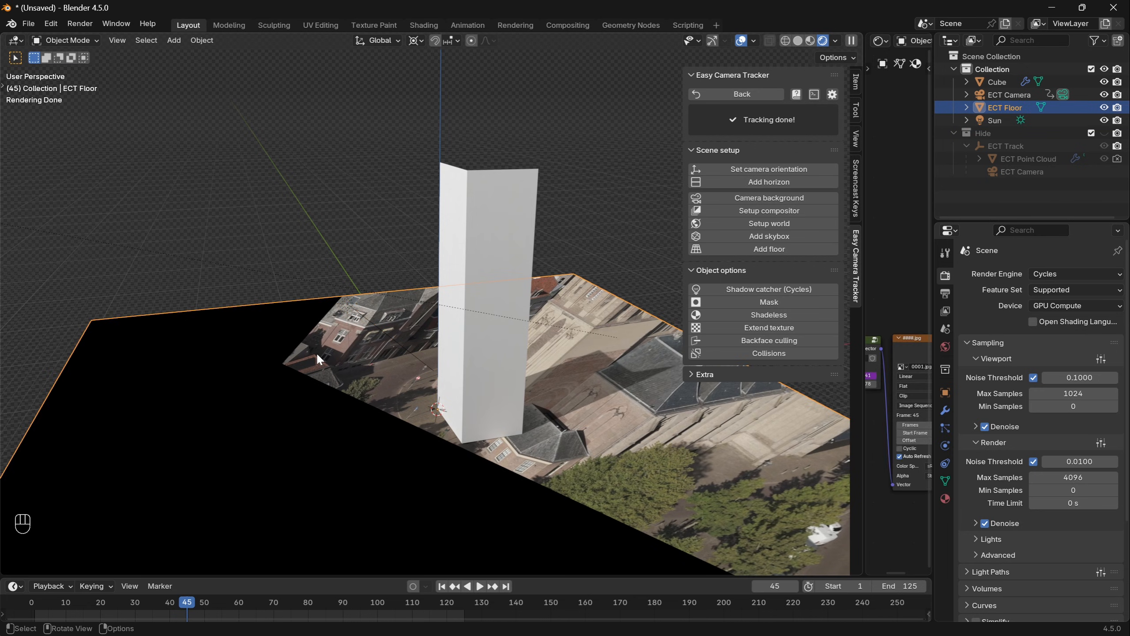
click(770, 328)
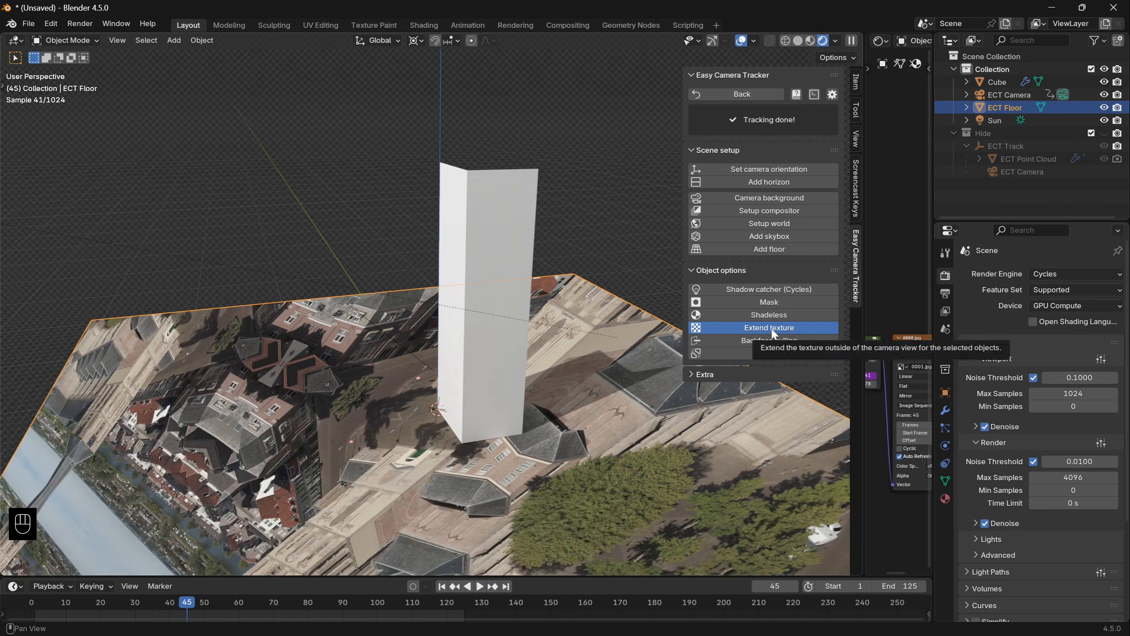
key(KP_0)
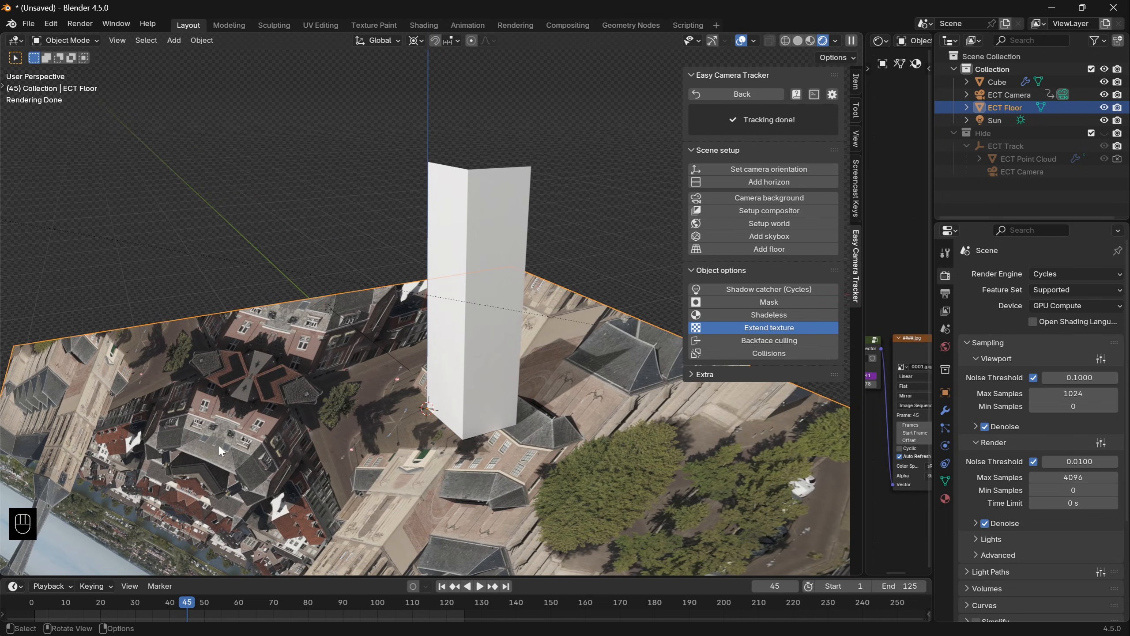
click(761, 325)
- Give the tower a new mirror-like material with roughness 0 and a high metallic value
click(485, 338)
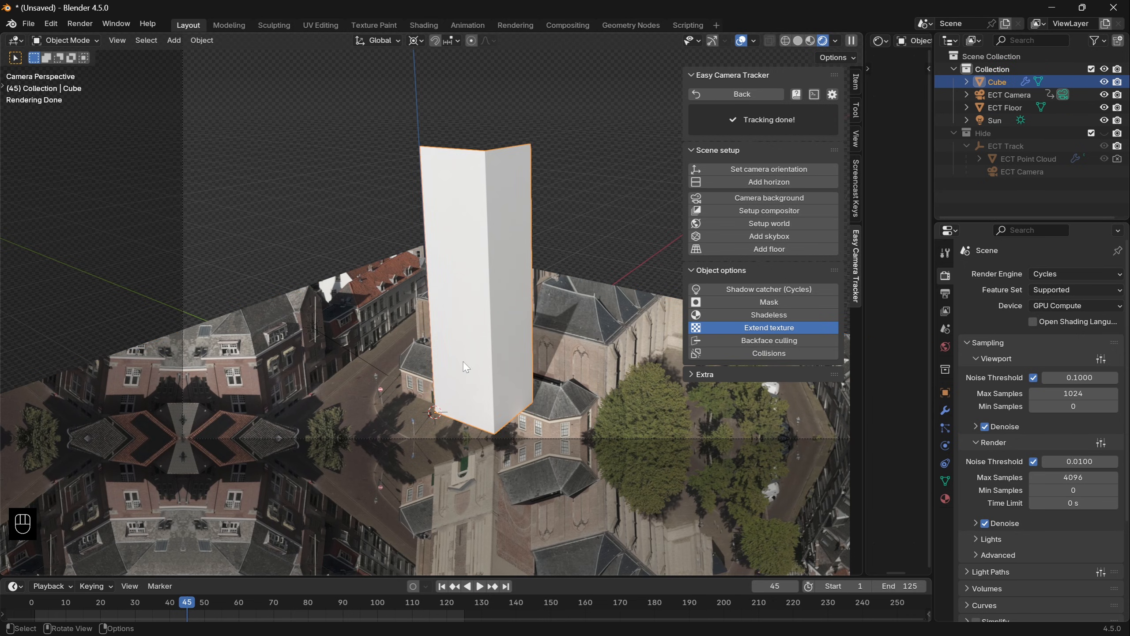
click(946, 499)
click(1031, 330)
drag(1050, 423, 1098, 423)
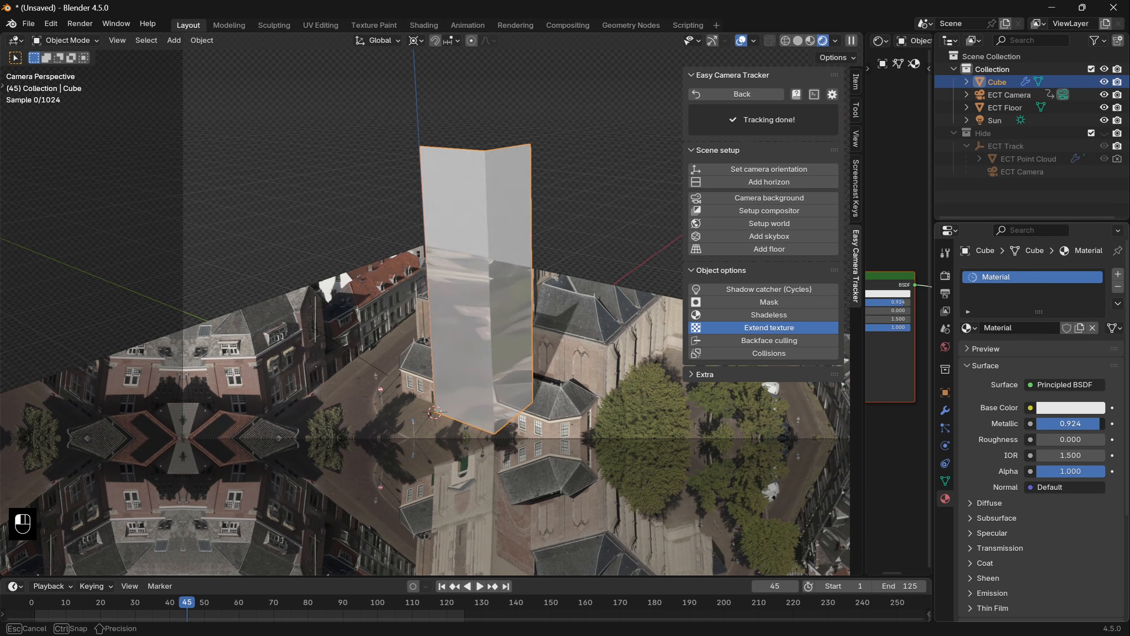
- Toggle the floor's extended texture off and on to compare the reflections on the tower
click(775, 329)
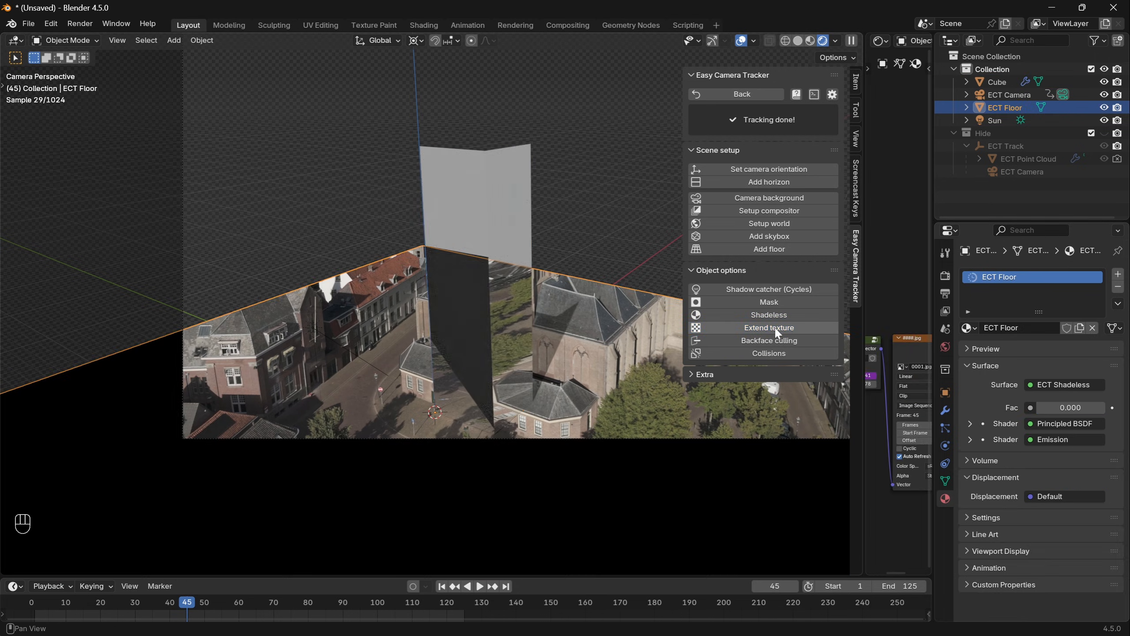
click(775, 329)
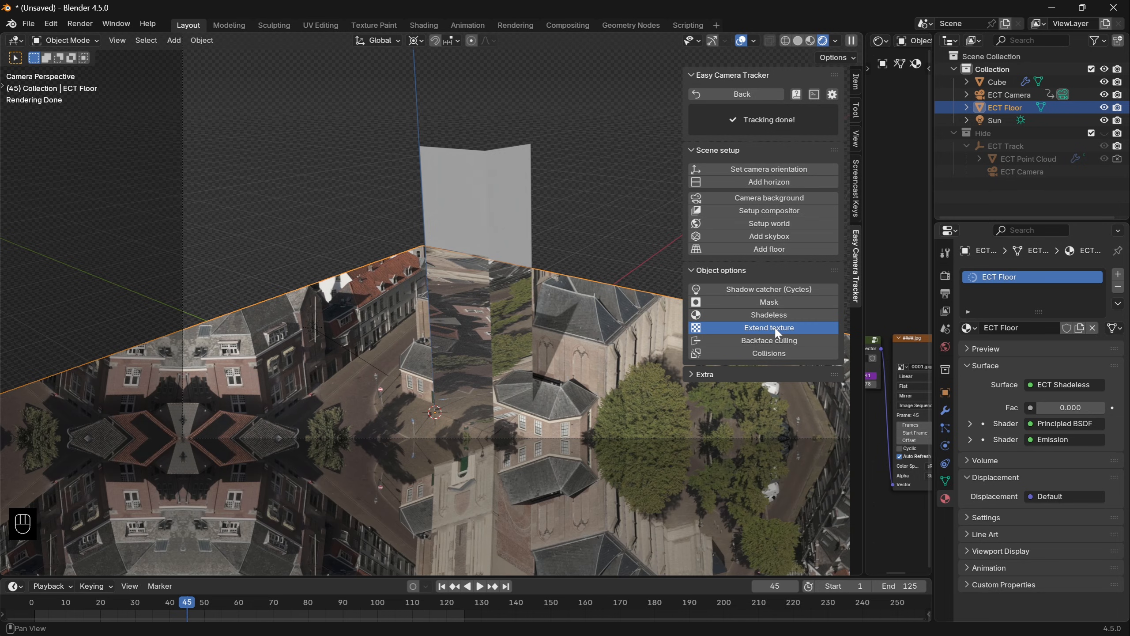
- Recheck the tower's reflections with the floor's extended texture off and on, and close the rendered image of frame 45
click(775, 328)
click(775, 328)
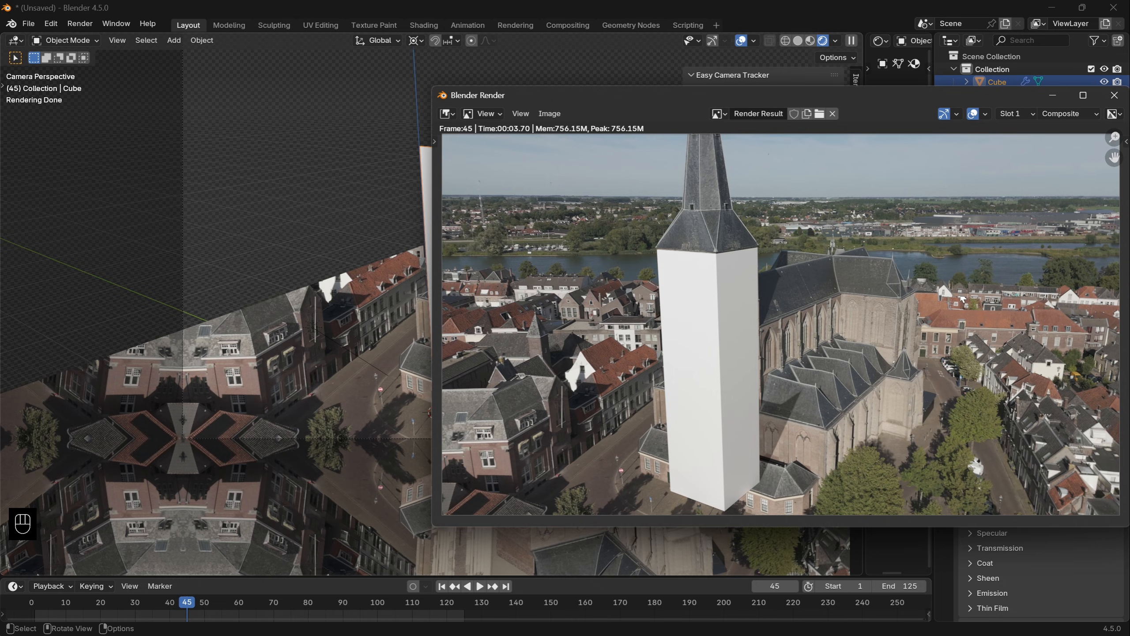
key(Escape)
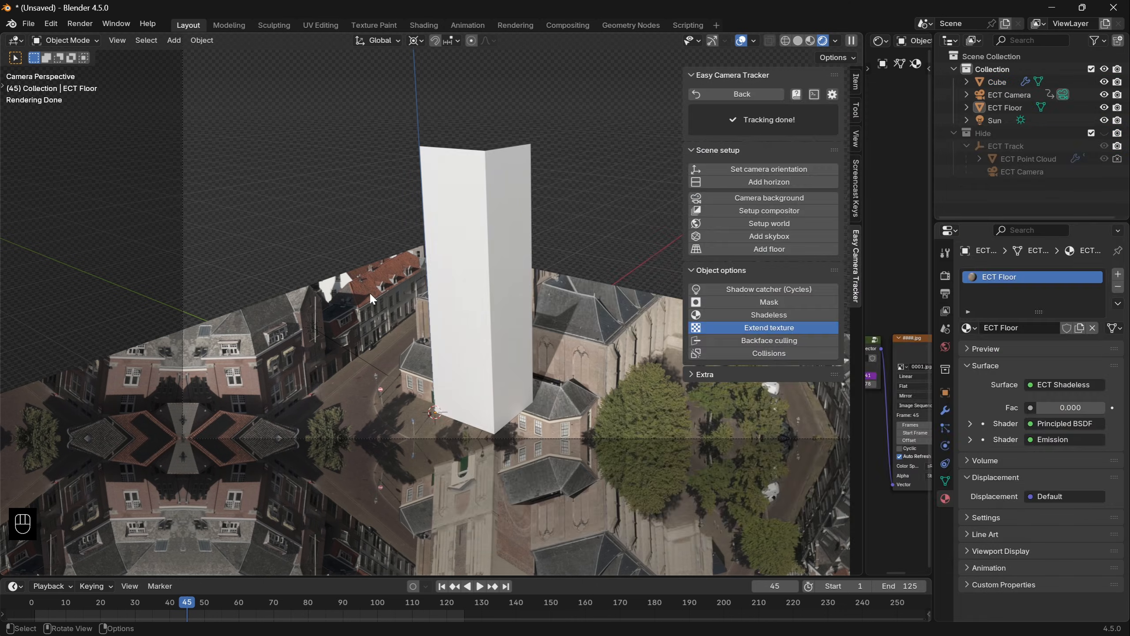
- Make the floor a Cycles shadow catcher and render frame 45
click(373, 297)
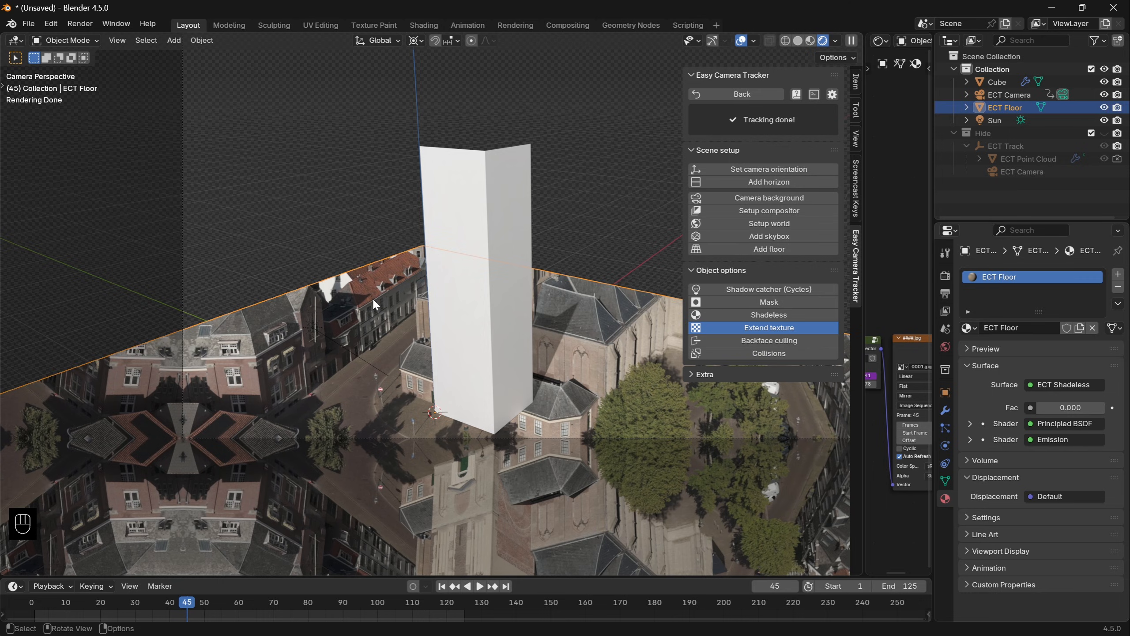
click(732, 289)
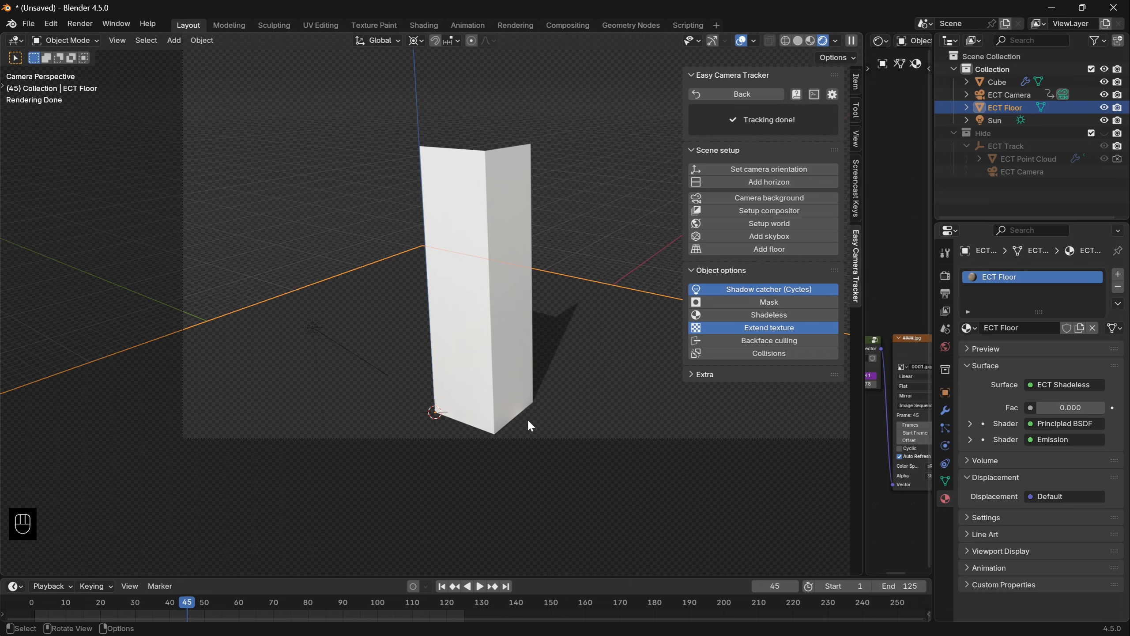
key(F12)
key(F11)
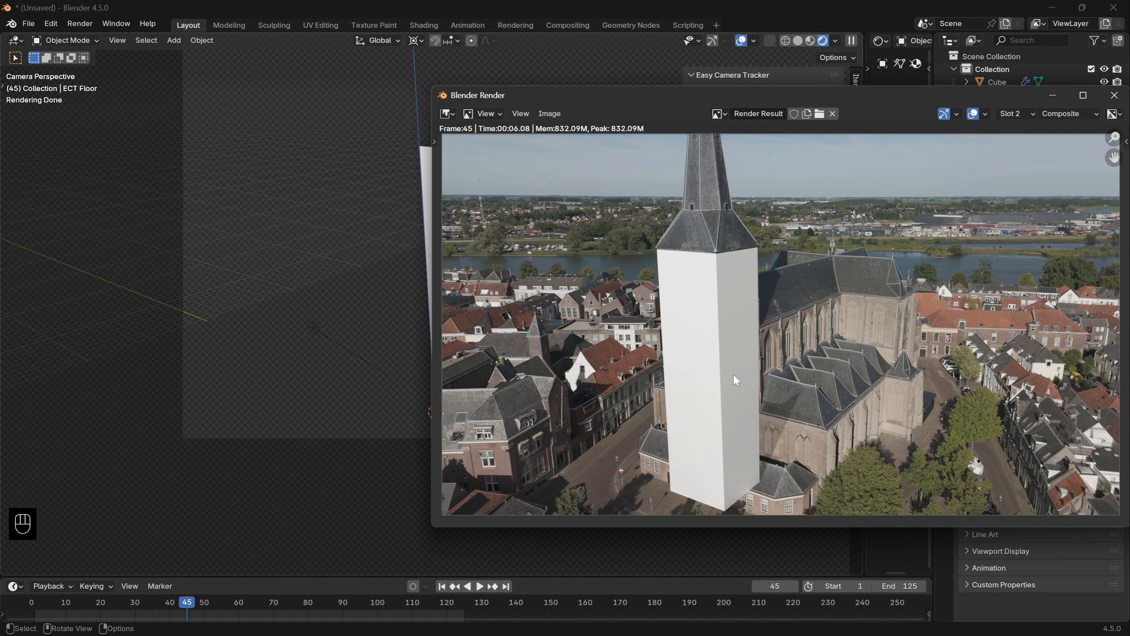
- Compare the renders in Slot 1 and Slot 2 close up on the church roofs beside the tower
scroll(663, 374, up, 4)
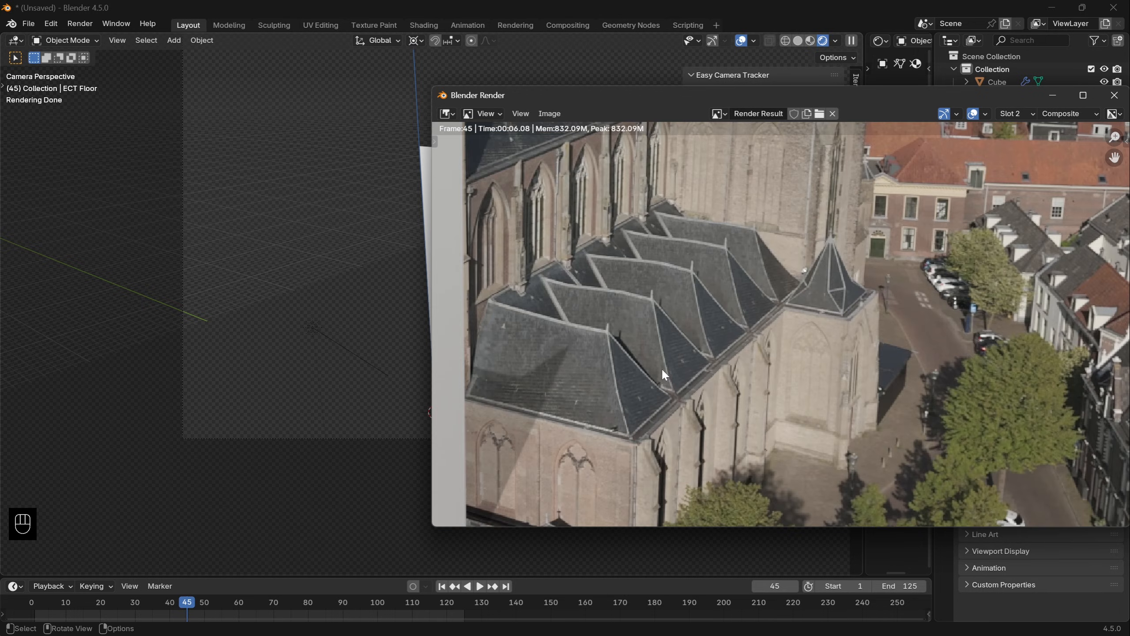
key(j)
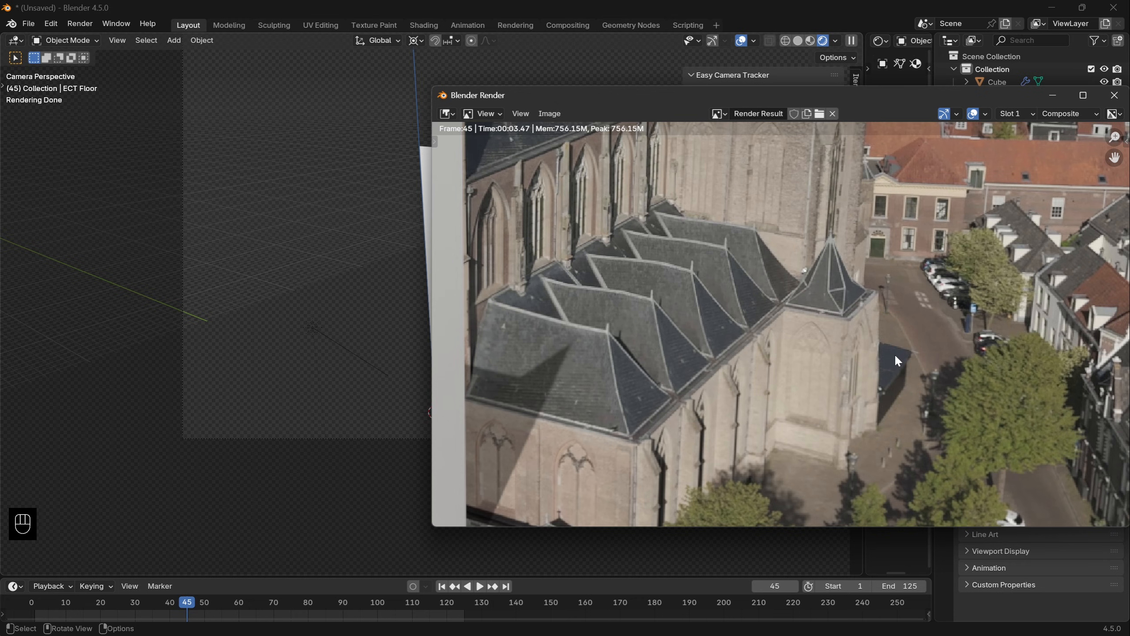
key(j)
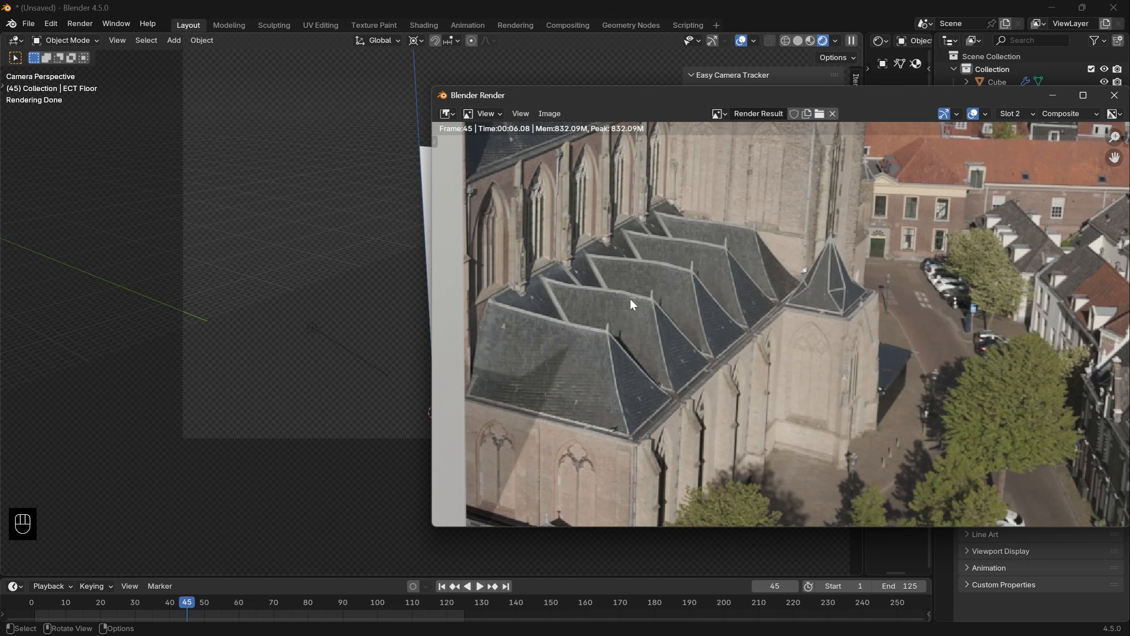
scroll(823, 346, down, 3)
middle_drag(822, 346, 948, 346)
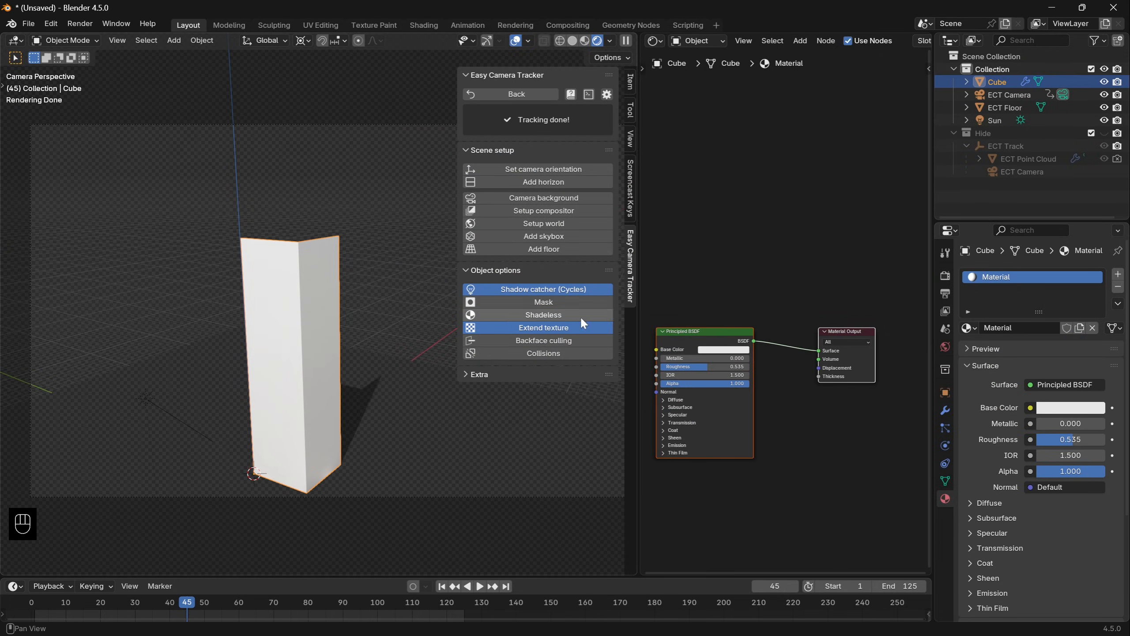
- Assign the ECT Floor material to the tower so the footage is projected onto it
click(969, 327)
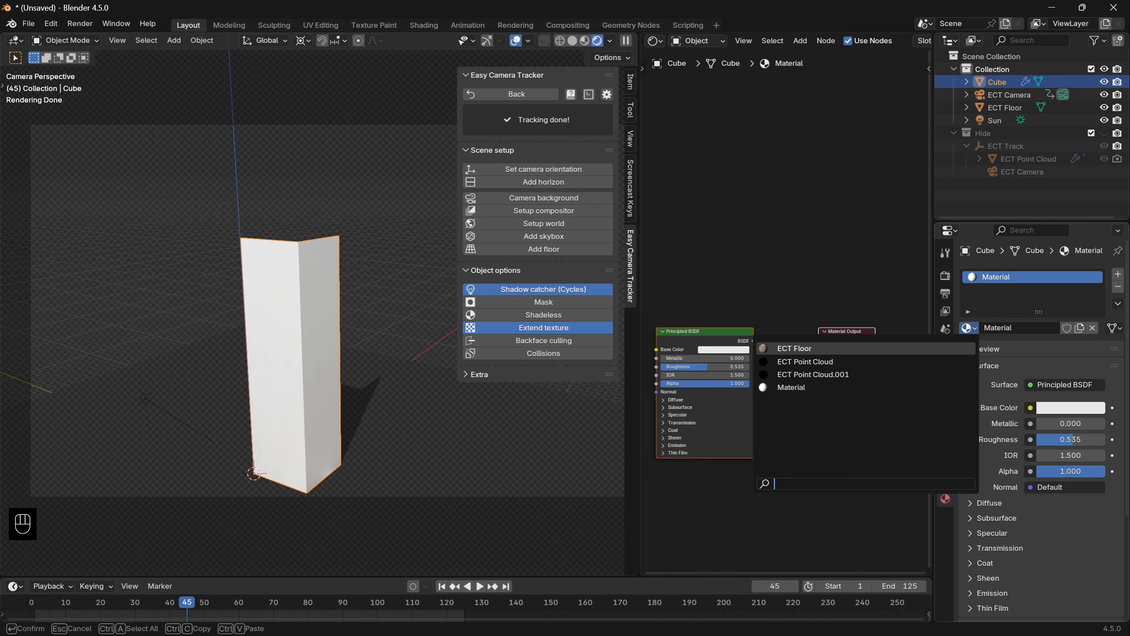
click(794, 348)
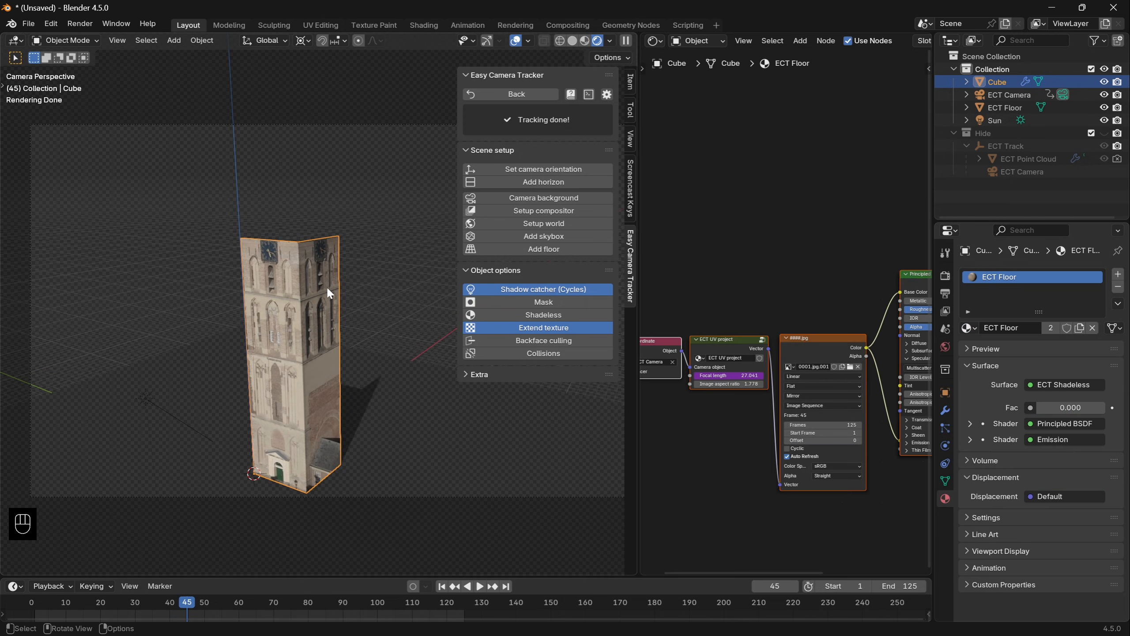
scroll(326, 286, up, 2)
click(385, 265)
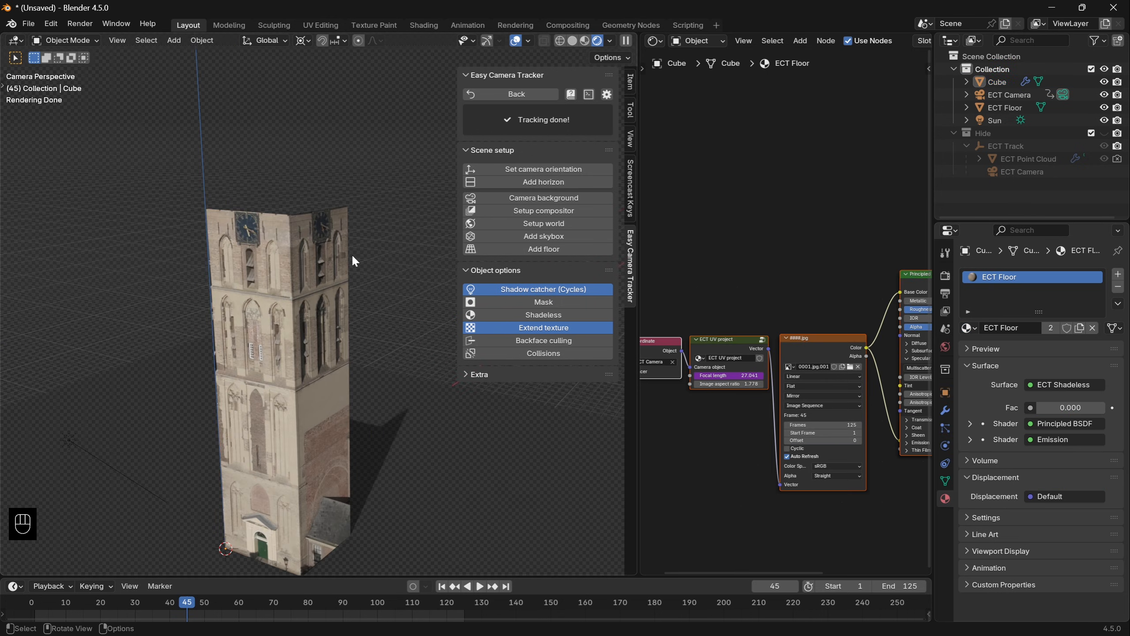
- Try moving the tower freely to test how the projected texture behaves
click(317, 244)
key(g)
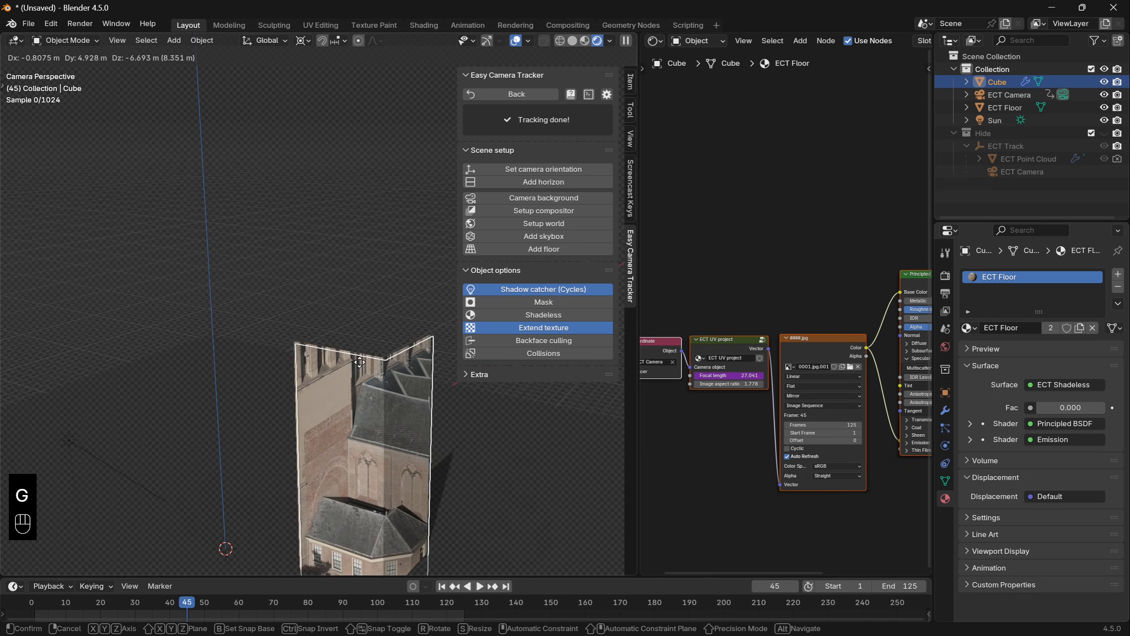
right_click(246, 219)
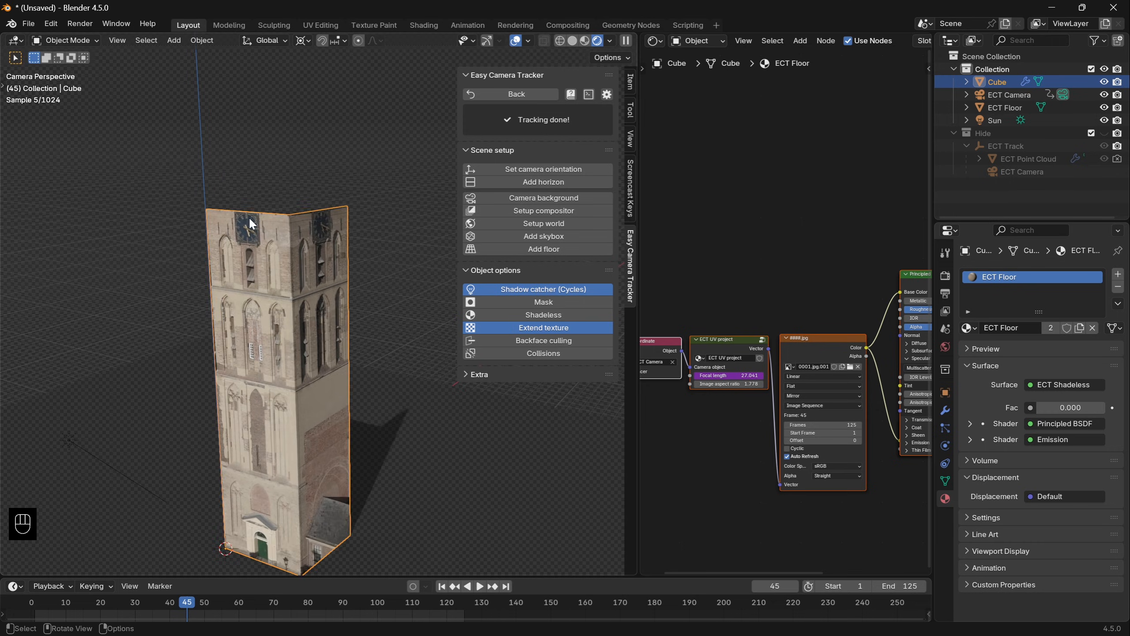
- Go to frame 61 and UV-map the whole tower mesh with Project from View through the camera
key(shift+Right)
key(shift+Left)
key(shift+Right)
click(244, 603)
key(KP_0)
scroll(300, 503, up, 2)
shift+middle_drag(336, 412, 351, 285)
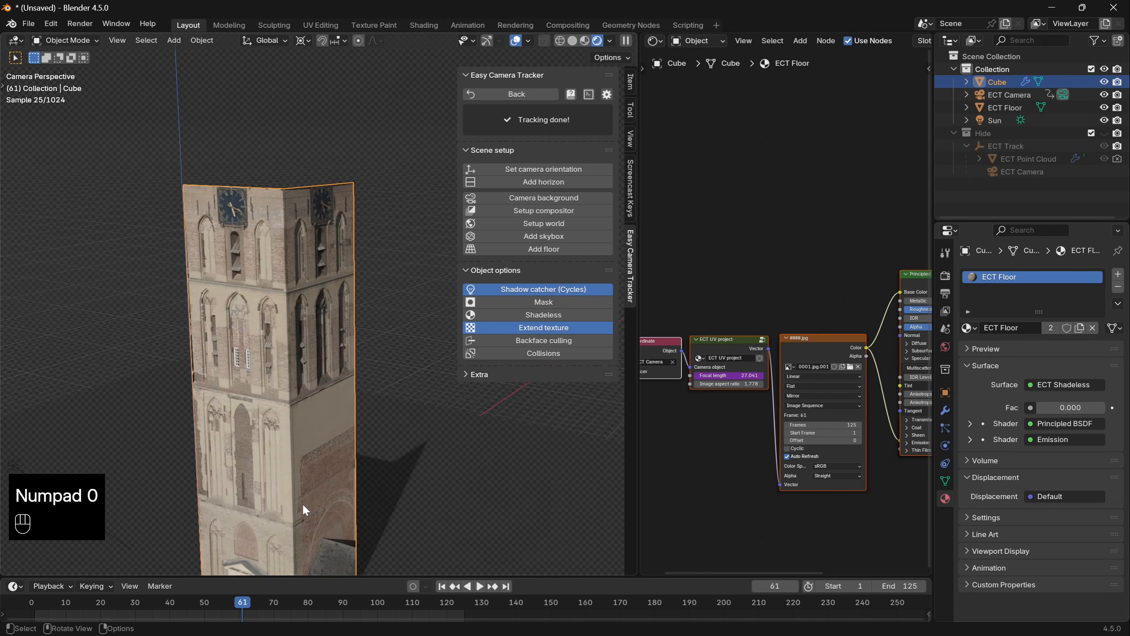
key(Tab)
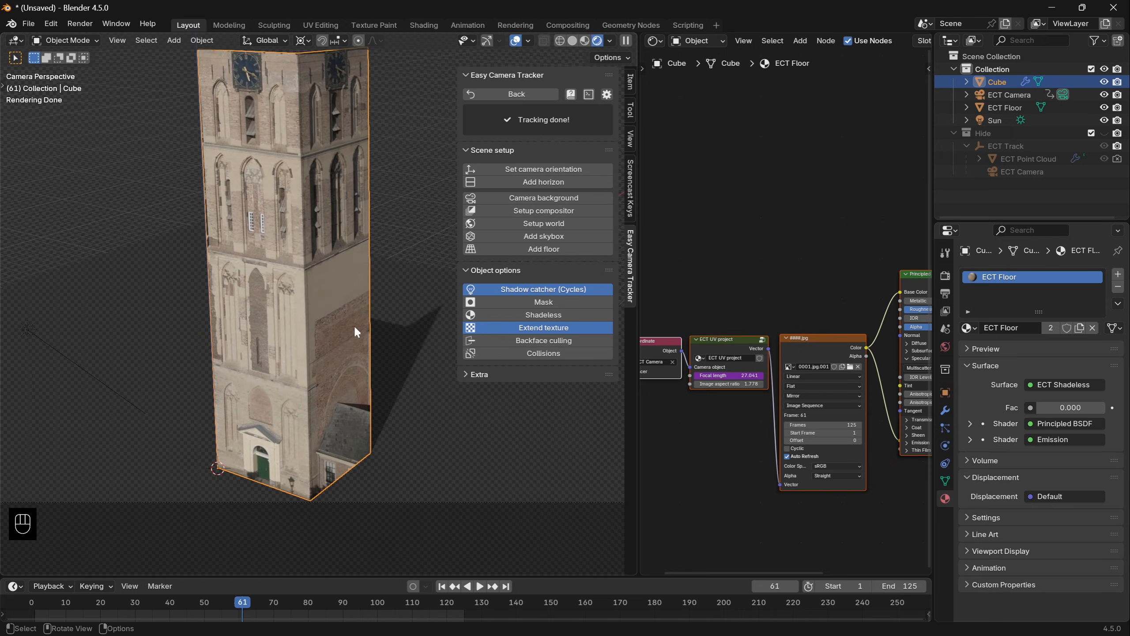
key(u)
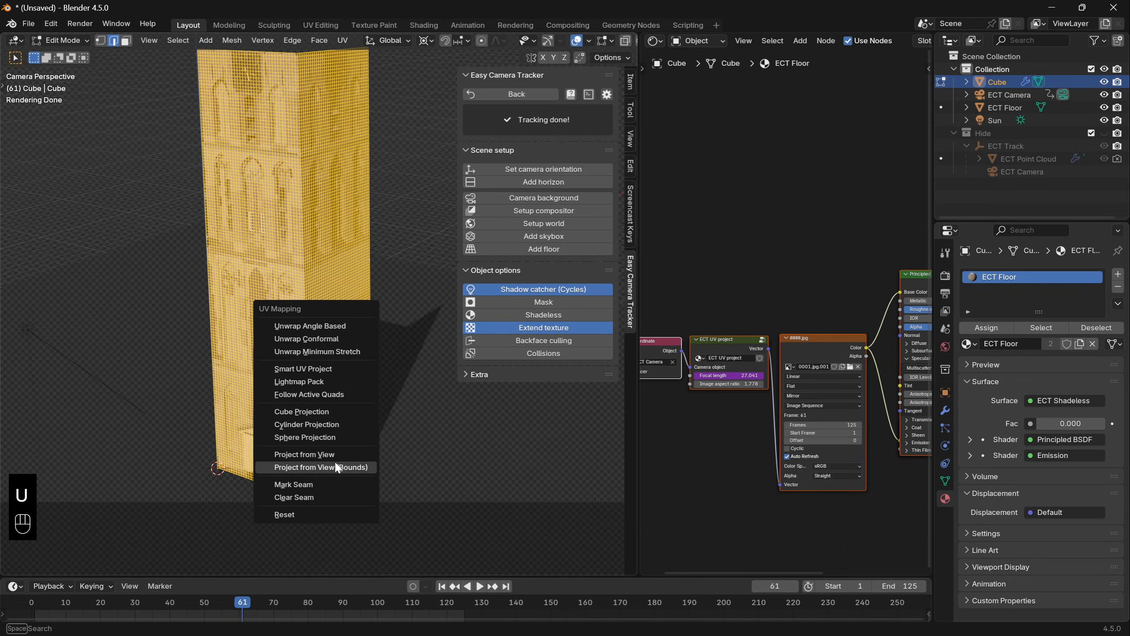
click(304, 452)
key(Tab)
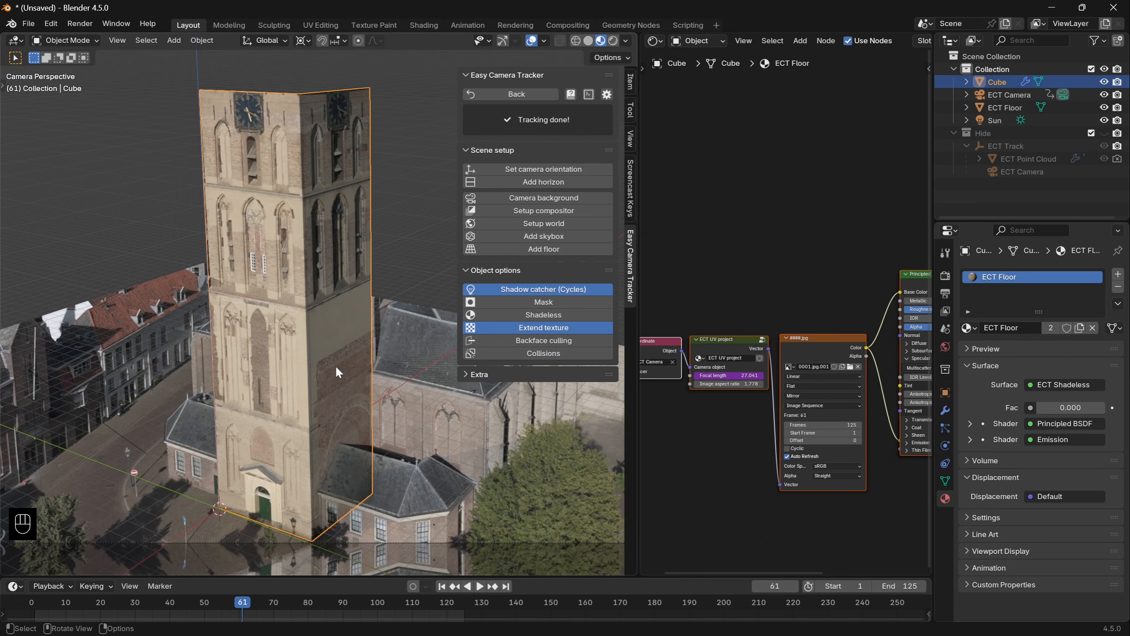
- Make the tower's material a separate copy and name it Tower
click(1078, 328)
double_click(1061, 329)
text(Tower)
key(Return)
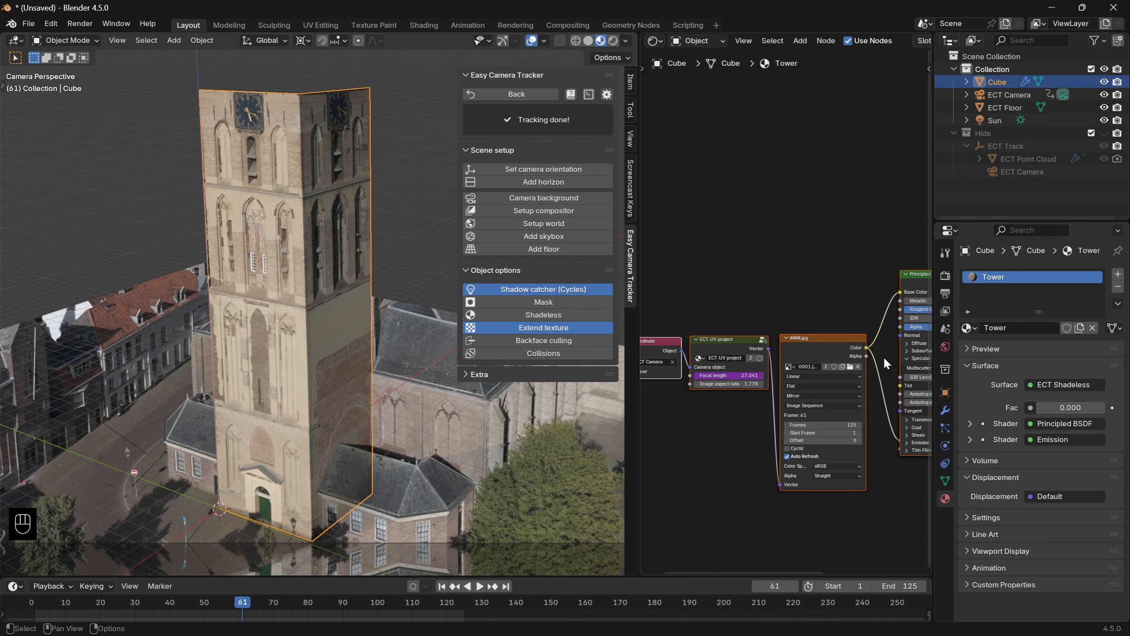
- Replace the Tower material's image sequence with the still 0061.jpg and delete the camera projection nodes feeding it
click(851, 367)
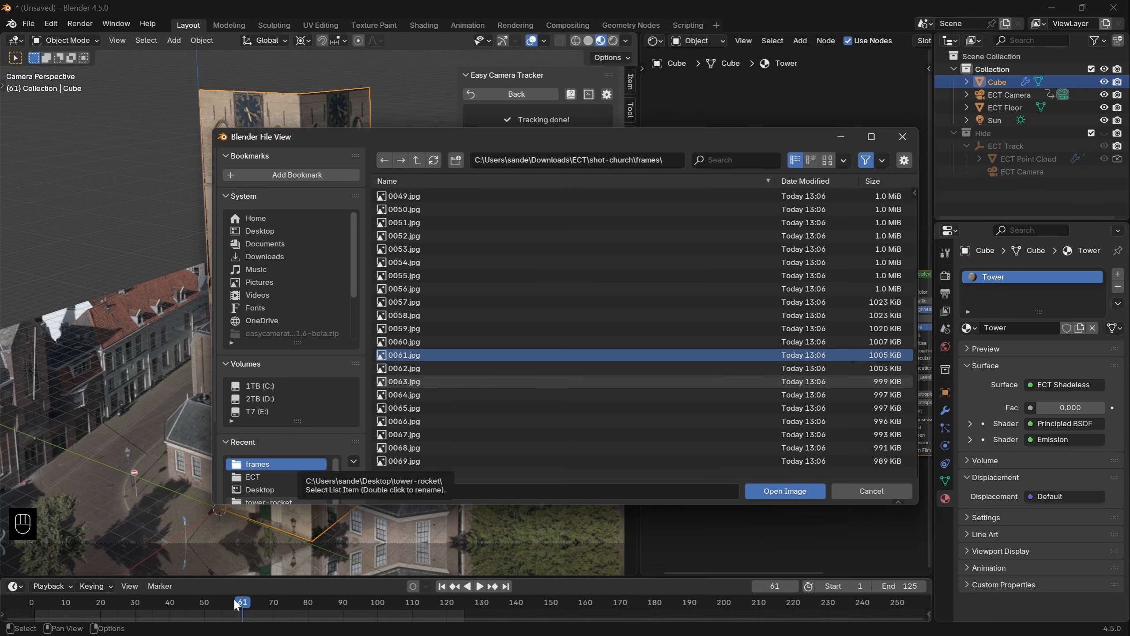
click(805, 496)
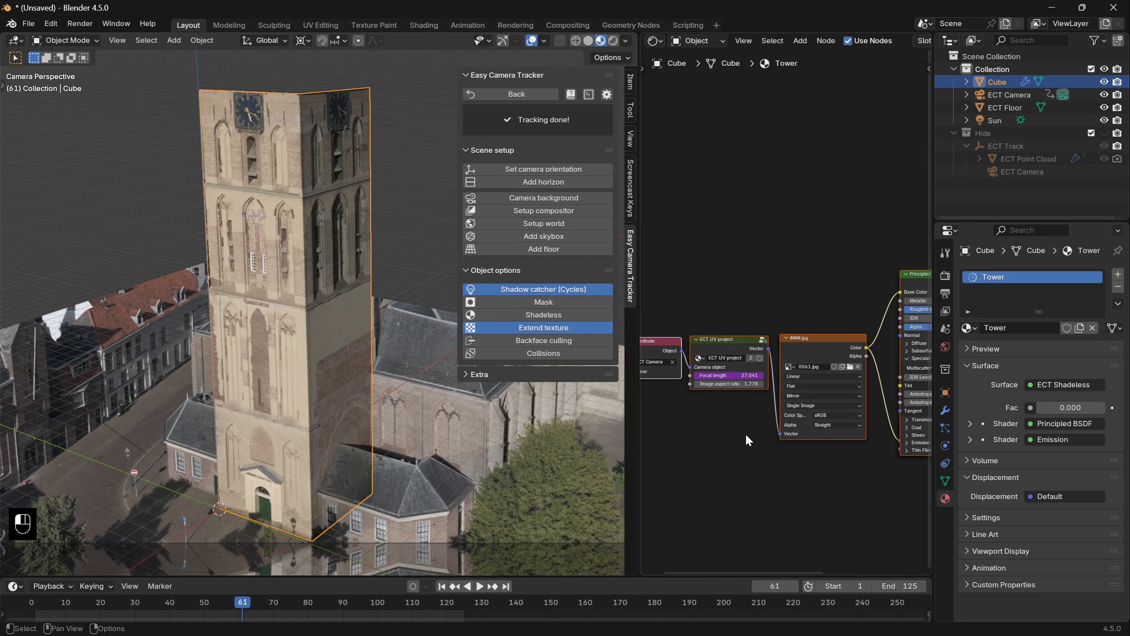
key(Delete)
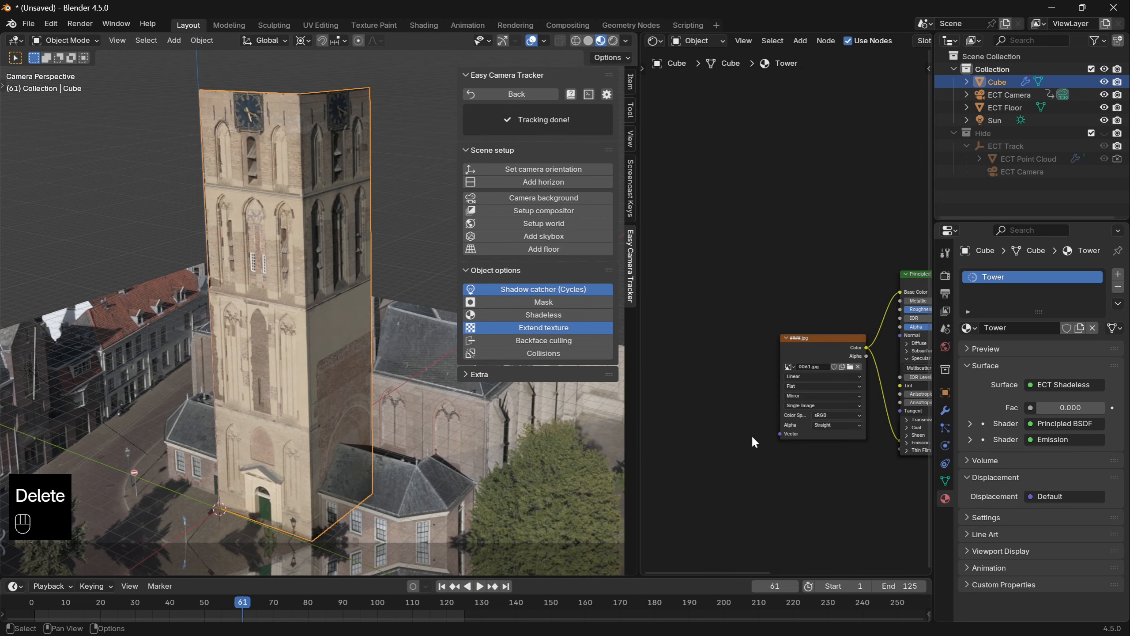
- Play the shot to check the tower's fixed texture, and enlarge the viewport with its sidebar hidden
key(space)
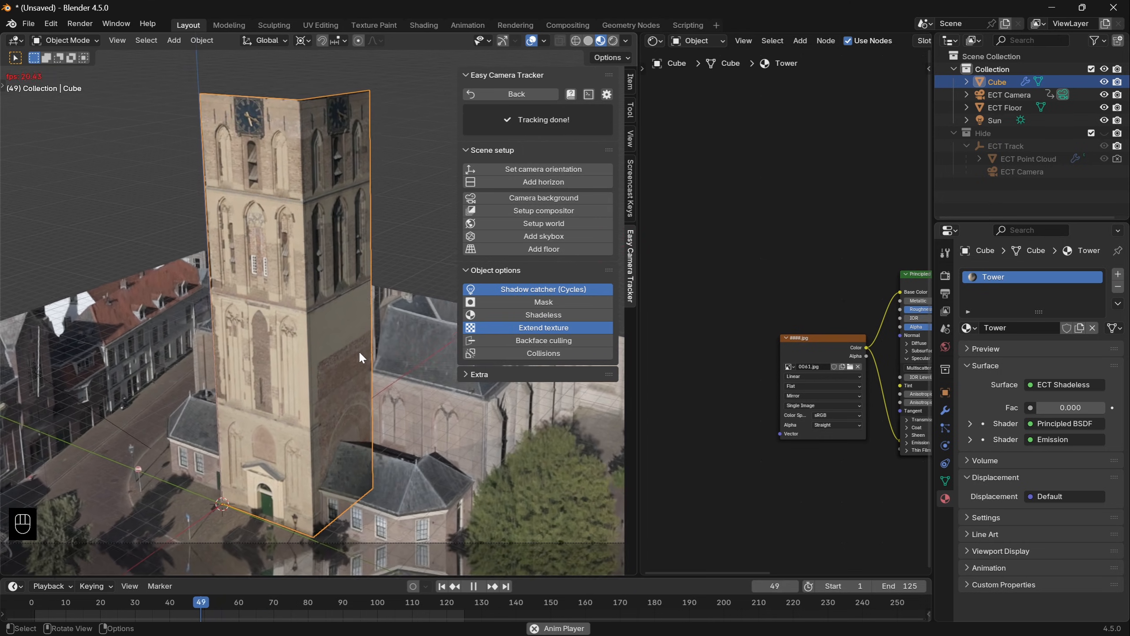
key(space)
key(n)
drag(639, 260, 841, 263)
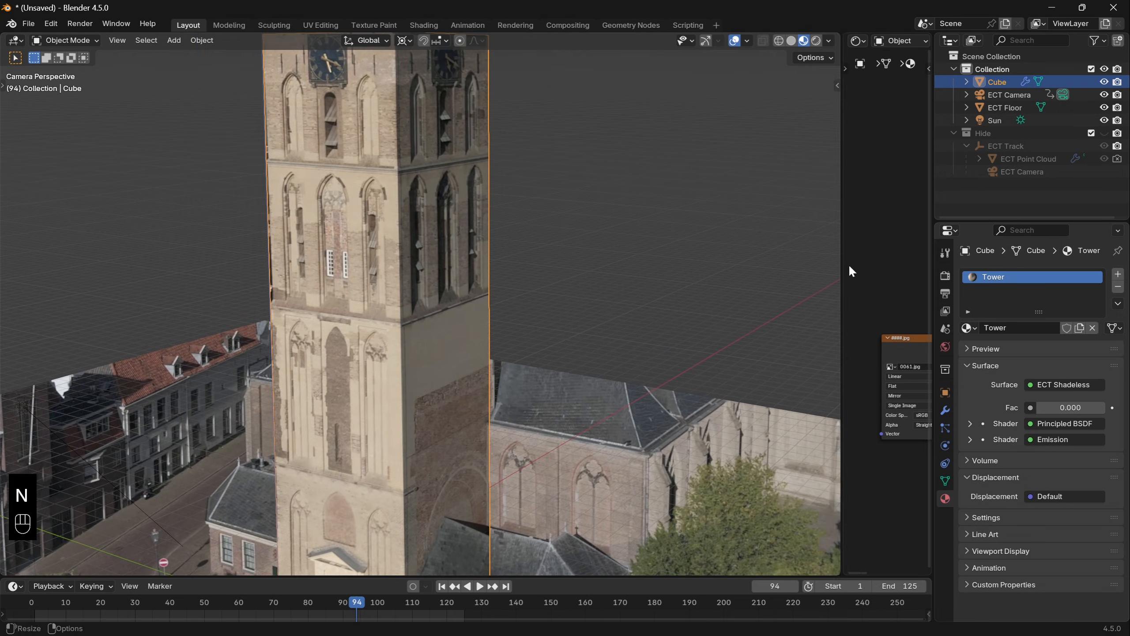
- Add Cloth physics to the tower and play the simulation from frame 1
click(946, 446)
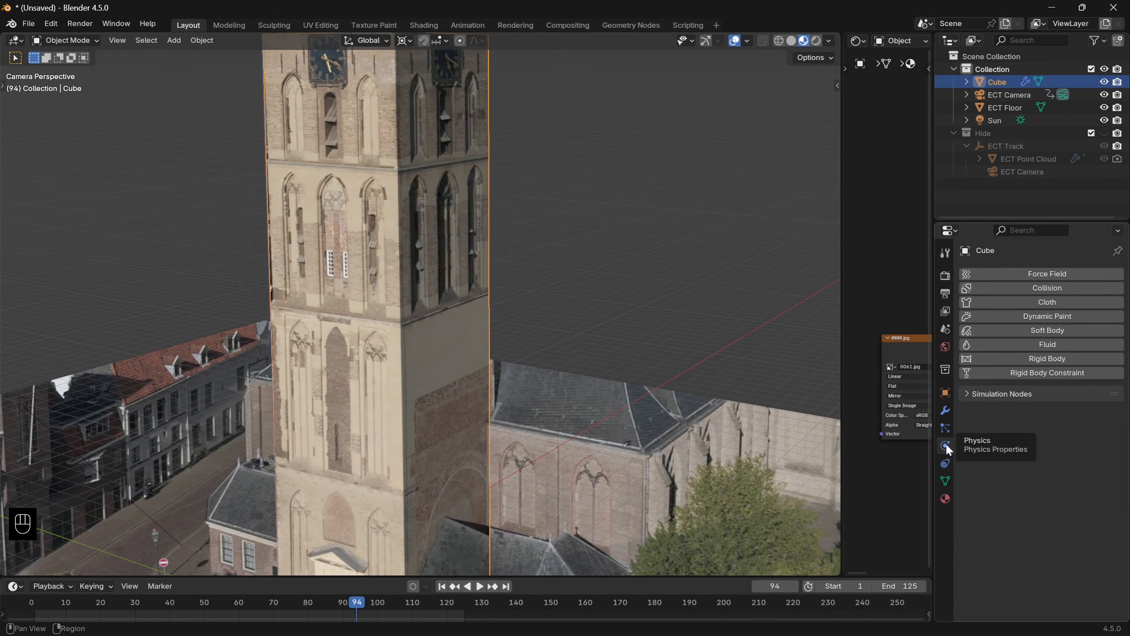
click(1051, 302)
key(shift+Left)
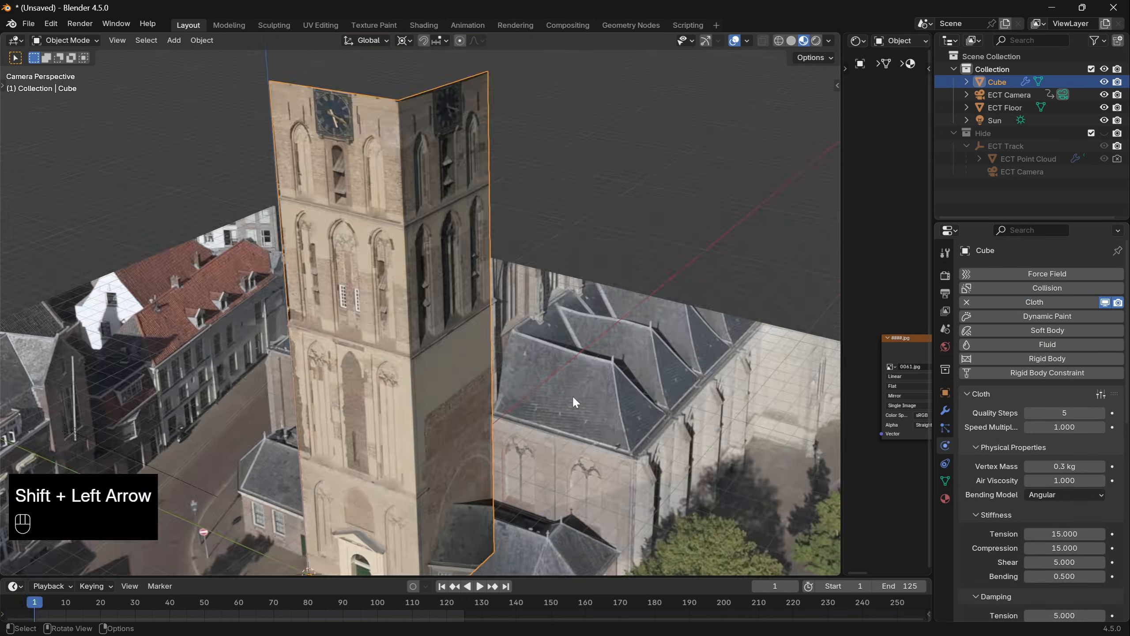
key(space)
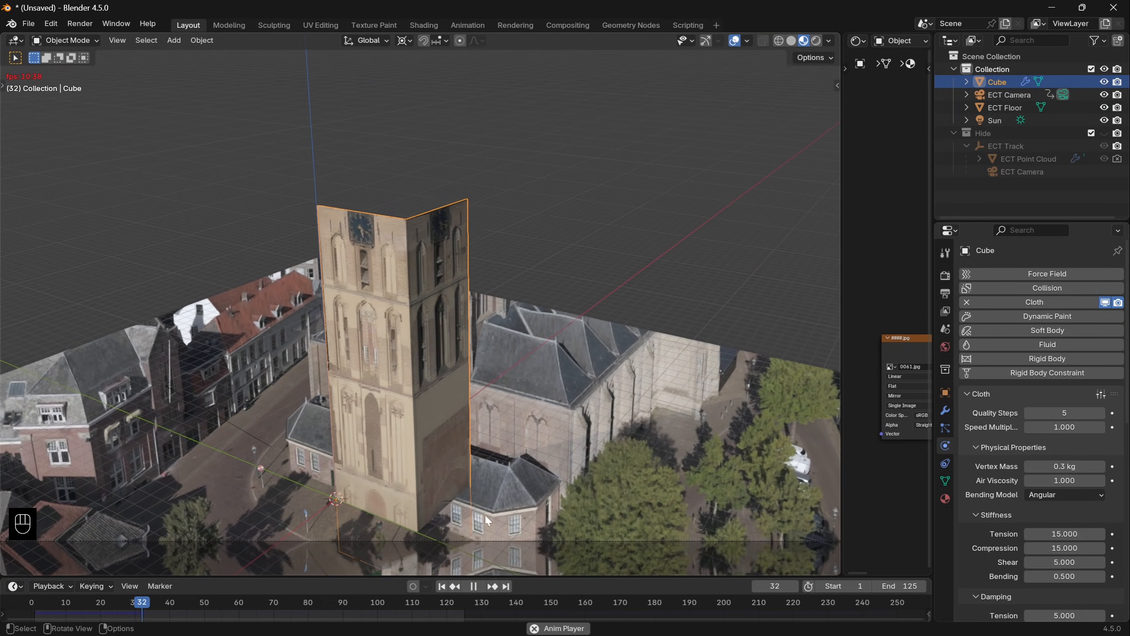
key(space)
key(shift+Left)
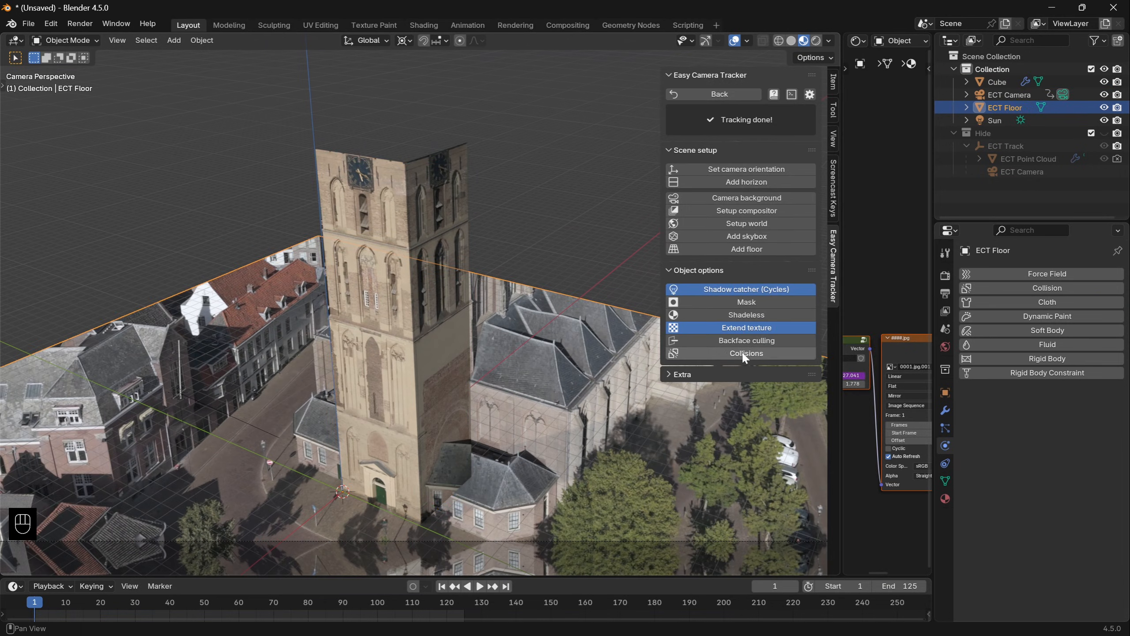
- Enable Collisions for the floor and replay the tower's cloth simulation
click(741, 352)
key(space)
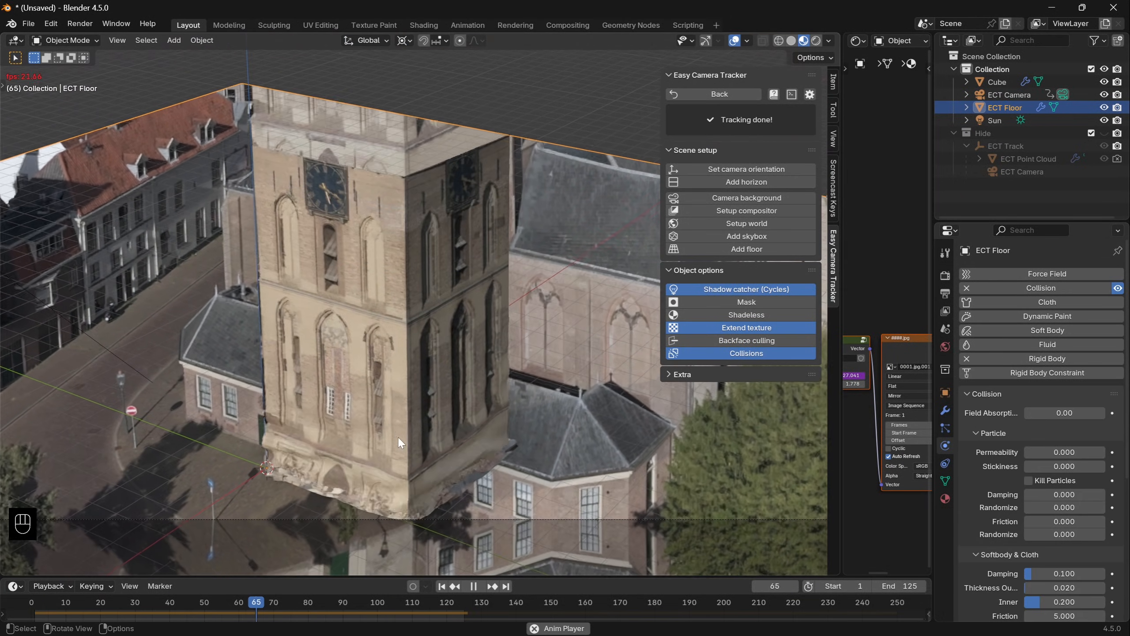
key(space)
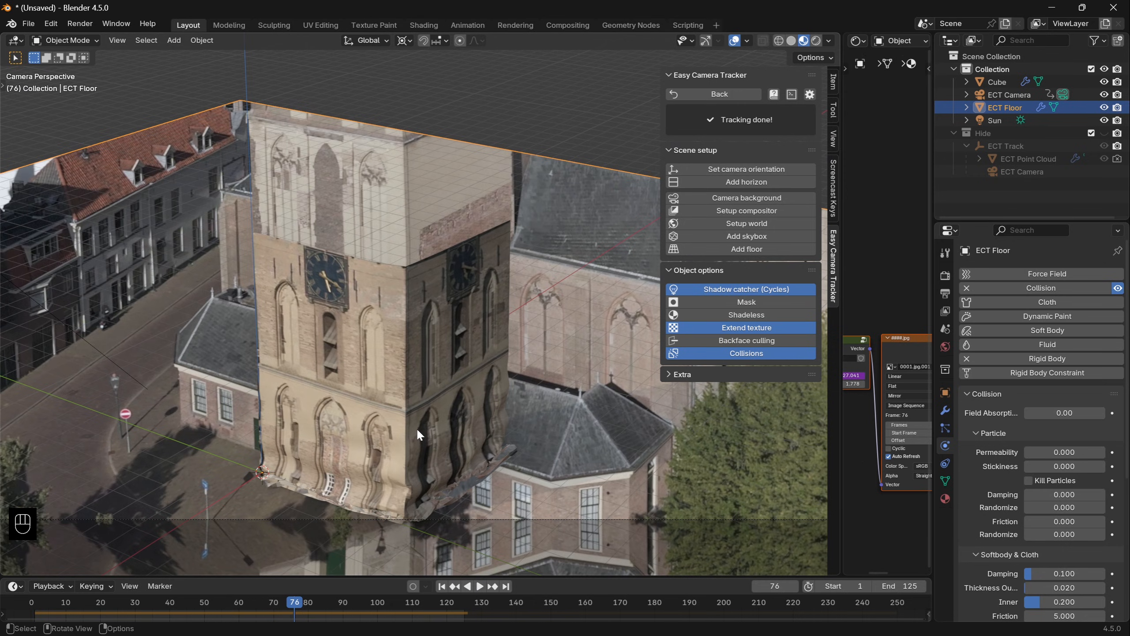
key(shift+Left)
- Enable Self Collisions in the tower's cloth settings and run the simulation again from the first frame
click(408, 369)
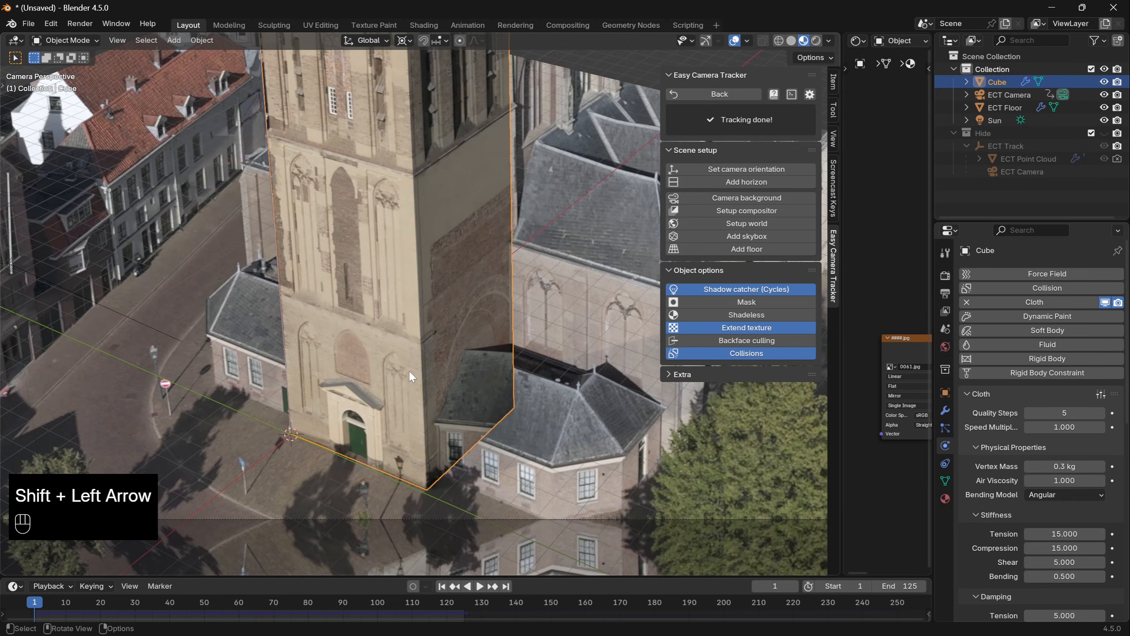
scroll(1014, 466, down, 10)
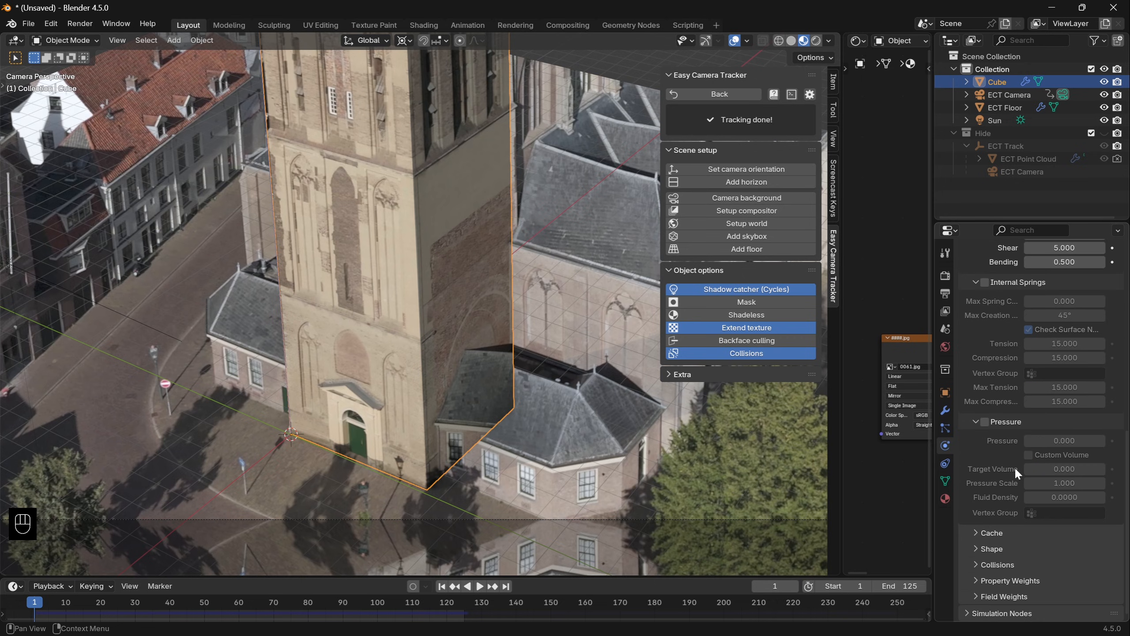
click(1000, 560)
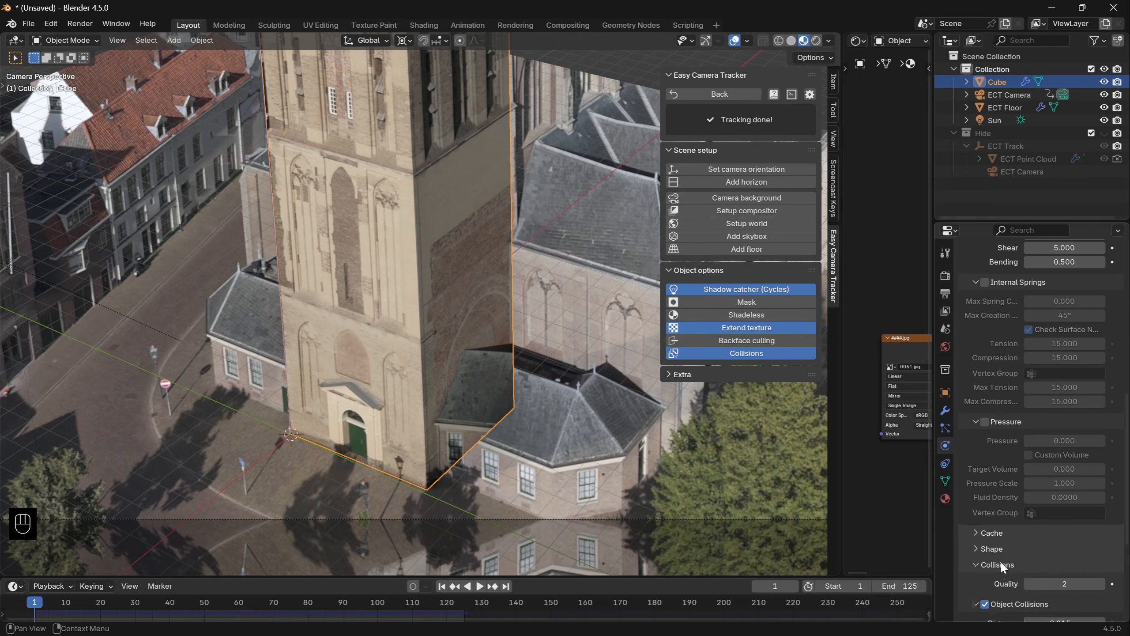
scroll(1000, 560, down, 8)
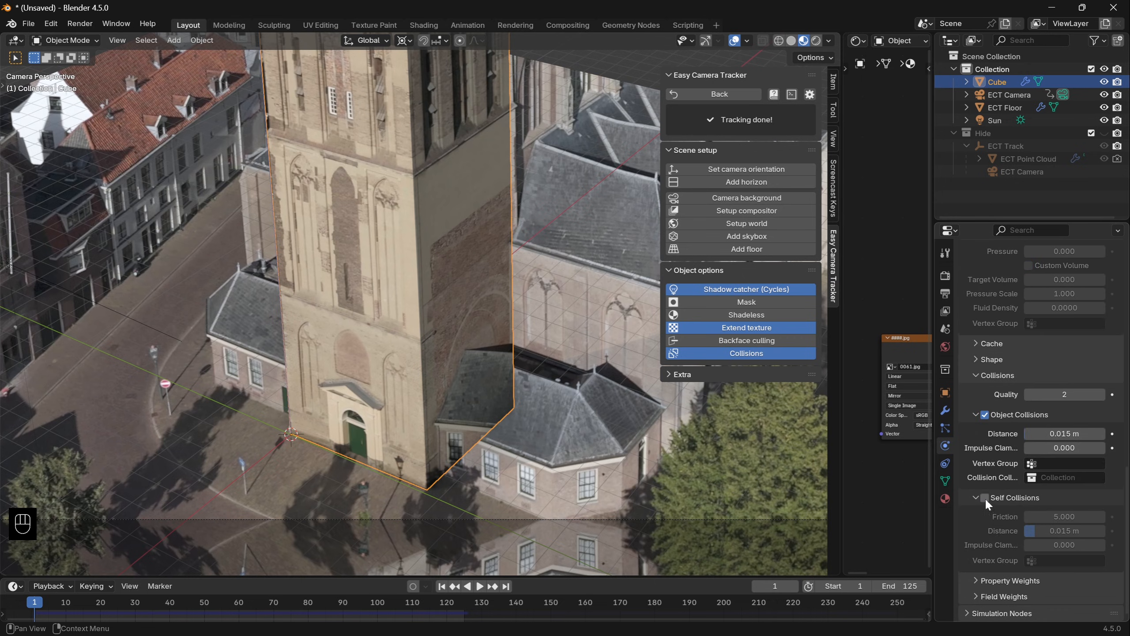
click(984, 497)
key(space)
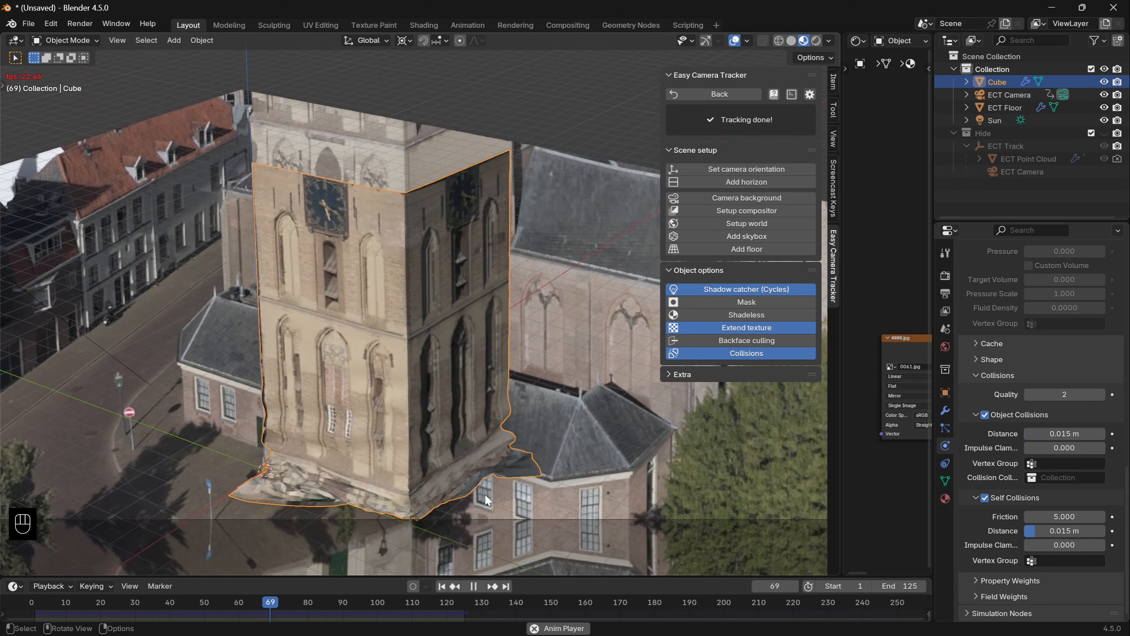
key(space)
key(shift+Left)
- Select the edge loop along the tower's base and assign it to a new vertex group
key(Tab)
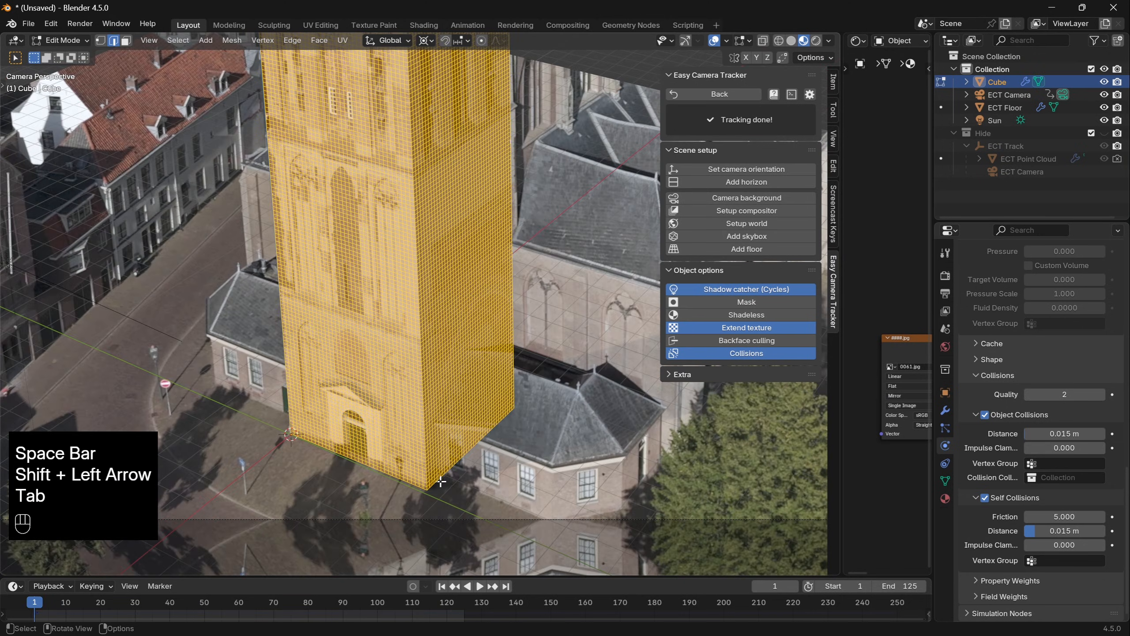
key(2)
alt+click(441, 479)
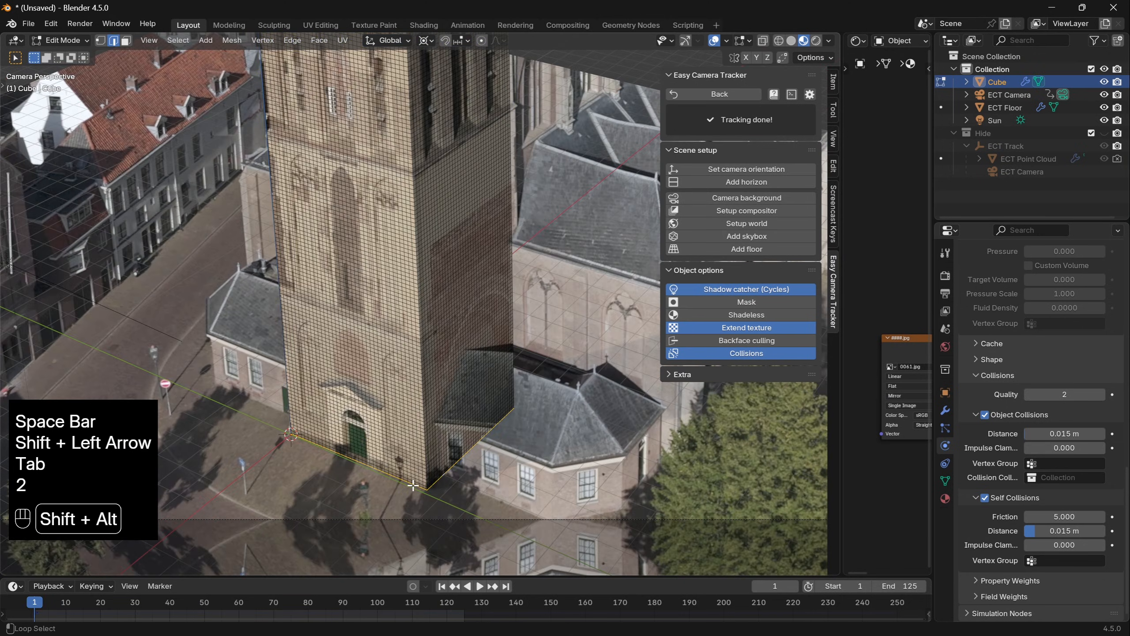
key(ctrl+g)
click(619, 436)
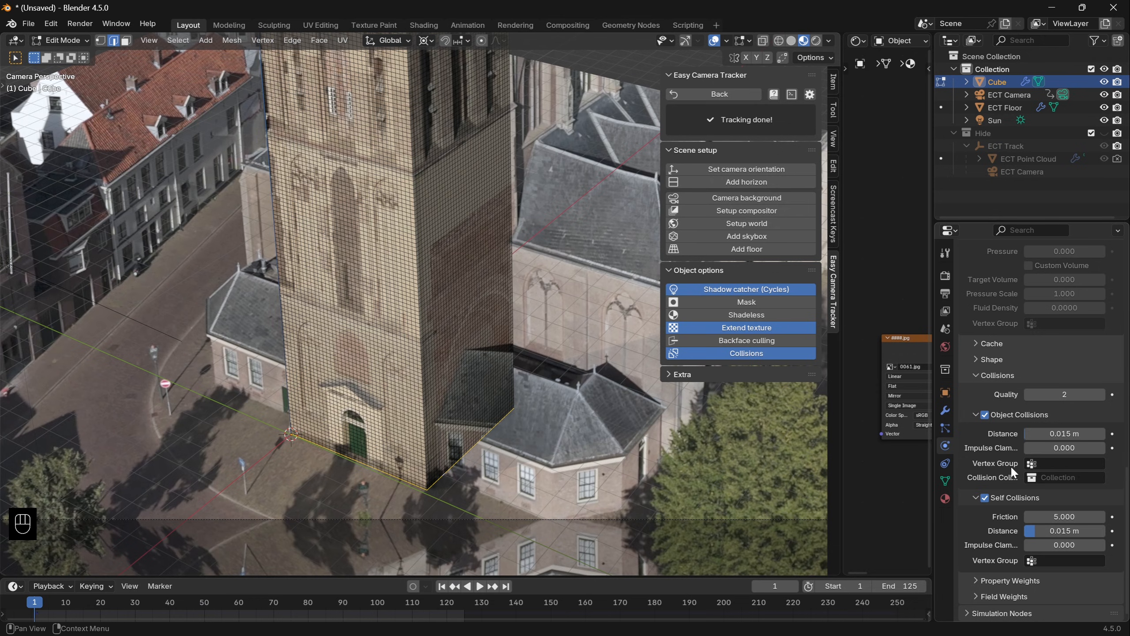
- Set the Pin Group in the tower's cloth Shape settings to Group and leave Edit Mode
click(988, 359)
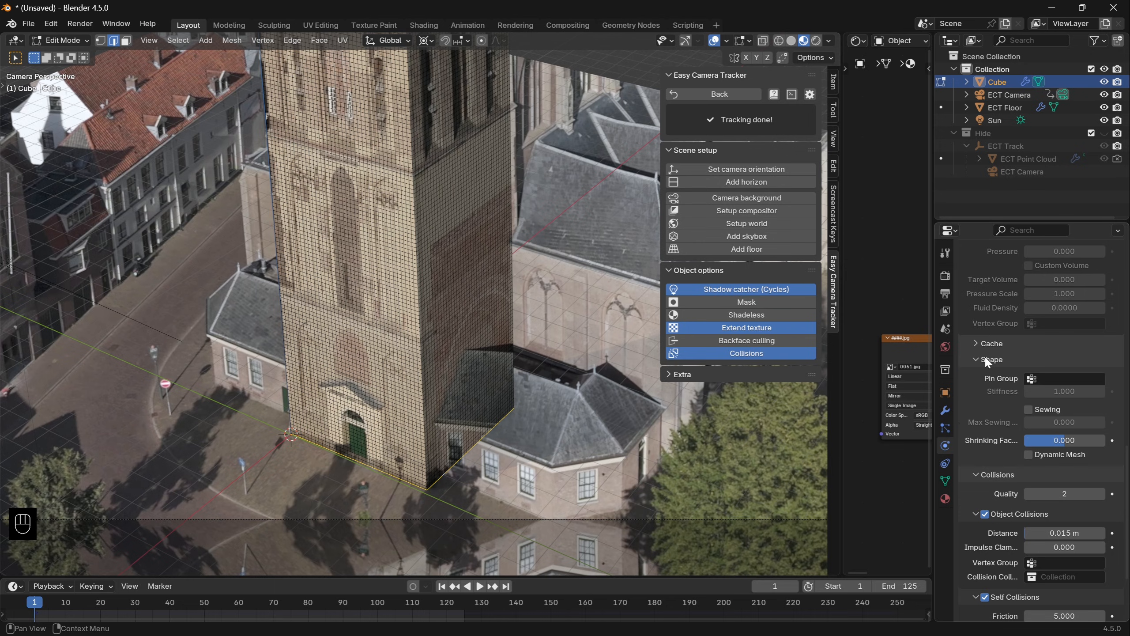
click(1065, 378)
click(1041, 398)
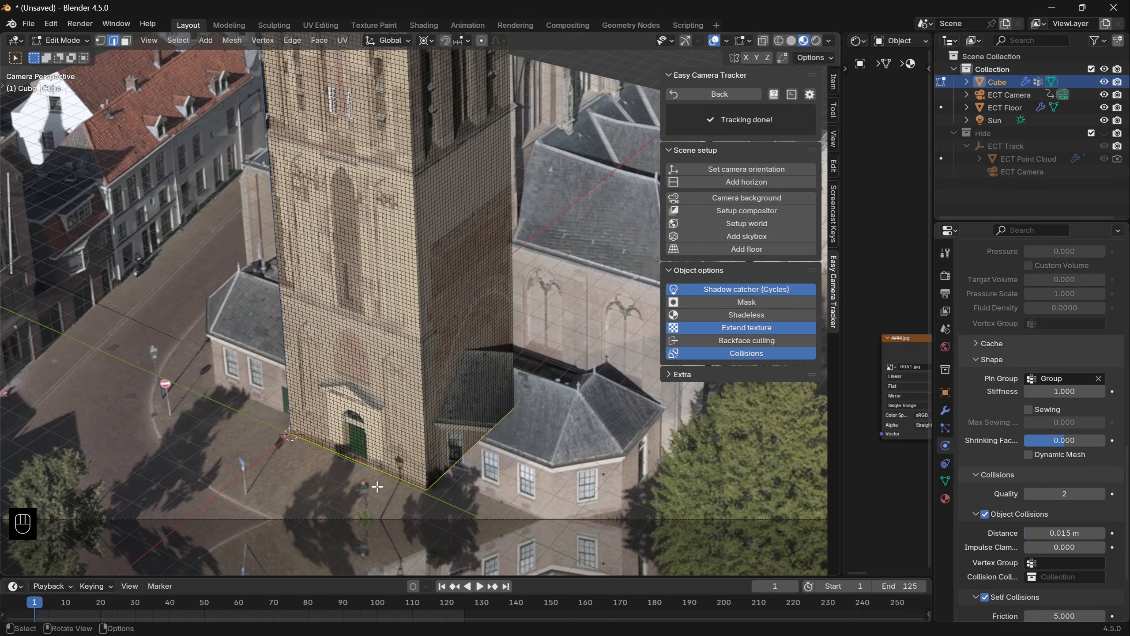
key(Tab)
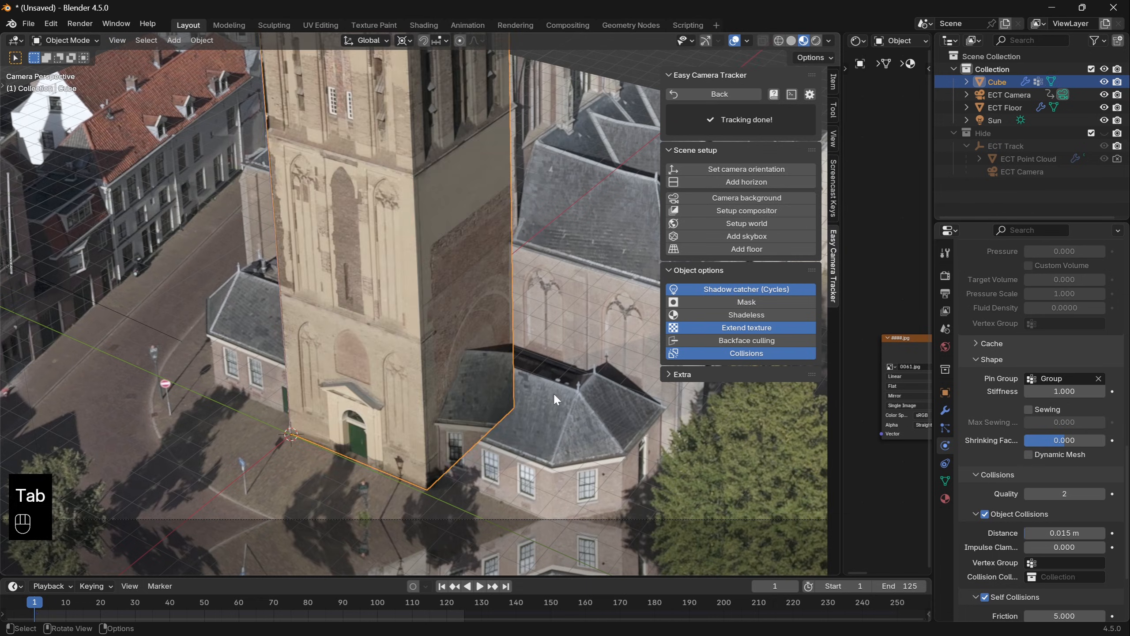
- Play the cloth simulation with the pinned tower base, and return to the first frame
key(space)
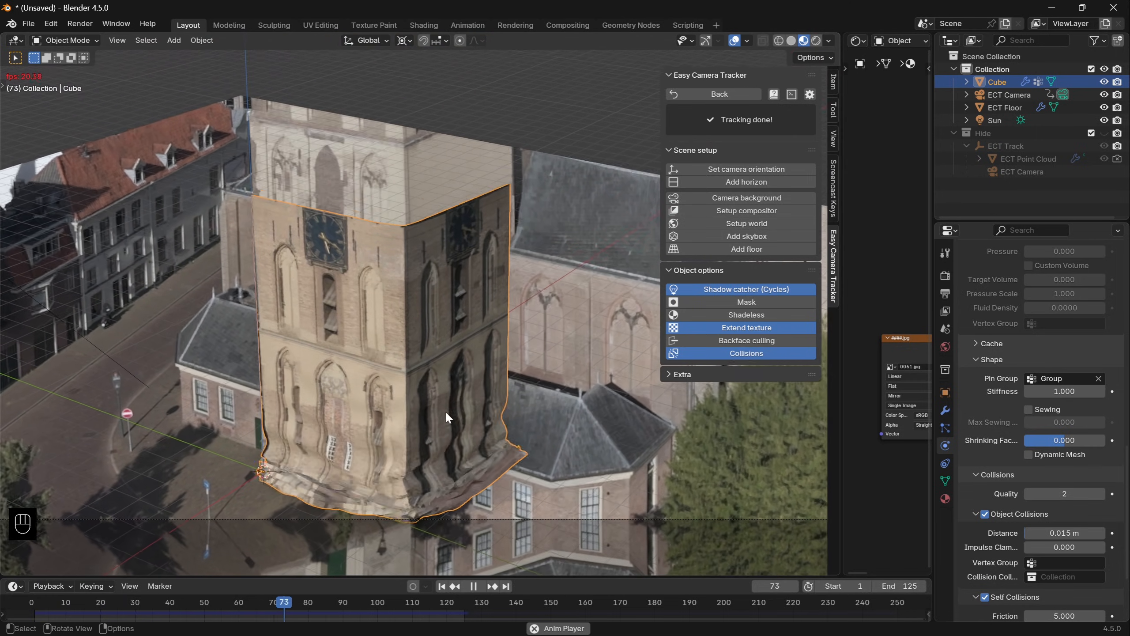
key(space)
key(shift+Left)
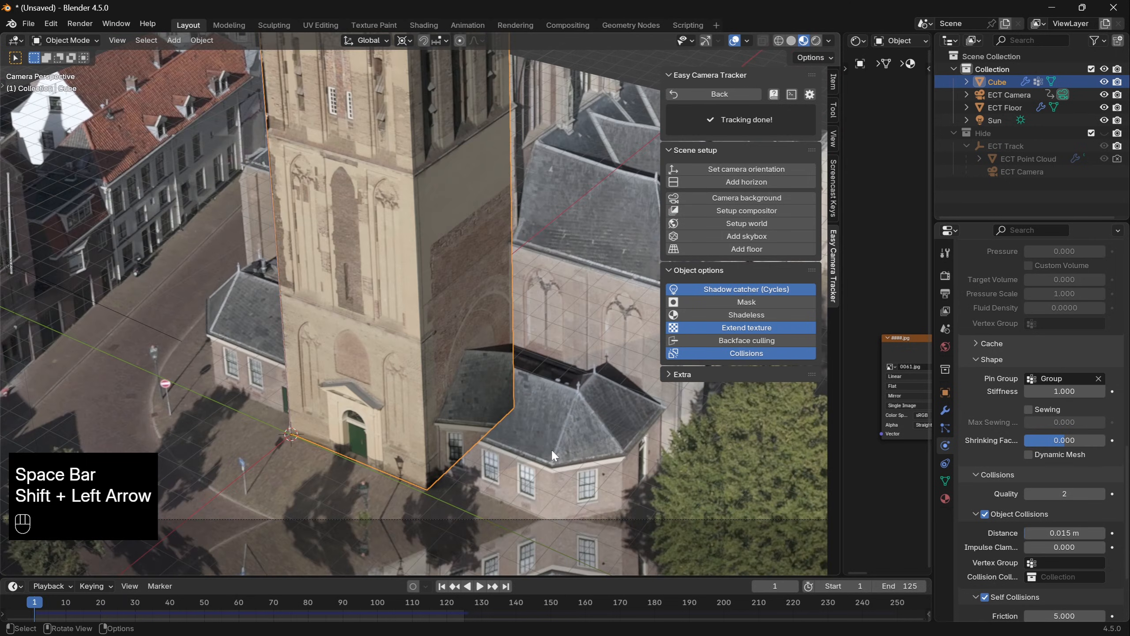
- Add a cube inside the ECT Floor mesh, raise it 1 m along Z and move it horizontally onto the small annex beside the tower
click(551, 448)
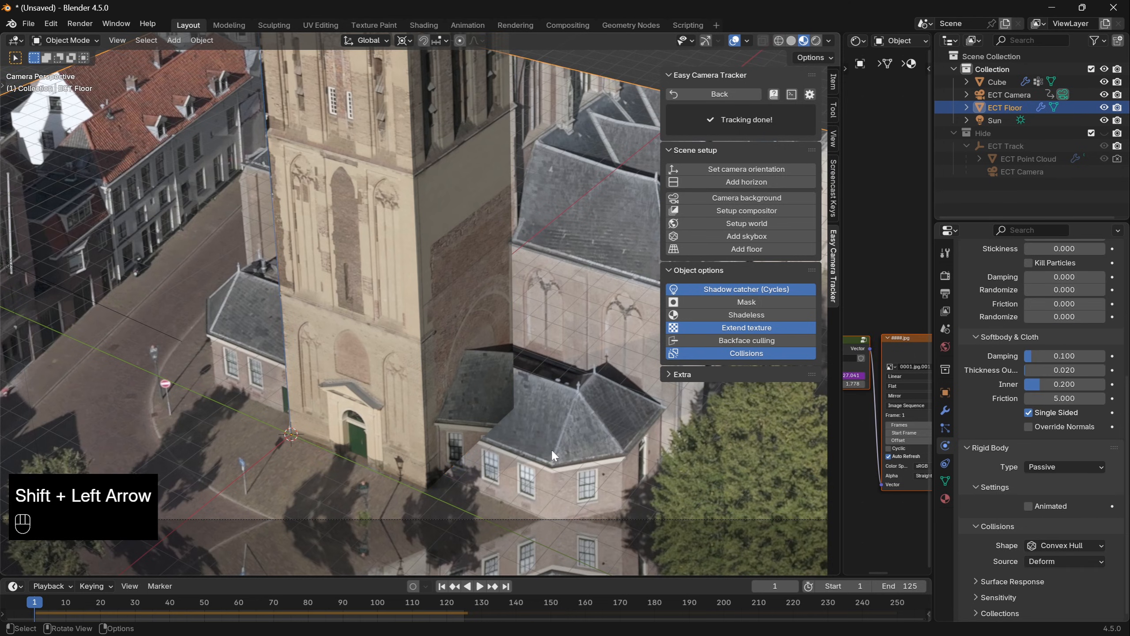
key(Tab)
key(shift+a)
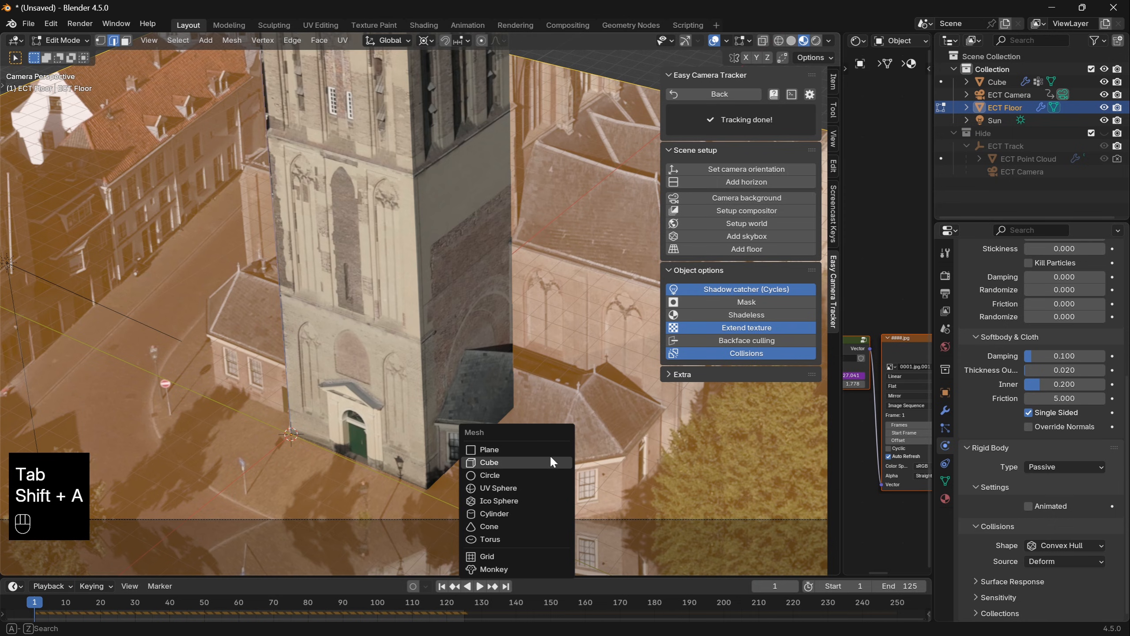
click(550, 458)
key(g)
key(z)
ctrl+click(293, 451)
- Move the cube's side faces along Y and X to match the annex's walls, with X-ray on
key(g)
key(shift+z)
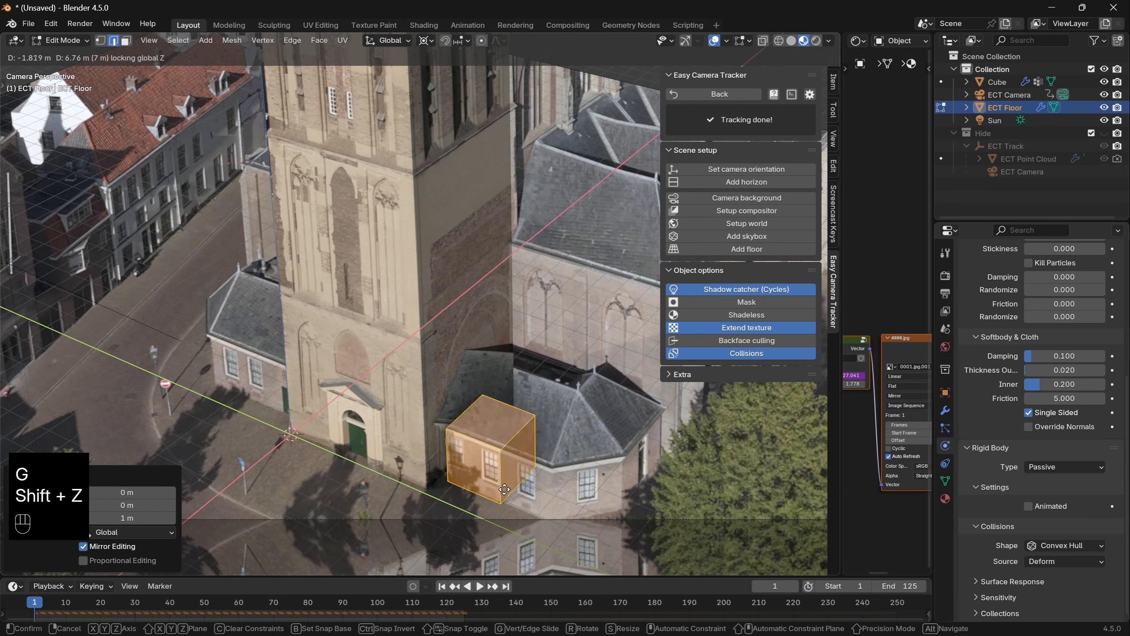
click(491, 489)
key(3)
click(511, 462)
key(g)
key(y)
key(alt+z)
click(527, 449)
key(g)
key(x)
click(562, 413)
- Cut a centre loop through the annex box, raise its top edge along Z as the roof ridge and shift it about 0.68 m along X
key(ctrl+r)
click(483, 394)
click(483, 394)
key(2)
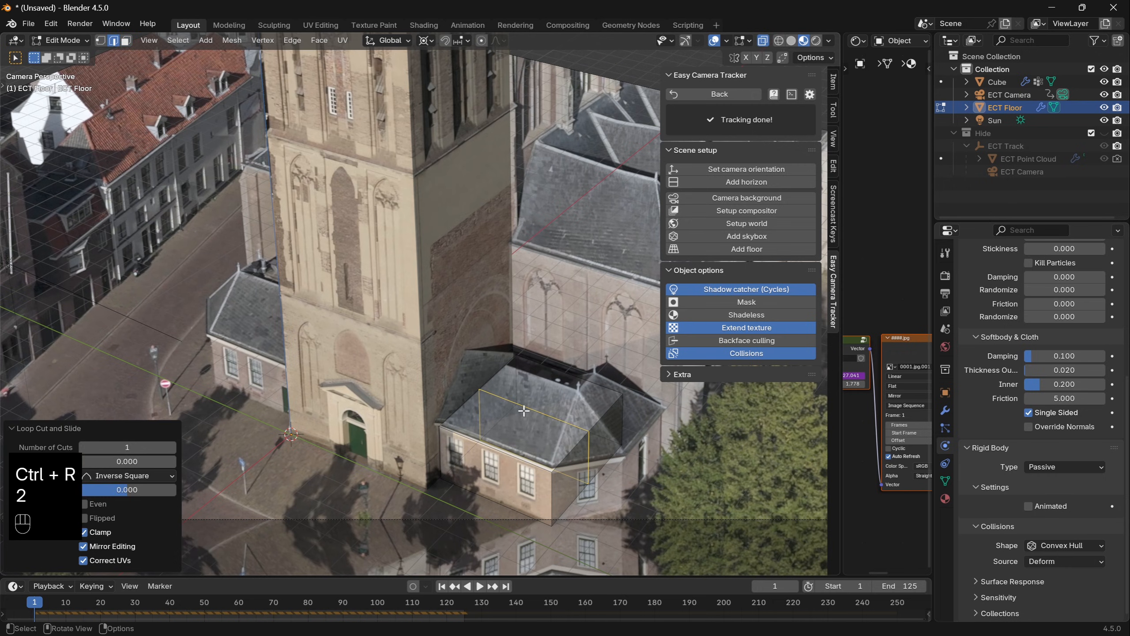
key(g)
key(z)
key(g)
key(z)
click(486, 352)
key(g)
key(x)
click(473, 359)
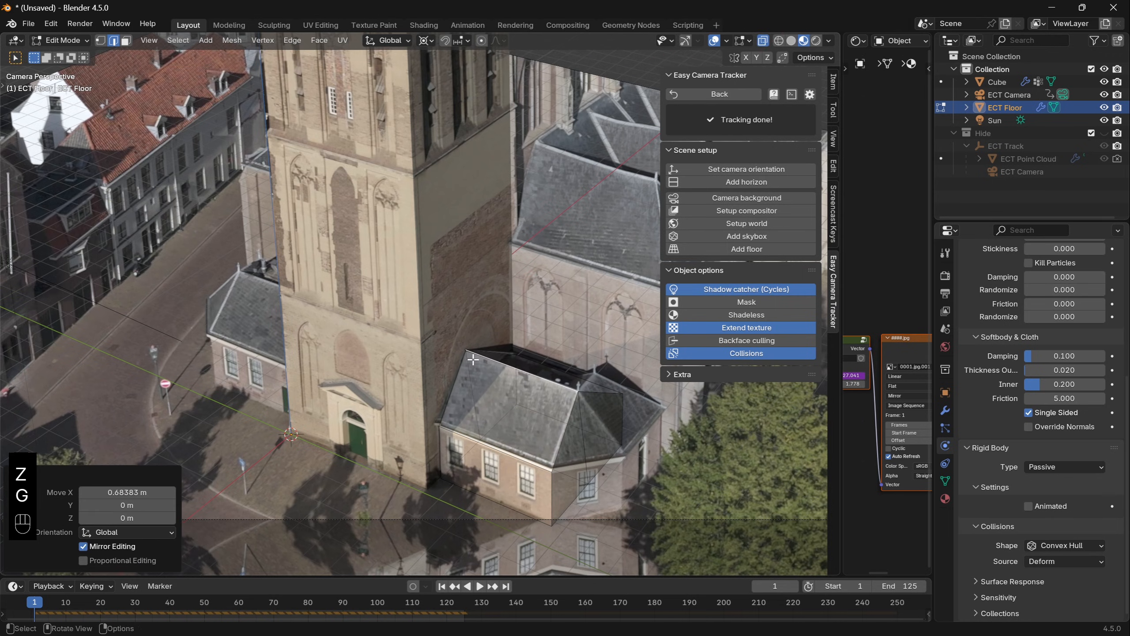
- Place the 3D cursor at the back of the annex model and add a plane there to the floor mesh, moved -1 m along X
shift+middle_drag(588, 369, 468, 393)
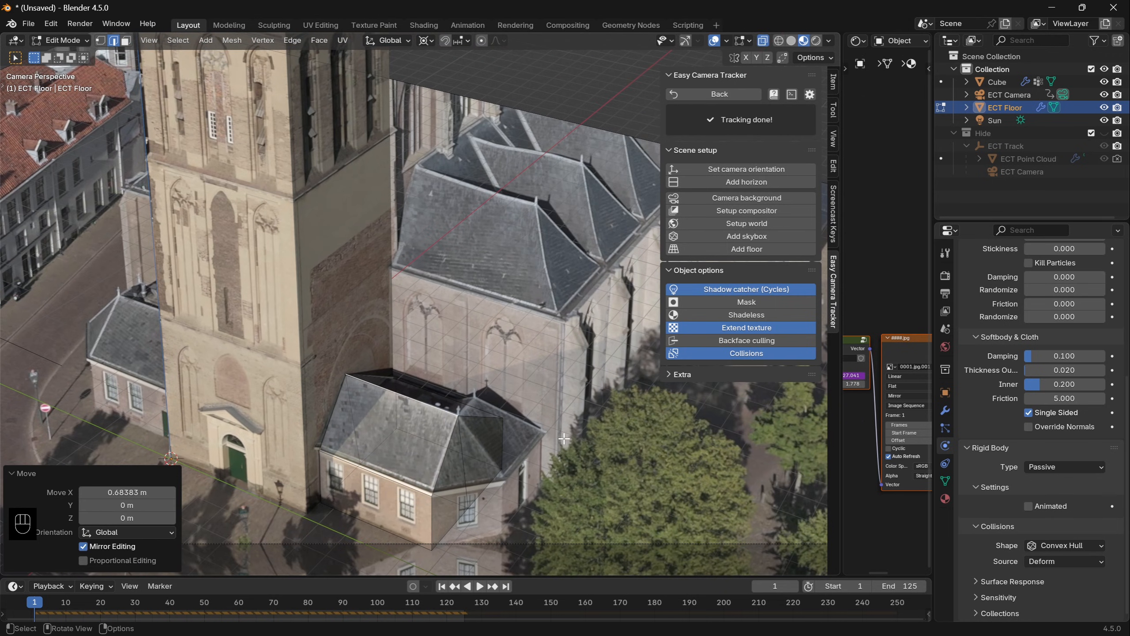
middle_drag(448, 437, 542, 396)
key(3)
key(alt+z)
click(542, 396)
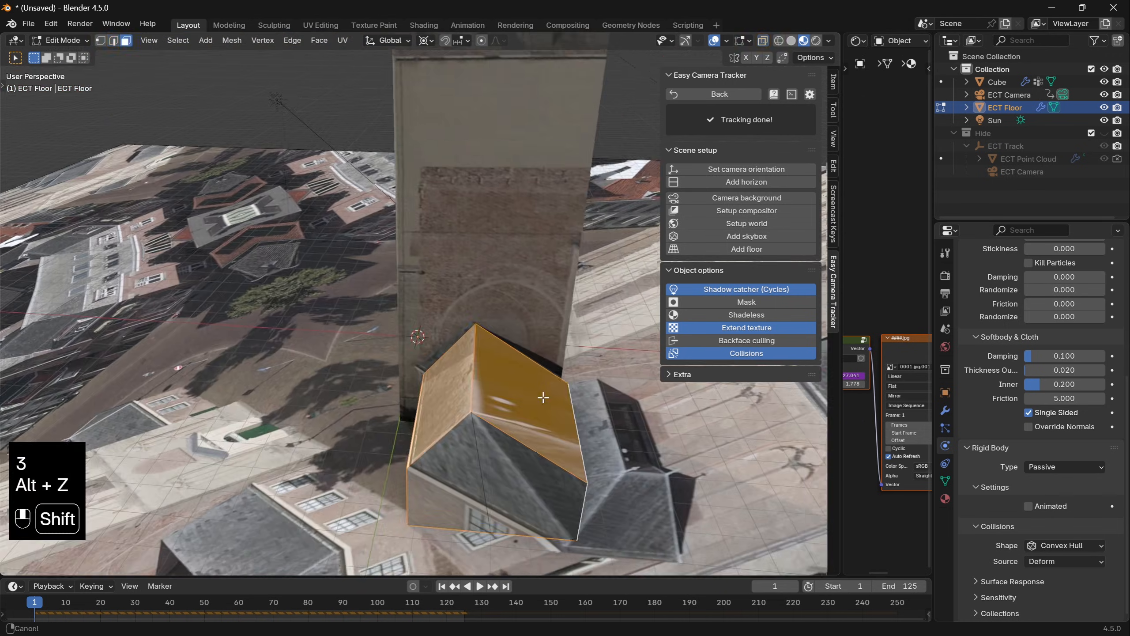
key(Tab)
key(Tab)
key(shift+a)
click(484, 442)
key(g)
click(515, 442)
- Rotate the plane 90° about Y, move it 1 m along Y and scale it to fit the church's side wall
text(rxy-90)
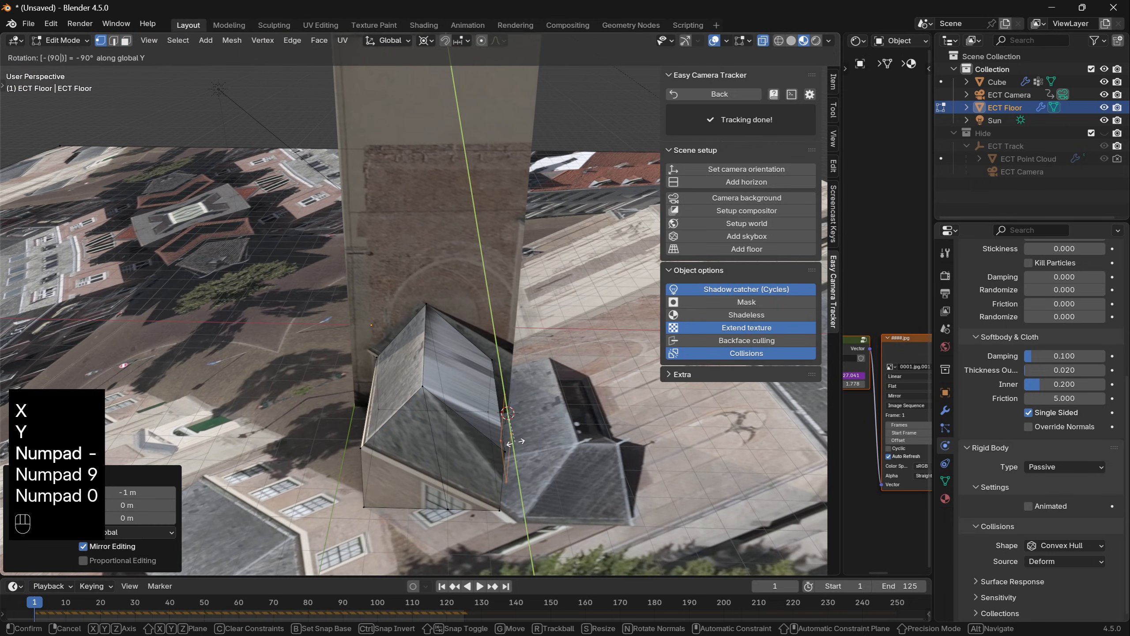
right_click(514, 443)
text(ry90)
key(Return)
key(g)
key(x)
key(y)
key(1)
key(KP_Enter)
key(KP_0)
key(s)
click(463, 305)
- Raise the wall's top edge to the eaves, extrude it about -1.91 m along X and lift it to the church roof's ridge
key(2)
click(462, 299)
key(g)
key(z)
click(461, 292)
key(e)
key(x)
click(489, 285)
key(g)
key(z)
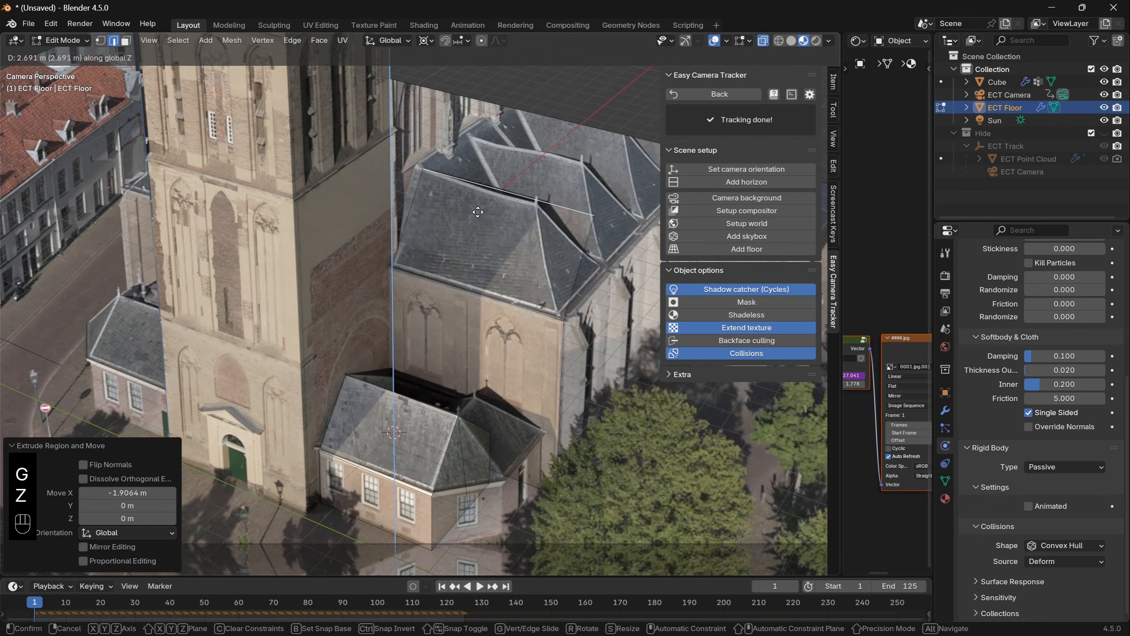
click(476, 211)
key(g)
key(x)
click(436, 230)
- Move the roof's end vertex about -2 m along Y to the end of the ridge and leave Edit Mode
key(1)
key(g)
key(y)
click(585, 246)
shift+middle_drag(601, 262, 522, 330)
scroll(475, 285, up, 4)
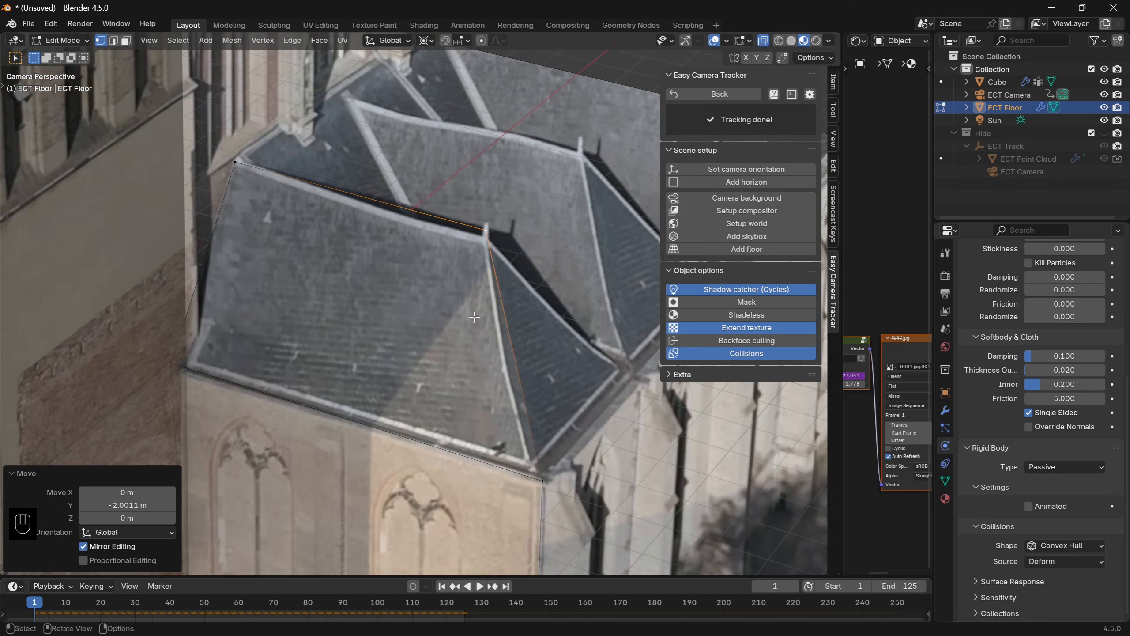
scroll(473, 315, down, 4)
key(Tab)
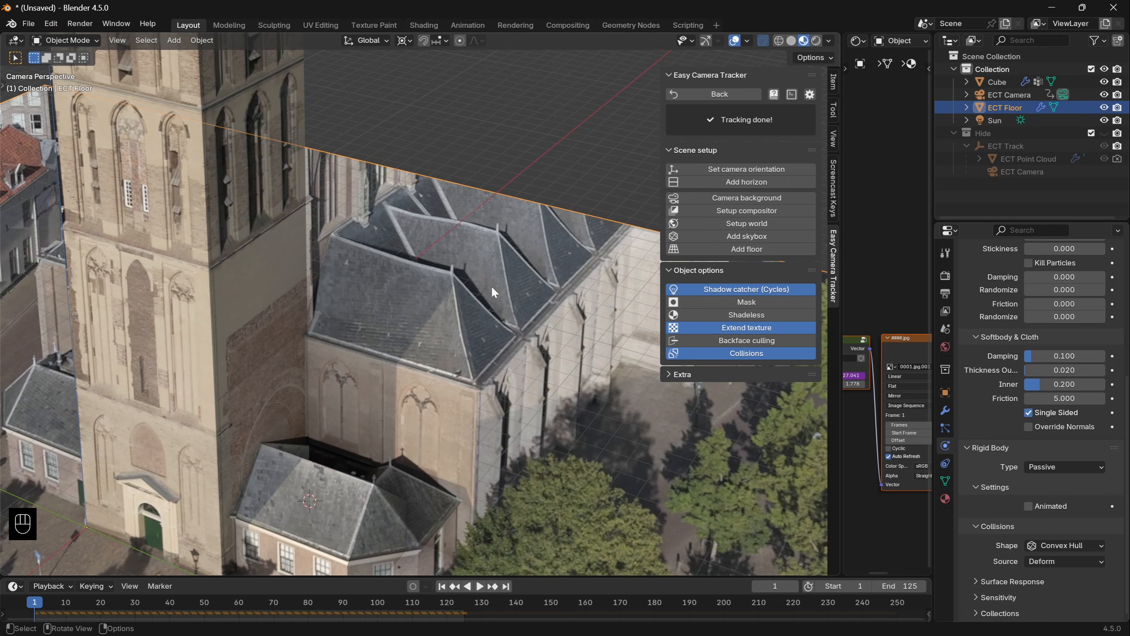
- Switch the viewport to rendered shading and turn off Shadow catcher (Cycles) for the floor
click(815, 40)
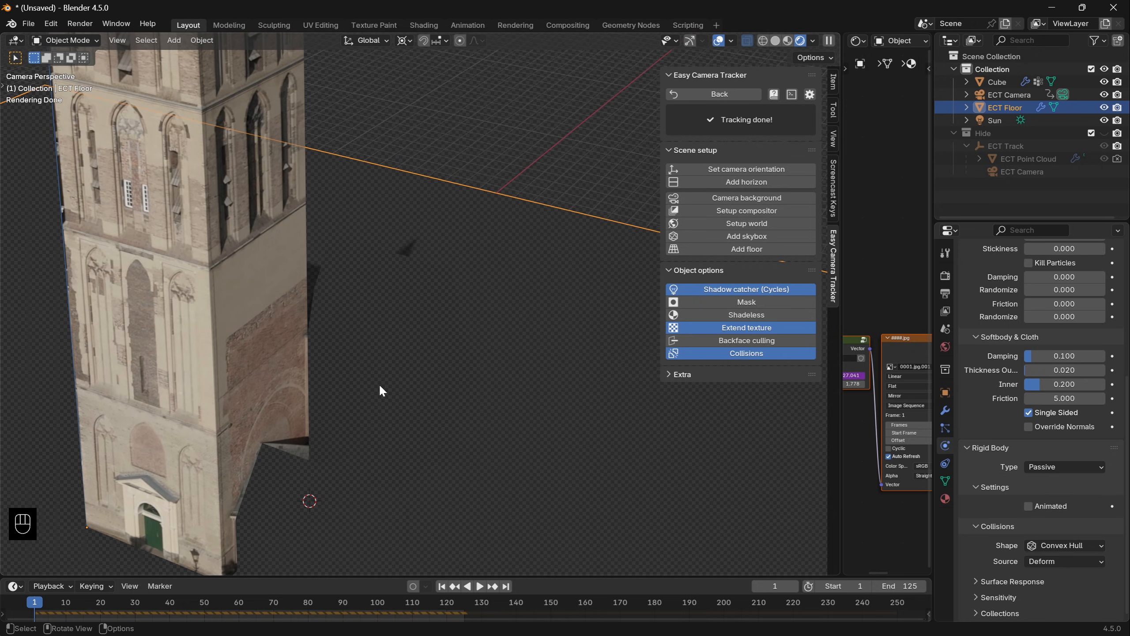
click(727, 289)
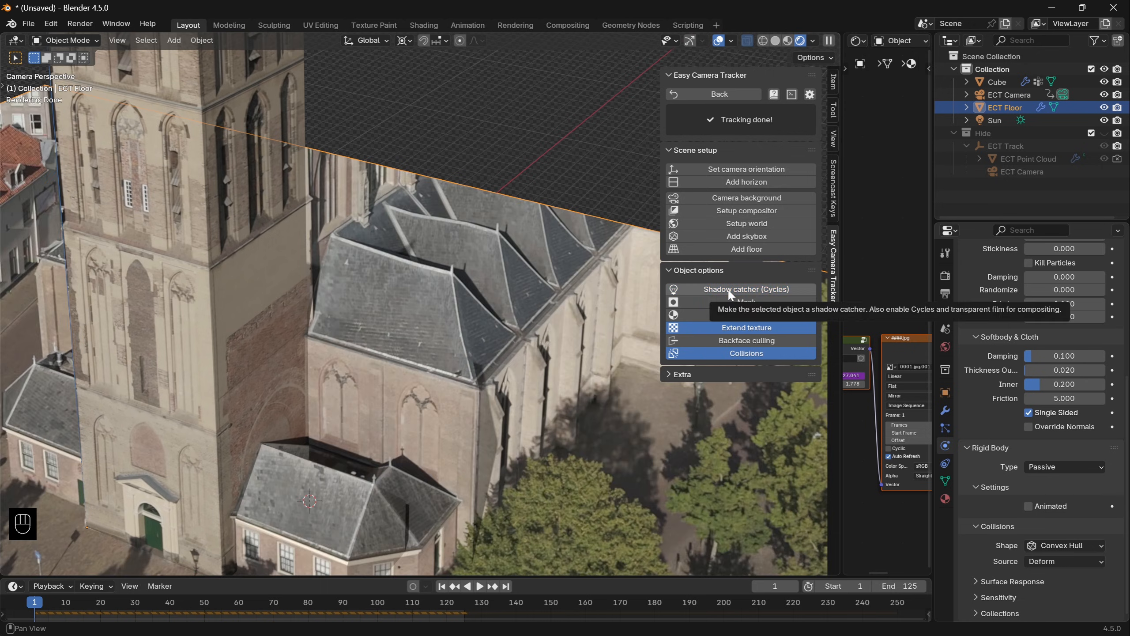
click(727, 289)
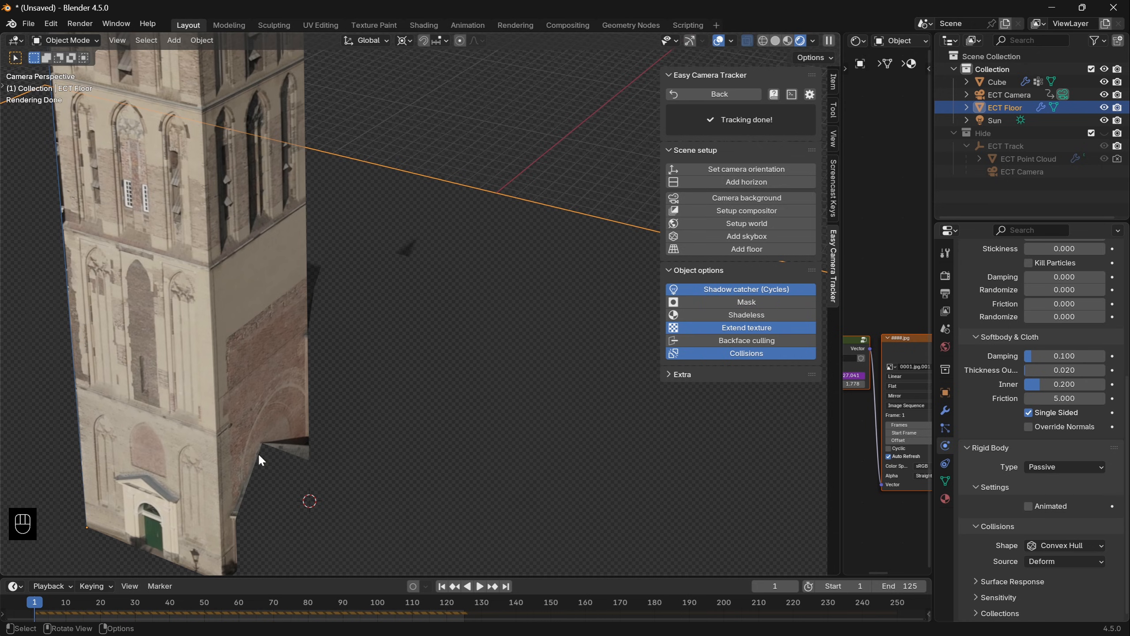
click(734, 289)
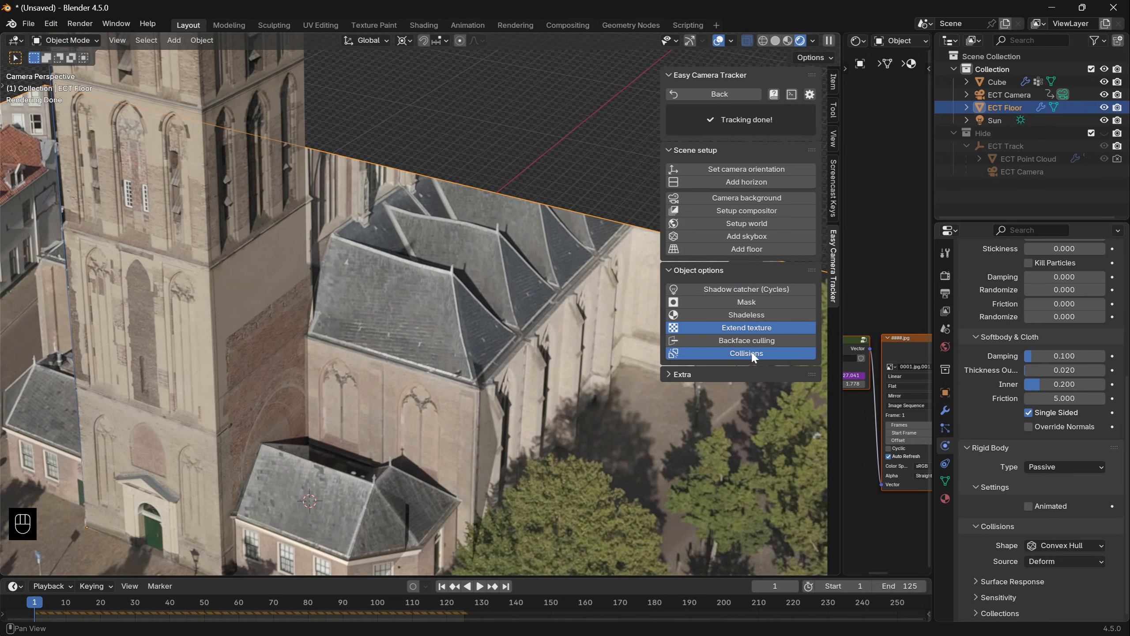
- Play the collapse in rendered view to check the tower against the church buildings, and return to frame 1
key(space)
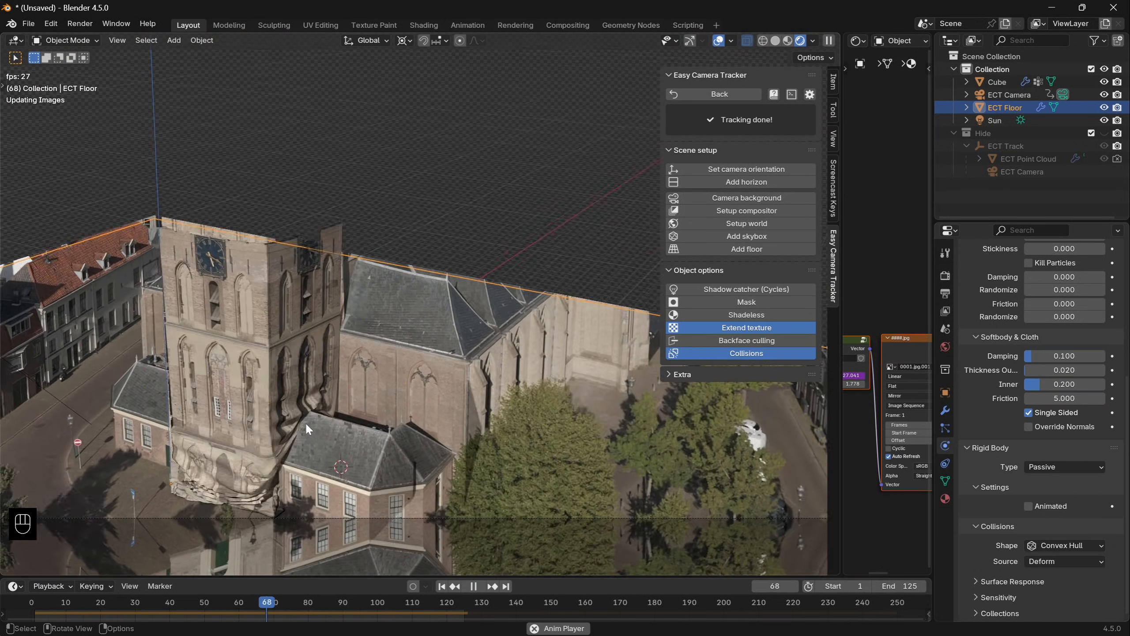
key(space)
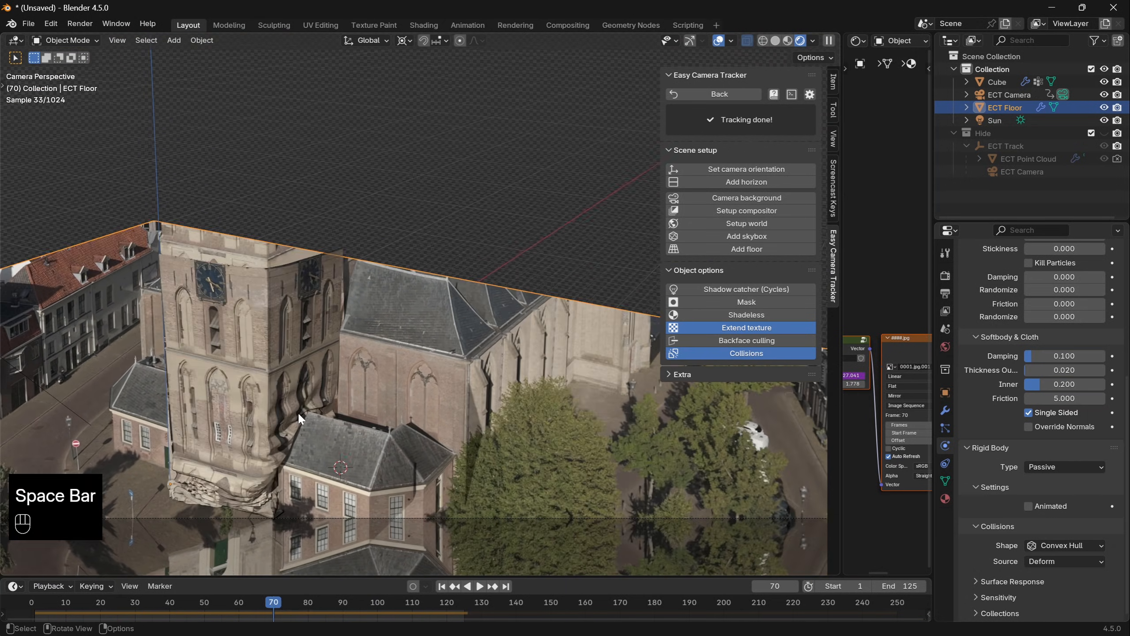
key(shift+Left)
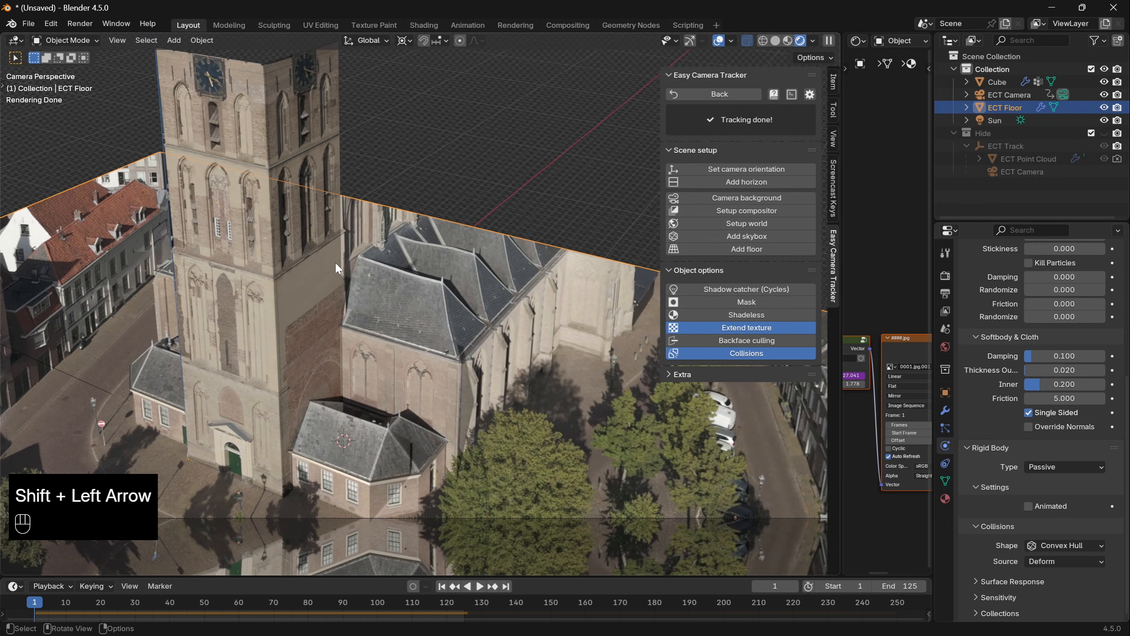
- Duplicate the tower in place
click(273, 292)
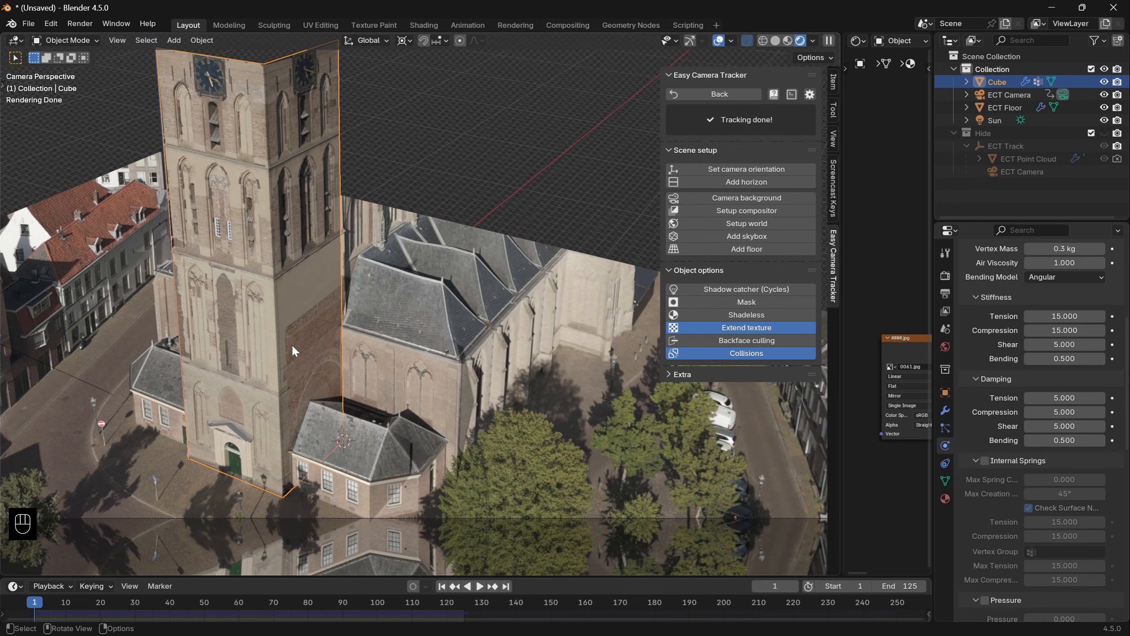
shift+middle_drag(307, 348, 394, 379)
key(shift+d)
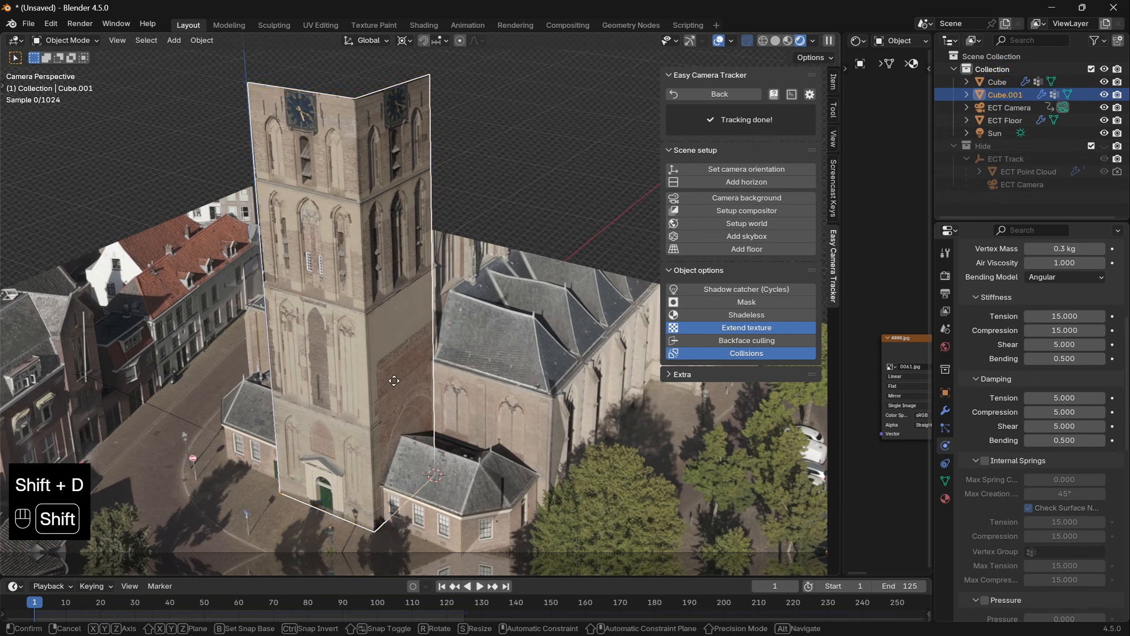
click(394, 378)
- Shrink the whole mesh of the duplicate tower slightly inward with Shrink/Fatten
key(Tab)
key(a)
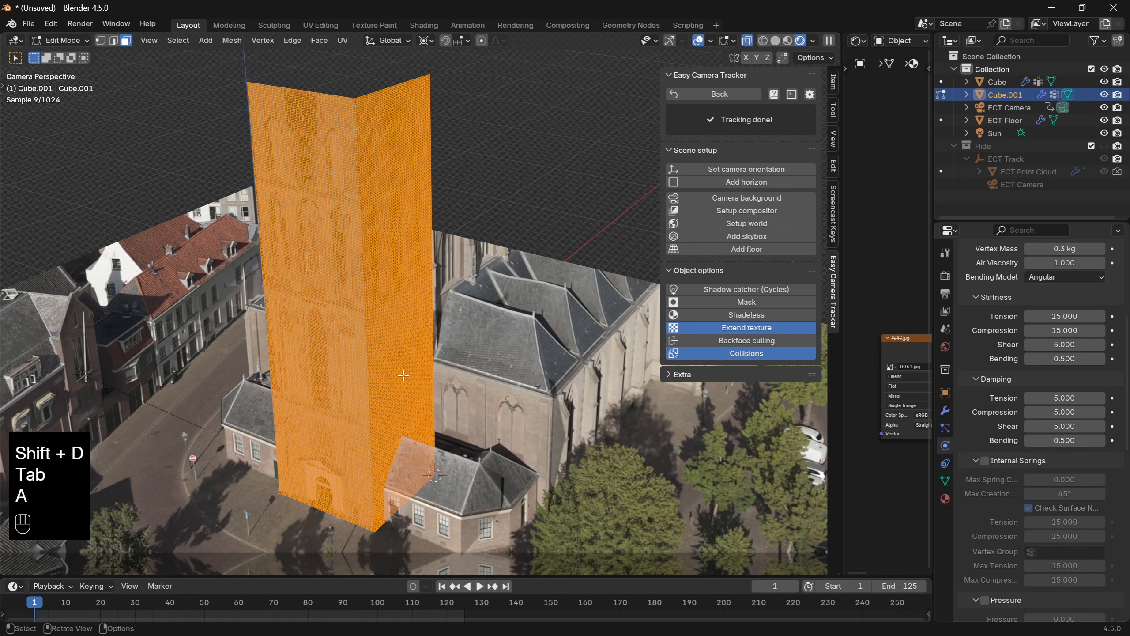
key(alt+s)
key(shift)
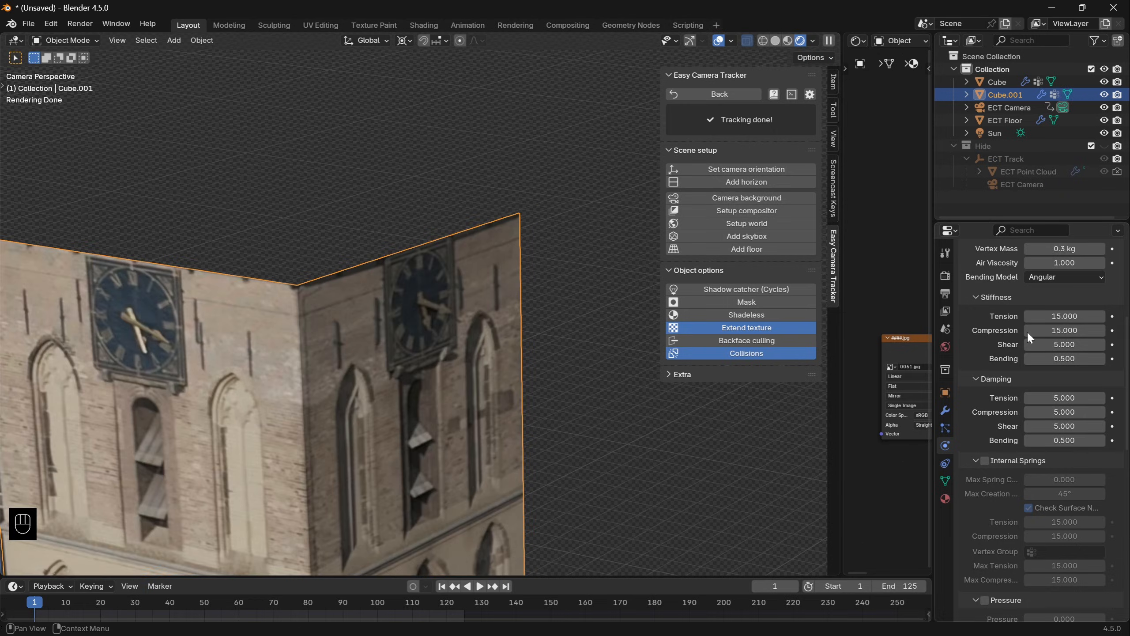
- Remove the duplicate tower's Cloth physics, enable Collisions for it, and hide it in renders and in the viewport
scroll(1064, 327, up, 6)
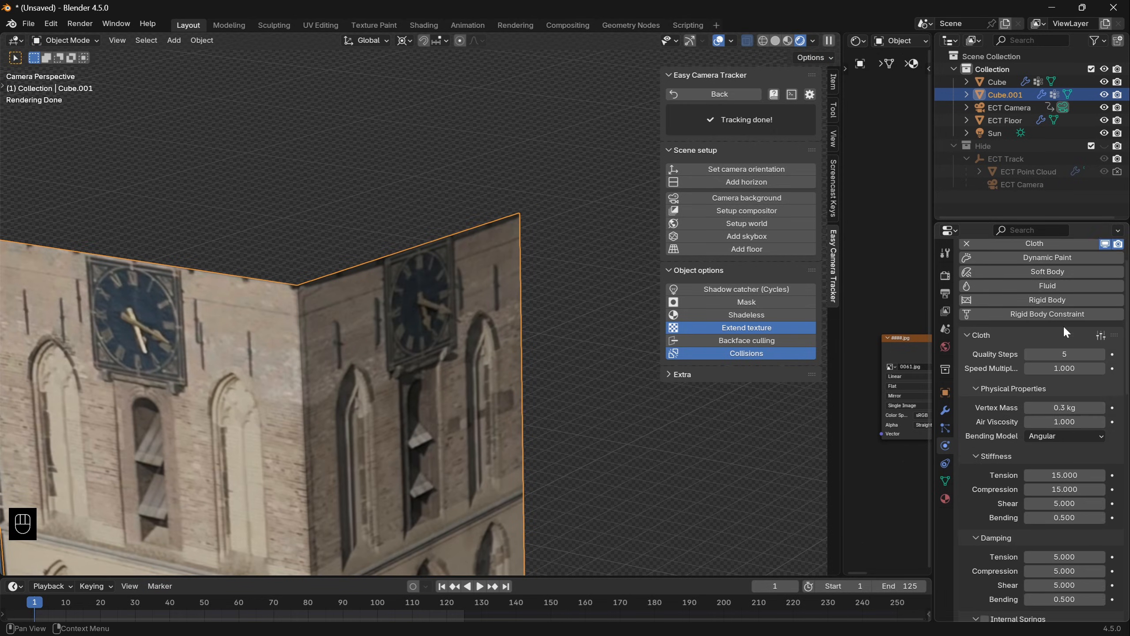
click(967, 304)
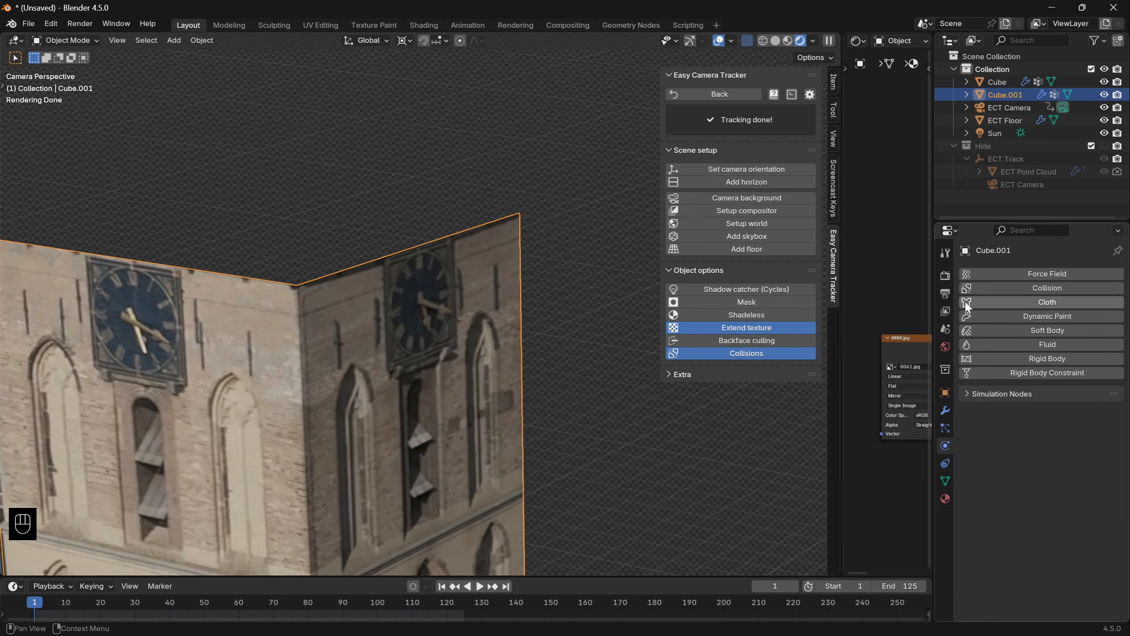
click(767, 353)
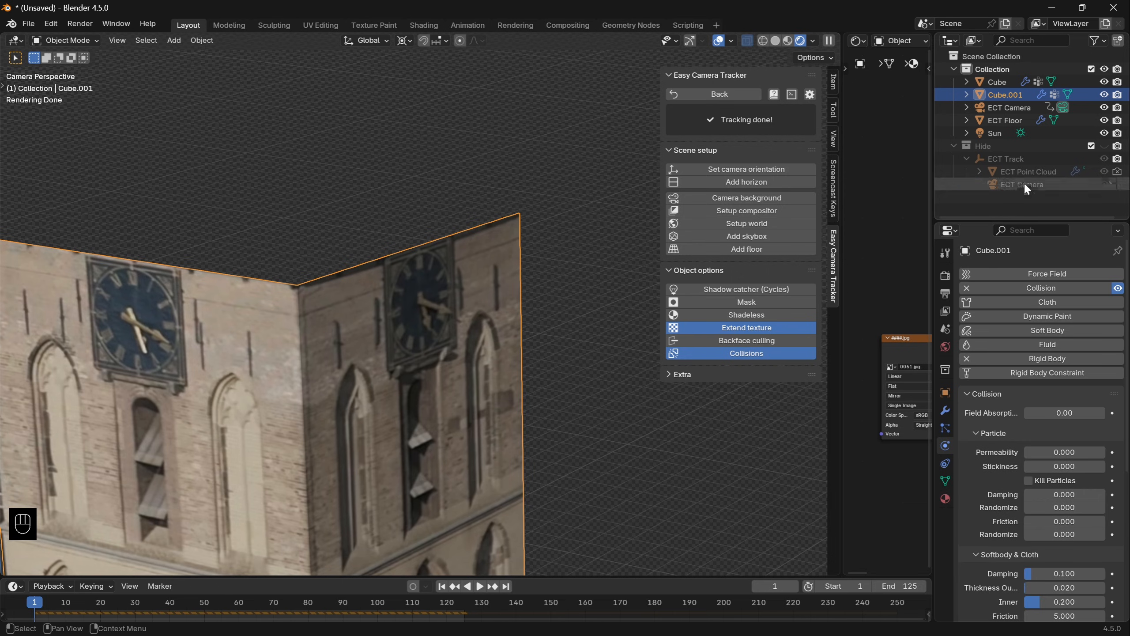
click(1117, 95)
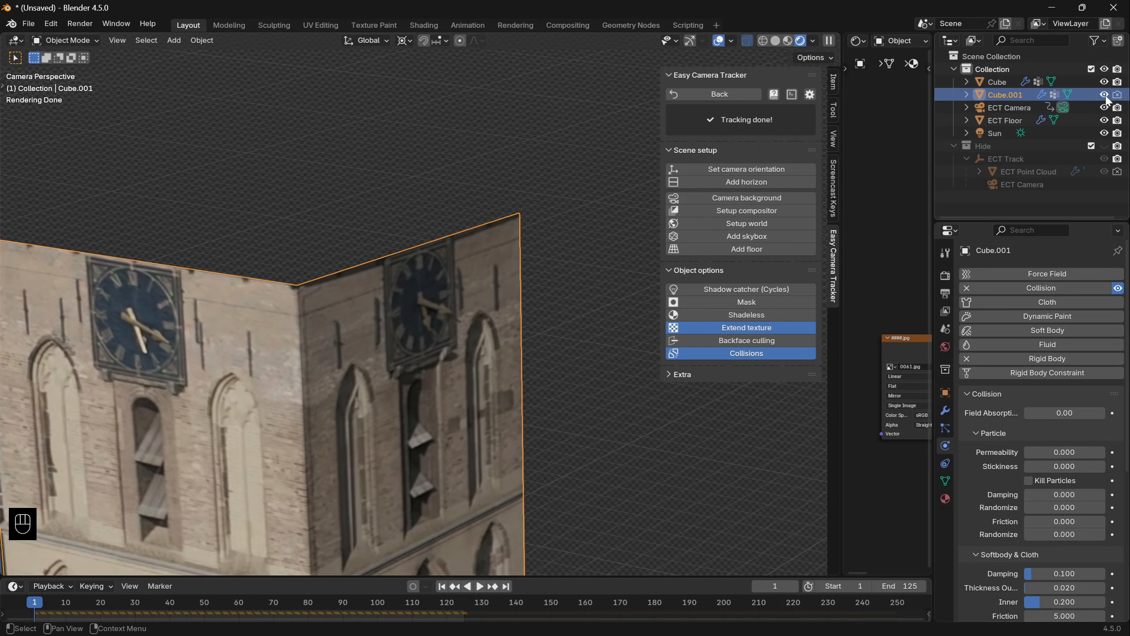
click(1105, 94)
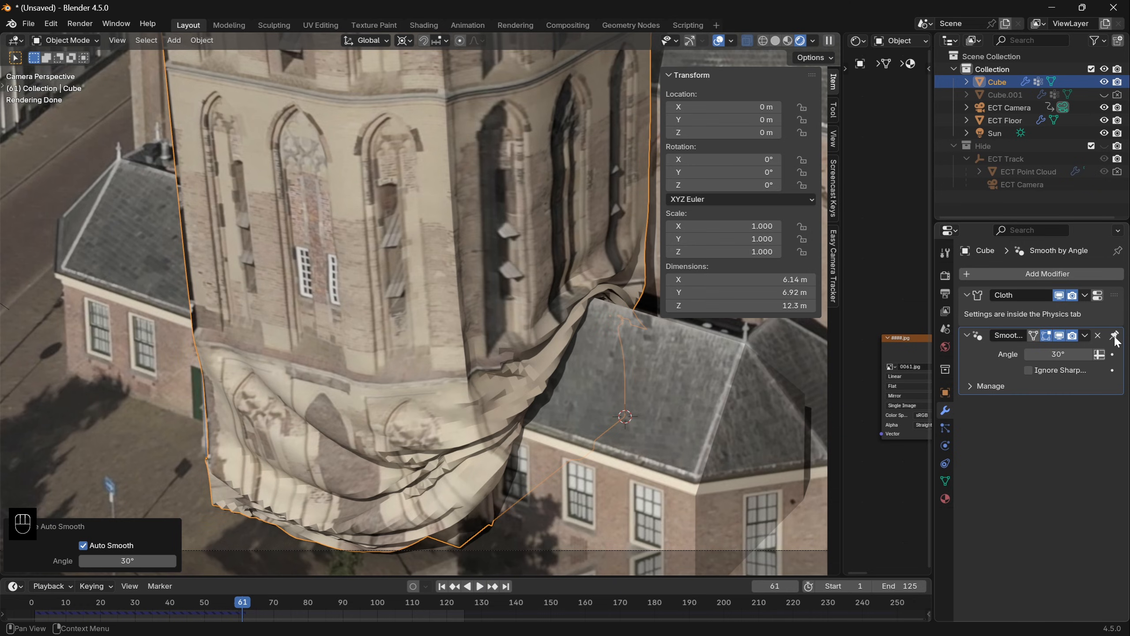
- Place the tower's Smooth by Angle modifier above Cloth and add a level 1 Subdivision modifier
drag(1115, 336, 1114, 294)
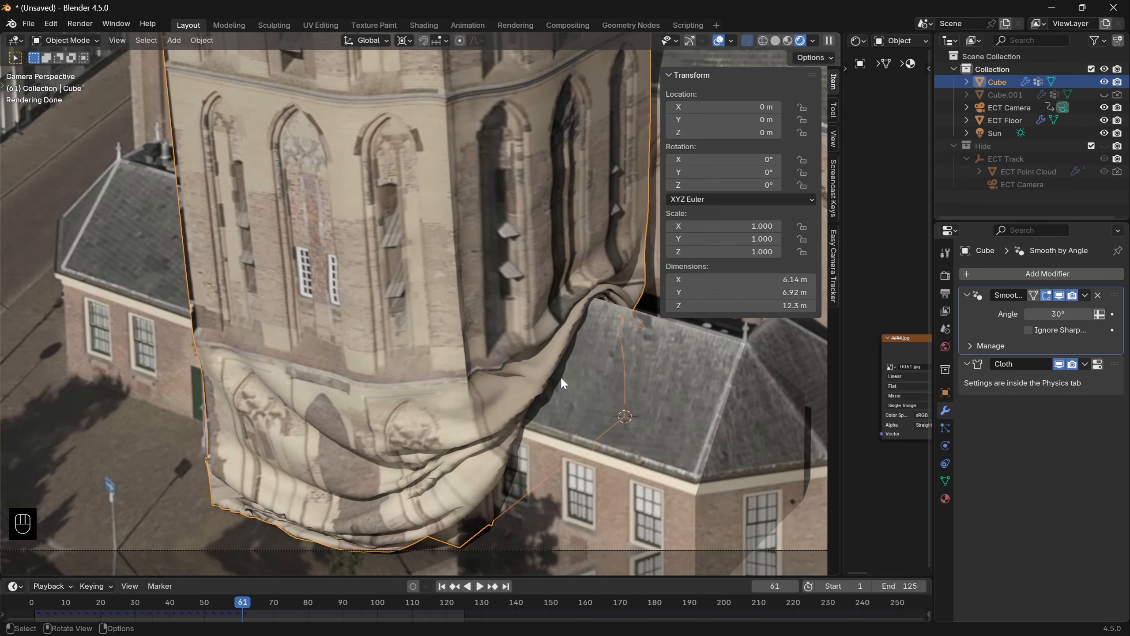
key(ctrl+1)
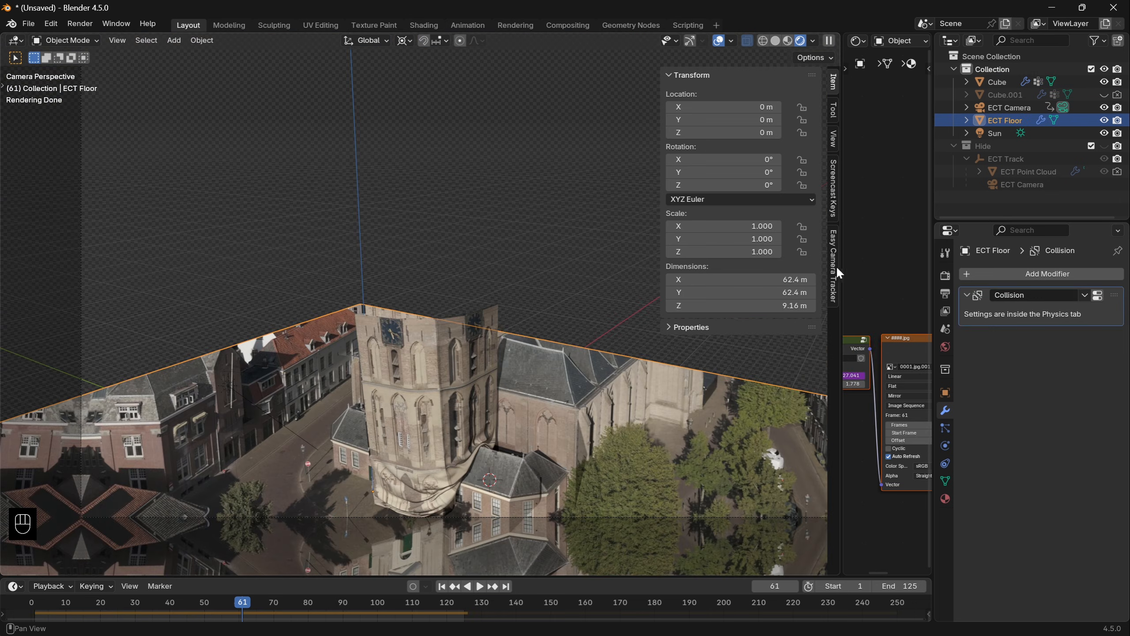
- Enable Shadow catcher (Cycles) for ECT Floor, render frame 61 and inspect the folds and the surroundings of the tower
click(835, 265)
click(769, 294)
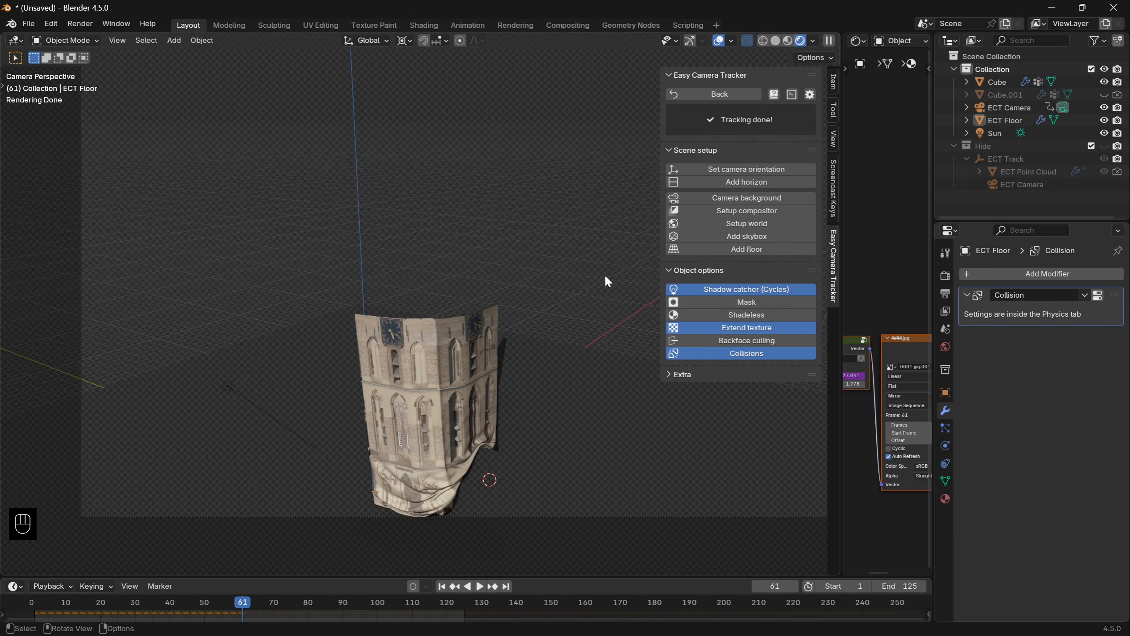
key(F12)
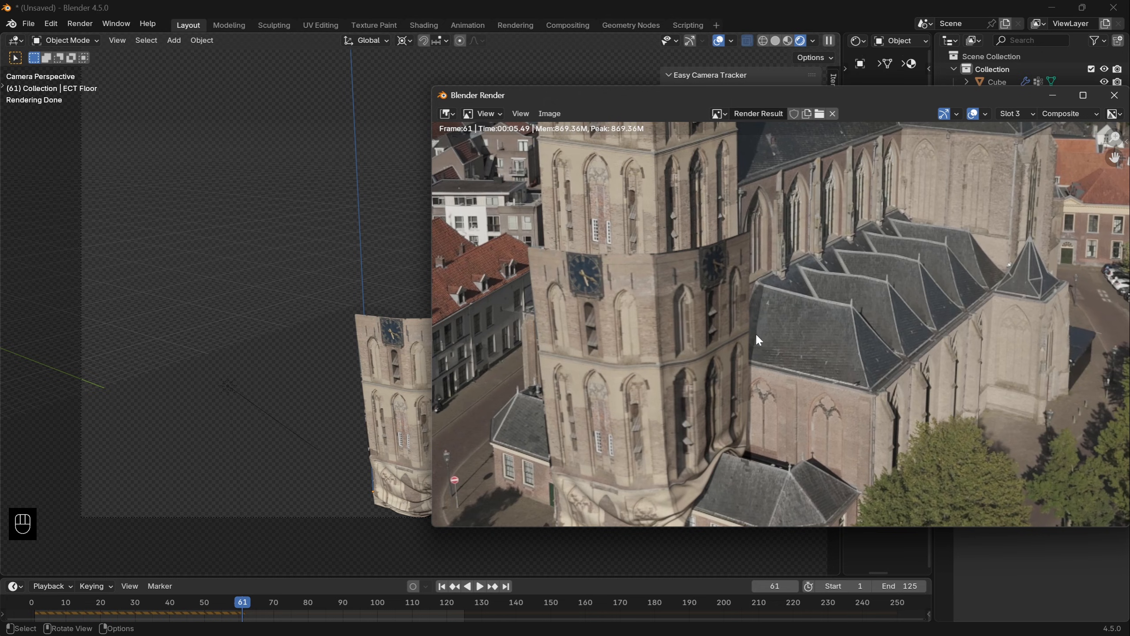
scroll(754, 395, up, 3)
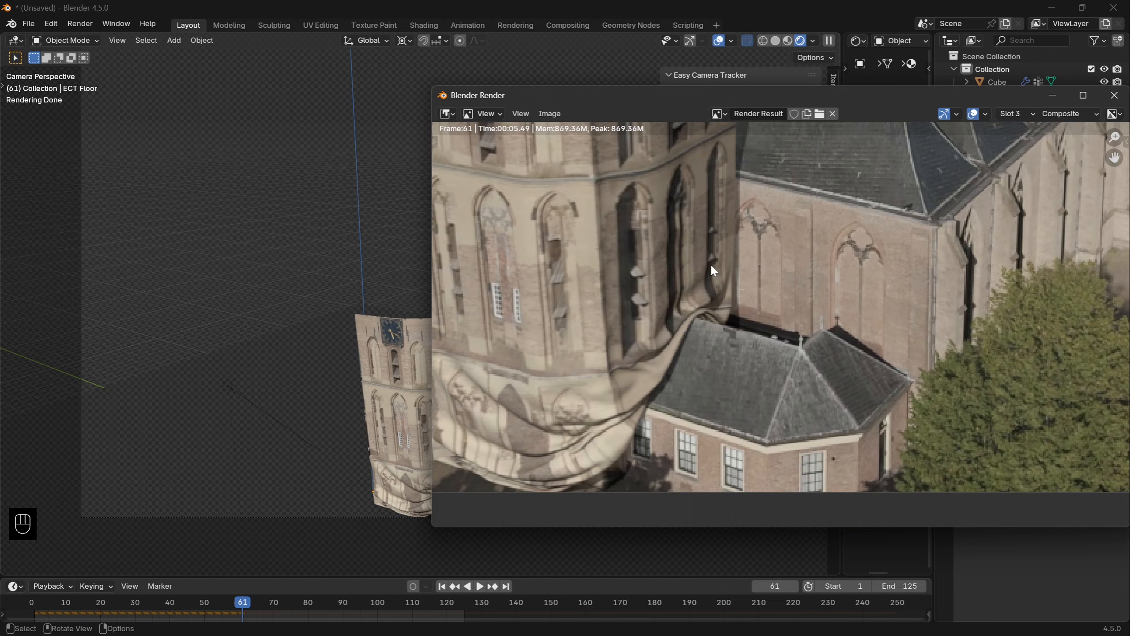
scroll(679, 373, down, 3)
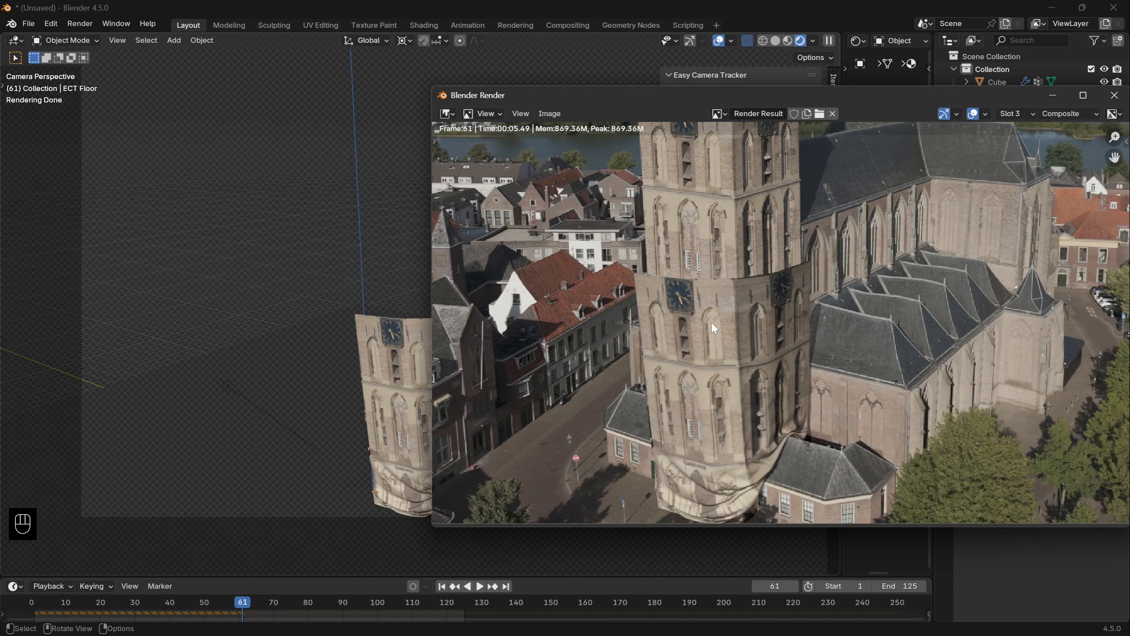
middle_drag(735, 302, 753, 393)
scroll(756, 376, down, 1)
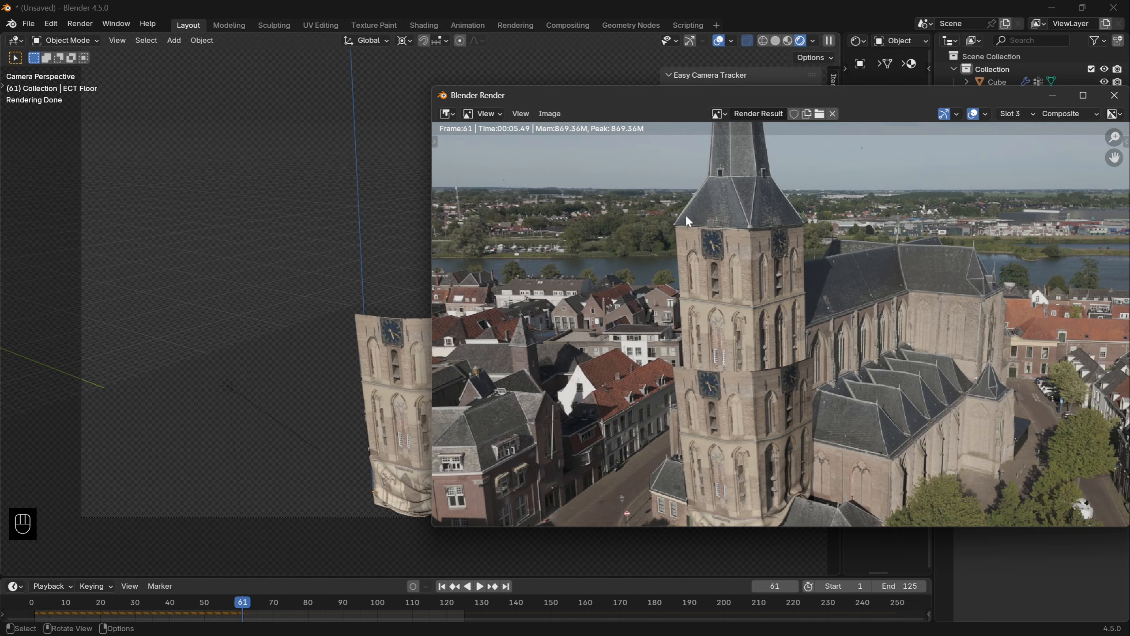
- Play church-3-final.mp4 from the ECT folder in the video player, and close the player
key(alt+Tab)
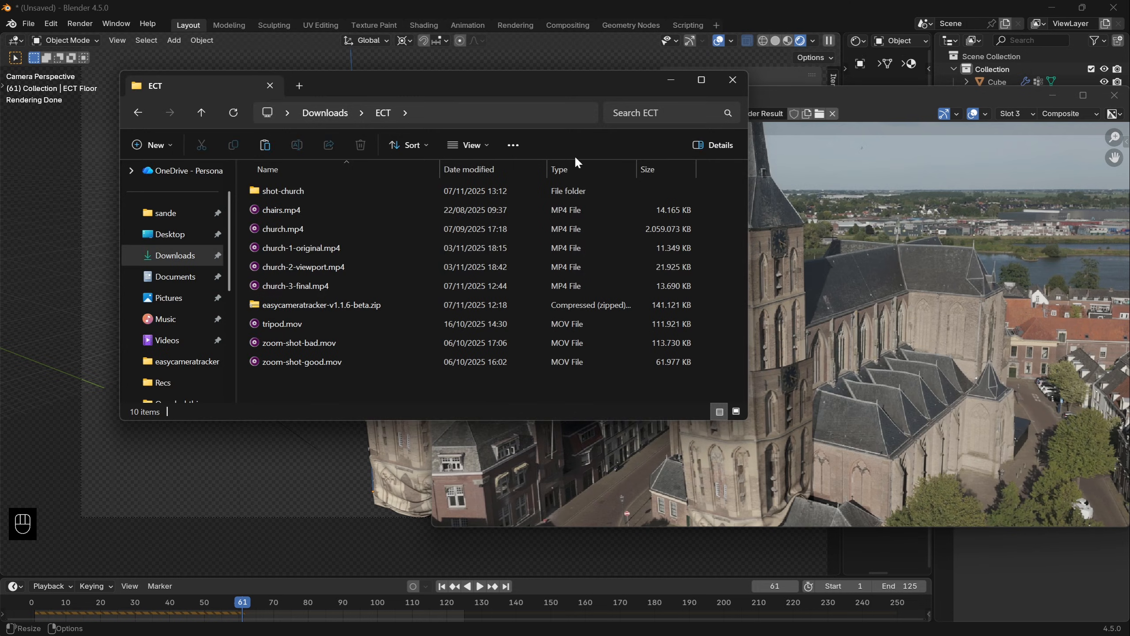
double_click(319, 281)
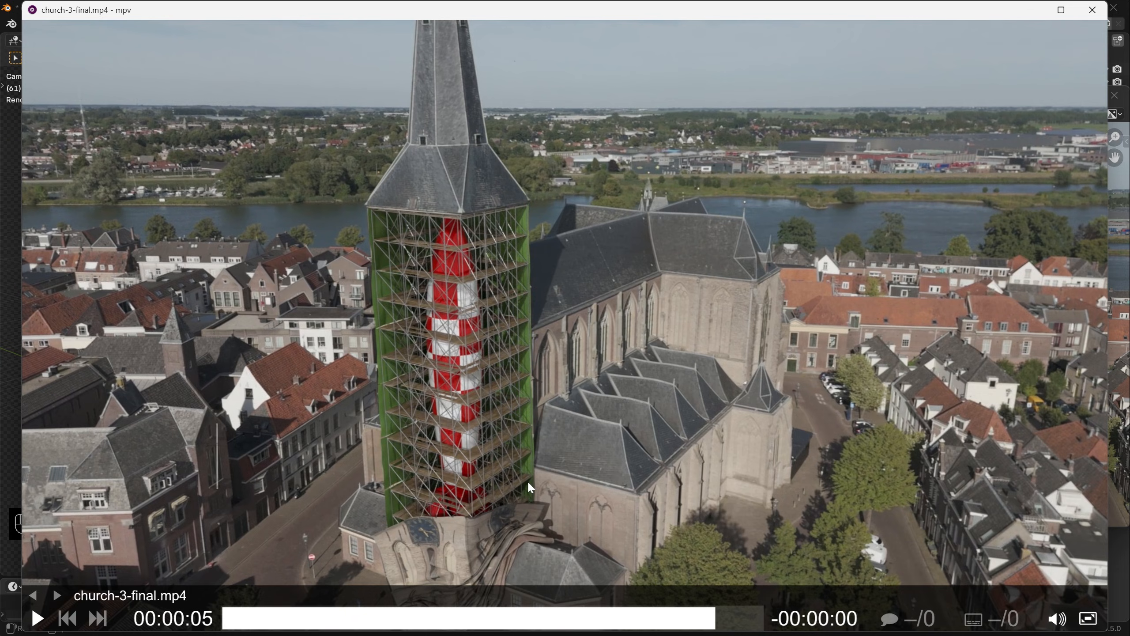
click(1092, 9)
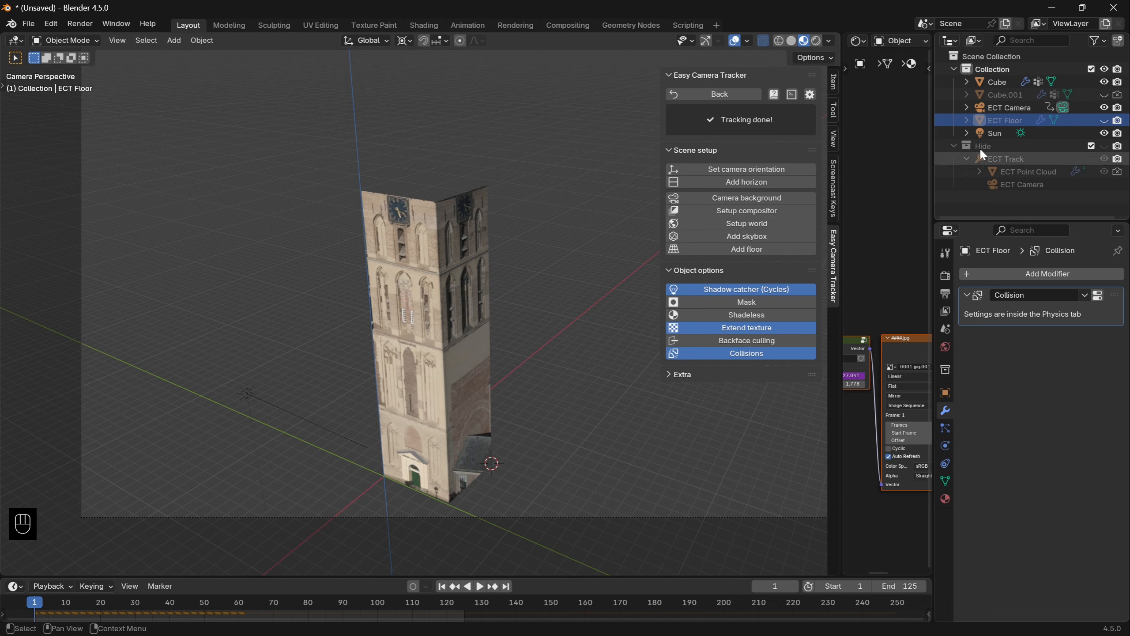
- Unhide Cube.001 and rename it collider tower, and rename Cube as tower
click(1106, 95)
double_click(1004, 94)
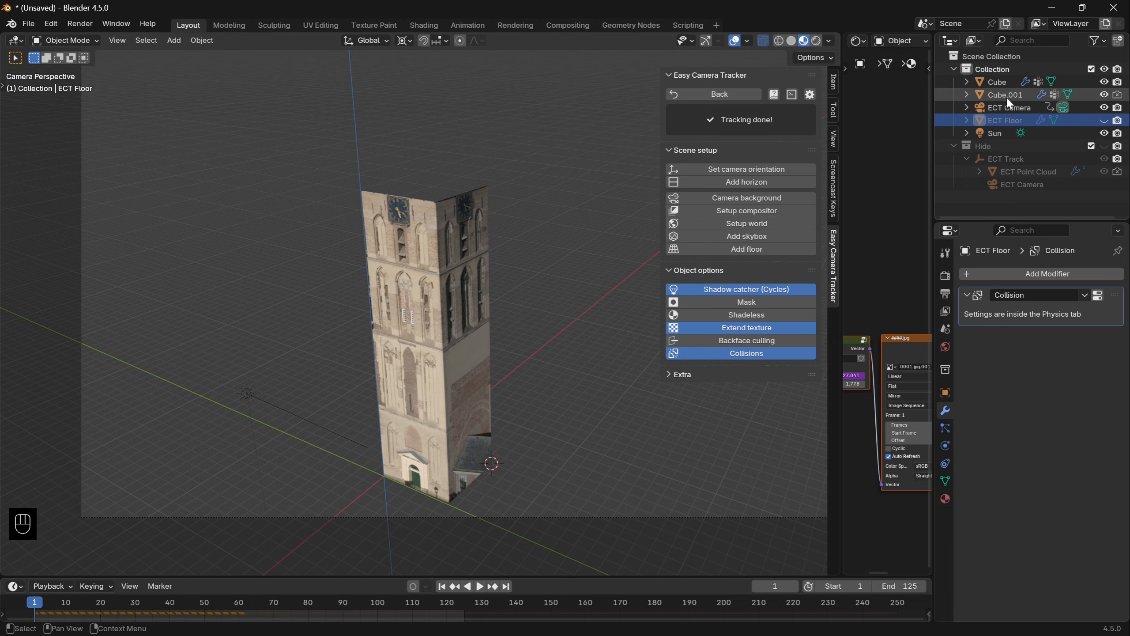
text(collider tower)
key(Return)
double_click(1004, 96)
text(tower)
key(Return)
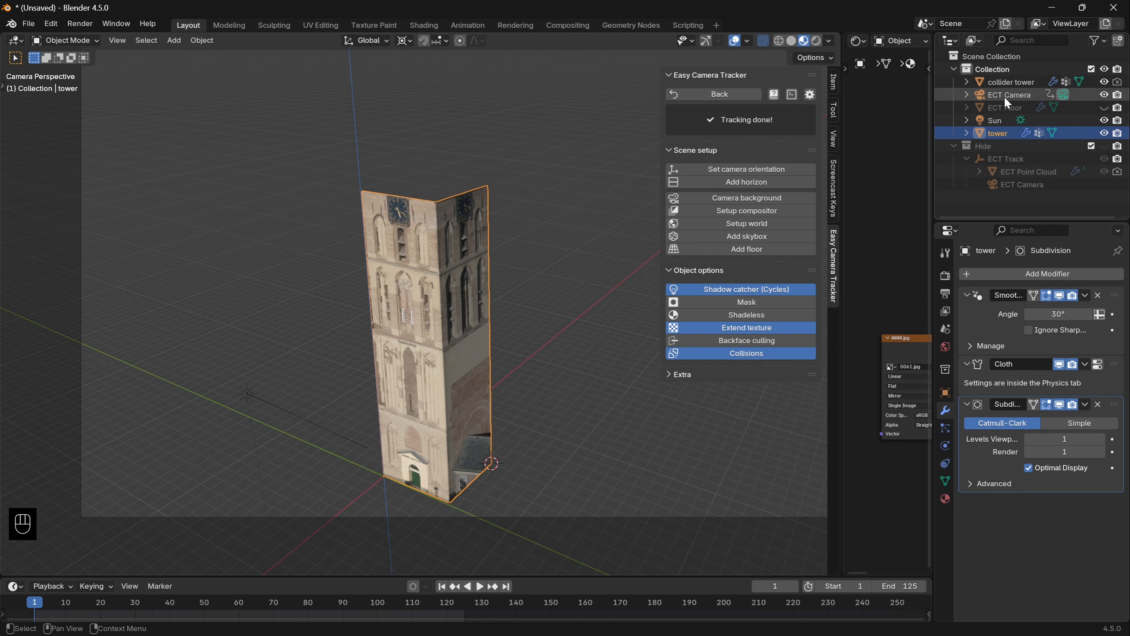
- Duplicate the two outer vertical edges of the collider tower in place and separate them into their own object
click(1004, 85)
key(Tab)
middle_drag(309, 382, 492, 369)
key(2)
alt+shift+click(551, 441)
key(shift+d)
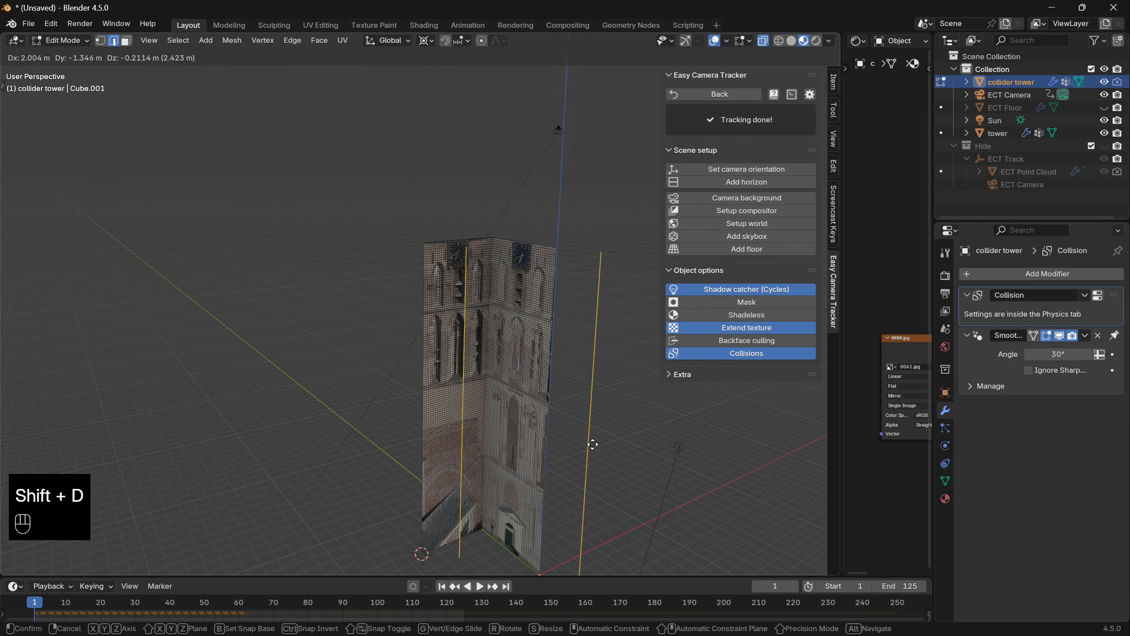
right_click(593, 444)
key(p)
click(592, 442)
key(Tab)
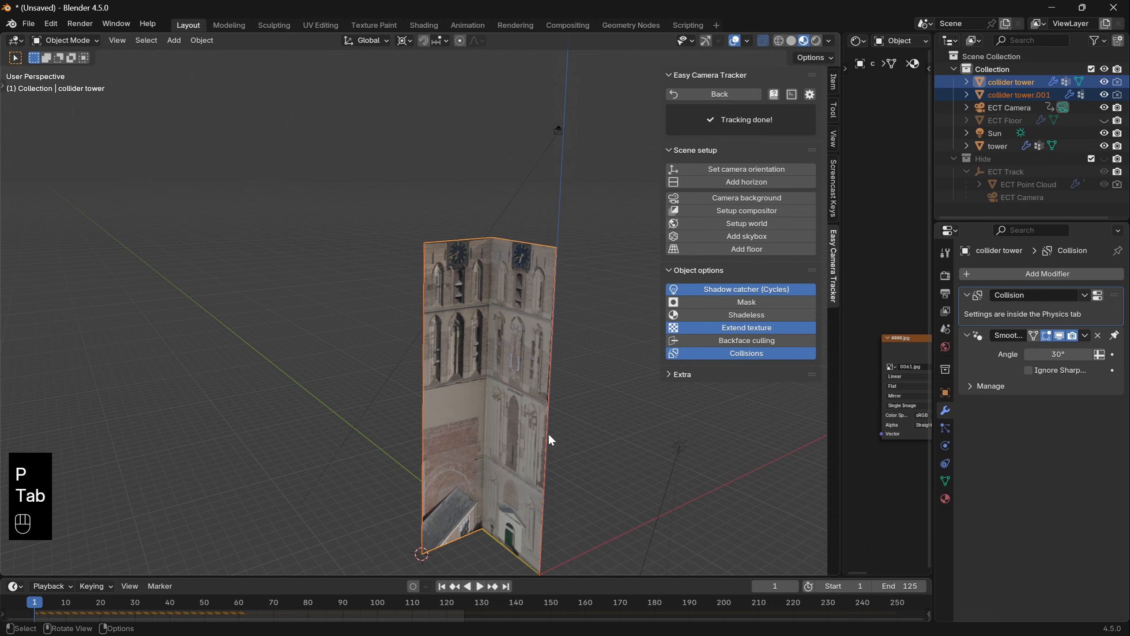
- Snap the 3D cursor to one of the separated vertical edges, the one away from the world origin
click(550, 435)
shift+middle_drag(590, 448, 589, 381)
key(Tab)
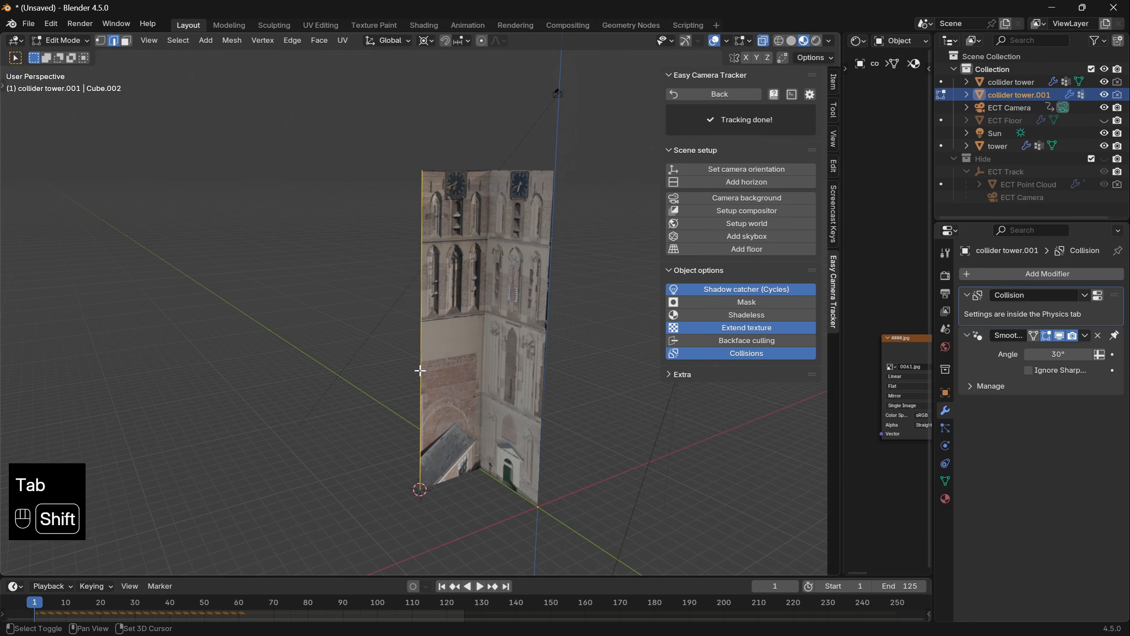
key(shift+s)
click(429, 445)
- Extrude the other vertical edge along X and scale it to 0 on X about the 3D cursor
alt+click(554, 342)
key(e)
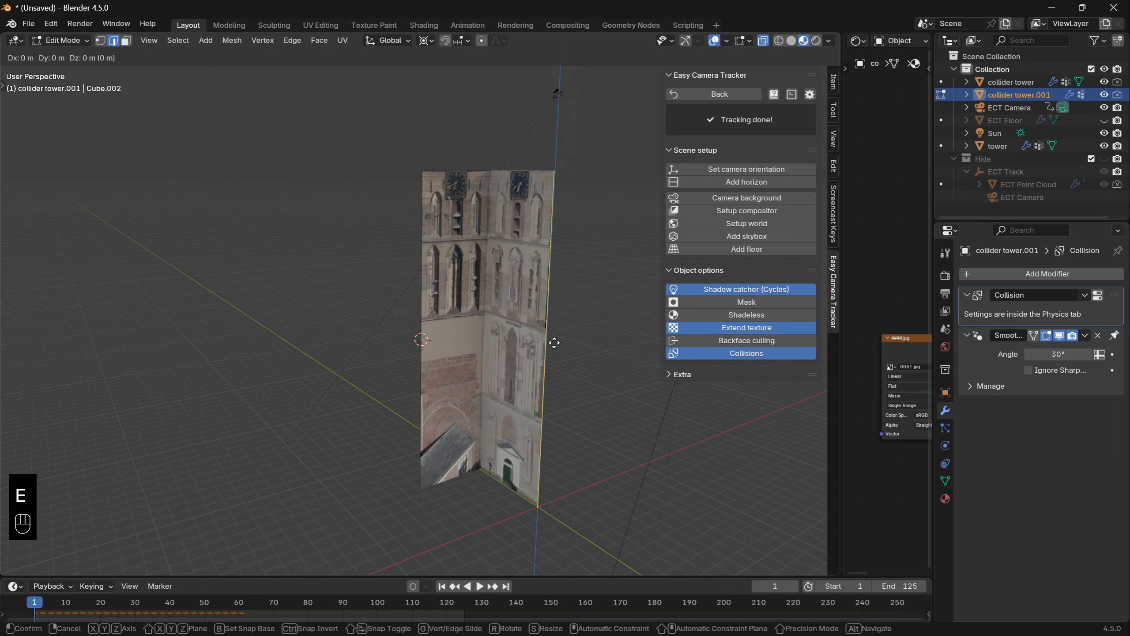
key(x)
click(554, 342)
text(sx)
text(0)
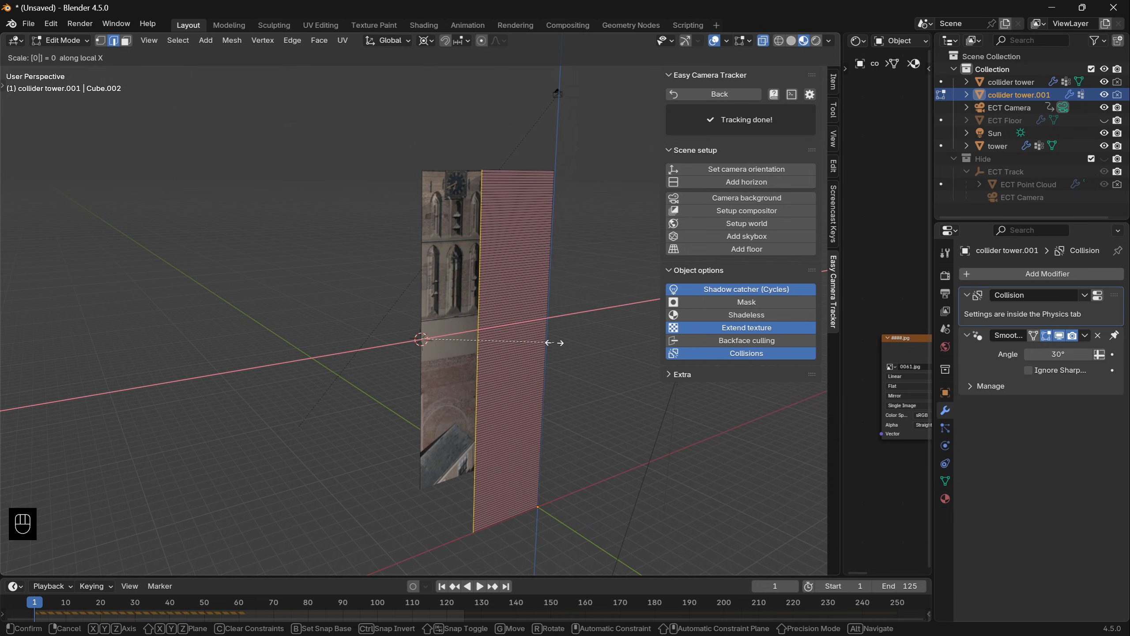
key(Return)
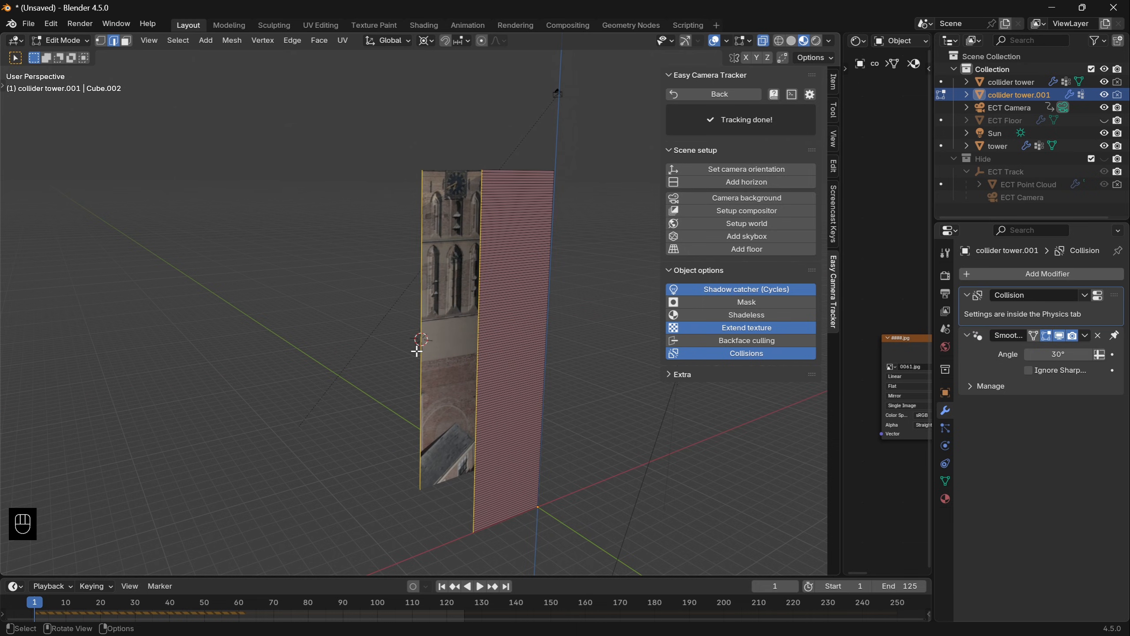
- Bridge the extruded edge and the opposite vertical edge with Bridge Edge Loops to form the second back wall
key(F3)
text(bridg)
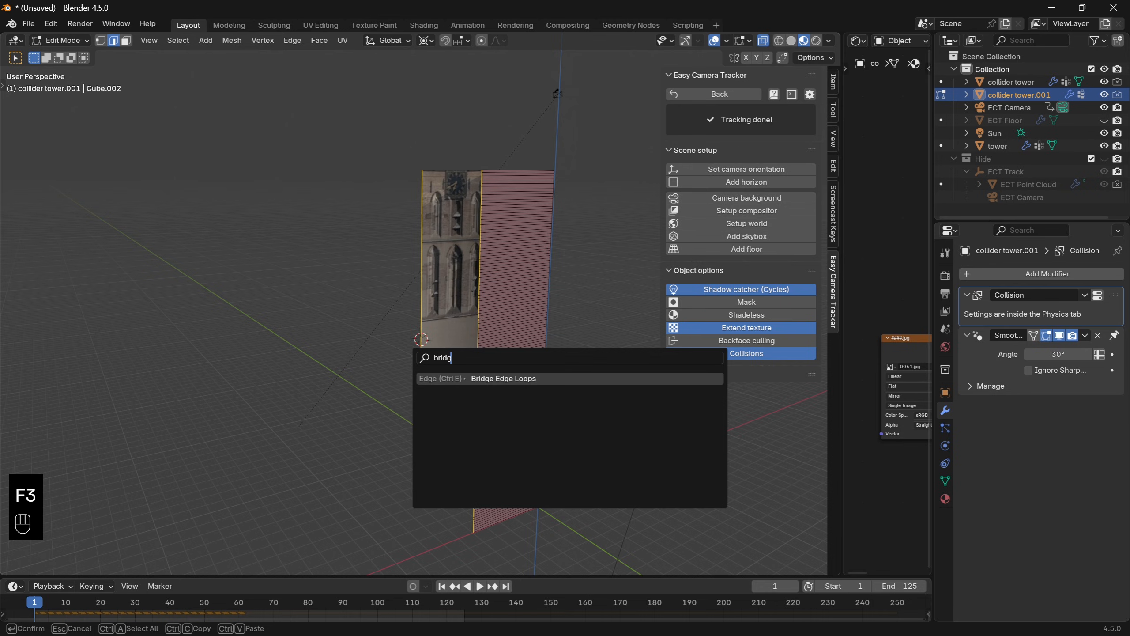
key(Return)
key(Tab)
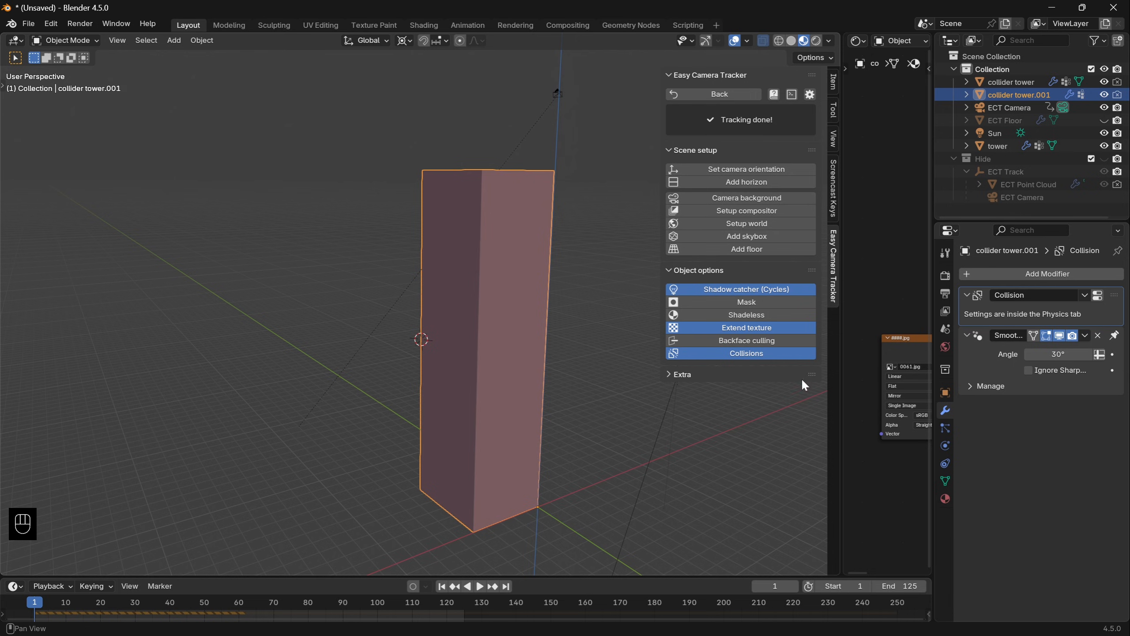
- Disable Collisions for the new back walls and preview the tower collapse briefly from the camera
click(751, 353)
key(KP_0)
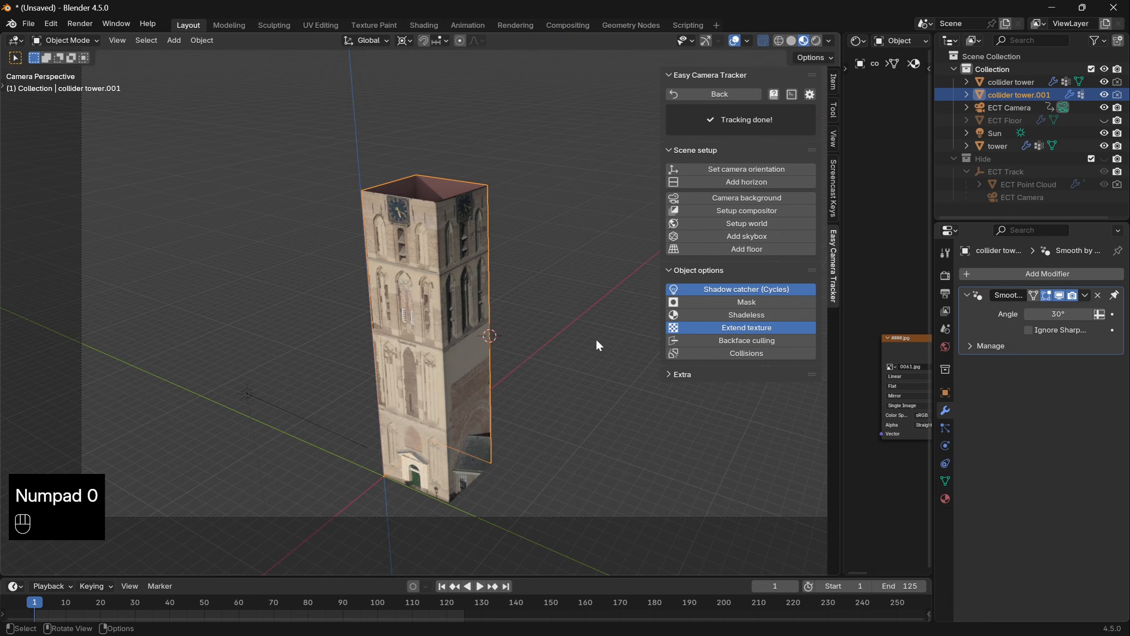
key(space)
key(space)
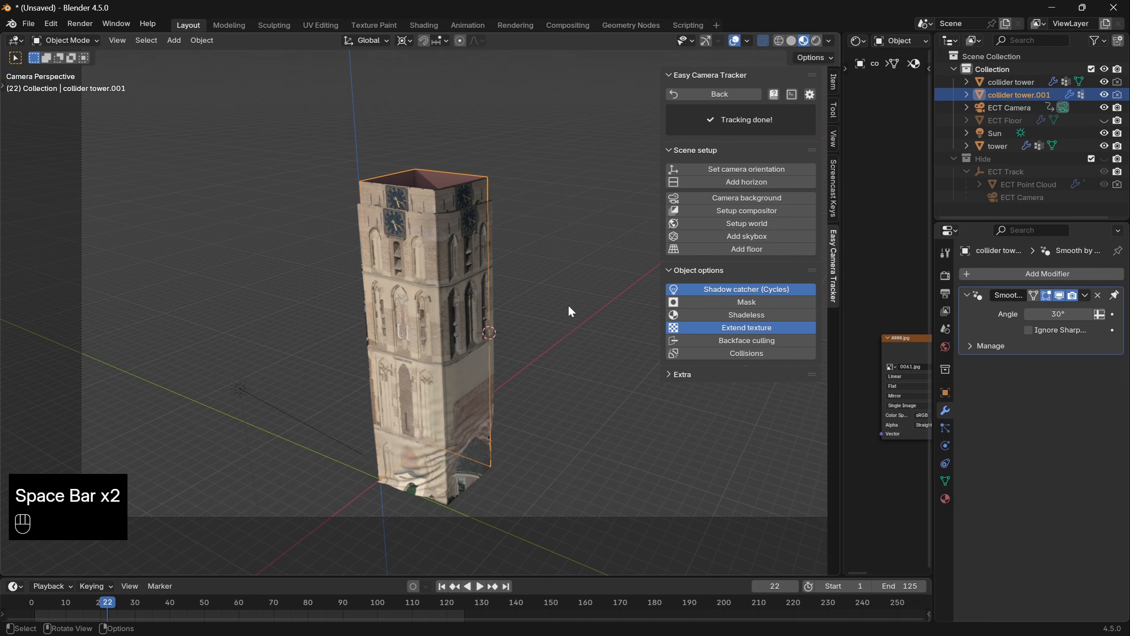
- Hide the collider tower in the viewport and rename the back walls object as backdrop
click(1104, 81)
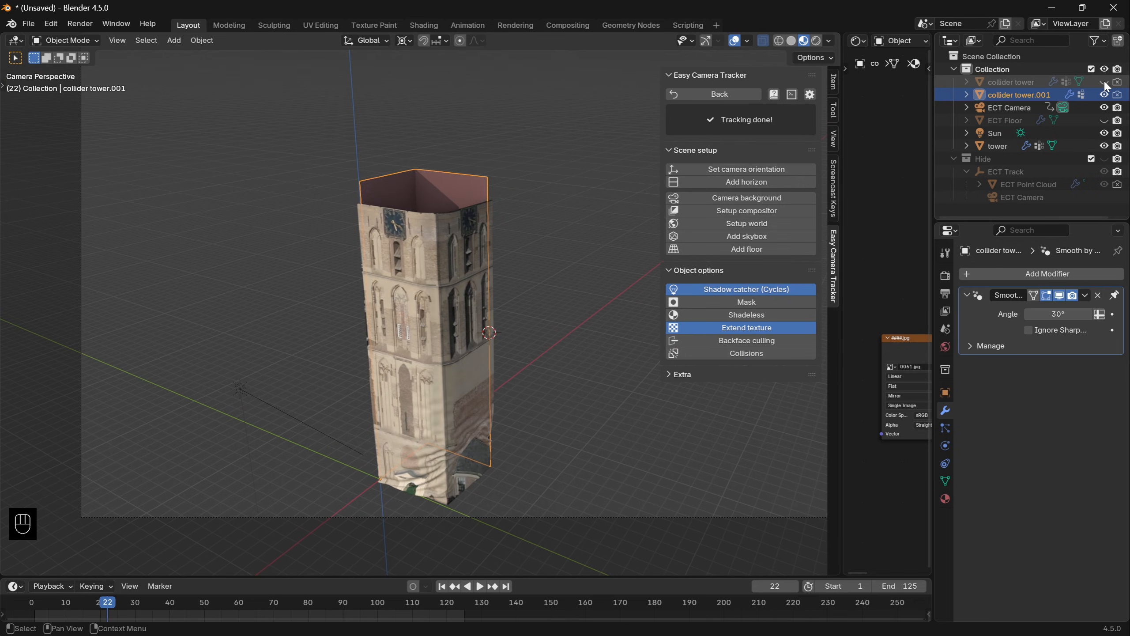
double_click(1023, 95)
text(backdrop)
key(Return)
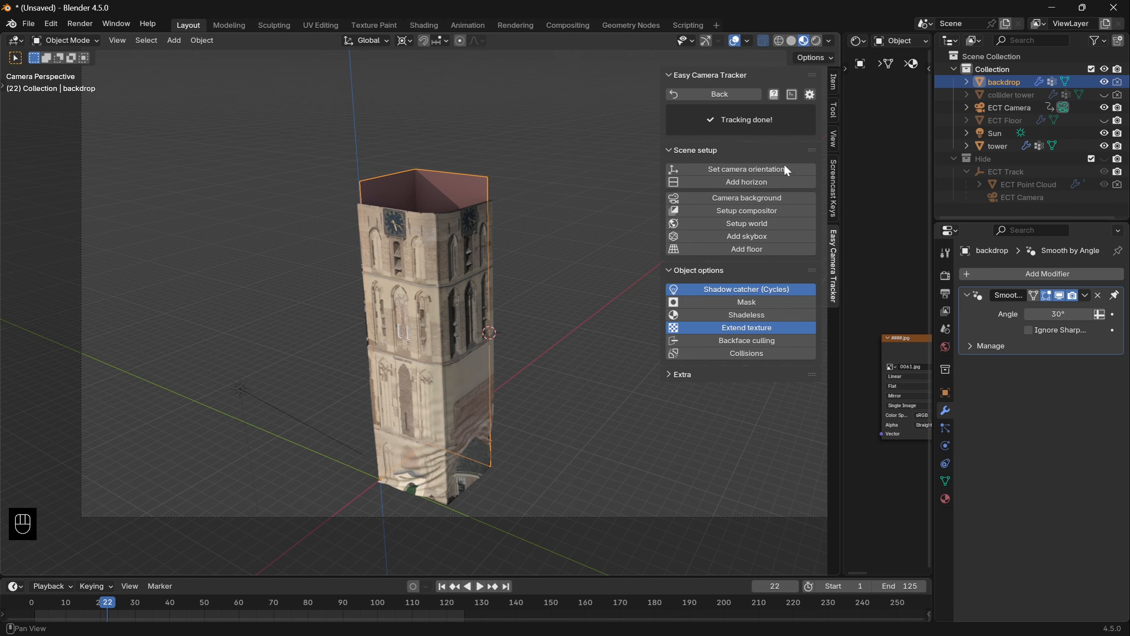
- Enable the camera background and play the collapse to check the backdrop against the footage
click(753, 199)
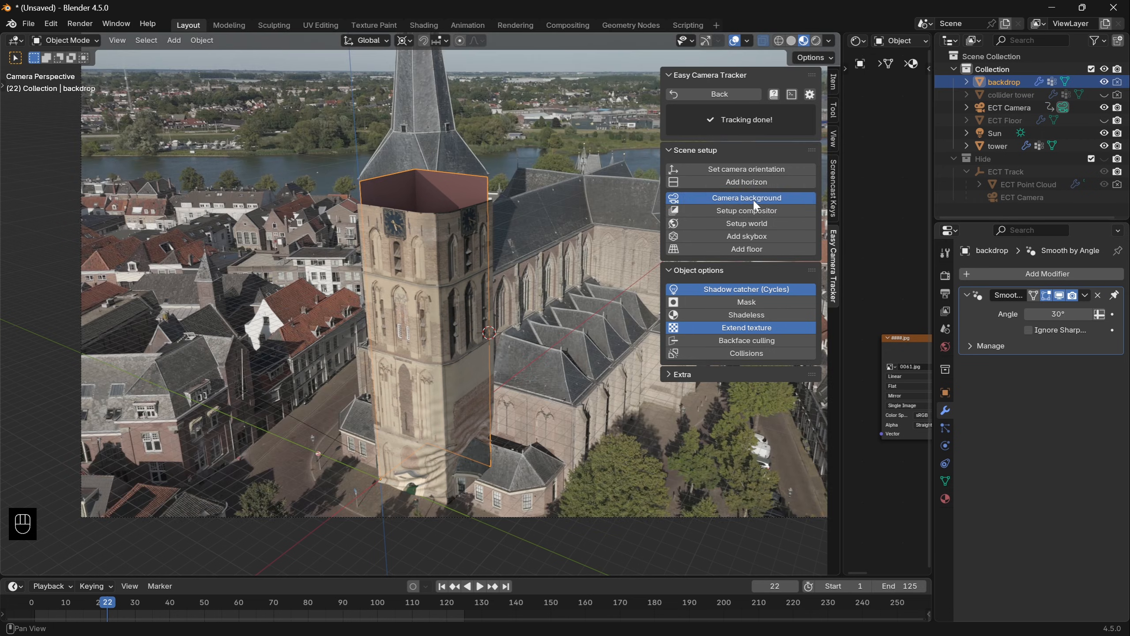
key(space)
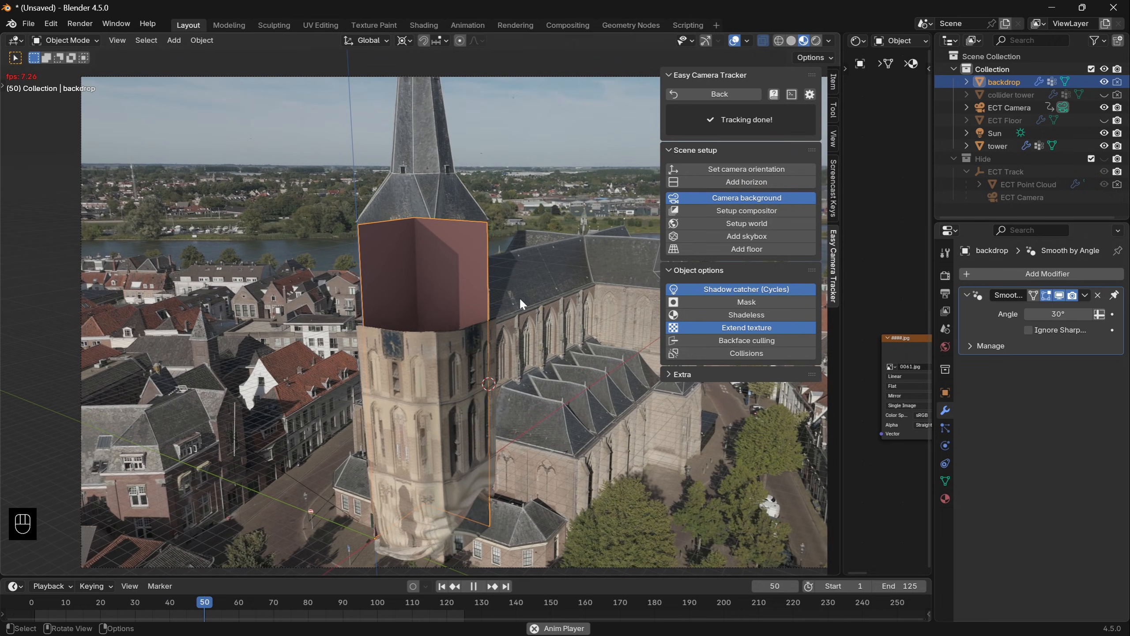
click(576, 306)
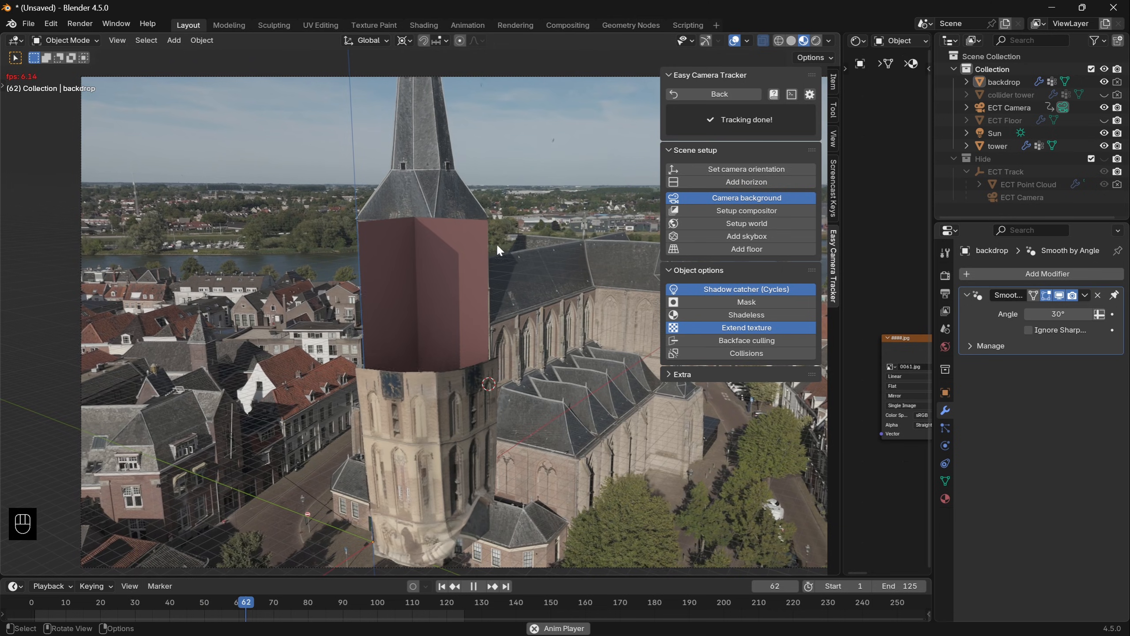
key(Escape)
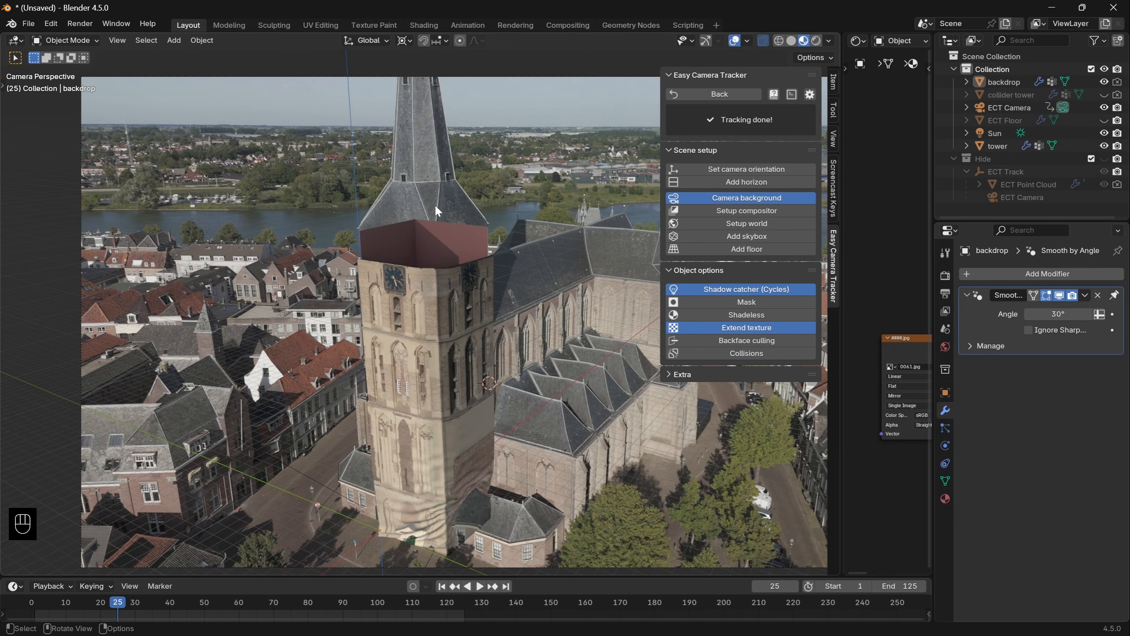
- Return to frame 1, unhide the collider tower and separate its top edge loop into a new object
key(shift+Left)
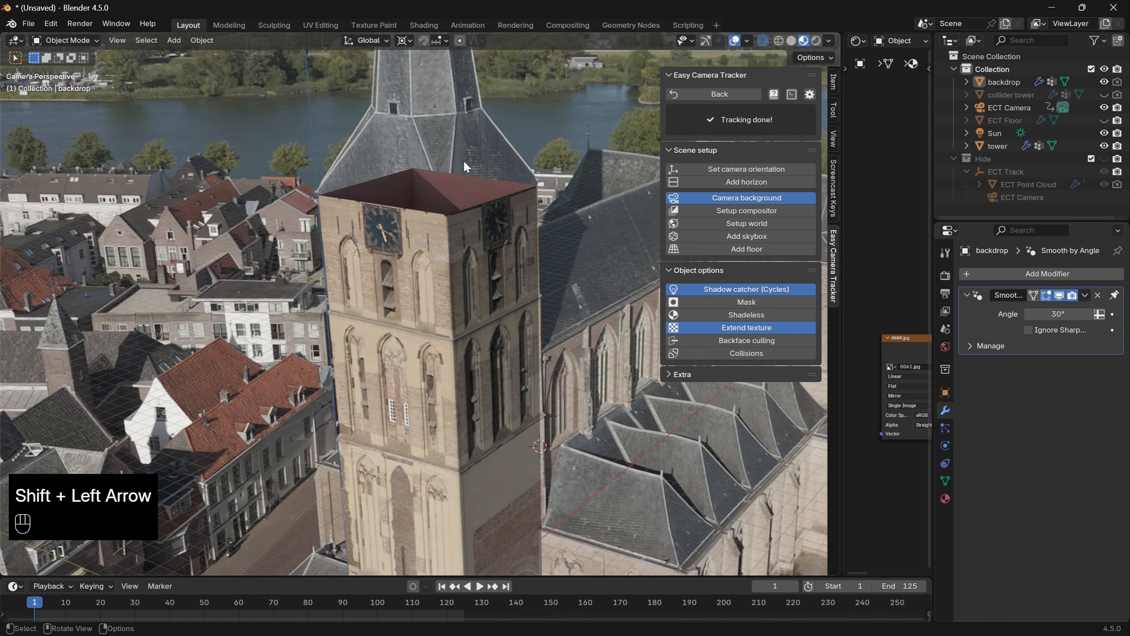
shift+middle_drag(464, 162, 457, 248)
scroll(458, 250, up, 2)
click(1104, 95)
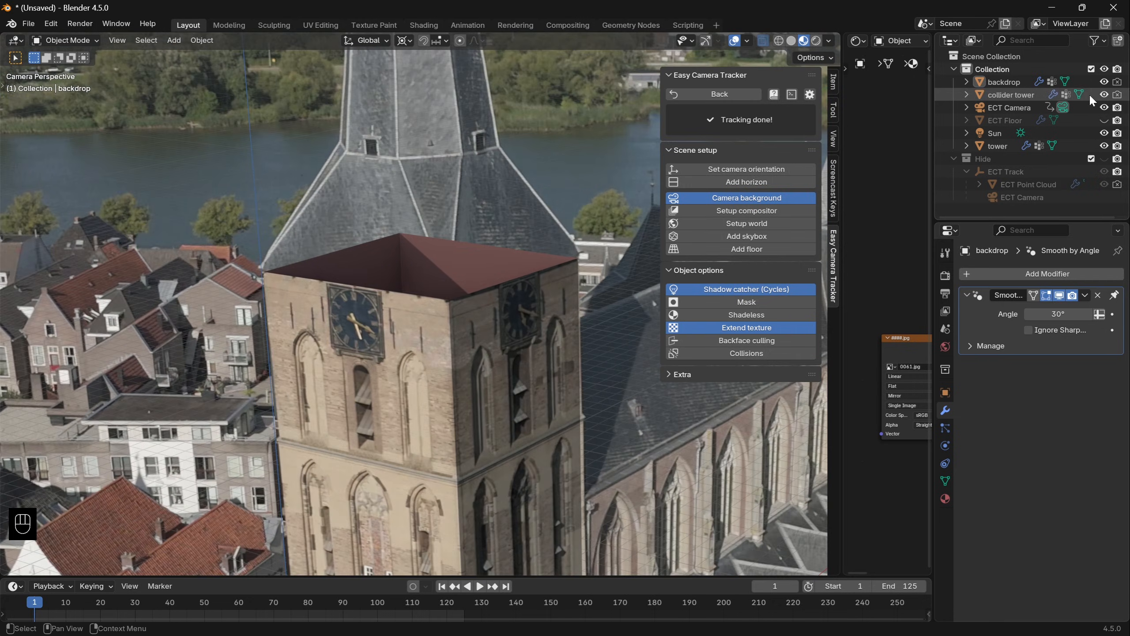
click(1016, 95)
key(Tab)
alt+click(471, 286)
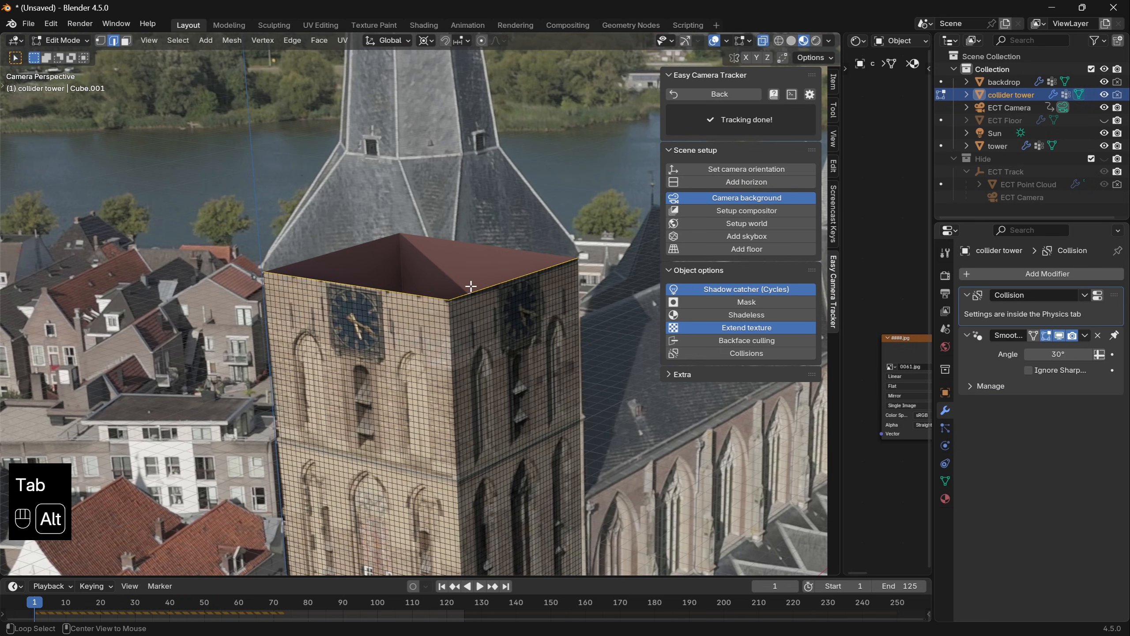
key(p)
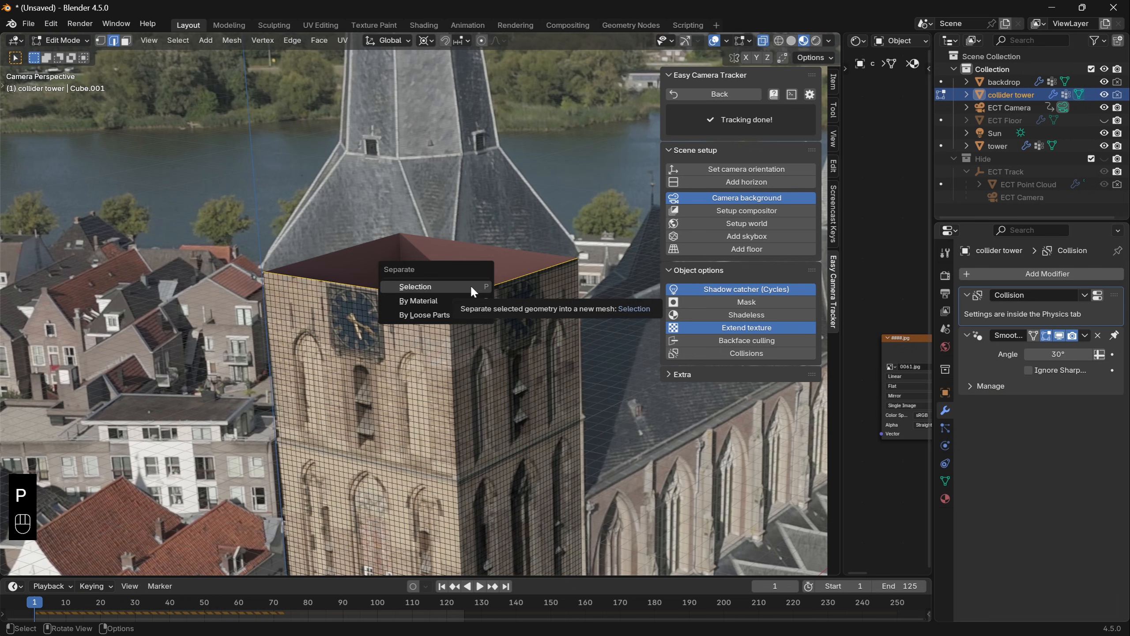
click(470, 285)
- Extrude all of the separated top edges upward along Z to form walls covering the base of the spire
key(Tab)
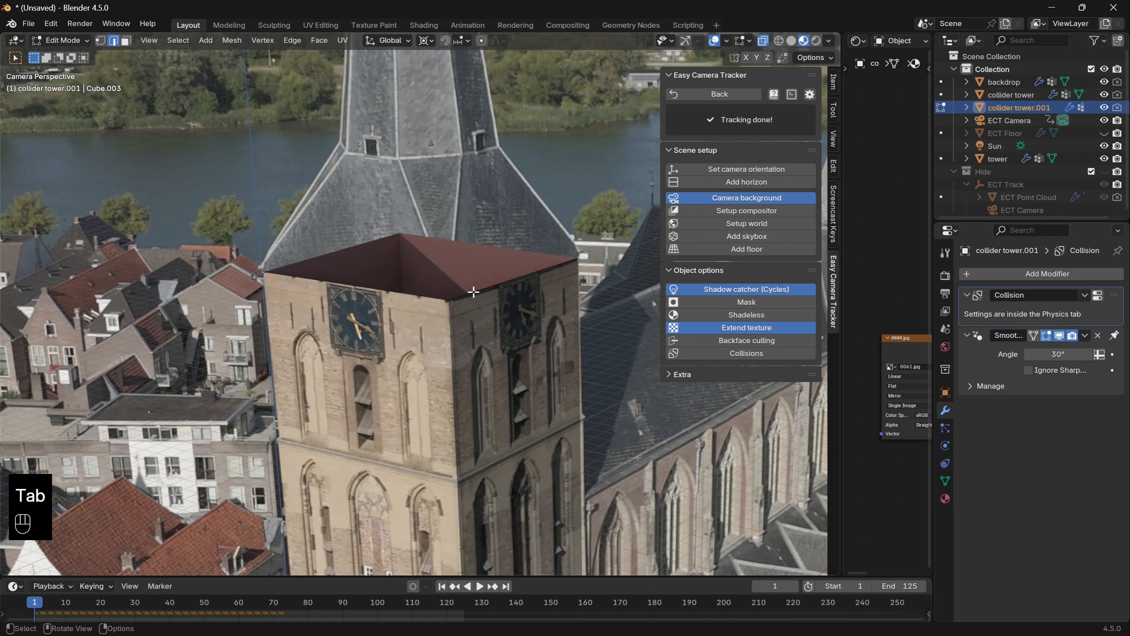
key(a)
key(e)
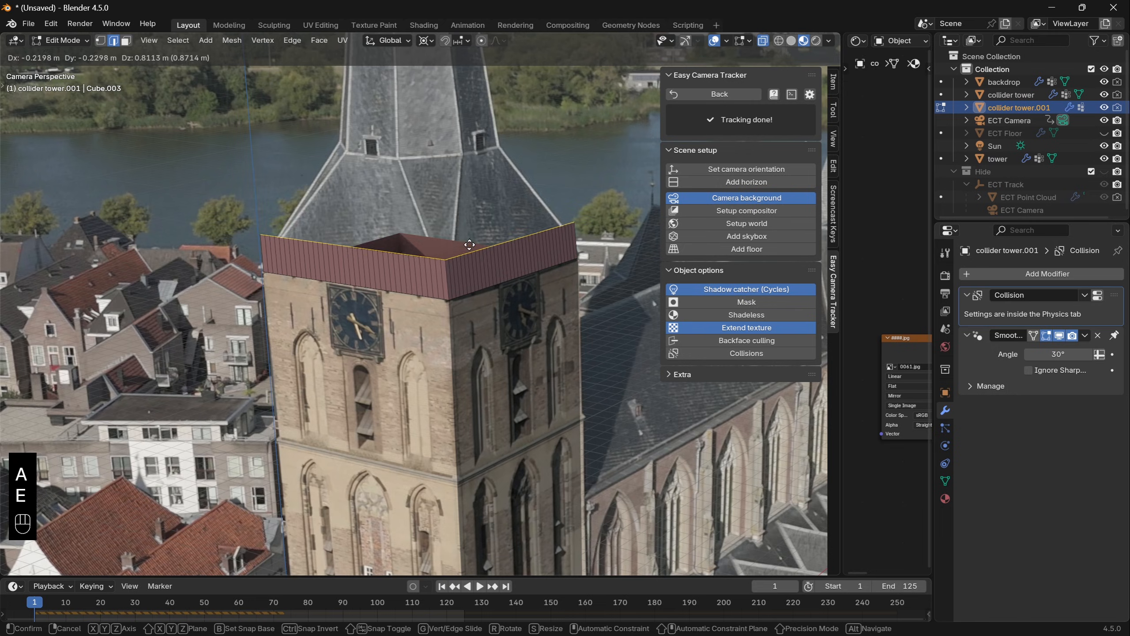
key(z)
click(461, 163)
key(Tab)
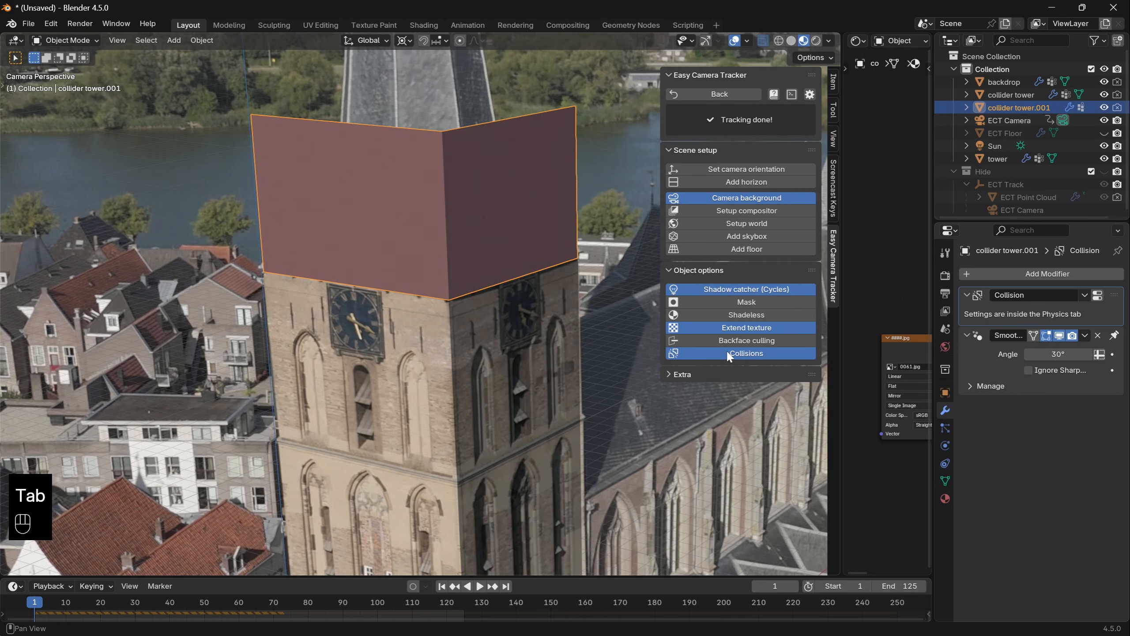
- Turn off collisions and enable the mask option for the walls around the spire base, and play the collapse to check
click(728, 351)
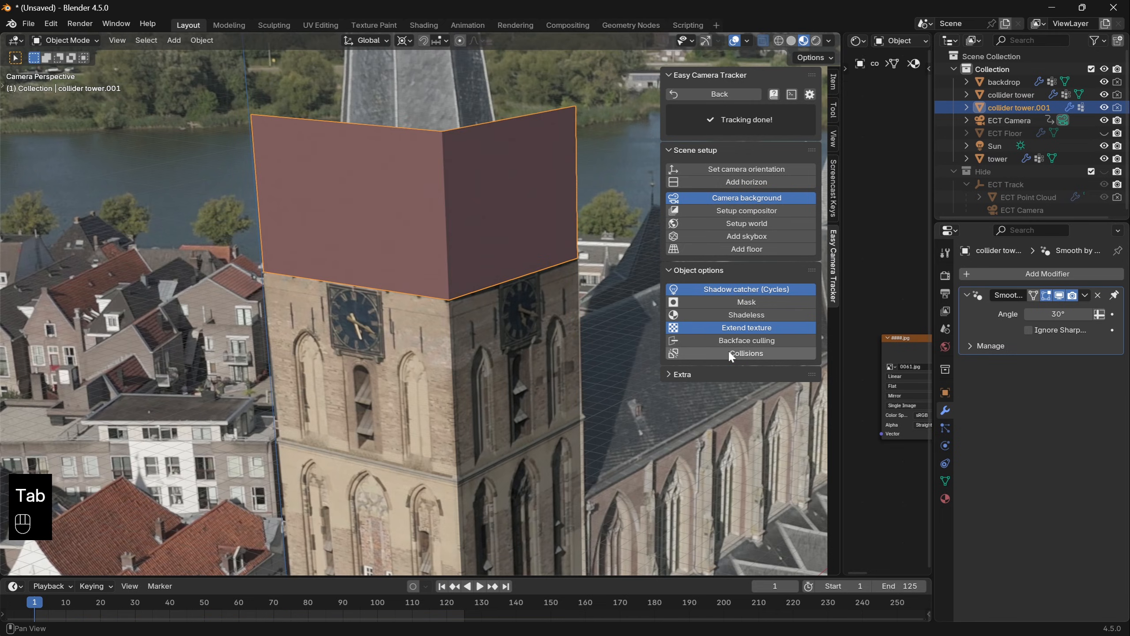
click(753, 303)
key(space)
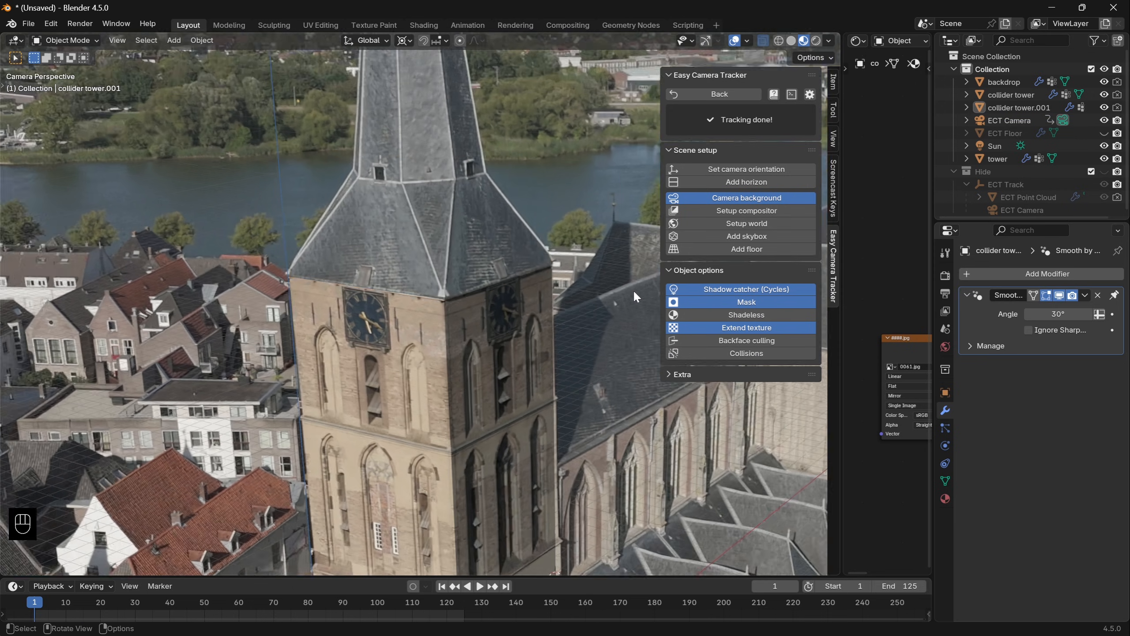
key(space)
- Hide the collider tower in the viewport and rename the collider tower.001 object as mask
click(489, 281)
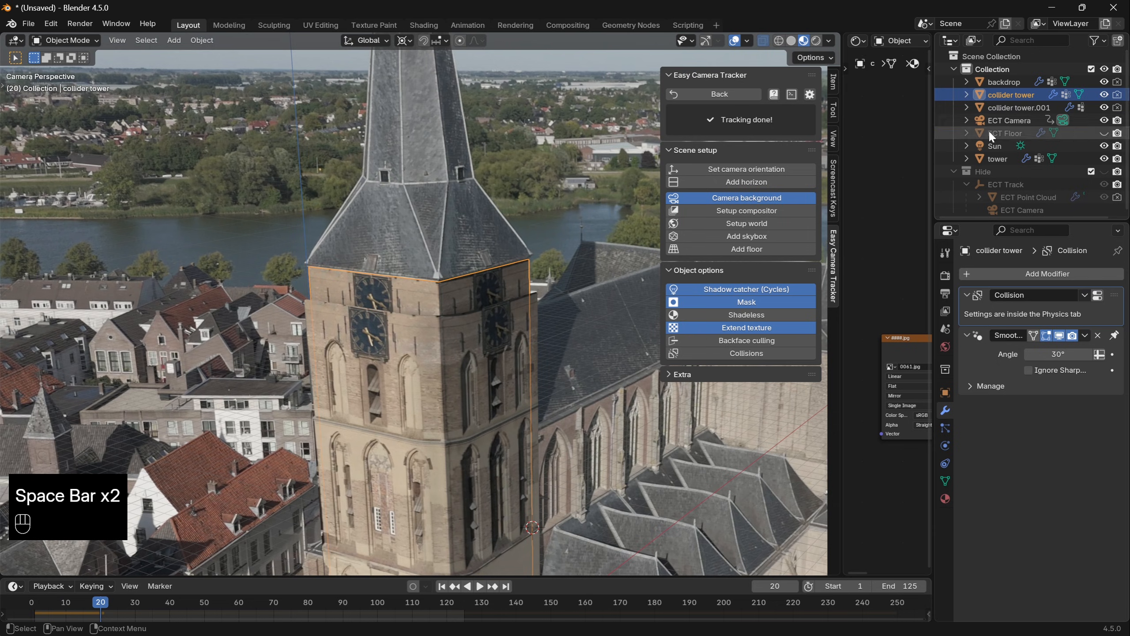
click(1104, 95)
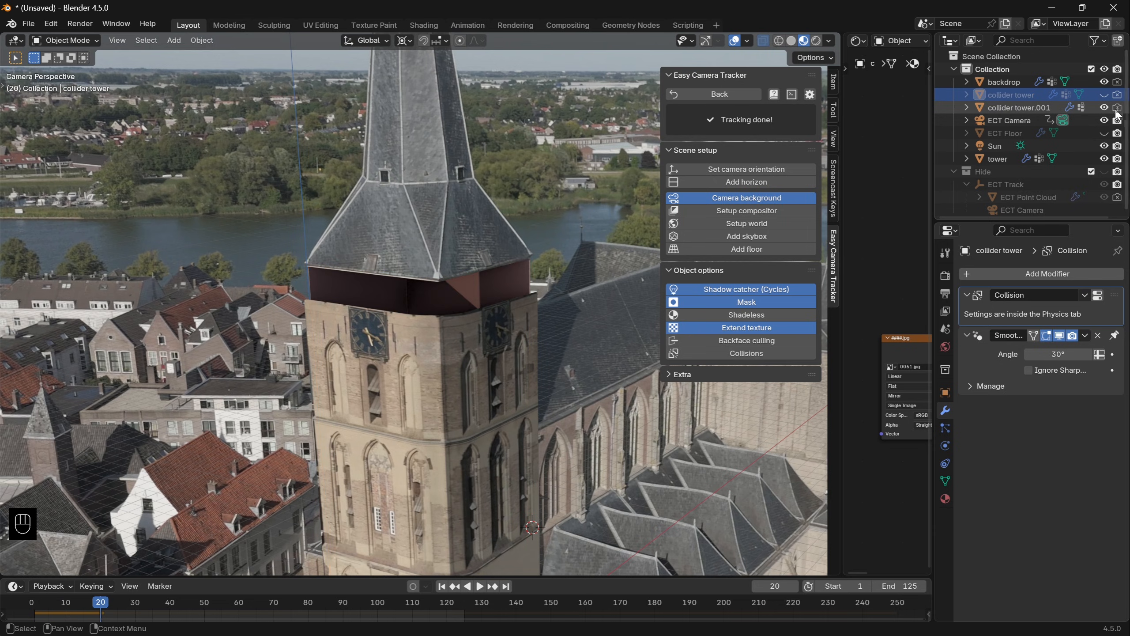
double_click(1032, 108)
text(mask)
key(Return)
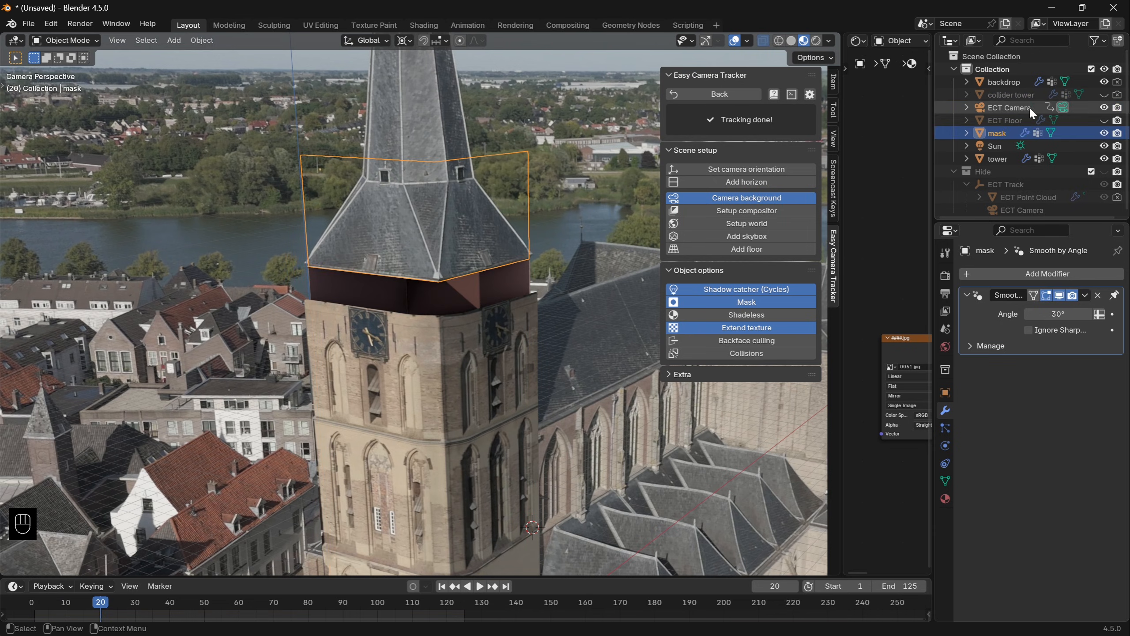
- Play the collapse further to check the mask, and extrude its open side edge outward to widen the covered area
key(space)
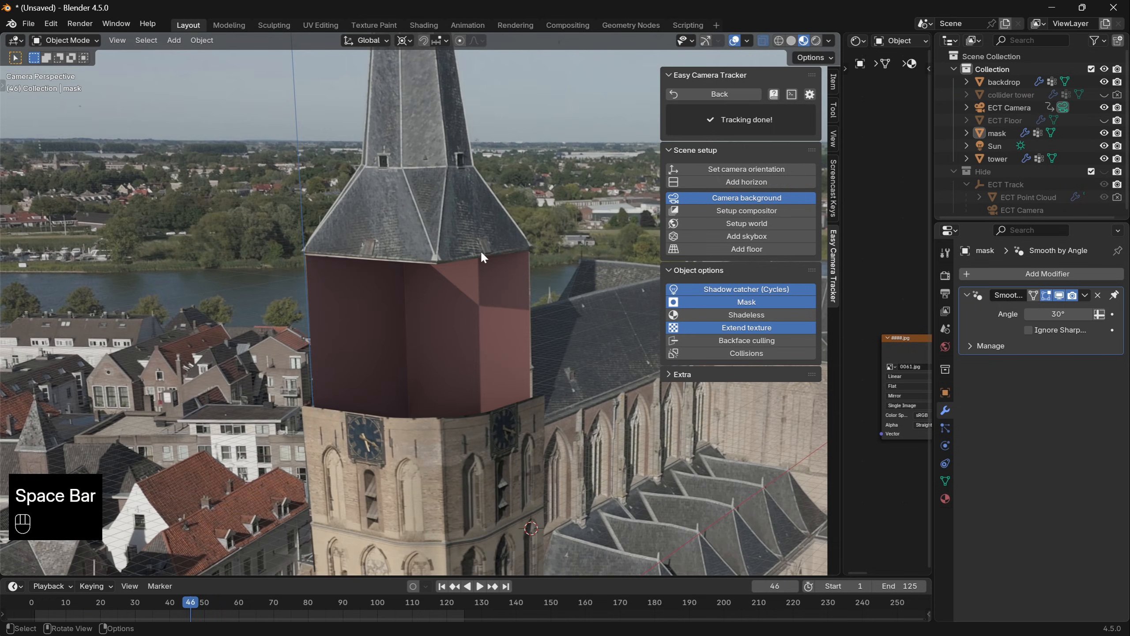
click(403, 217)
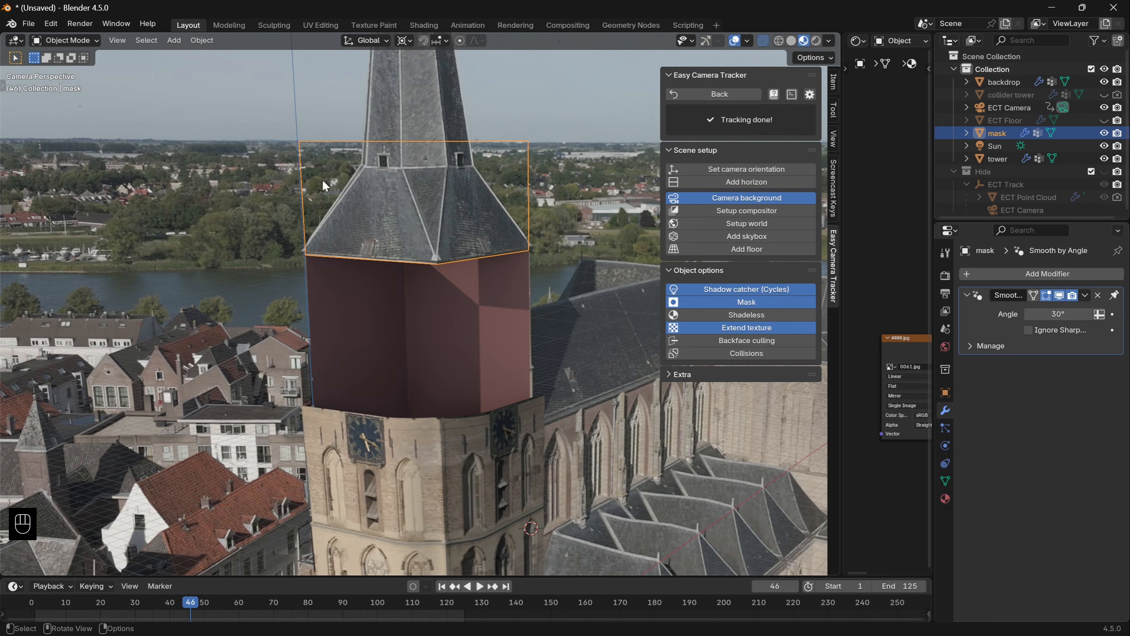
middle_drag(265, 201, 380, 266)
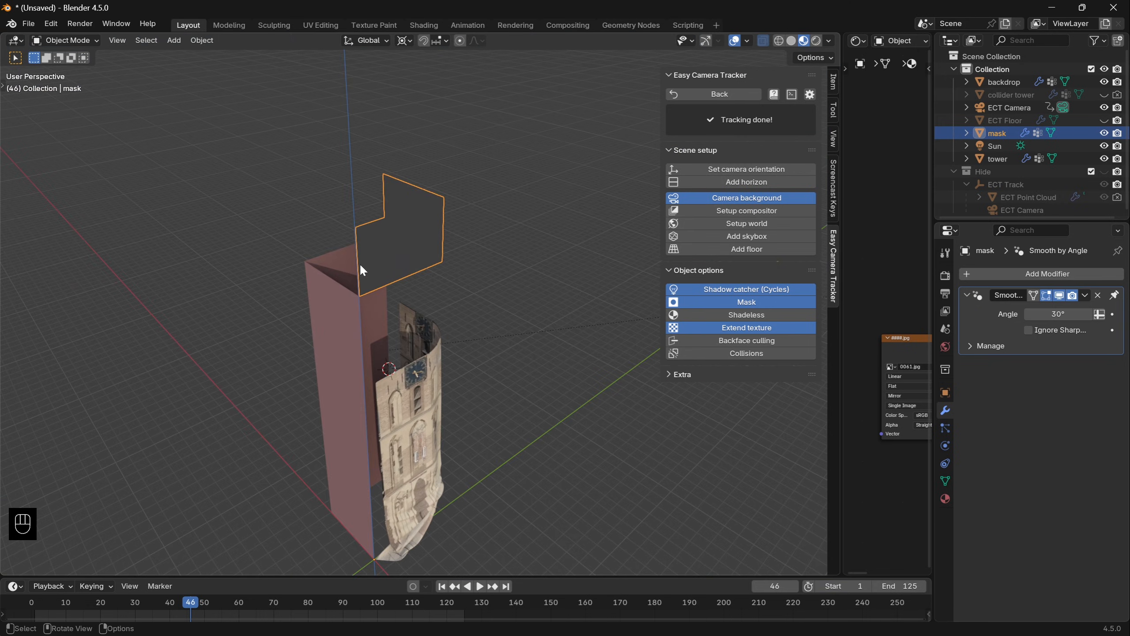
key(Tab)
alt+click(358, 267)
key(e)
click(295, 309)
- Raise the mask's top edges about 4.72 m along Z and return to Object Mode
key(g)
key(z)
click(425, 248)
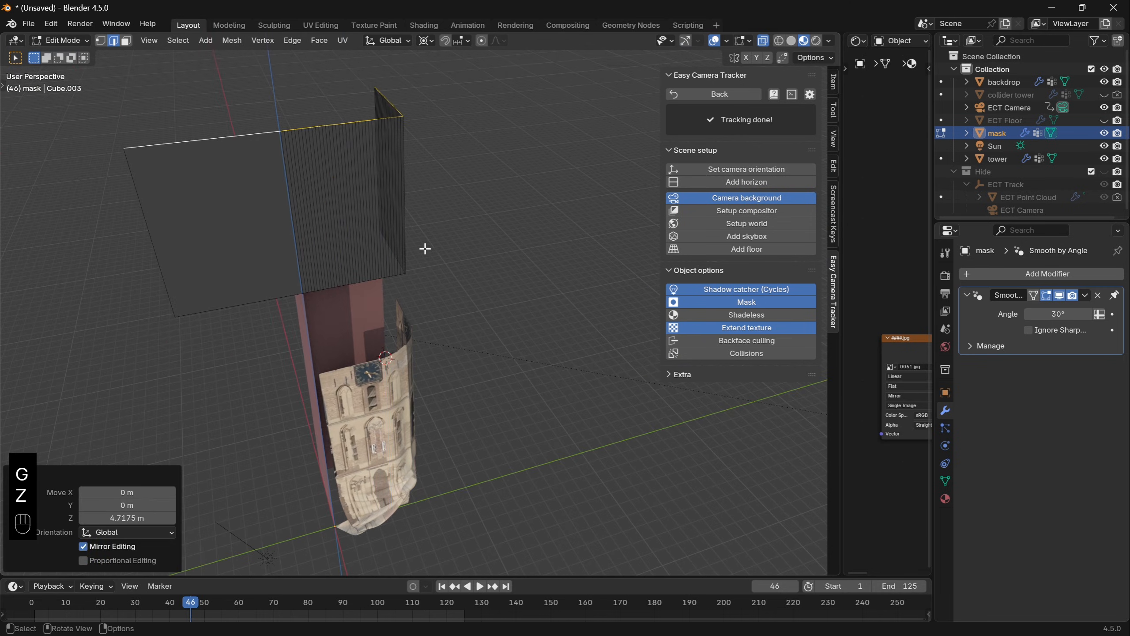
middle_drag(425, 248, 351, 232)
key(Tab)
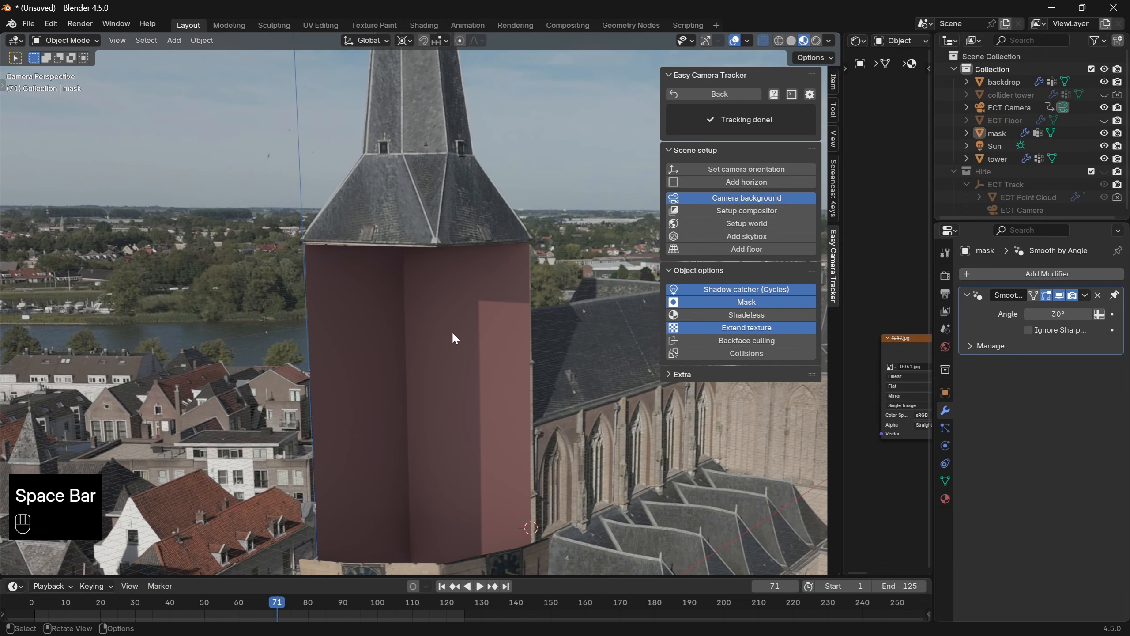
- Replace the material on the backdrop walls with a new one named backdrop
click(452, 331)
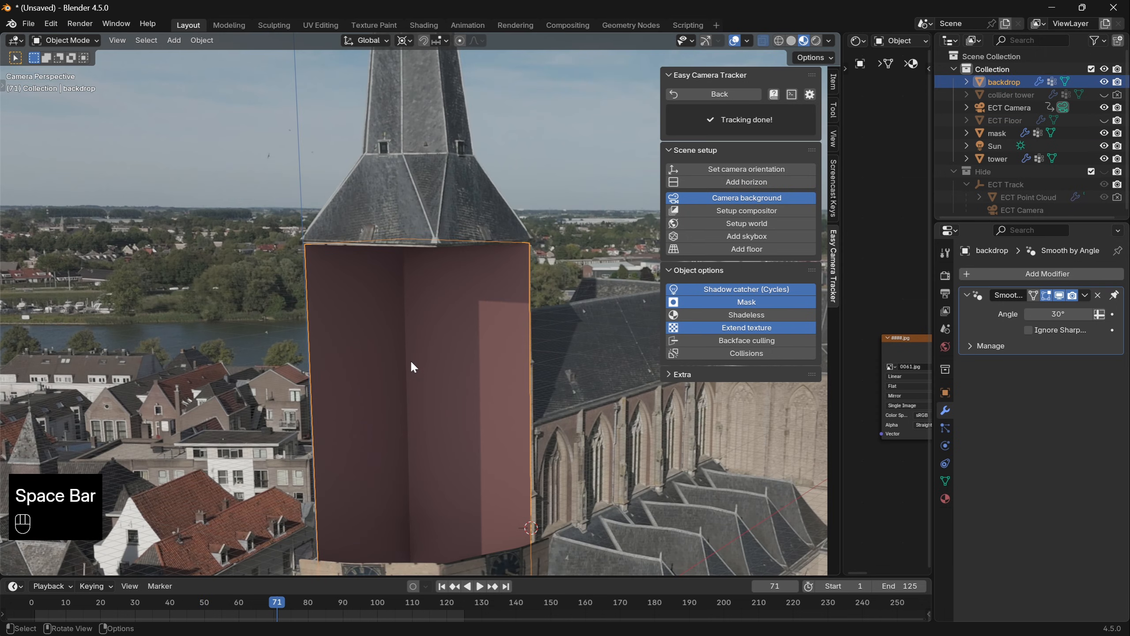
click(946, 498)
click(1092, 328)
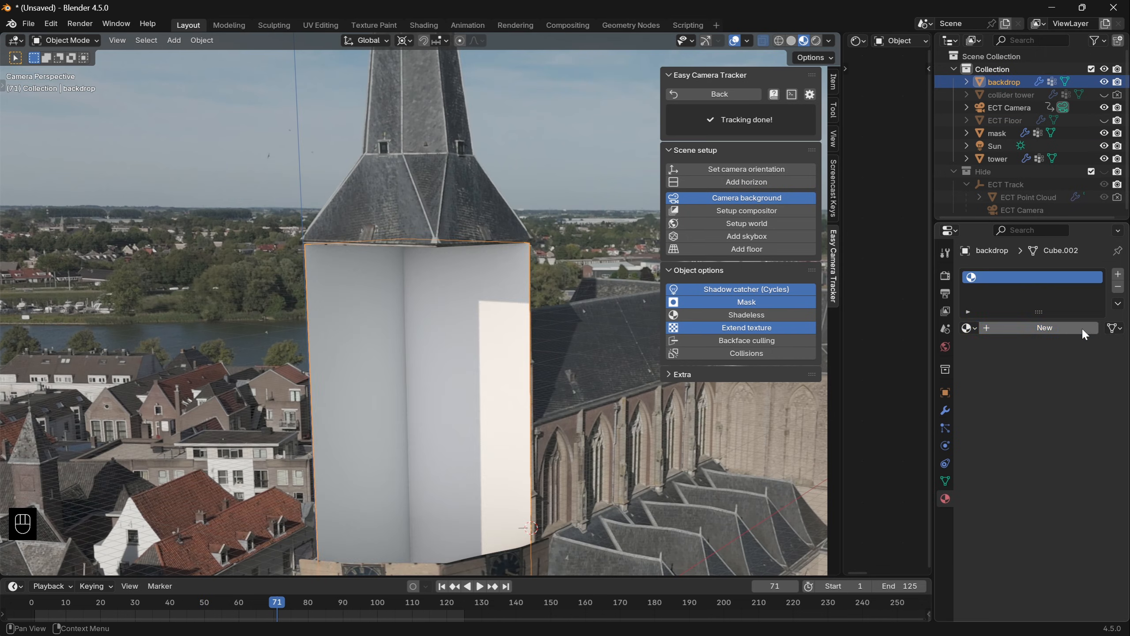
click(1068, 328)
double_click(1045, 327)
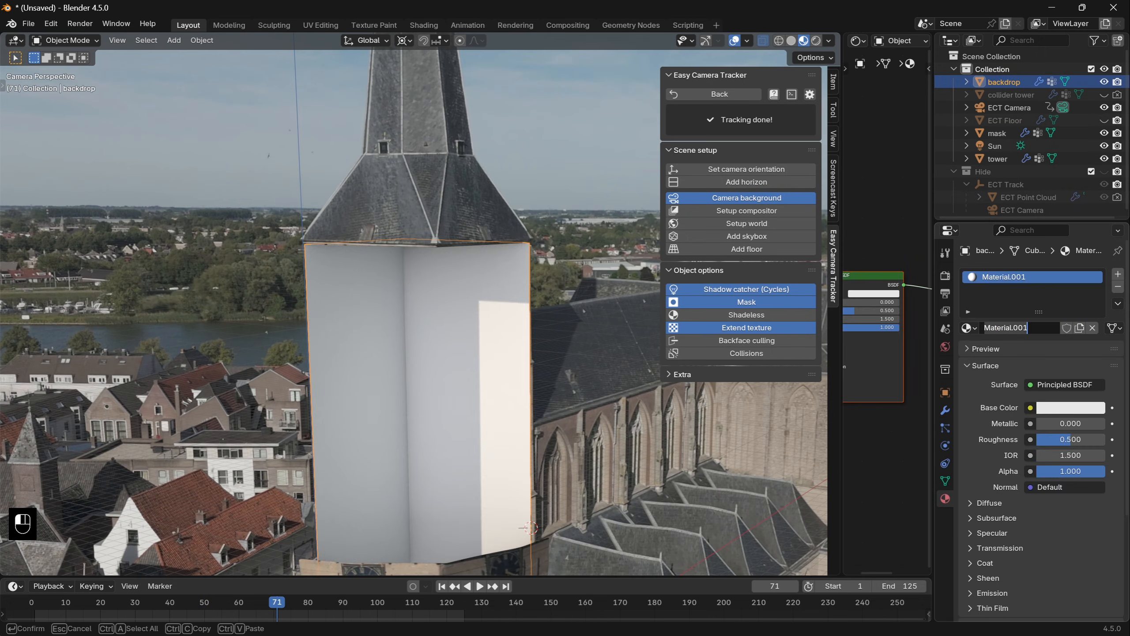
key(ctrl+a)
text(backdrop)
key(Return)
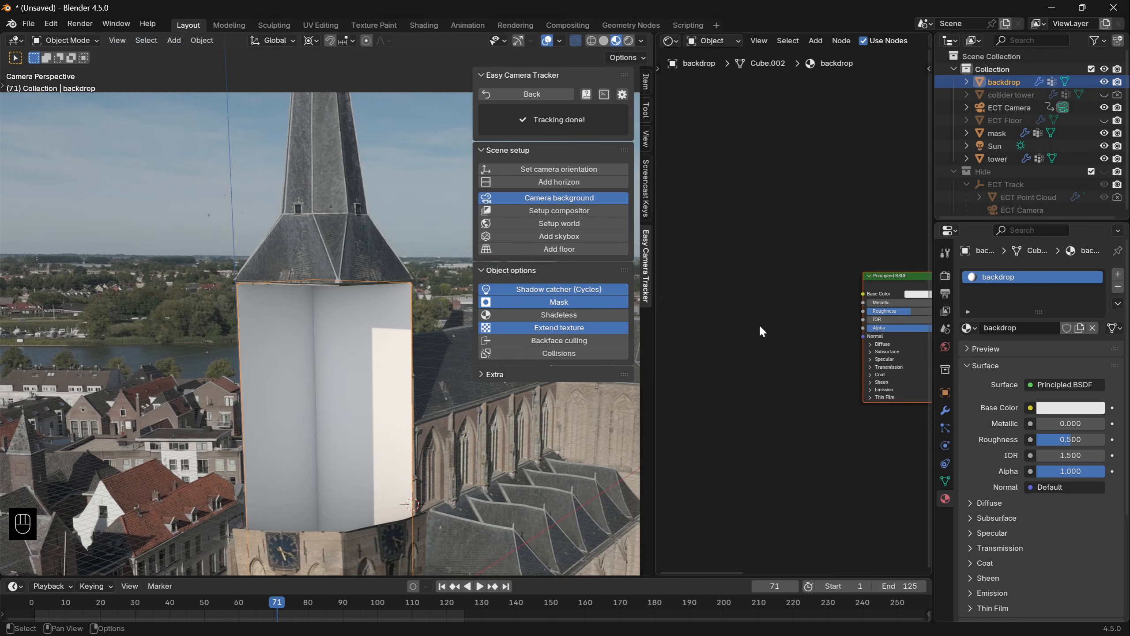
- Open the choice of nodes to add to the backdrop material
key(shift+a)
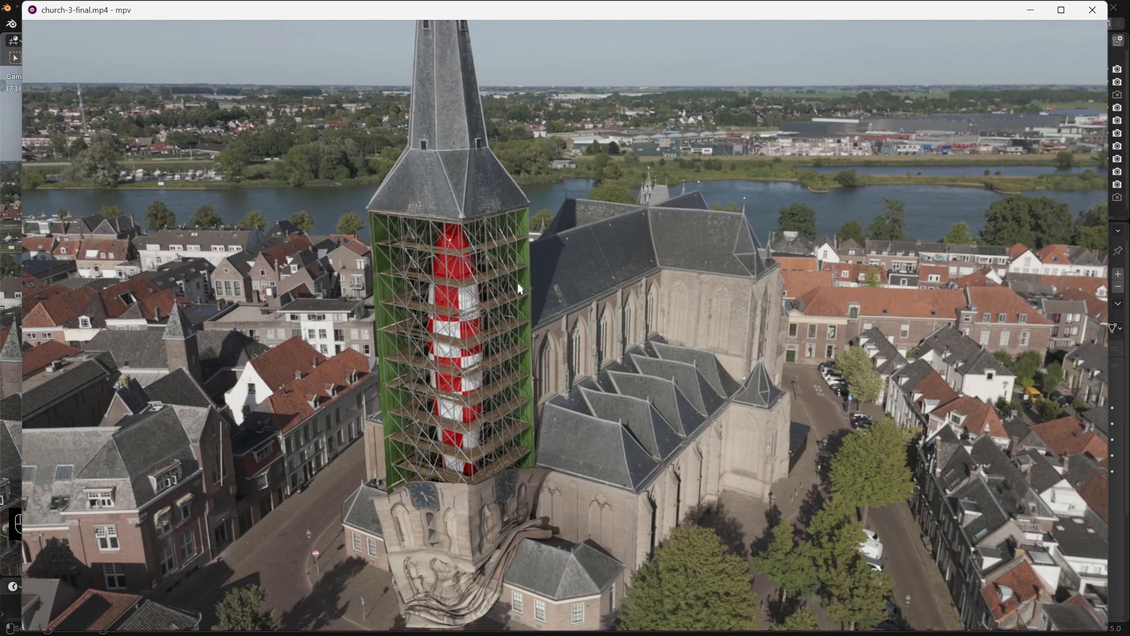
- Close the video preview and project the whole backdrop's UVs from a view facing both walls, clipped and scaled to bounds
key(q)
click(348, 299)
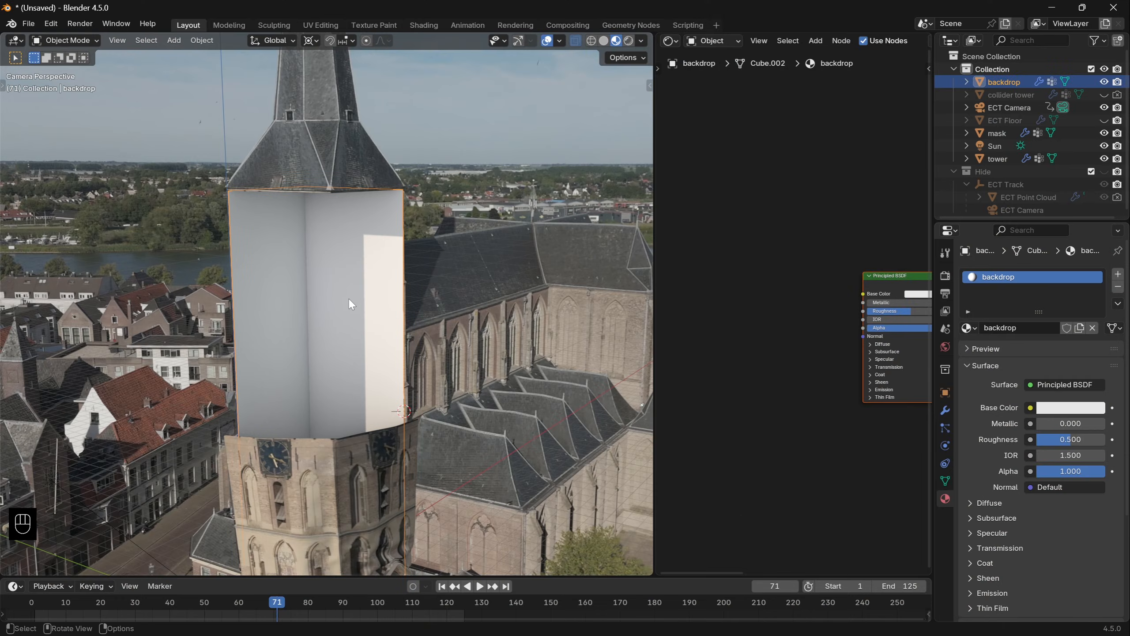
key(Tab)
key(a)
key(KP_1)
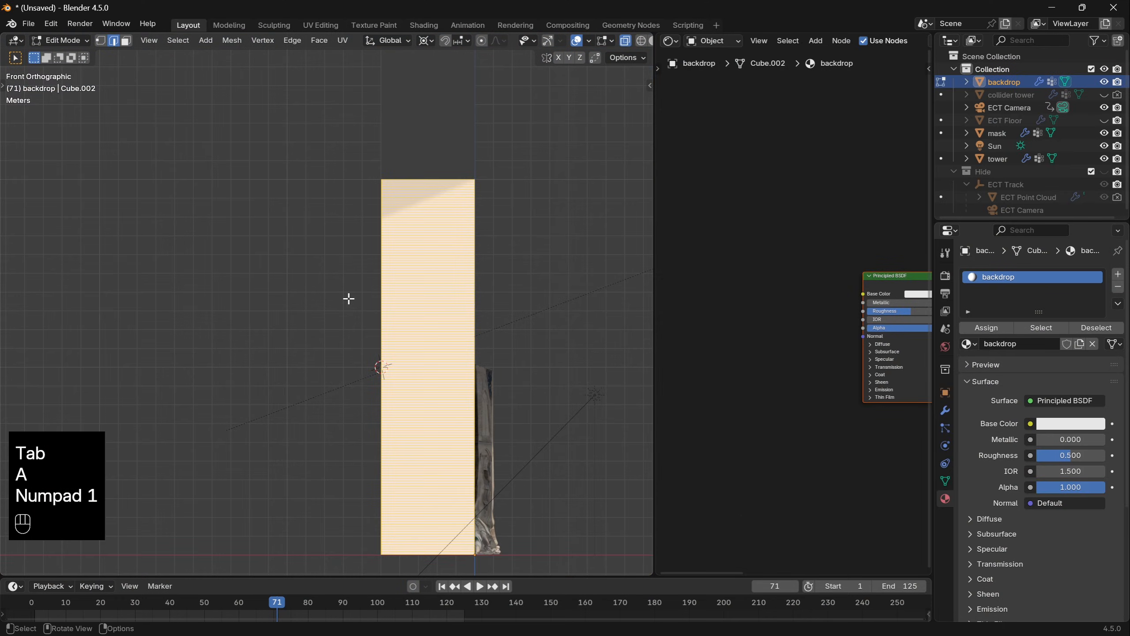
key(KP_4)
key(KP_4)
key(KP_4)
key(u)
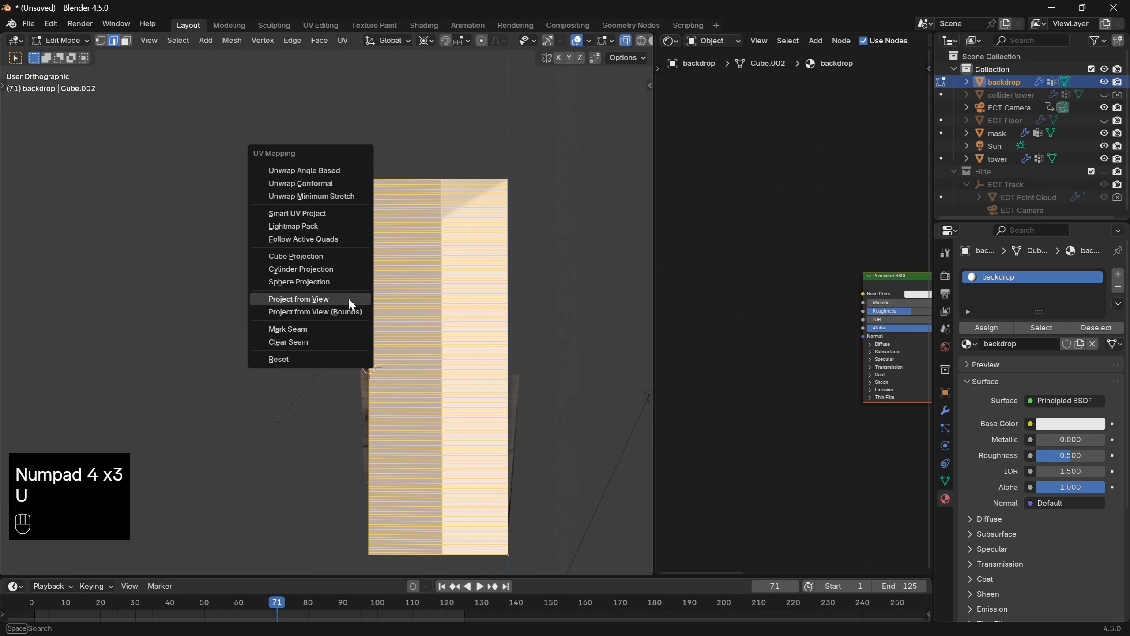
click(348, 297)
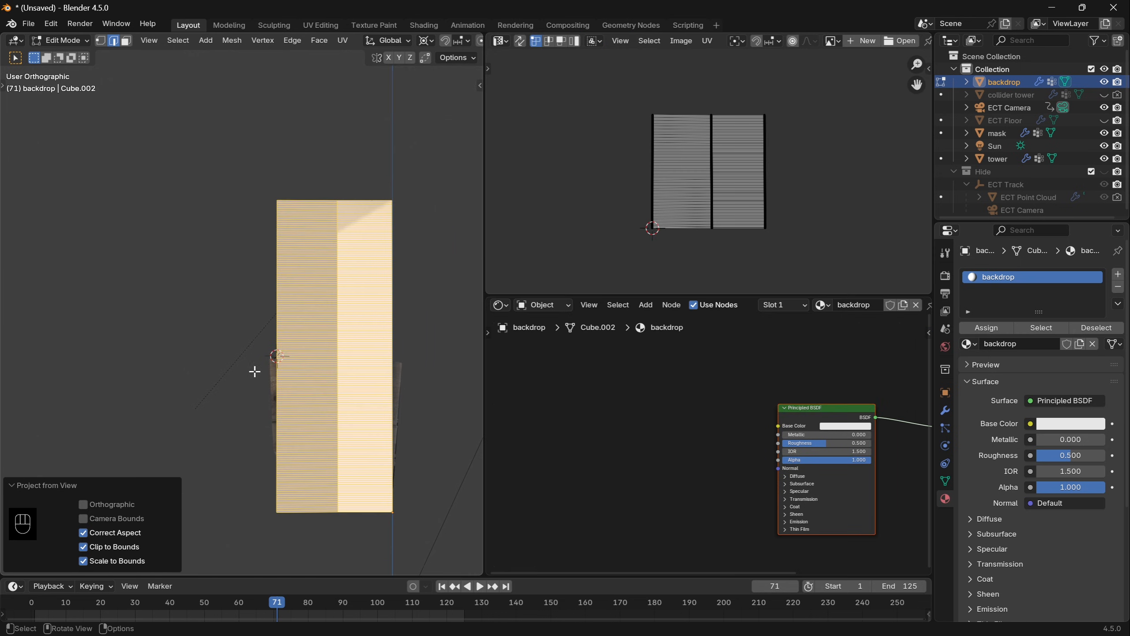
- Return to Object Mode, add a Brick Texture node and connect its color to the Principled BSDF's base color
key(Tab)
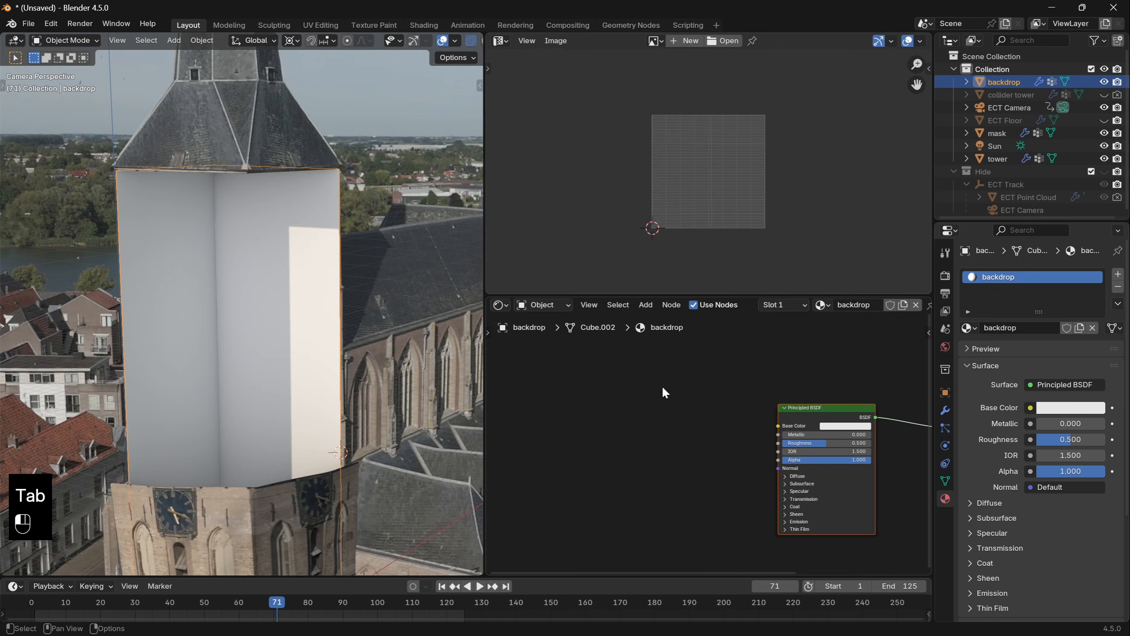
key(shift+a)
click(662, 385)
text(brick)
key(Return)
click(733, 408)
drag(723, 400, 778, 426)
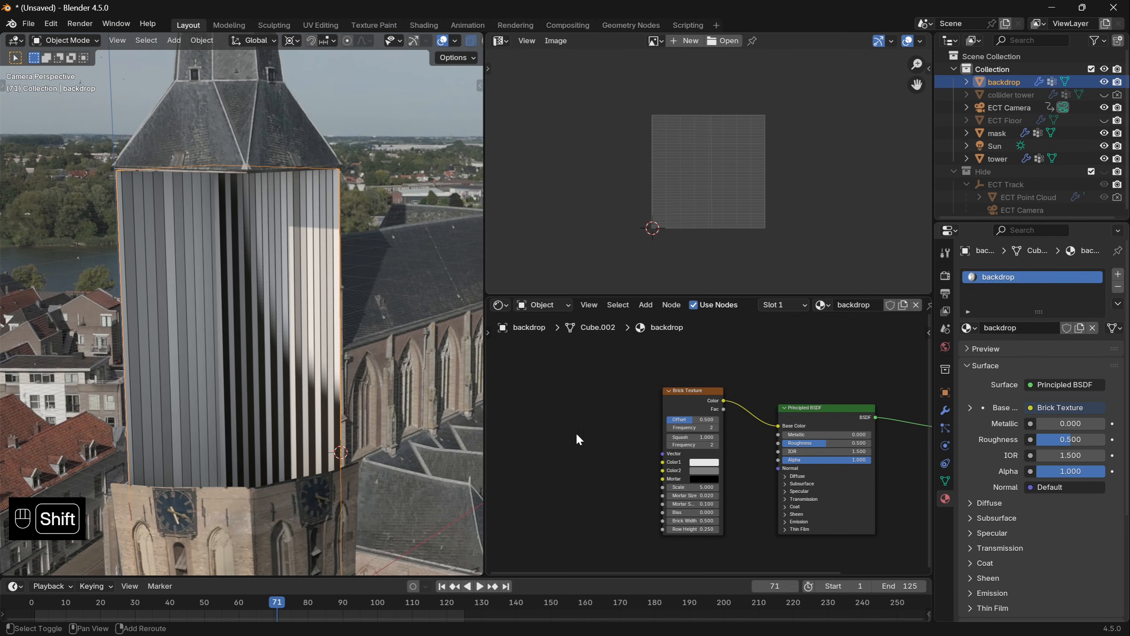
- Add an Attribute node reading UVMap and connect its vector output to the Brick Texture's vector input
key(shift+a)
text(attr)
key(Return)
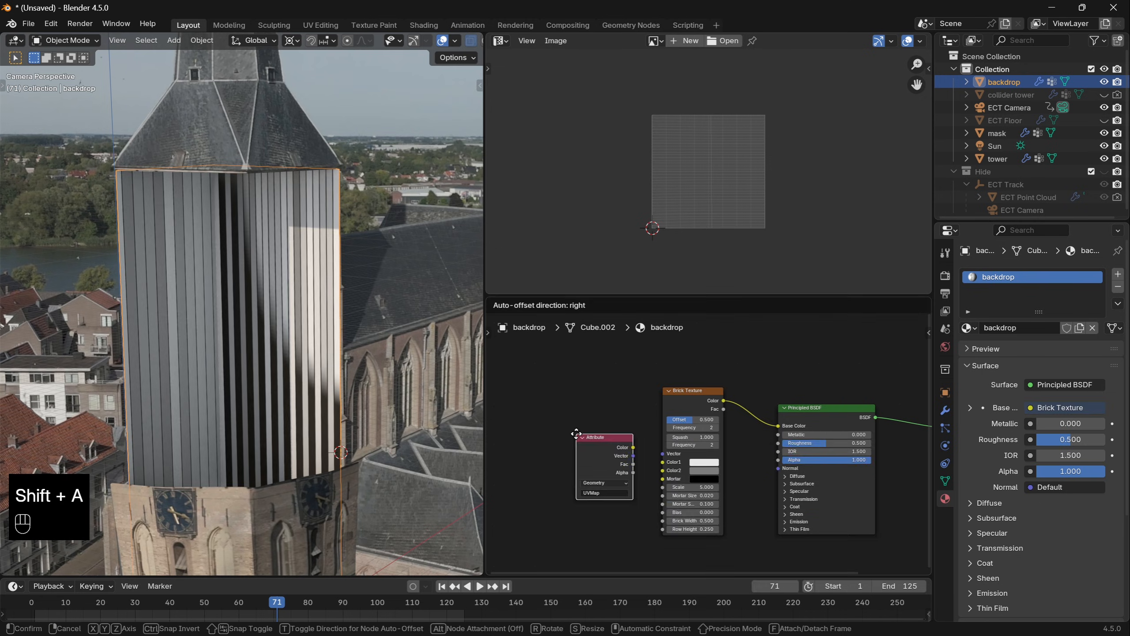
click(576, 433)
drag(633, 456, 662, 454)
- Set the Brick Texture's offset to 0, mortar size to 0 and scale to 2
scroll(699, 389, up, 2)
drag(697, 386, 644, 383)
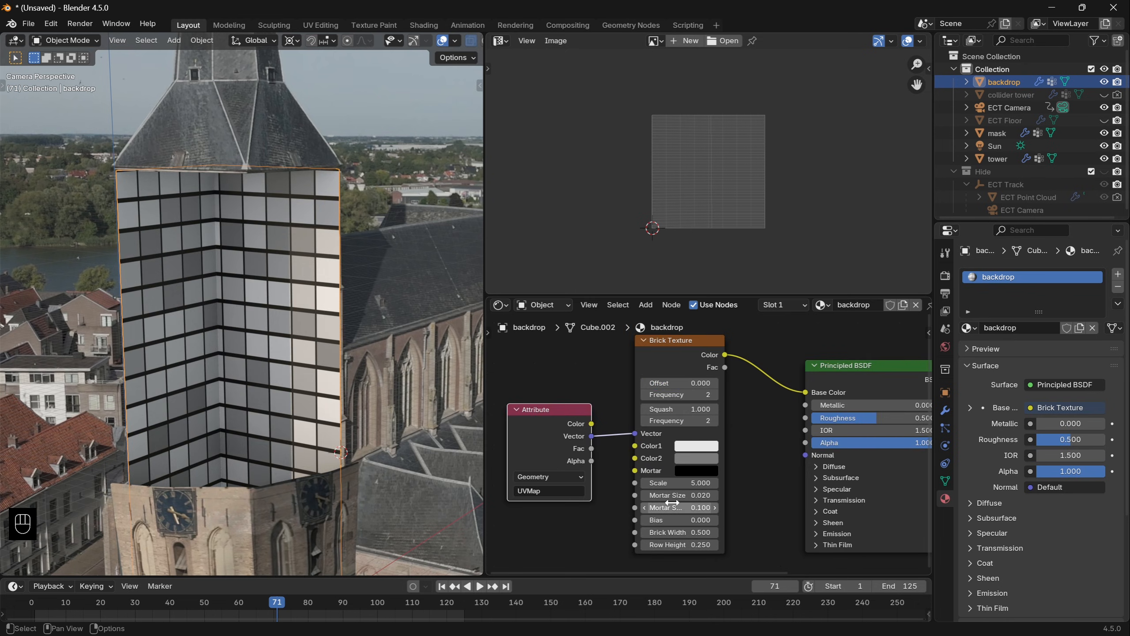
key(ctrl+z)
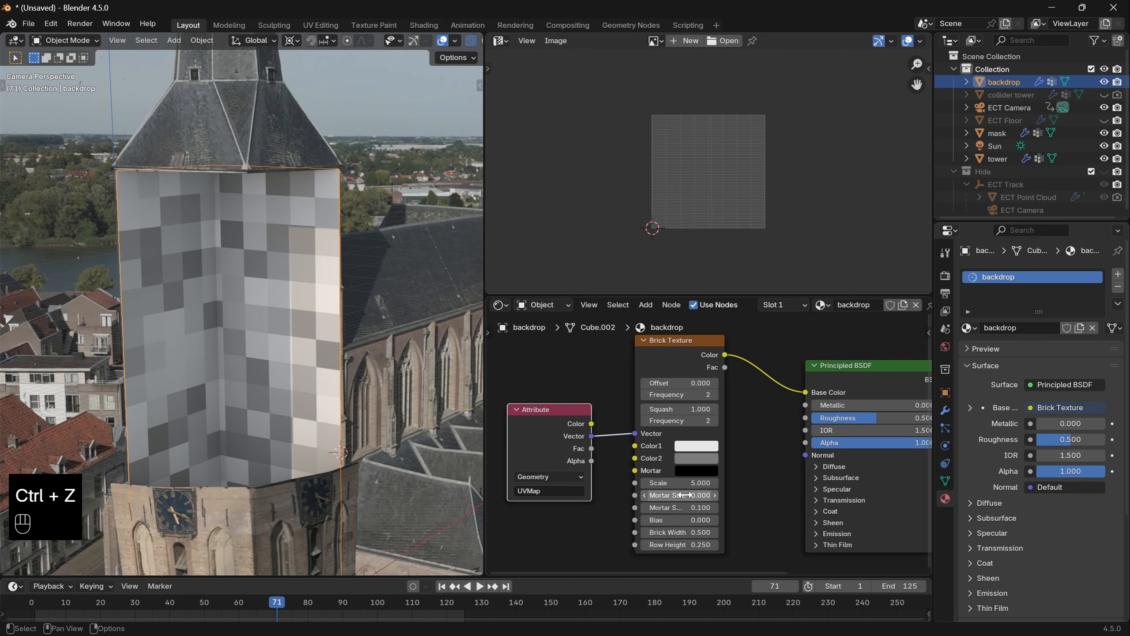
key(Tab)
key(Tab)
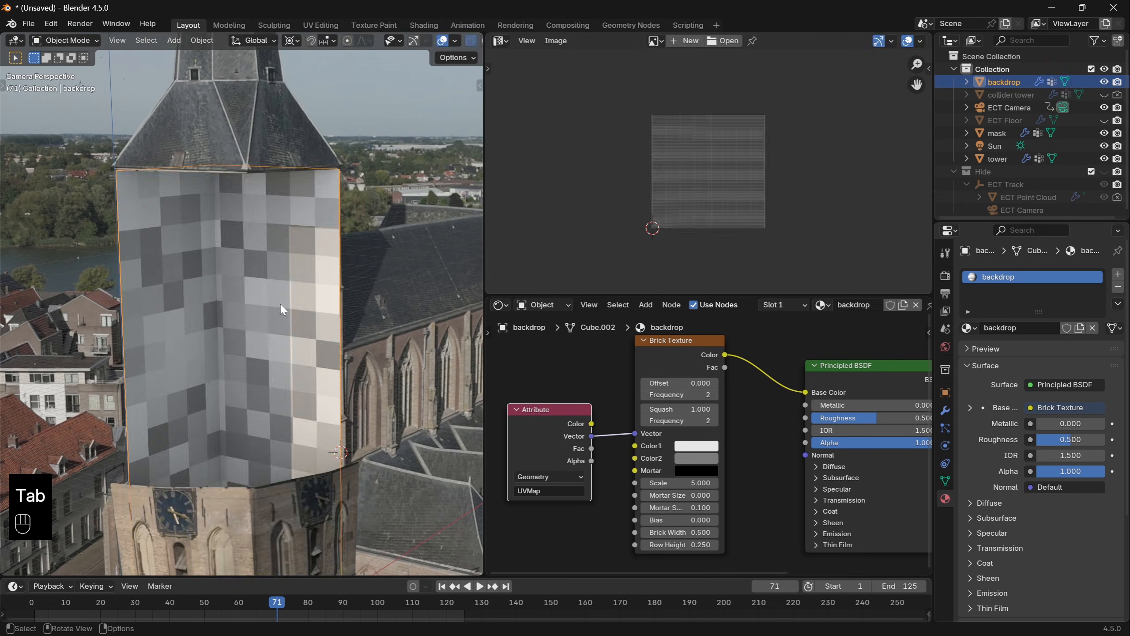
shift+drag(680, 483, 680, 483)
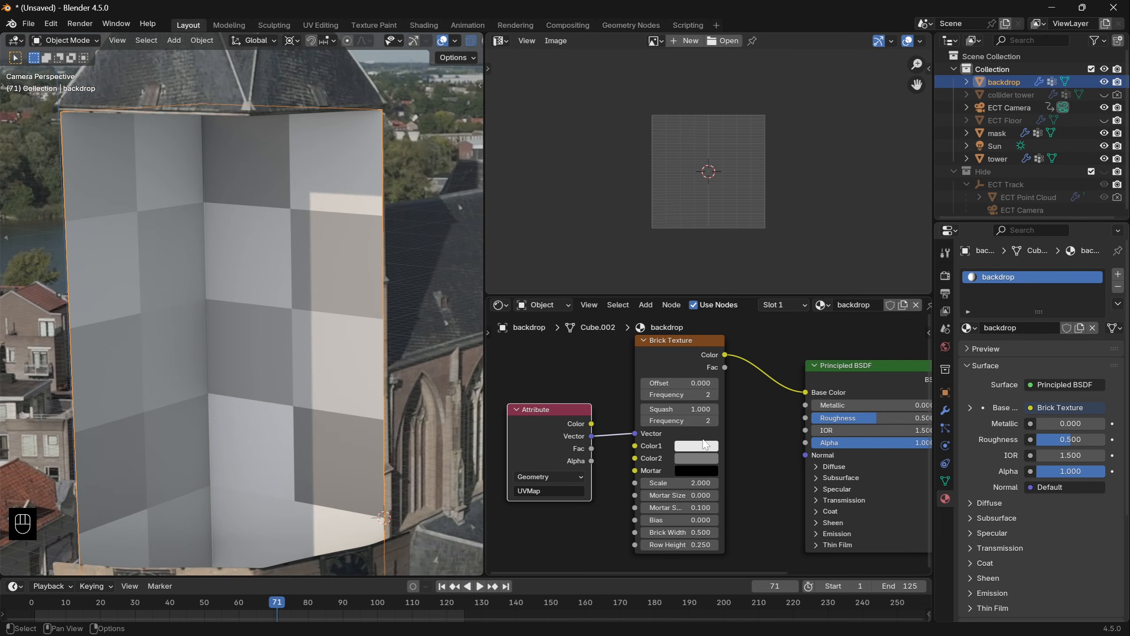
- Set the Brick Texture's Color1 to a medium green and Color2 to a darker green, and return to the camera view
click(696, 445)
drag(704, 306, 698, 300)
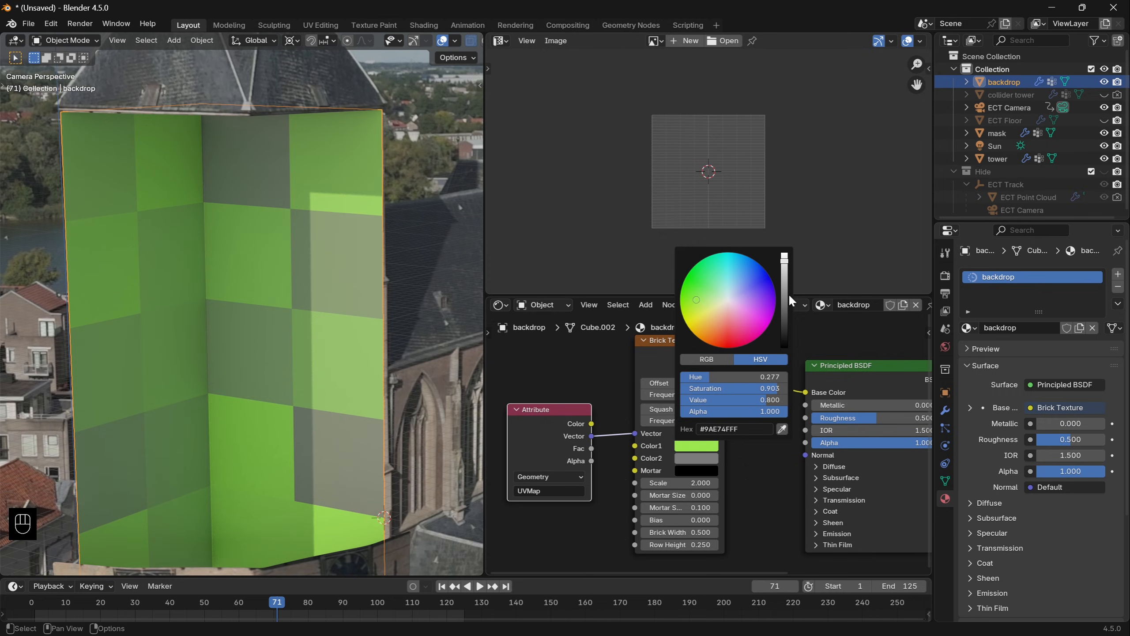
drag(785, 297, 785, 301)
drag(785, 313, 785, 314)
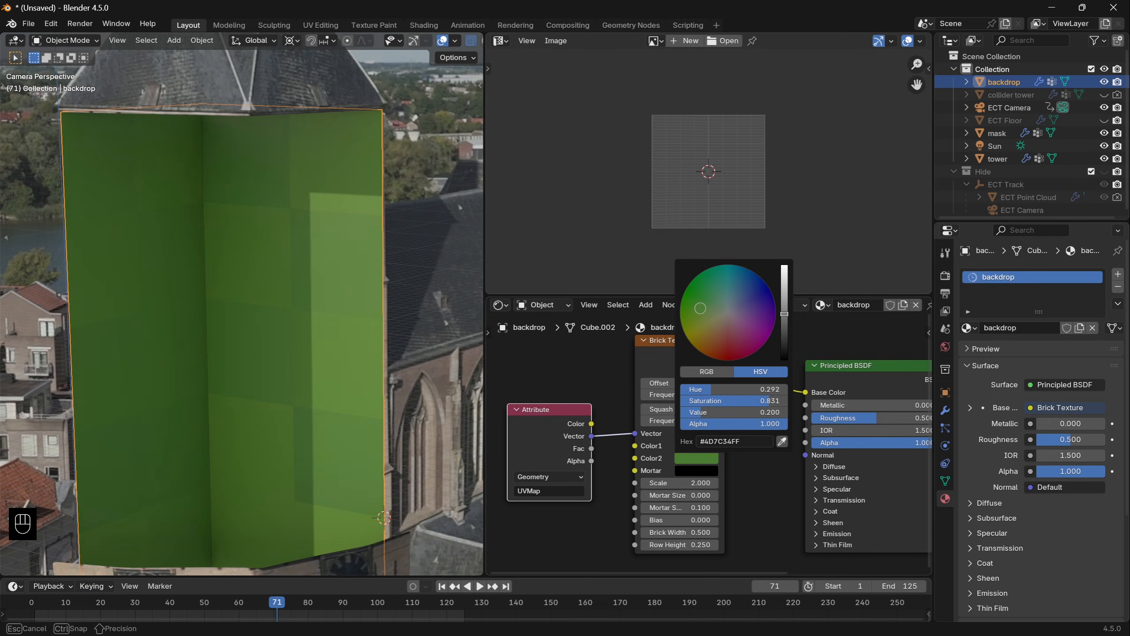
drag(700, 309, 697, 312)
middle_drag(387, 333, 363, 335)
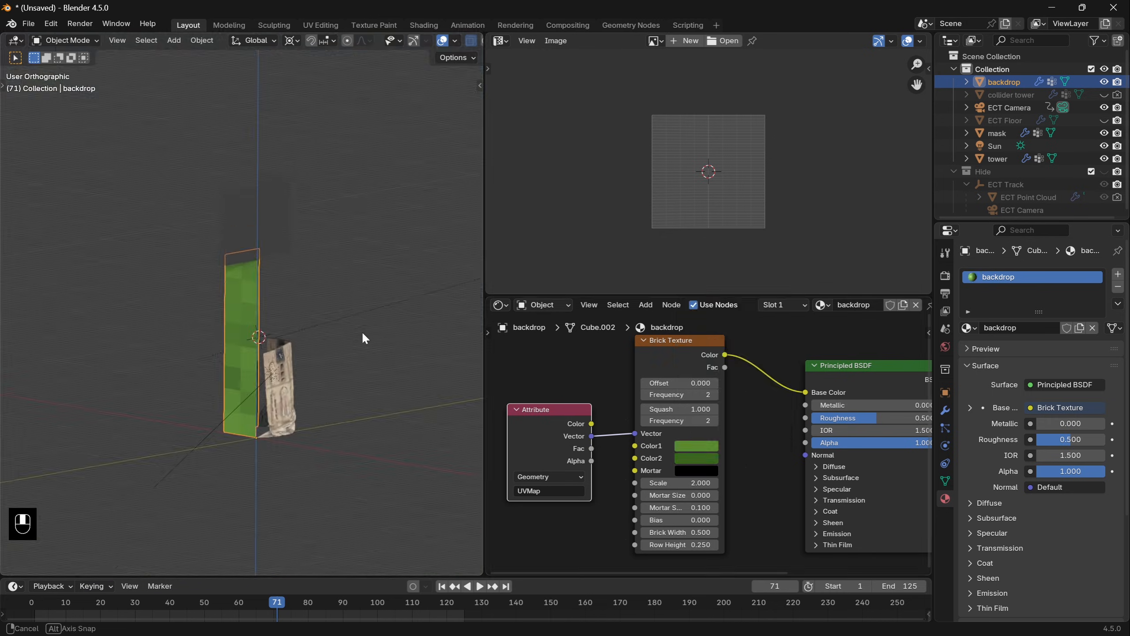
scroll(285, 346, up, 4)
middle_drag(249, 351, 315, 354)
key(KP_0)
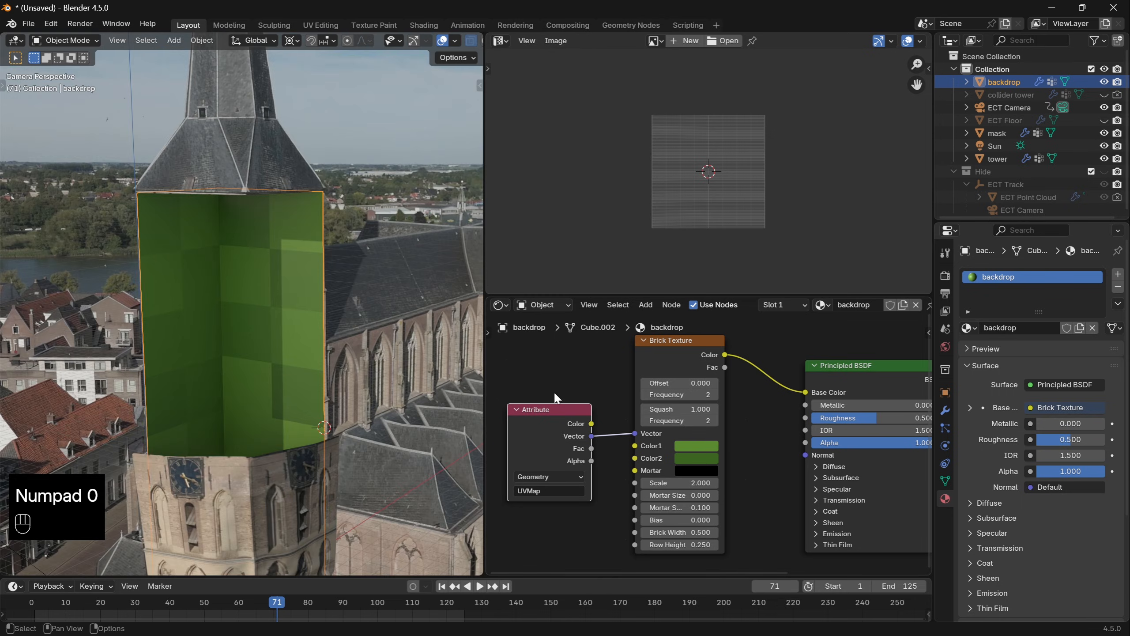
- Add a Noise Texture node below the brick texture nodes in the backdrop material
click(945, 410)
scroll(696, 438, down, 3)
middle_drag(659, 468, 656, 384)
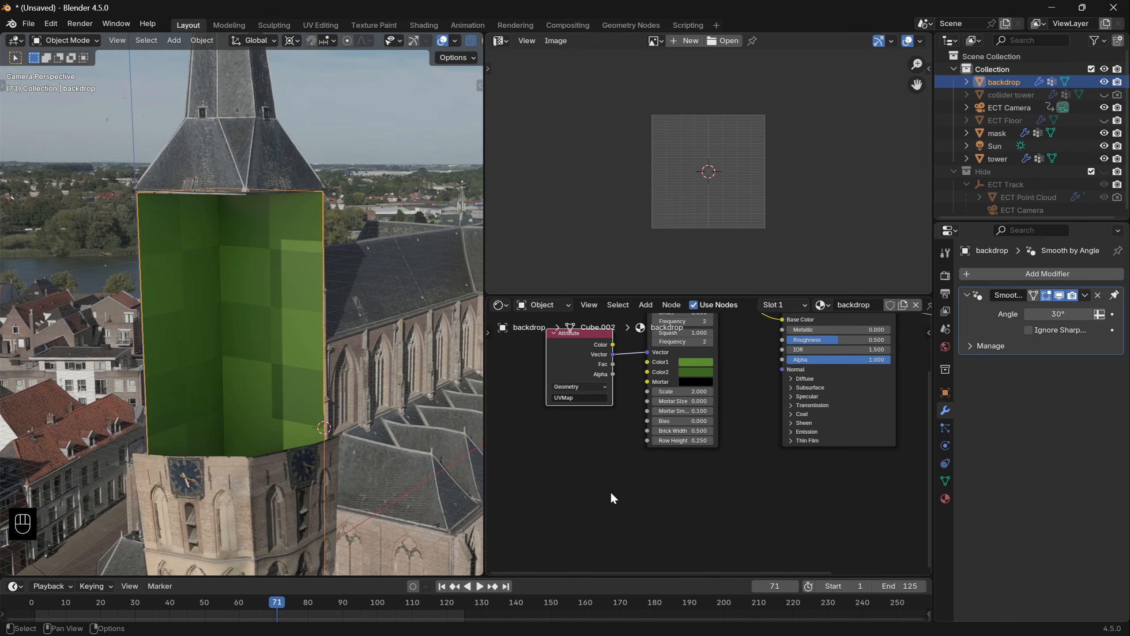
click(610, 491)
key(shift+a)
click(573, 442)
text(noi)
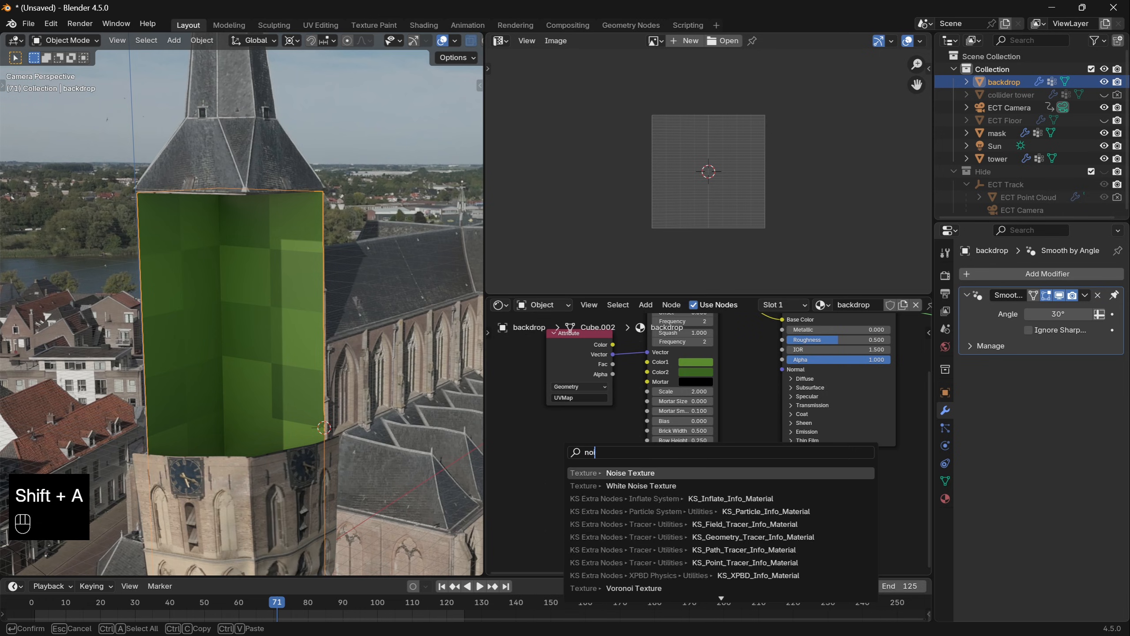
key(Return)
- Feed the noise color into a new Displacement node with scale 1.9, and connect it to the Material Output's displacement
drag(569, 530, 643, 483)
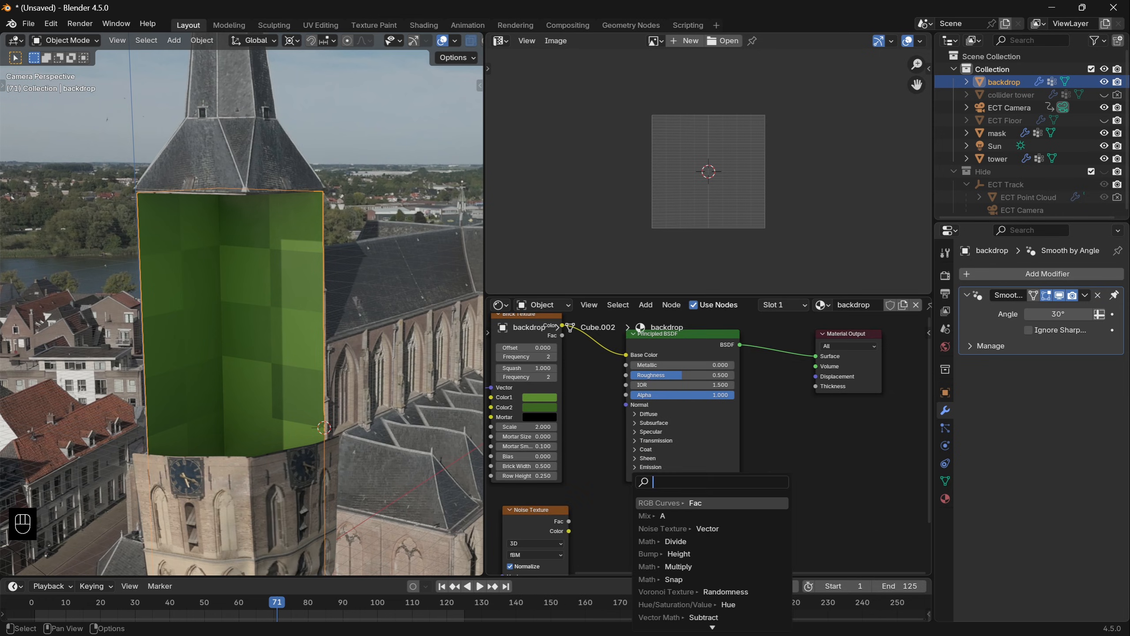
text(disp)
key(Return)
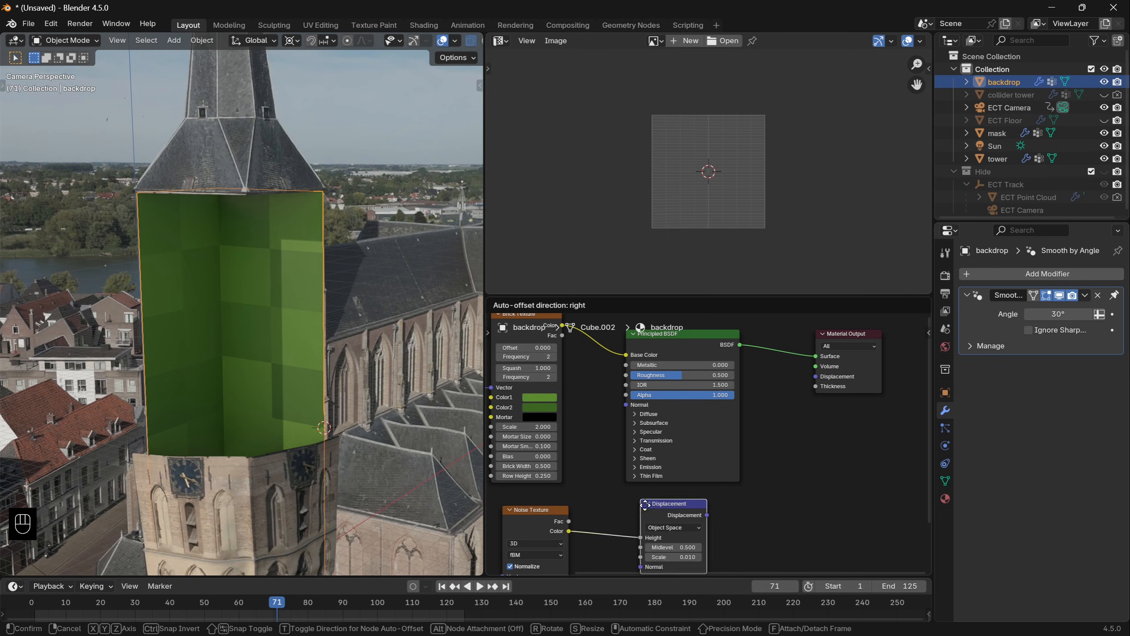
click(696, 491)
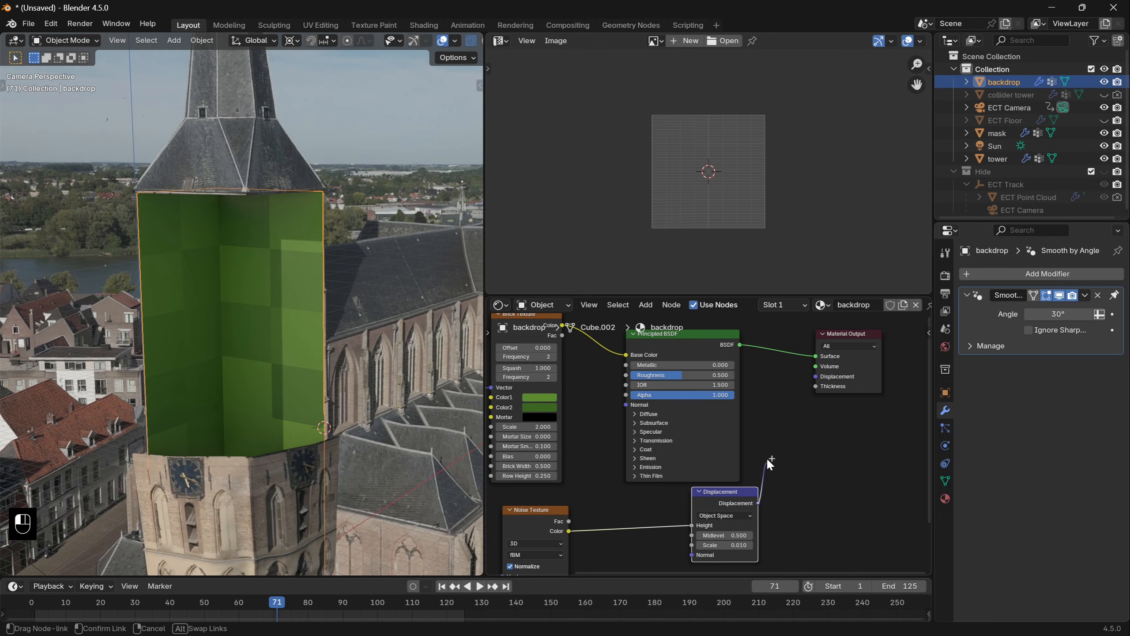
drag(758, 503, 807, 378)
drag(807, 378, 811, 377)
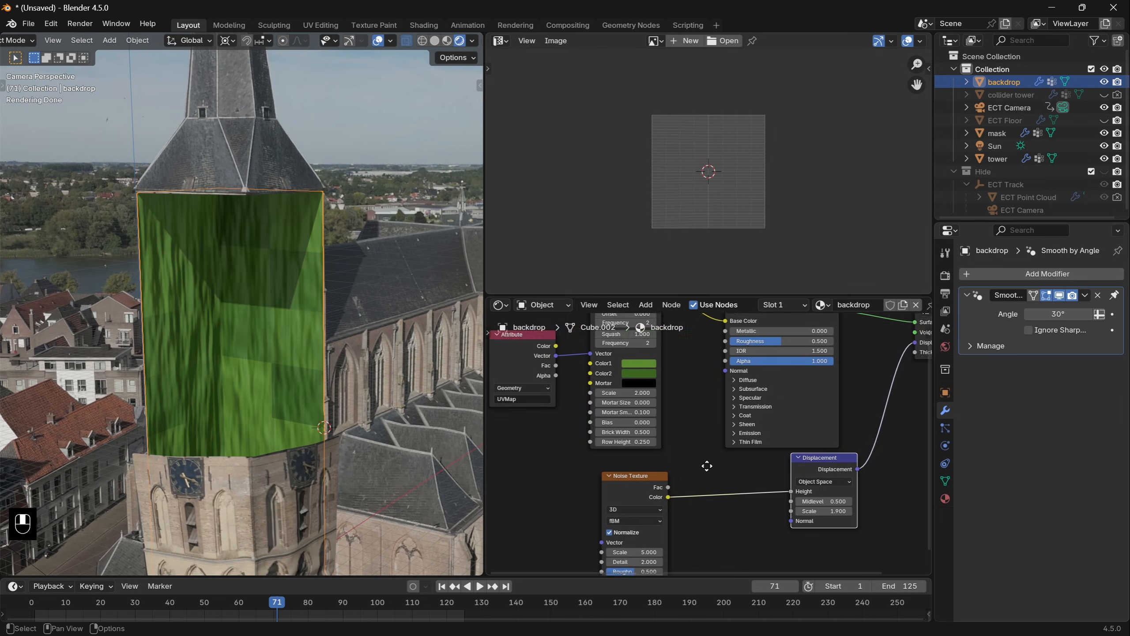
- Drive the Noise Texture's vector with the UVMap attribute and set the material's surface displacement method to Displacement and Bump
middle_drag(707, 465, 756, 471)
drag(607, 358, 646, 520)
click(945, 498)
scroll(995, 517, down, 8)
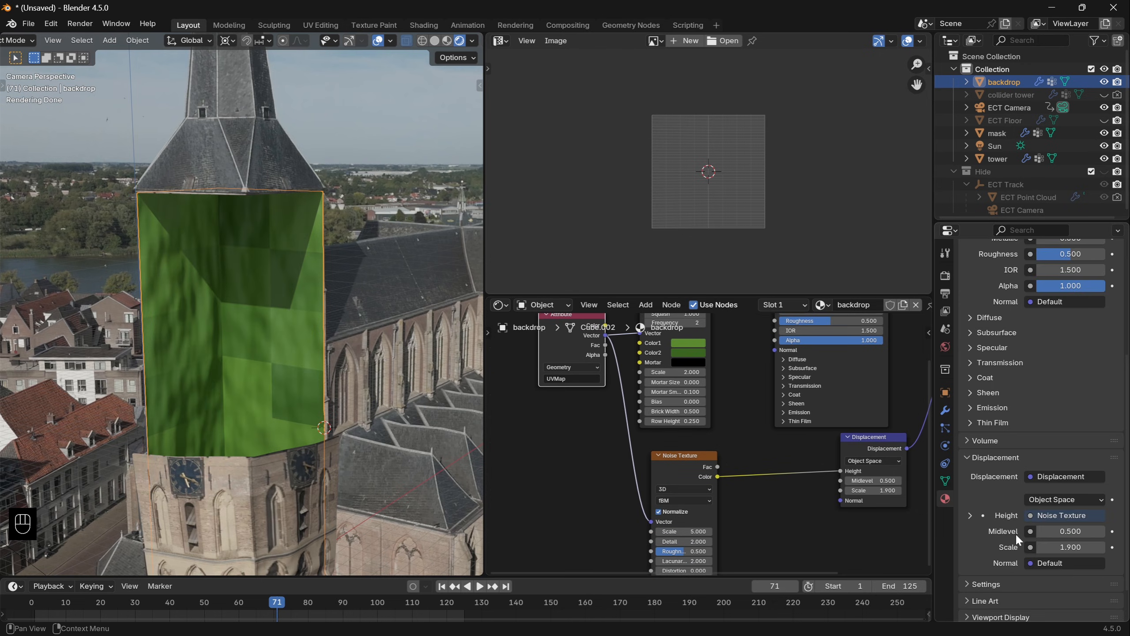
click(986, 546)
scroll(1056, 440, down, 6)
click(1072, 472)
click(1063, 514)
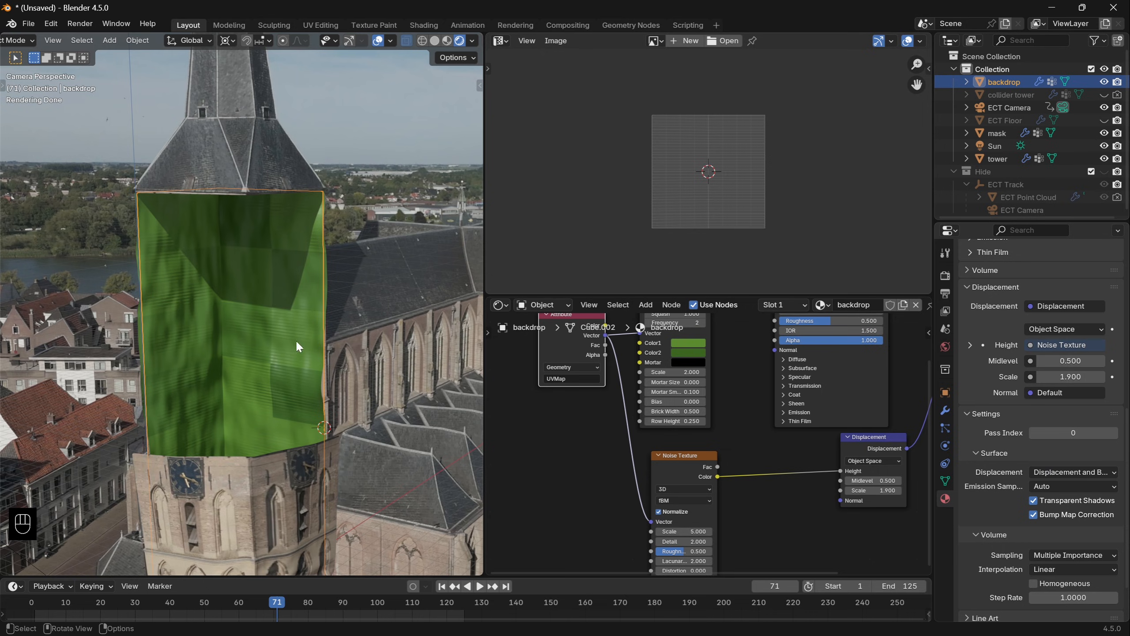
- Shade the backdrop smooth and set the Displacement node's scale to 0.7
key(F3)
text(shade smooth)
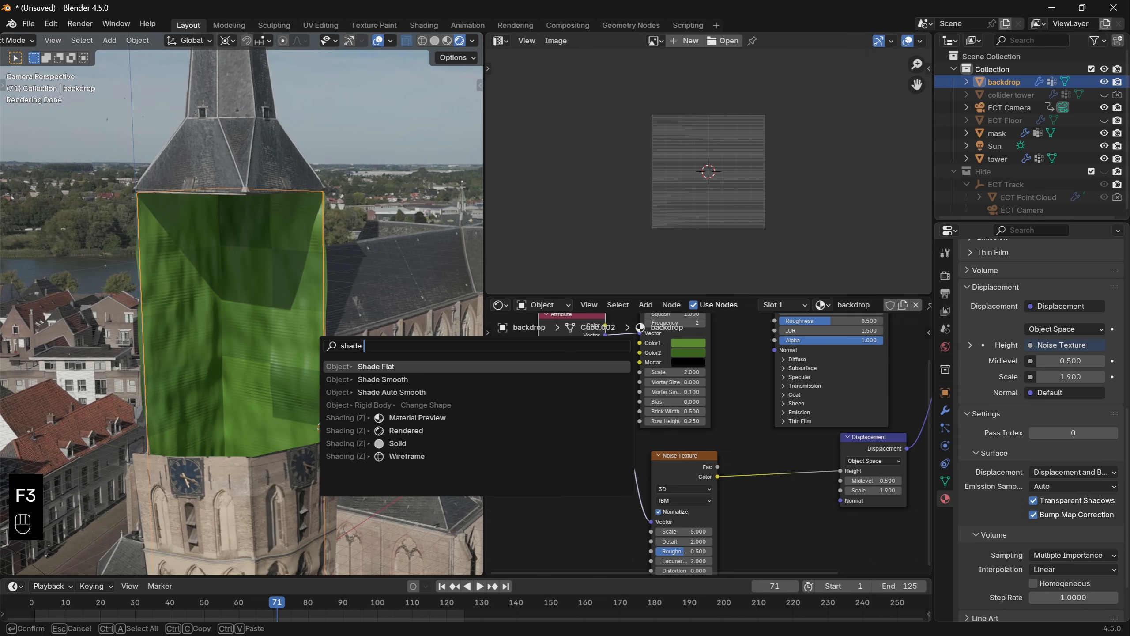
key(Return)
key(ctrl+z)
drag(873, 490, 856, 490)
drag(856, 490, 861, 490)
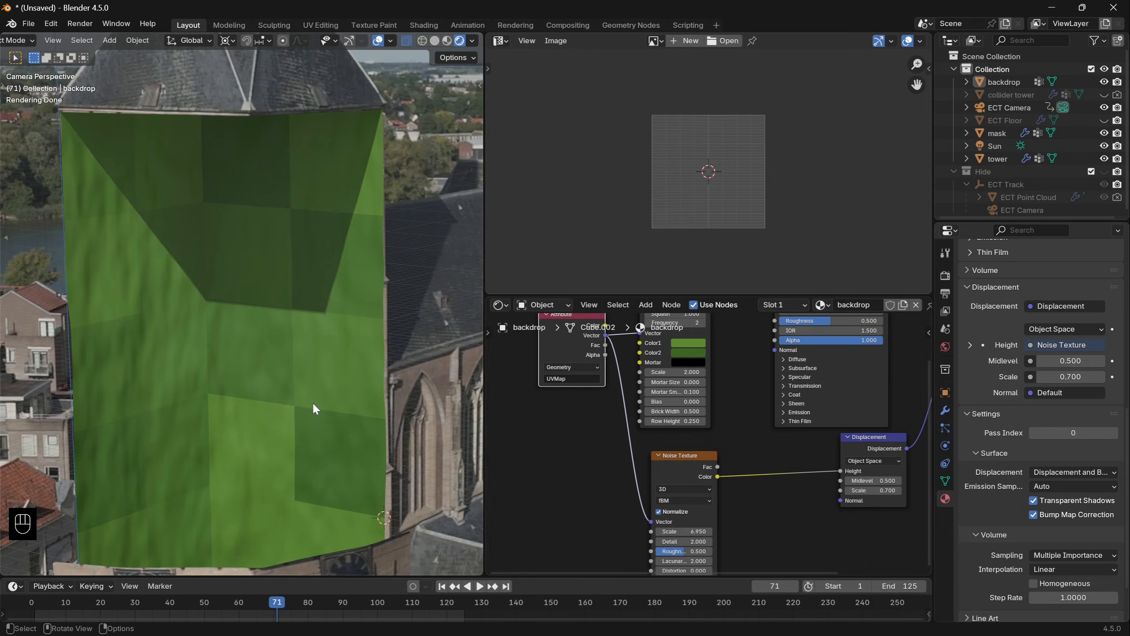
- Switch the Noise Texture to 4D, with its scale at 6.95 and W at 0.73
scroll(188, 357, down, 1)
shift+middle_drag(648, 502, 675, 432)
click(712, 416)
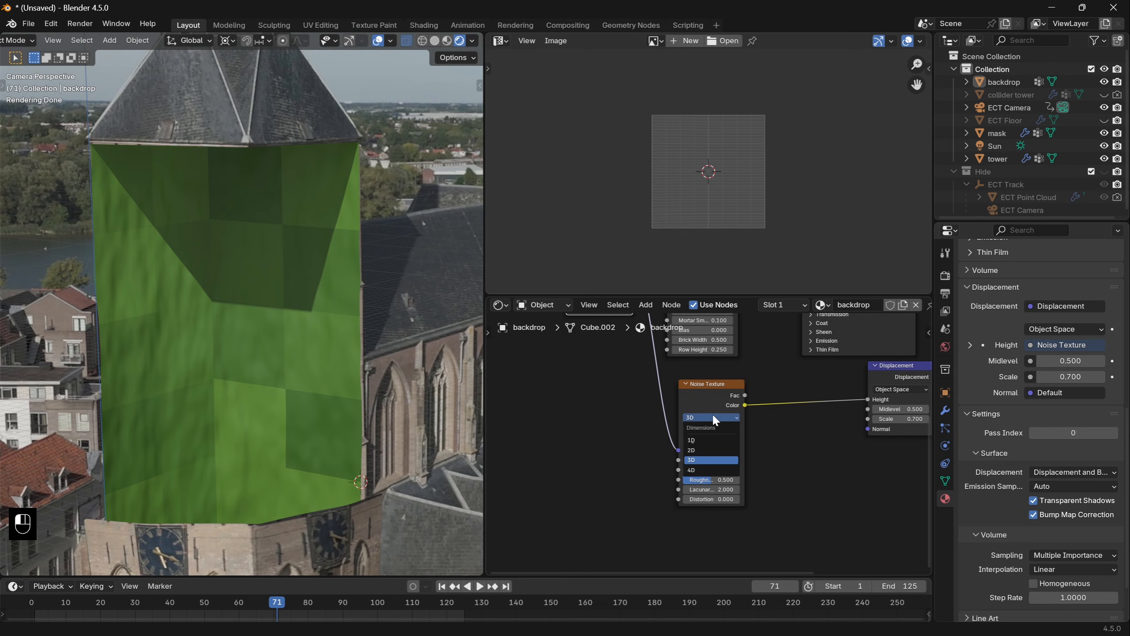
click(704, 469)
shift+drag(711, 459, 673, 460)
- Add a Value node driven by the expression #frame and play the animation to check it
click(565, 412)
key(shift+a)
click(565, 412)
text(value)
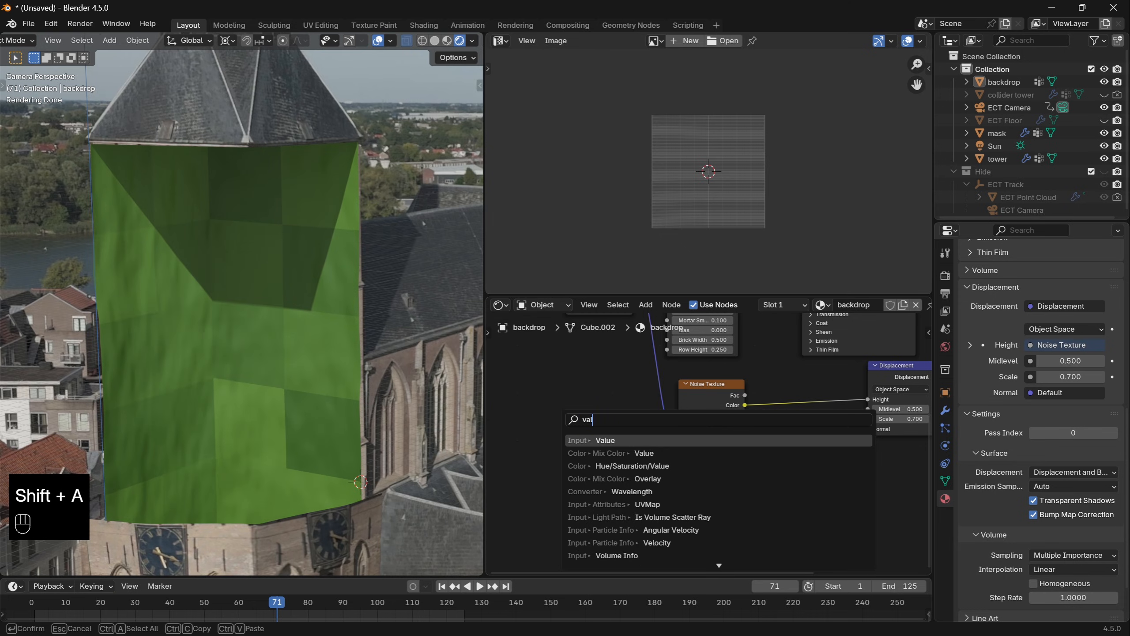
key(Return)
click(589, 453)
text(#fra)
key(space)
key(space)
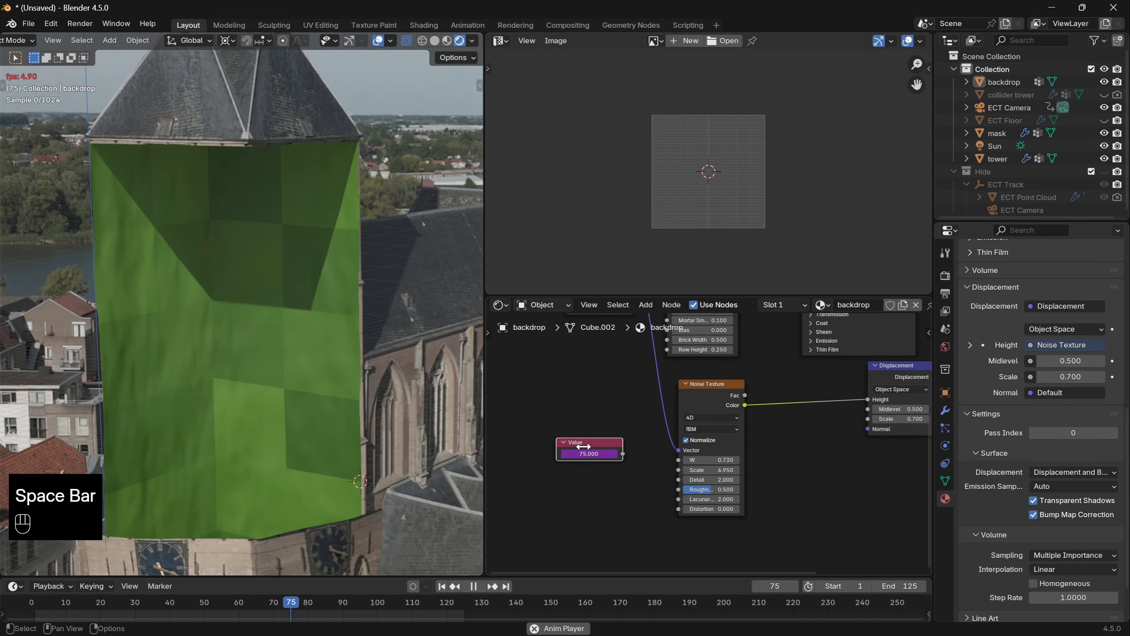
- Divide the frame value by 500 with a Divide math node and connect the result to the Noise Texture's W
drag(709, 459, 757, 459)
drag(594, 480, 594, 481)
text(div)
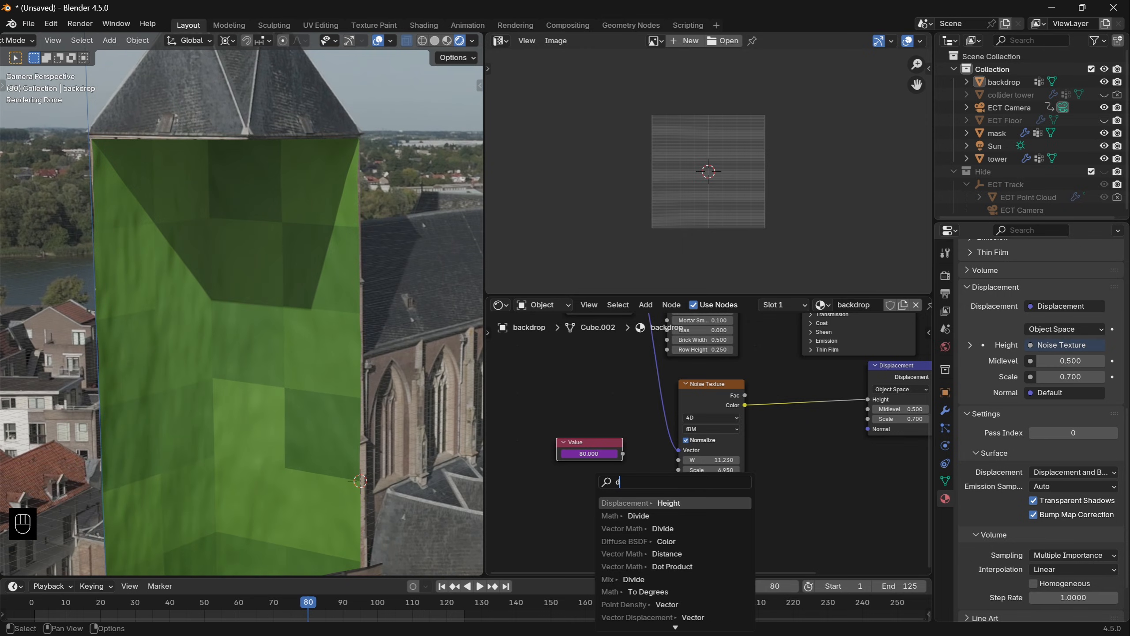
key(Return)
click(594, 480)
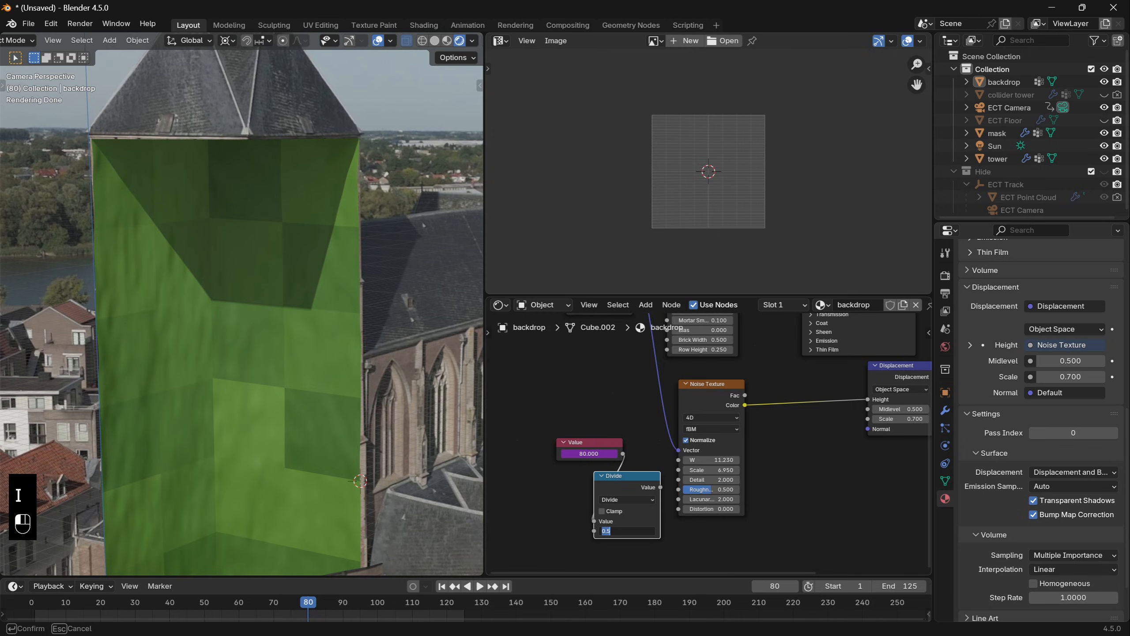
text(500)
key(Return)
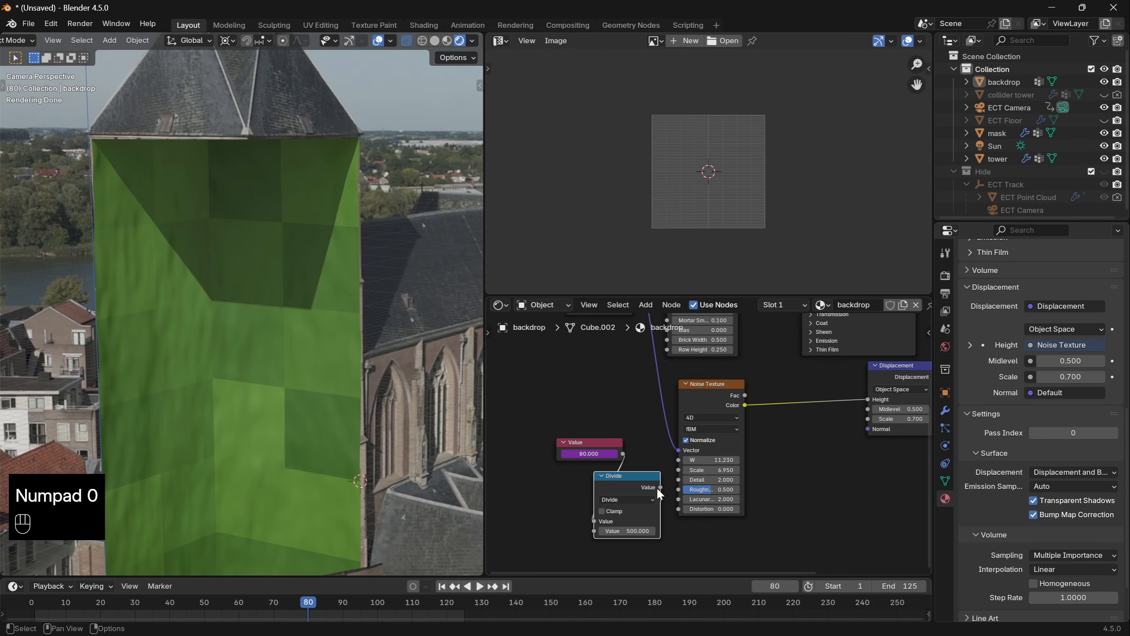
drag(674, 460, 677, 460)
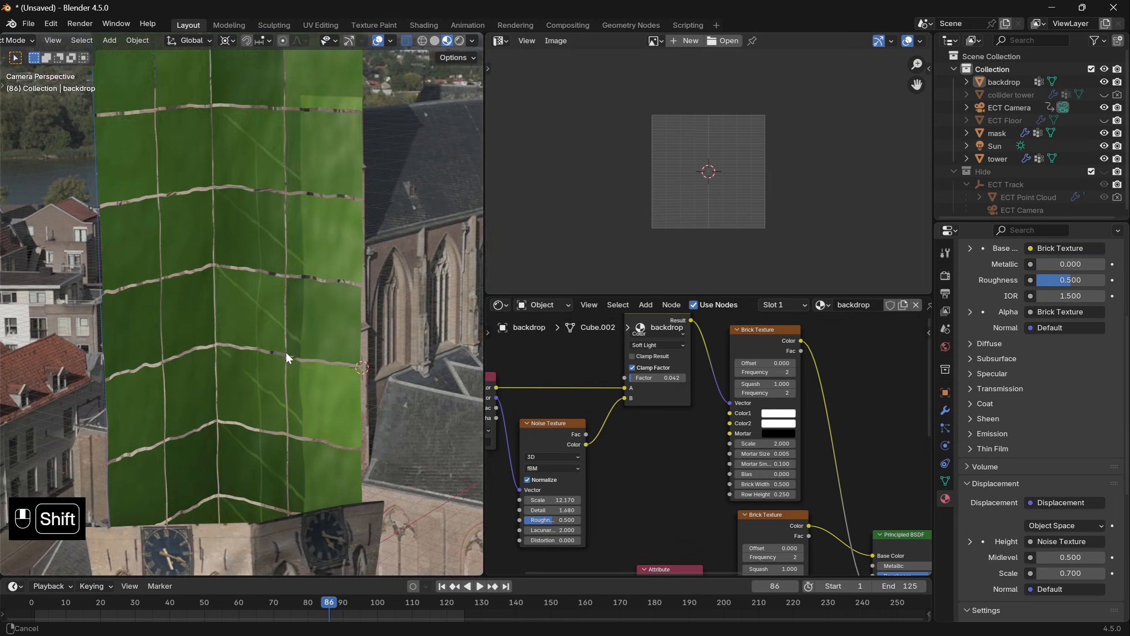
- Add a plane, scale it and move it over the backdrop's footprint in top view
shift+middle_drag(285, 351, 271, 428)
scroll(271, 429, up, 2)
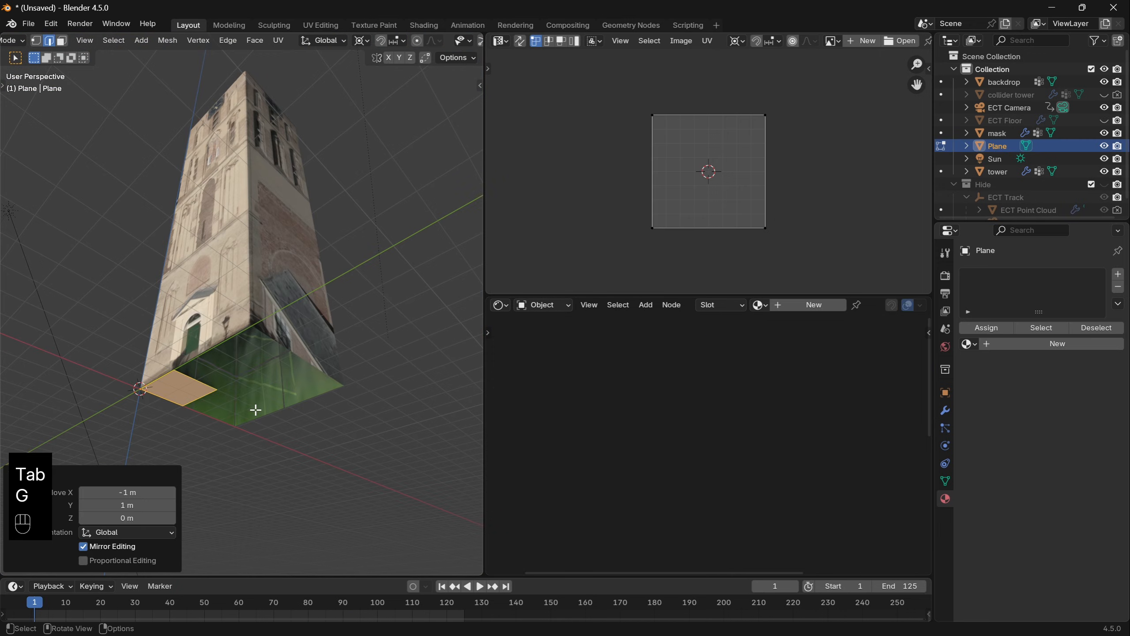
key(s)
click(354, 404)
key(KP_7)
scroll(276, 314, up, 3)
key(g)
click(270, 328)
scroll(283, 315, down, 4)
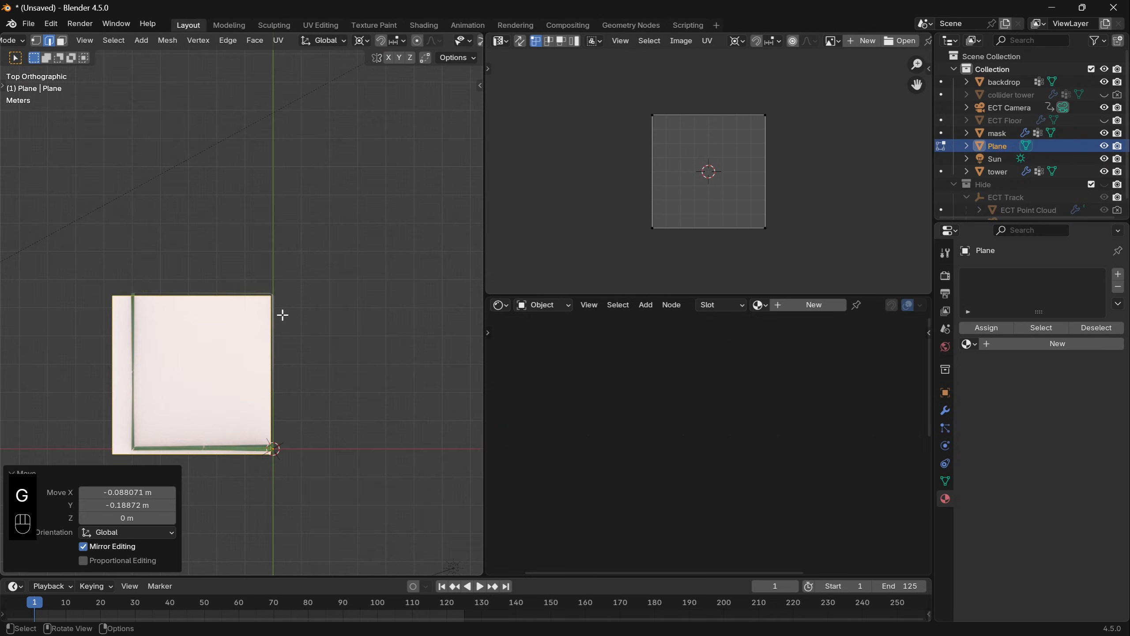
- Hide the backdrop and tower, and divide the plane into a four-by-four grid with three loop cuts in each direction
shift+drag(248, 395, 290, 322)
shift+middle_drag(290, 323, 294, 314)
scroll(313, 378, up, 5)
key(g)
key(ctrl+r)
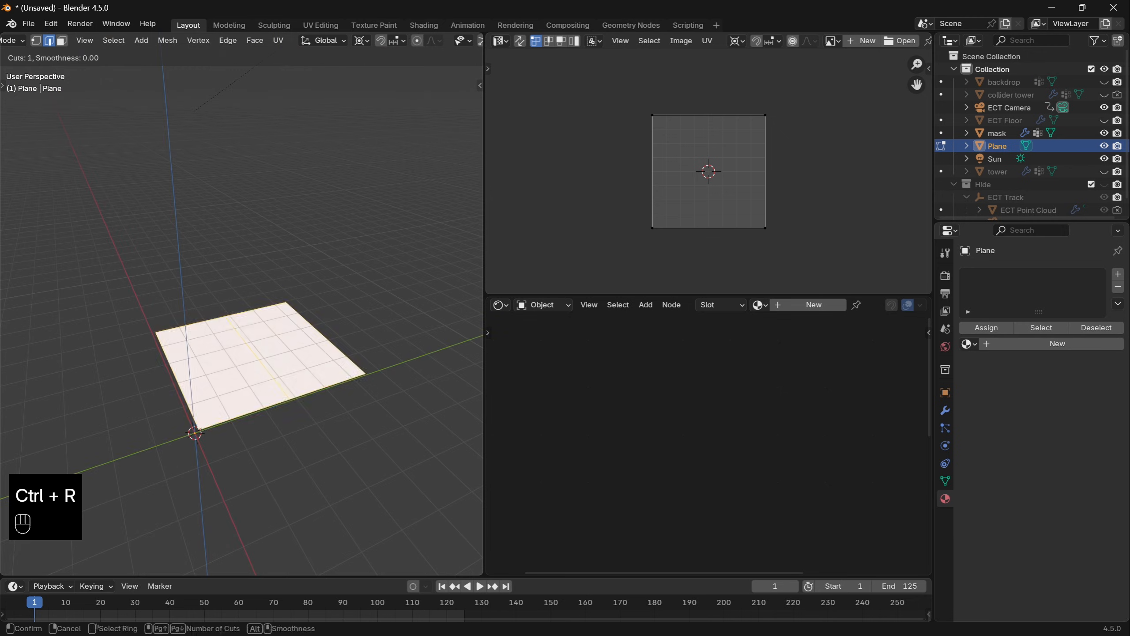
click(227, 353)
right_click(227, 353)
click(172, 447)
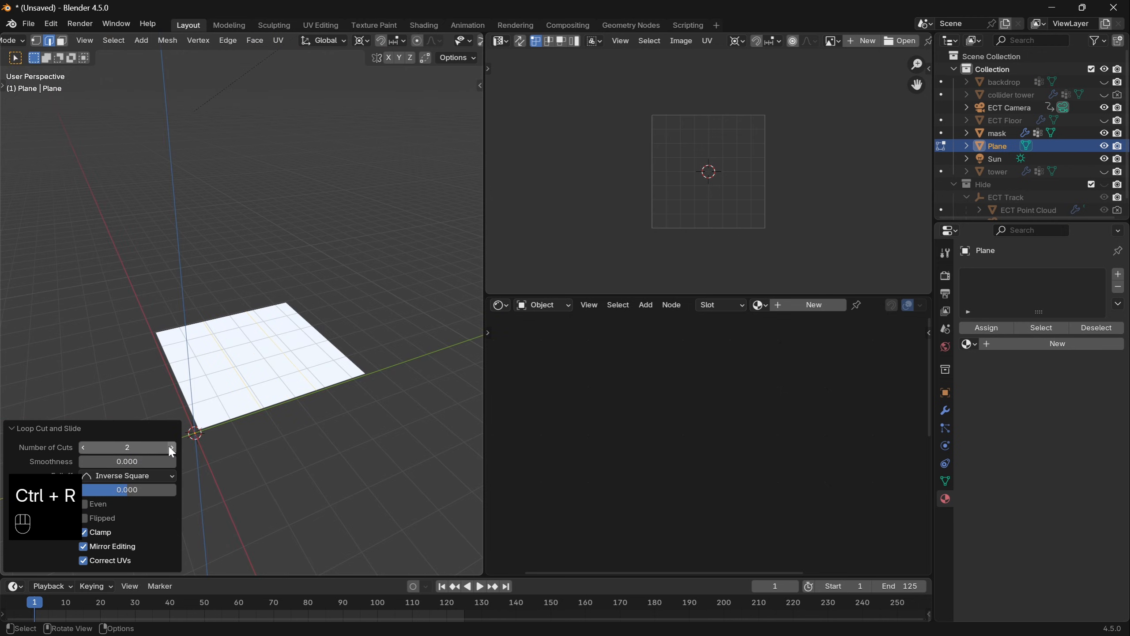
click(172, 447)
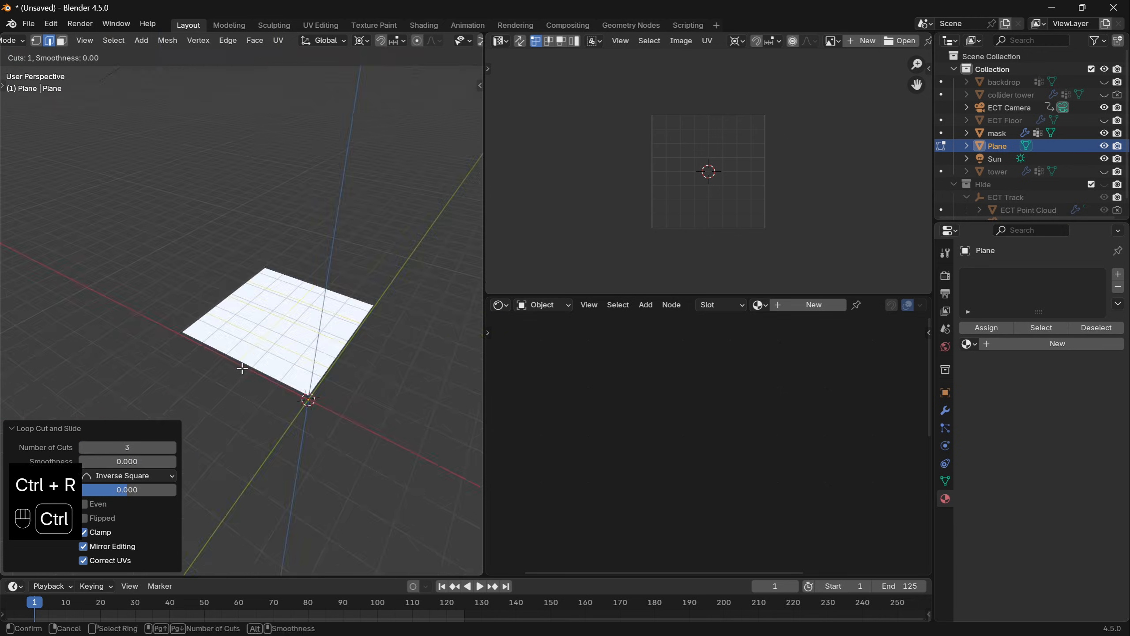
click(242, 369)
right_click(243, 367)
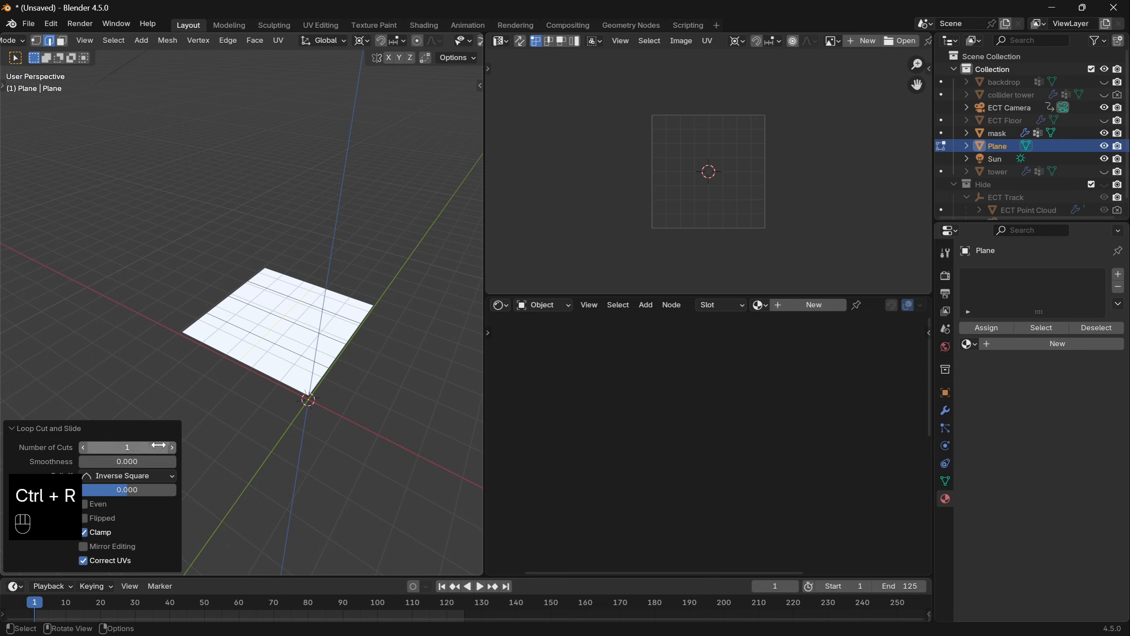
- Delete the plane's centre vertex to open a square hole, and delete only the faces of the remaining grid
key(1)
key(x)
key(x)
key(x)
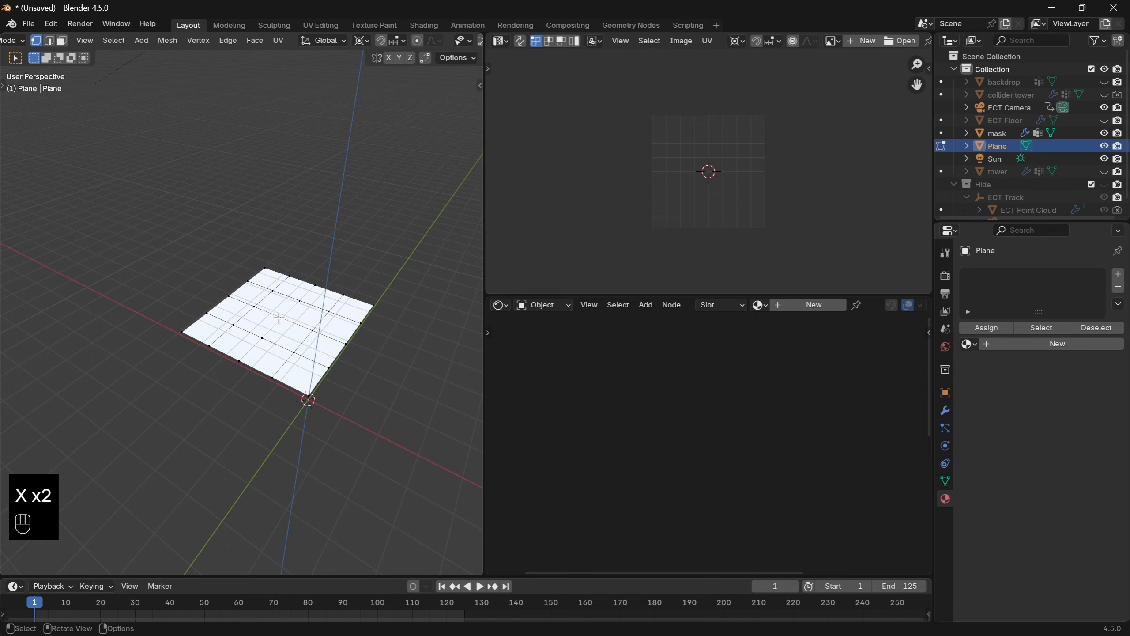
click(279, 316)
key(x)
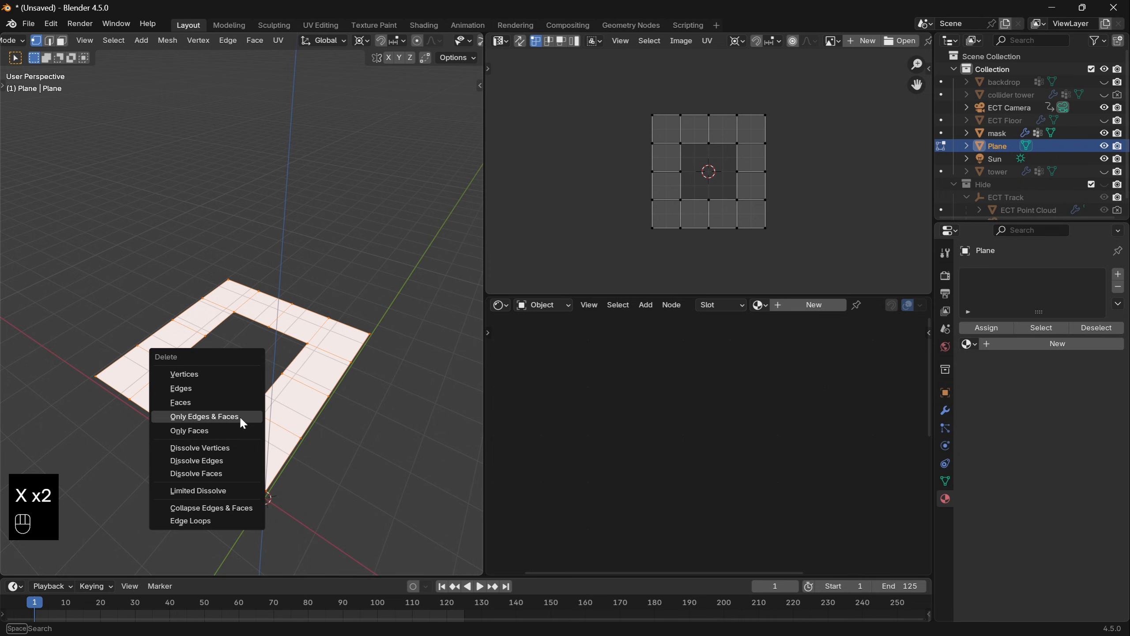
click(235, 430)
- Extrude all the grid's edges straight up along Z to form the walls of the first scaffold level
middle_drag(235, 431, 293, 467)
key(a)
key(e)
key(z)
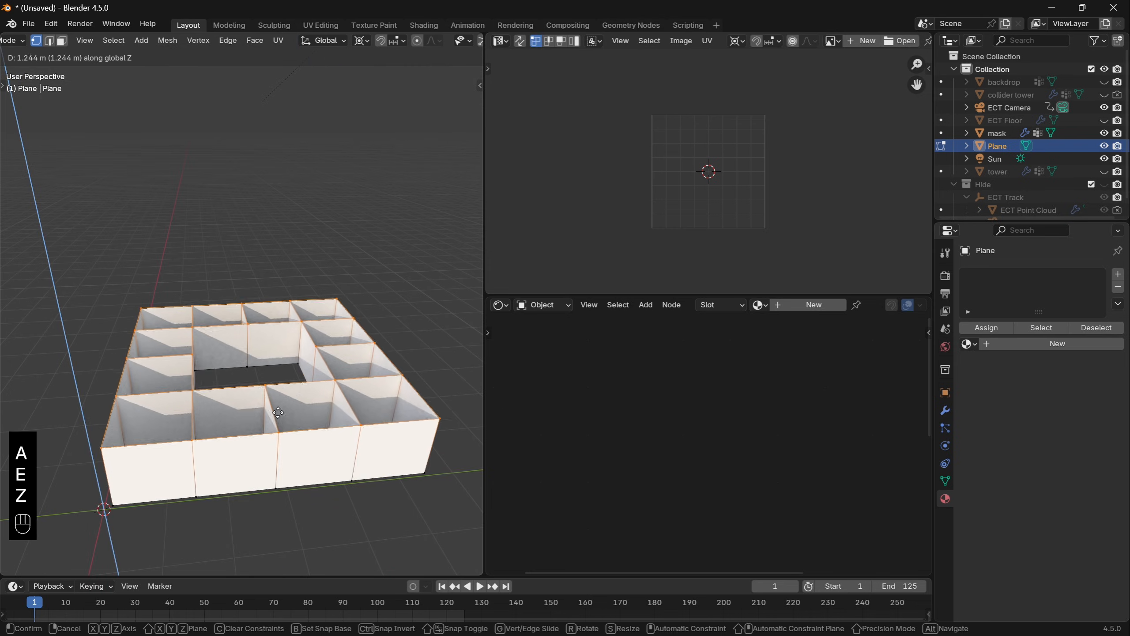
click(320, 290)
- Triangulate all the wall faces and delete only the faces, leaving a wireframe level with diagonal braces
key(a)
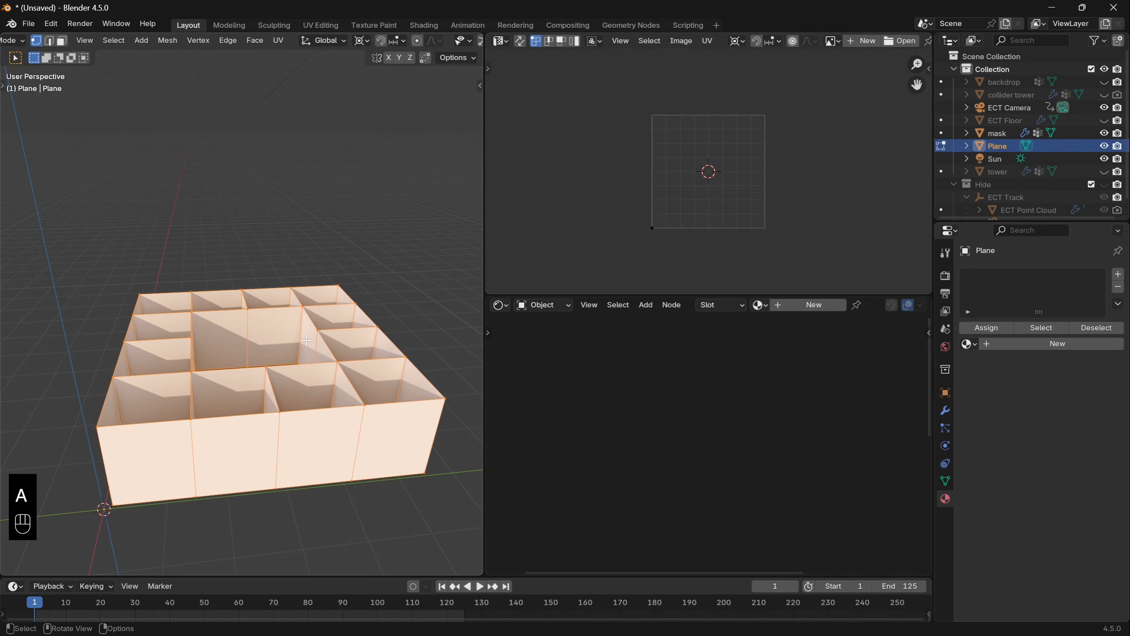
key(ctrl+t)
key(x)
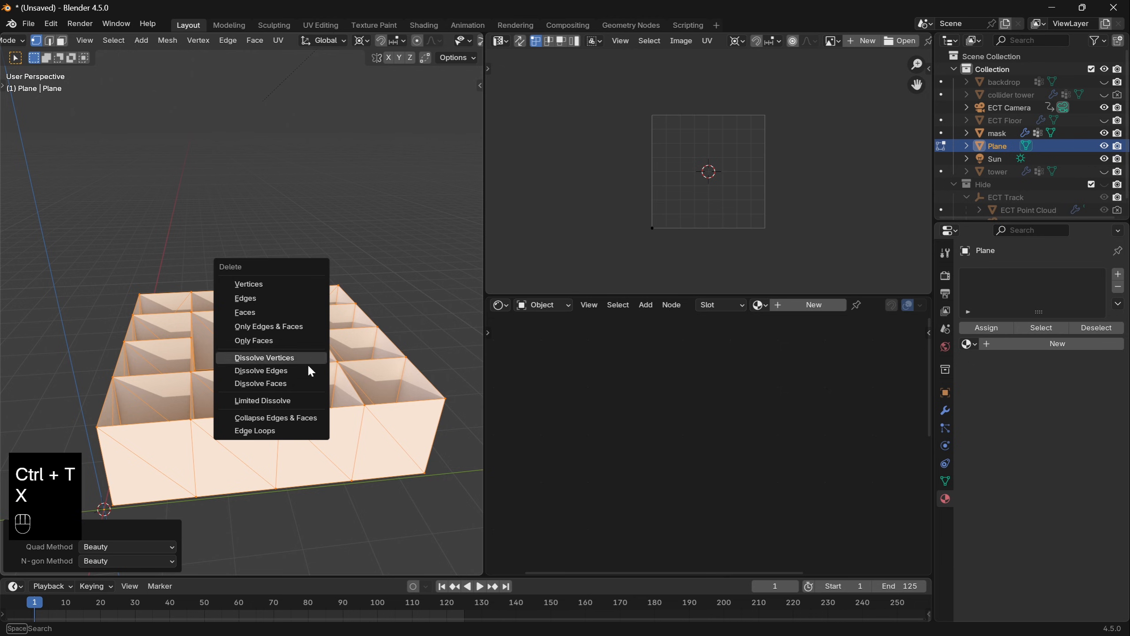
click(297, 341)
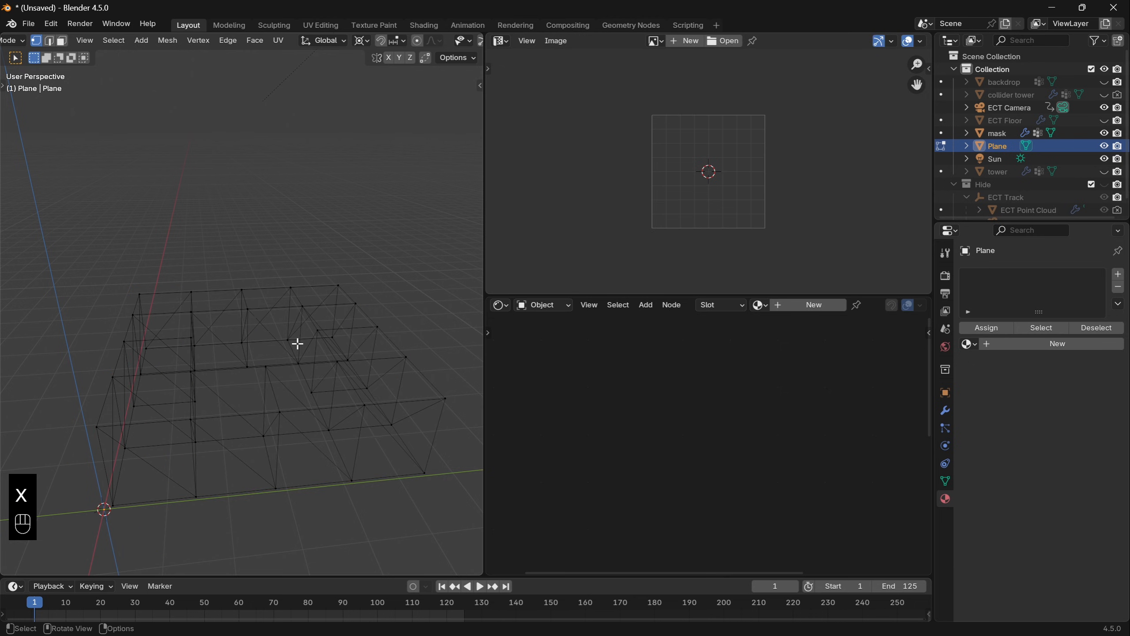
key(Tab)
- Add an Array modifier to the scaffold level with a relative offset of 0 in X and 1 in Z
middle_drag(295, 366, 272, 284)
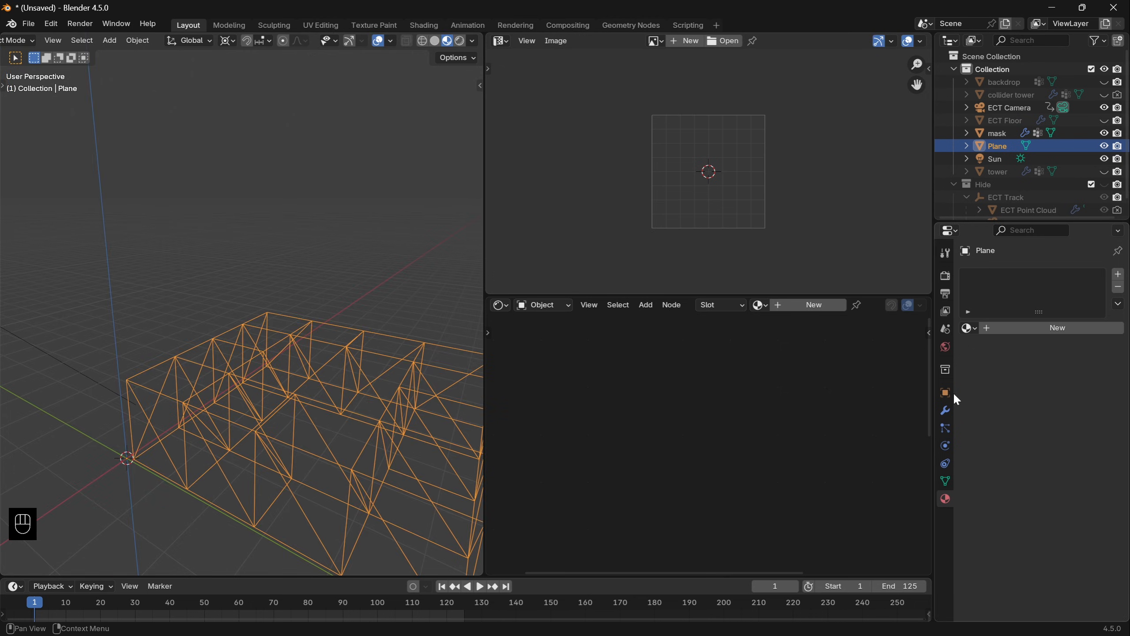
click(945, 410)
click(1005, 272)
text(arr)
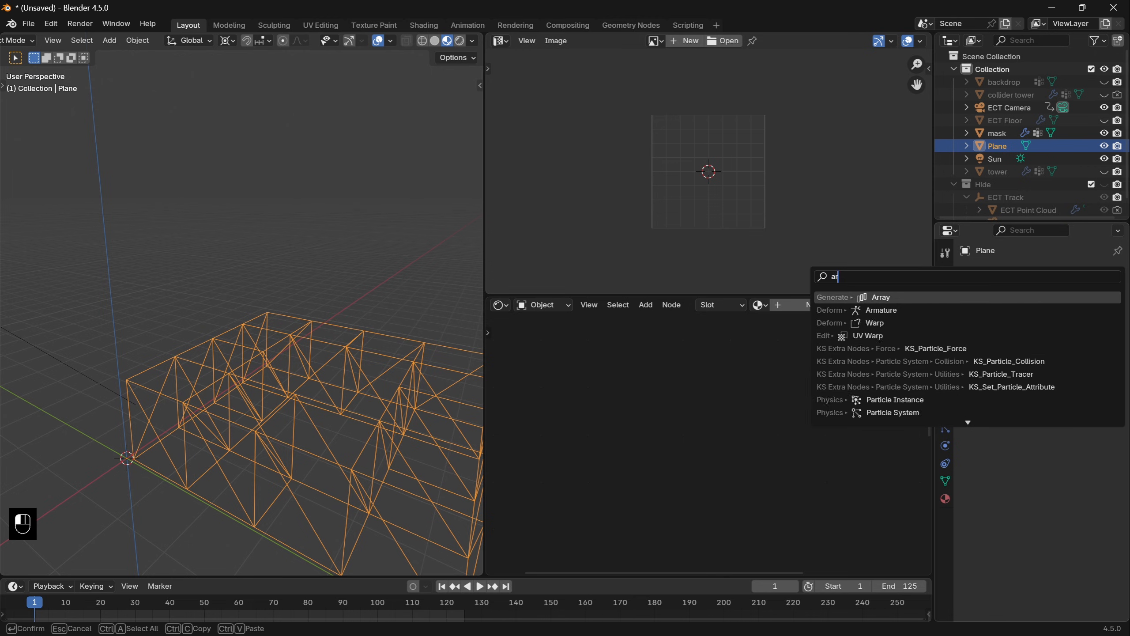
key(Return)
click(1065, 369)
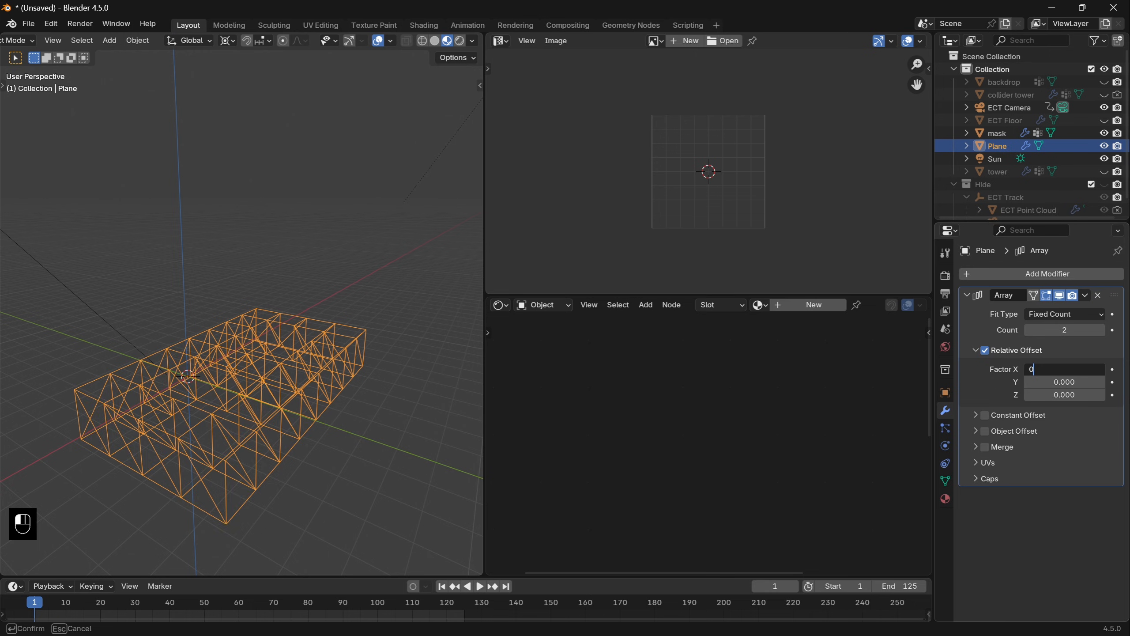
key(Tab)
key(Tab)
text(1)
key(Tab)
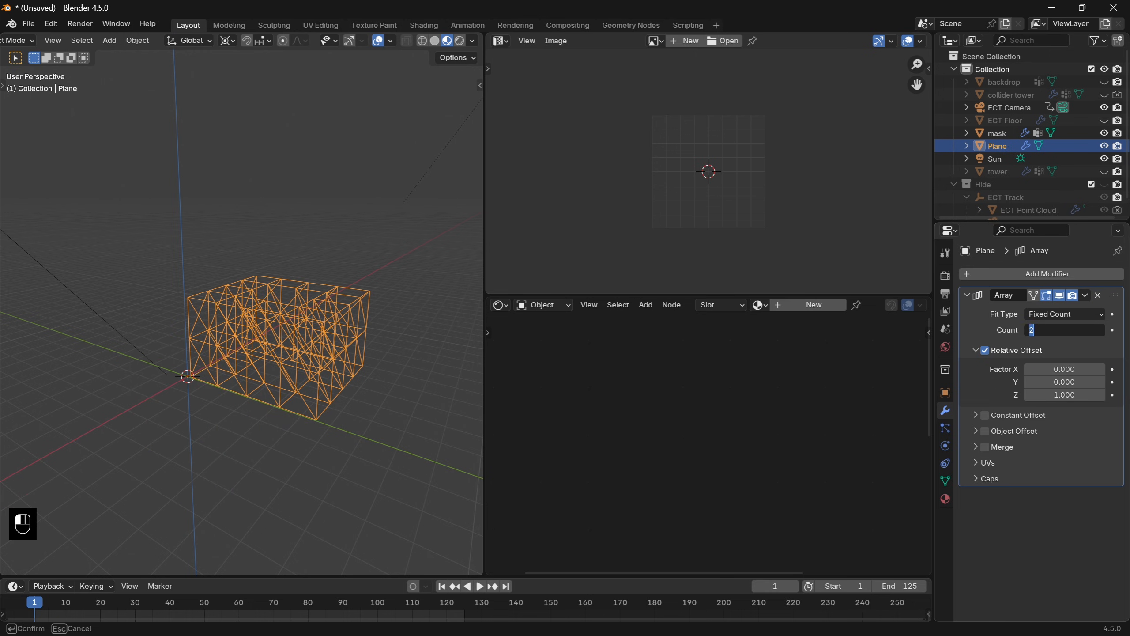
- Set the array's count to 12 to stack the scaffold levels into a tower
text(14)
key(Return)
scroll(213, 254, down, 3)
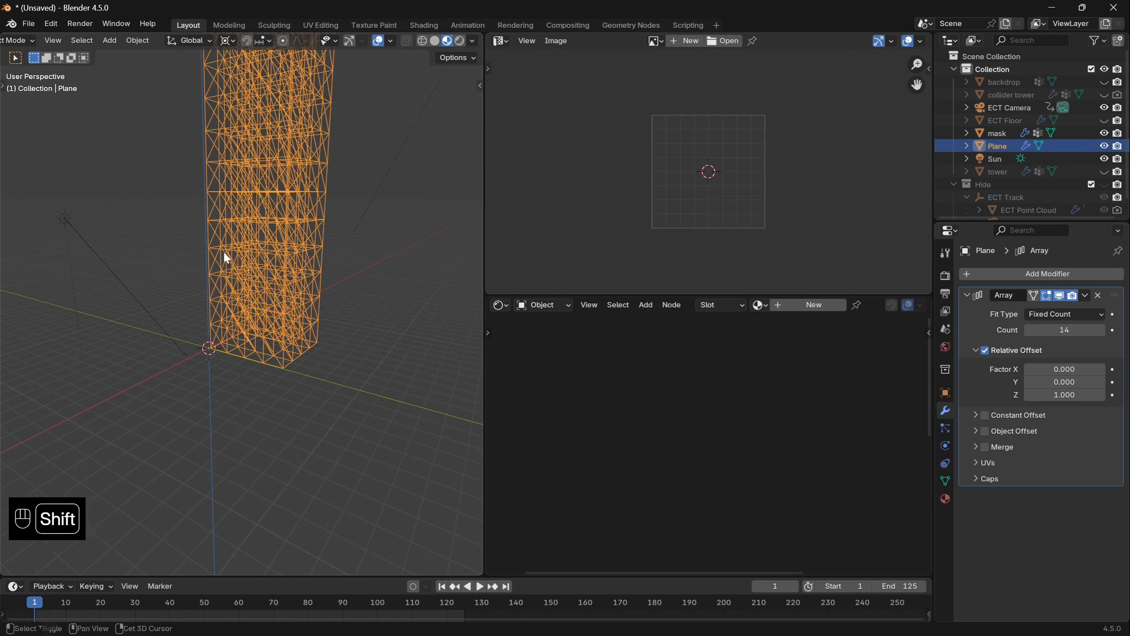
shift+middle_drag(222, 251, 225, 378)
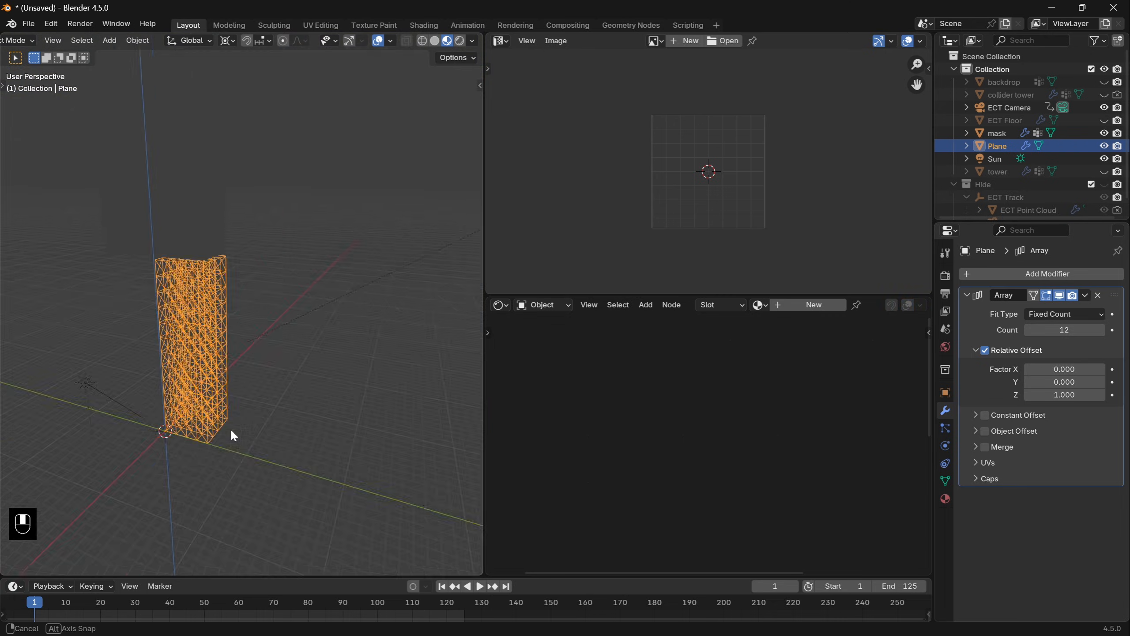
scroll(312, 418, up, 6)
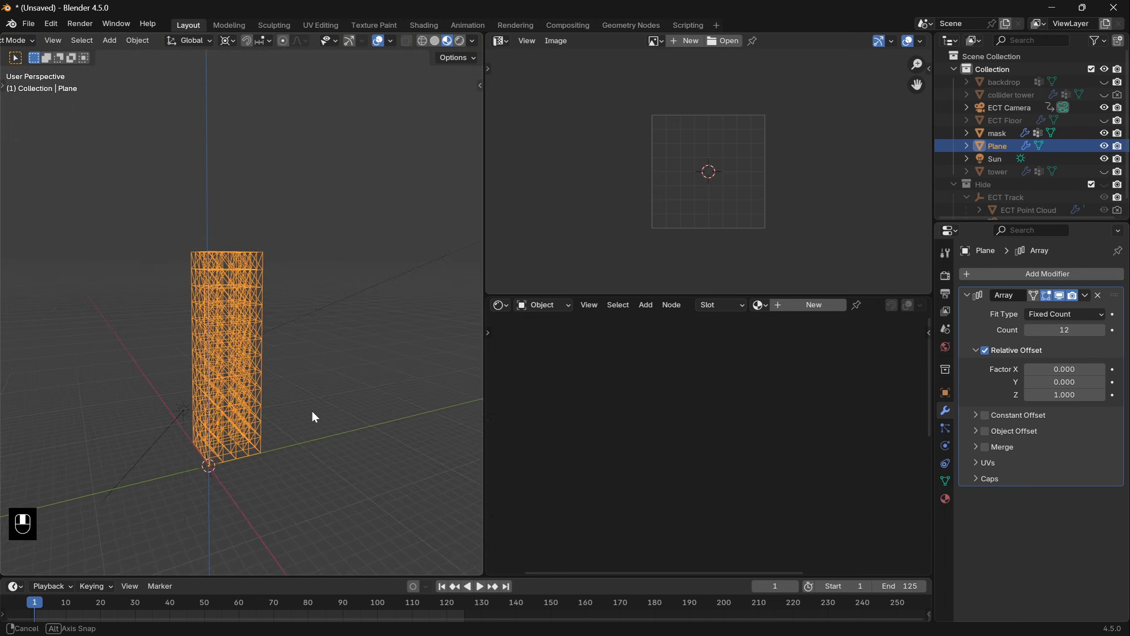
- Create a new geometry node tree on the scaffold and insert a Mesh to Curve node after the group input
click(501, 305)
key(g)
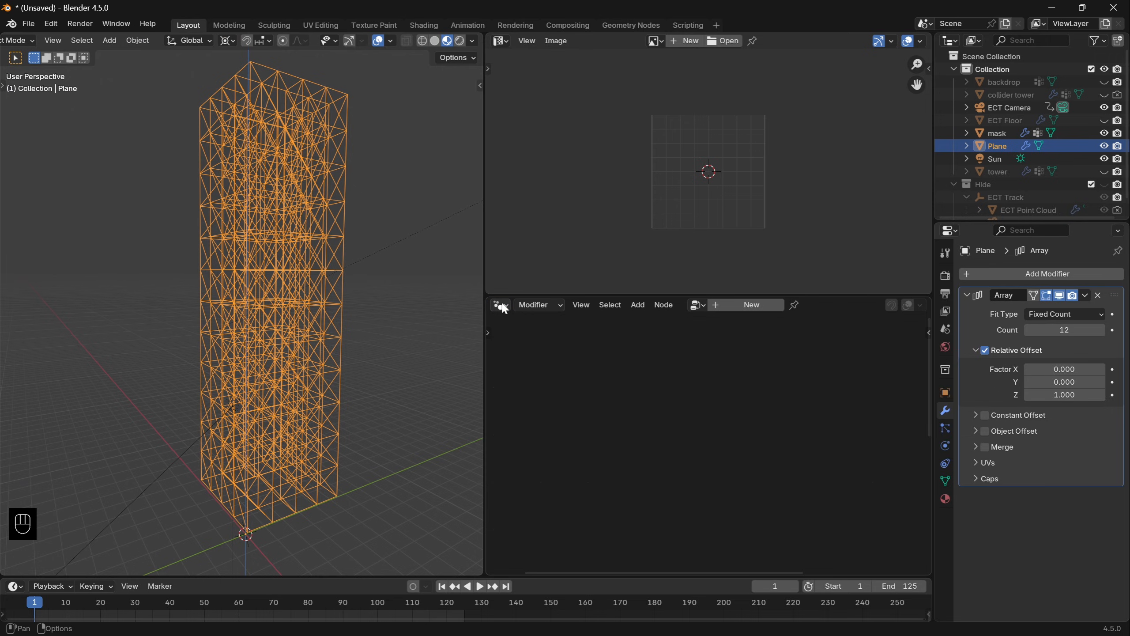
click(754, 310)
drag(614, 460, 644, 427)
text(c)
key(BackSpace)
text(mesh to)
key(Return)
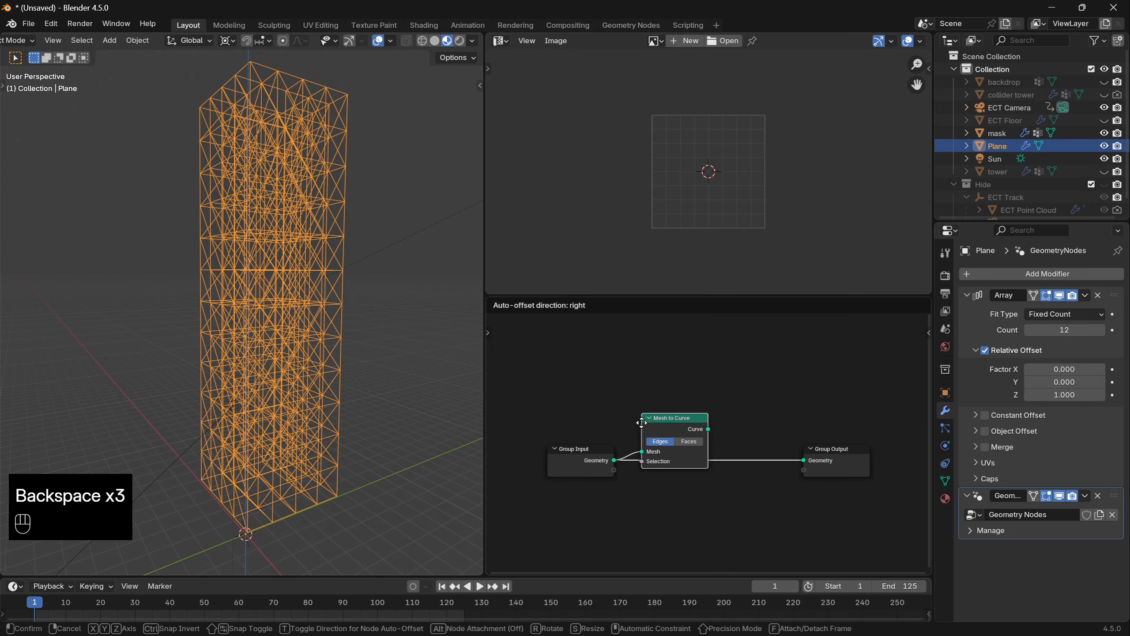
click(649, 433)
- Insert a Curve to Mesh node after Mesh to Curve and connect a Curve Circle node as its profile curve
drag(716, 440, 756, 415)
text(curve to mesh)
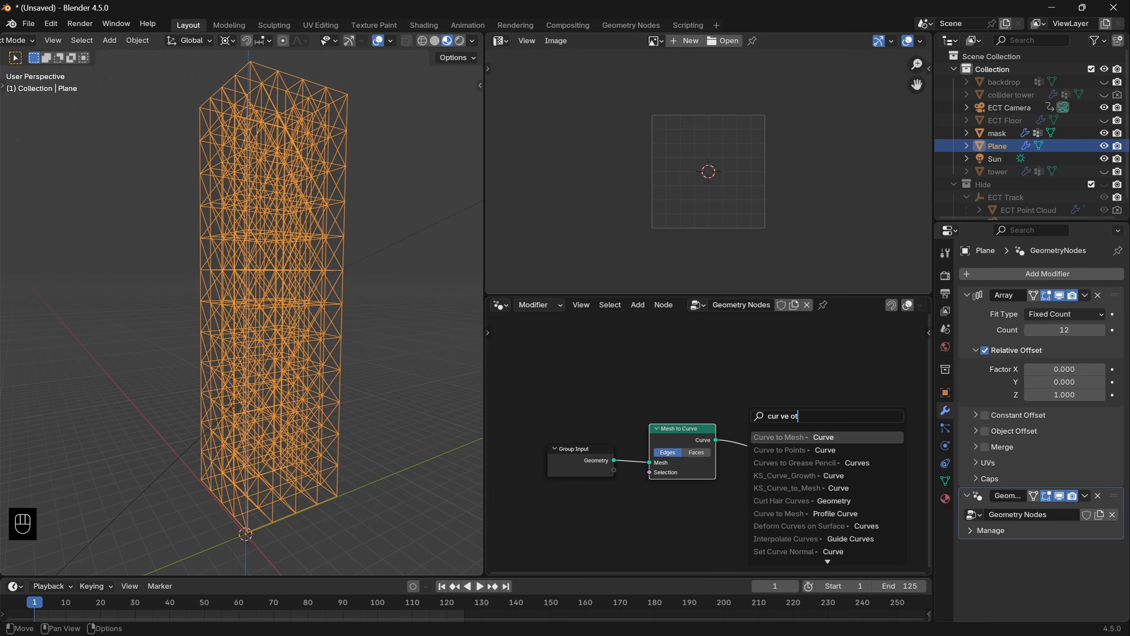
key(Return)
click(748, 431)
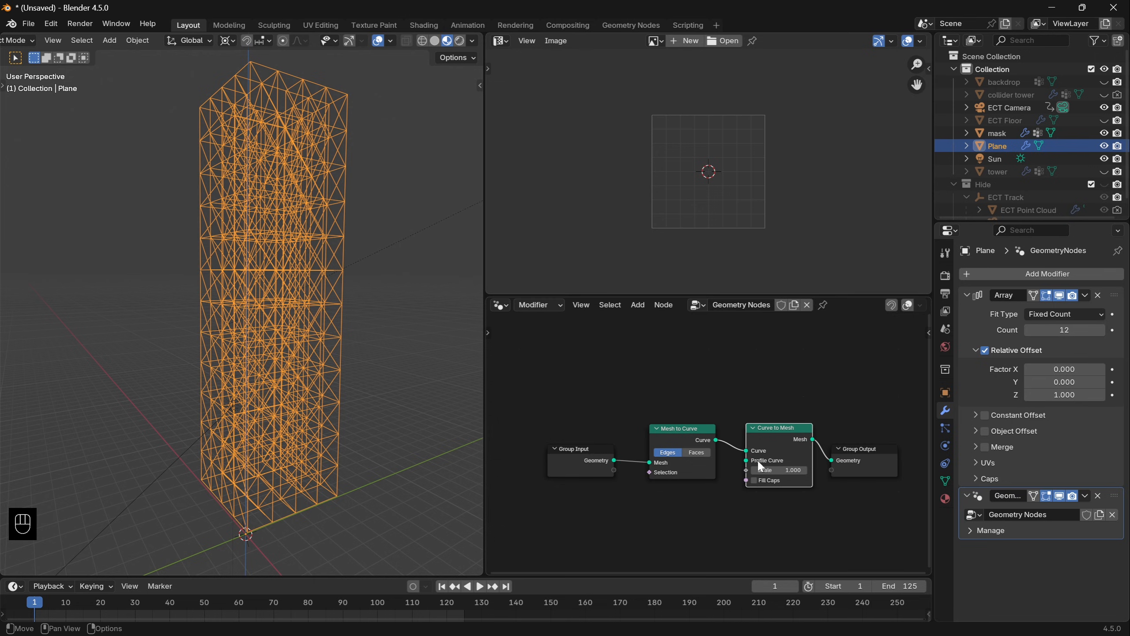
drag(746, 460, 714, 518)
text(curve cir)
key(Return)
click(719, 499)
- Set the Curve Circle's resolution to 8 and its radius to 0.015 m
click(685, 528)
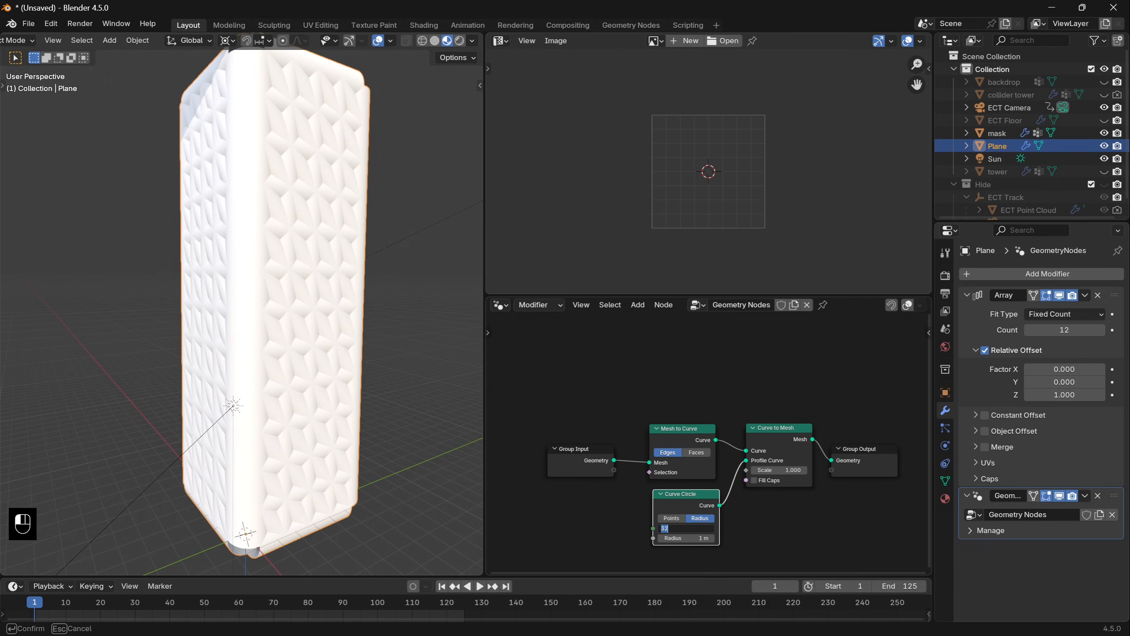
key(Tab)
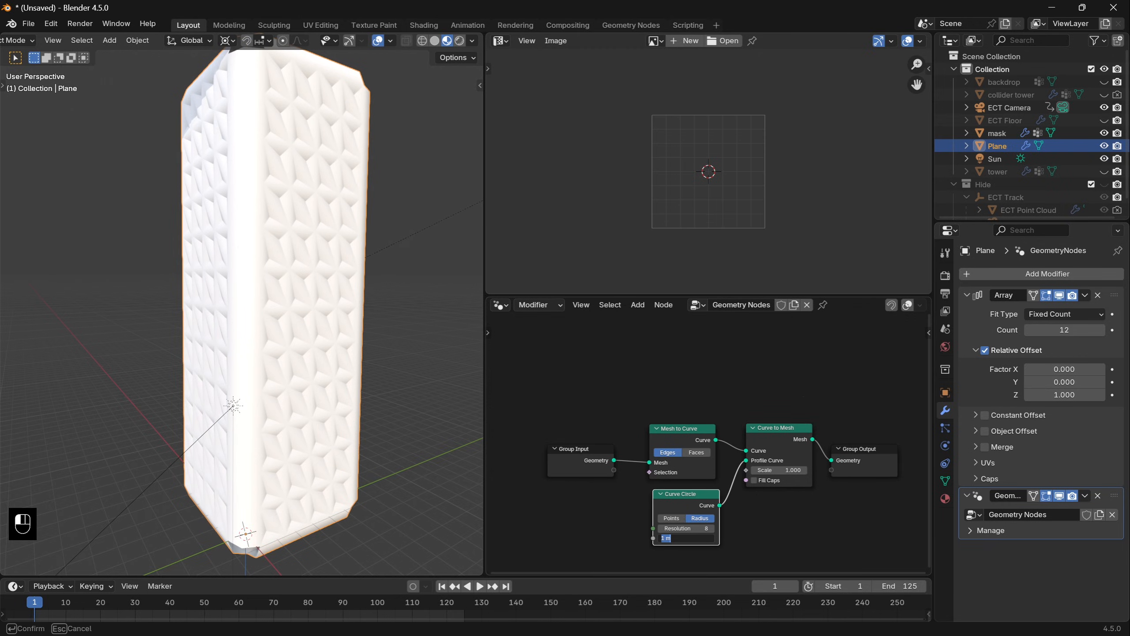
key(Return)
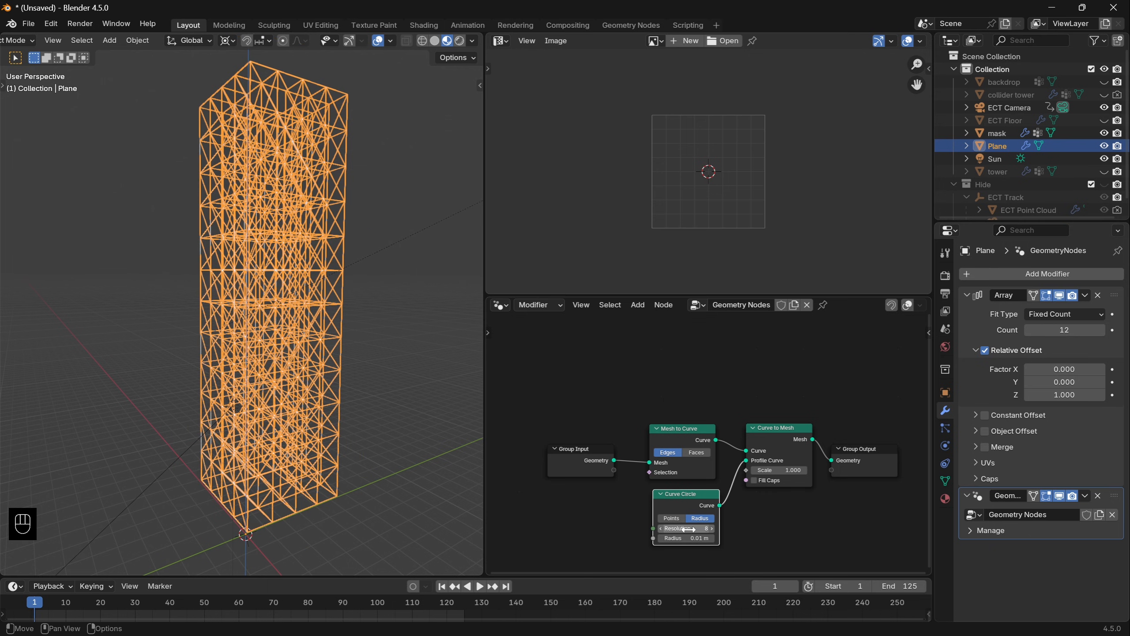
drag(679, 537, 681, 537)
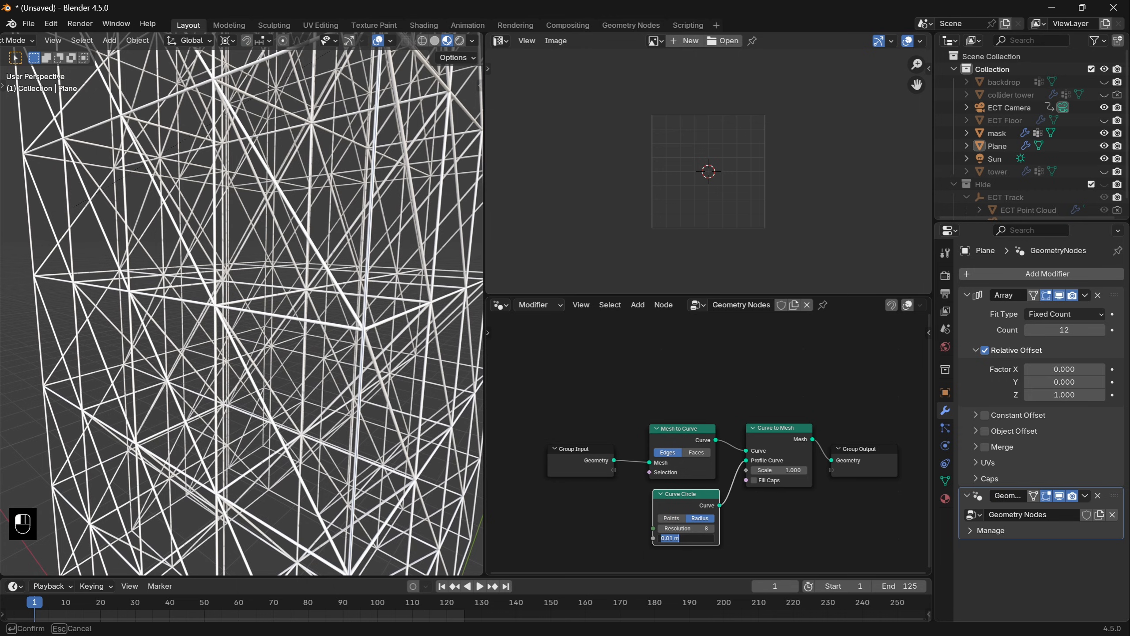
text(5)
key(Return)
- Insert a Set Material node before the group output and choose the existing Material in it
key(shift+a)
text(s)
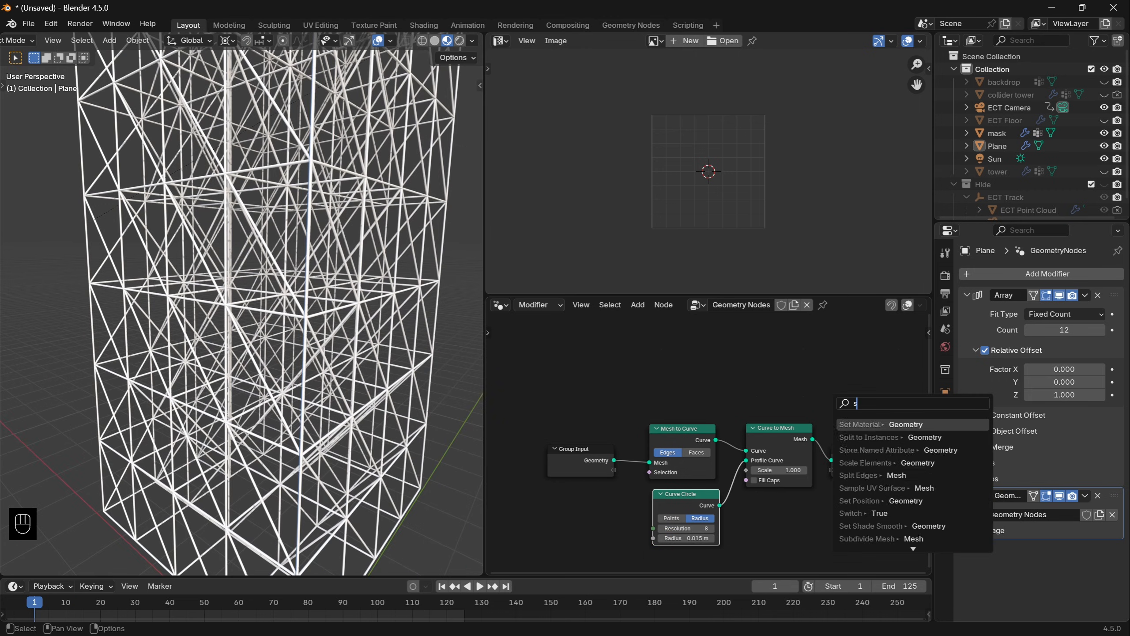
text(et mat)
key(Return)
click(822, 440)
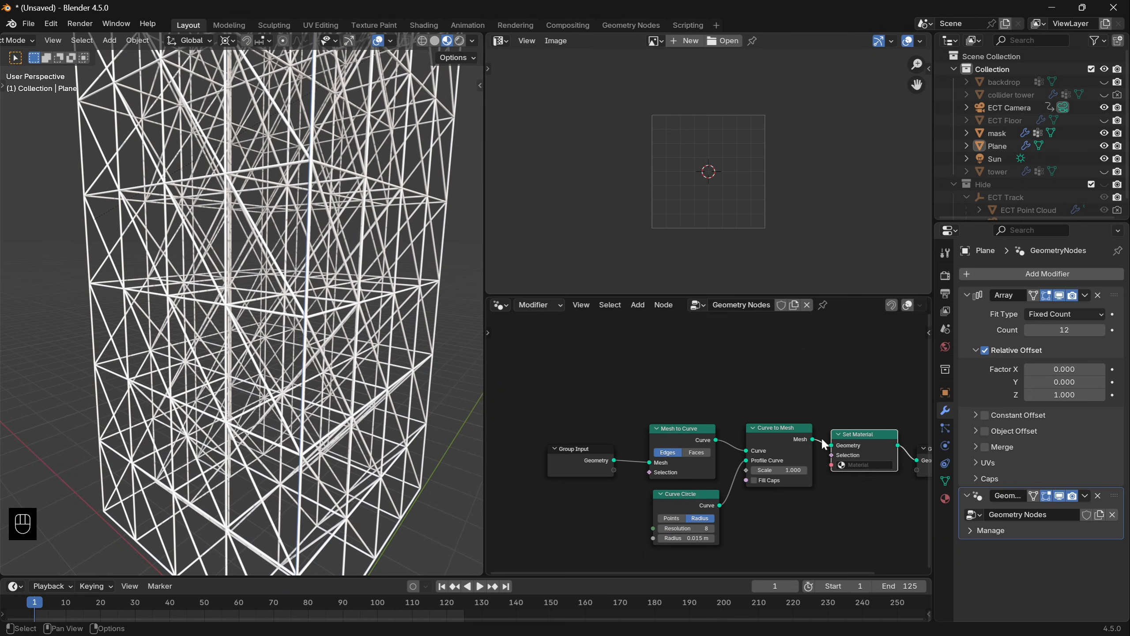
click(867, 464)
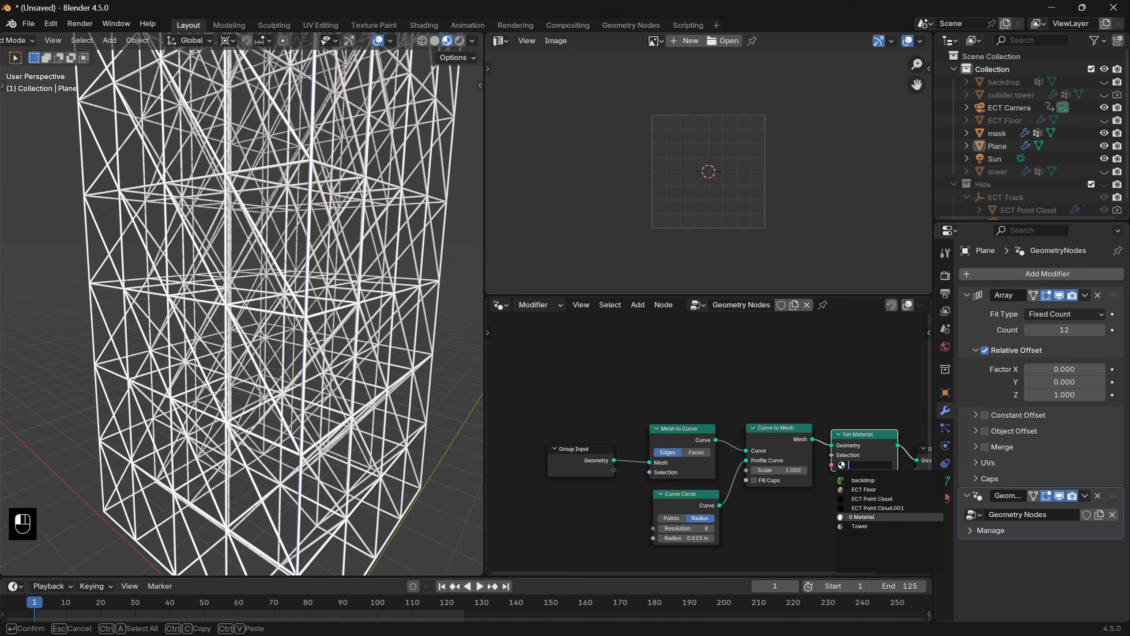
click(865, 516)
- Rename the scaffold's material to steel, set its metallic to 0.790 and darken its base colour to grey
click(945, 498)
key(ctrl+z)
text(steel)
key(Return)
drag(1041, 424, 1092, 420)
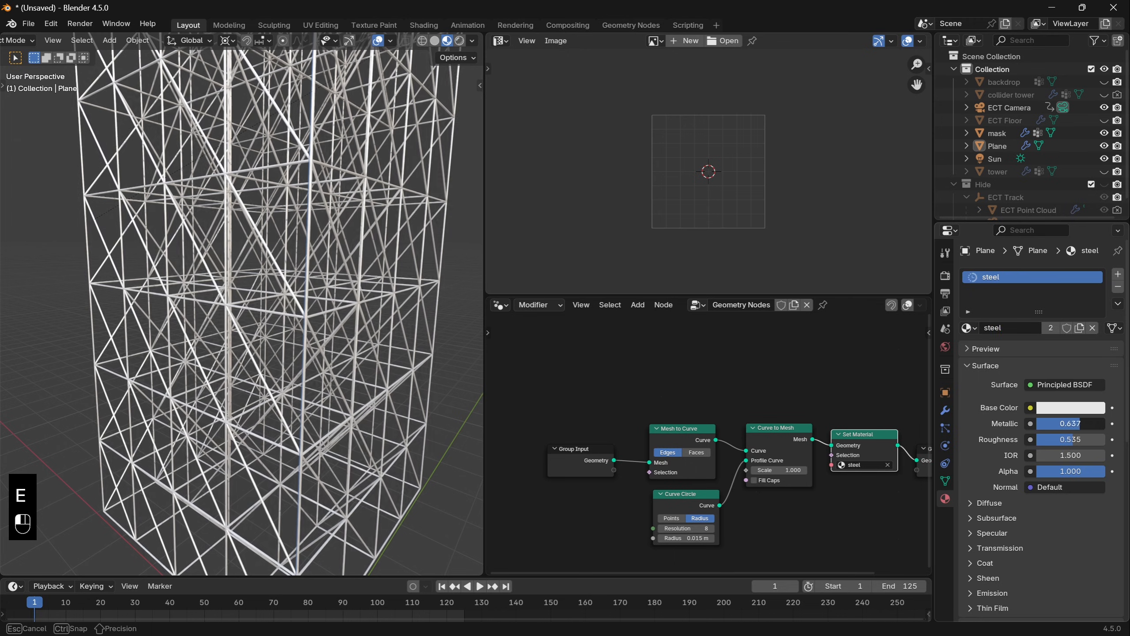
click(1097, 408)
drag(1090, 233, 1090, 261)
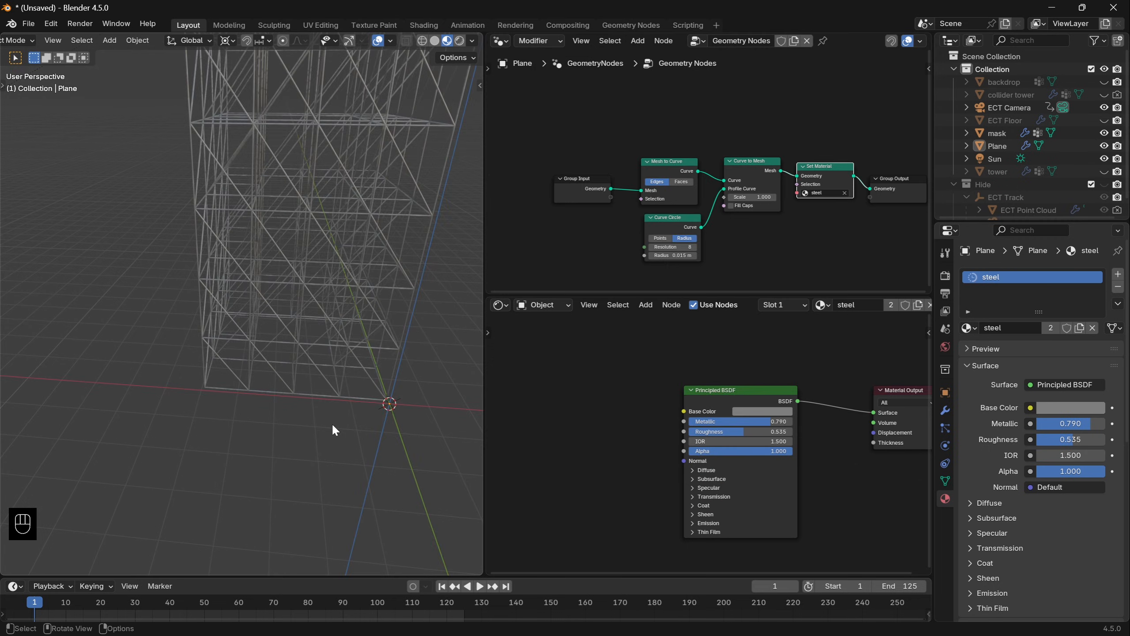
- Add a cube and, in top view, move its mesh into the scaffold's corner cell
shift+middle_drag(332, 423, 267, 406)
key(shift+a)
mouse_move(238, 375)
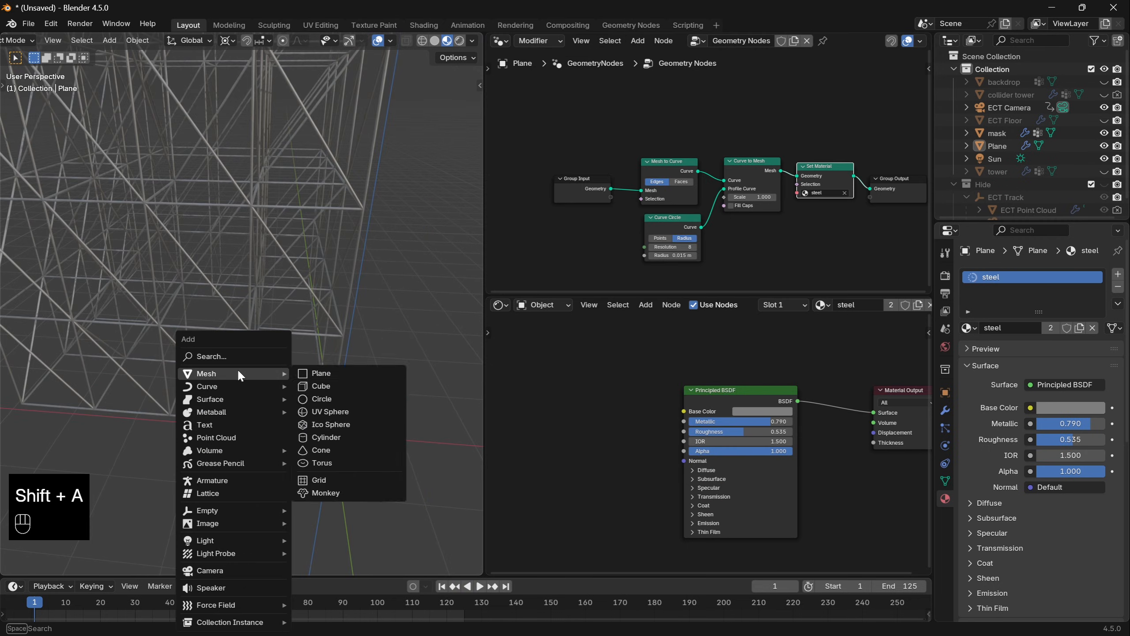
click(325, 388)
key(KP_7)
shift+middle_drag(347, 412, 418, 445)
scroll(418, 445, up, 5)
key(Tab)
key(g)
click(396, 414)
- Narrow the cube along X and stretch it along Y into a plank spanning the corner cell
key(s)
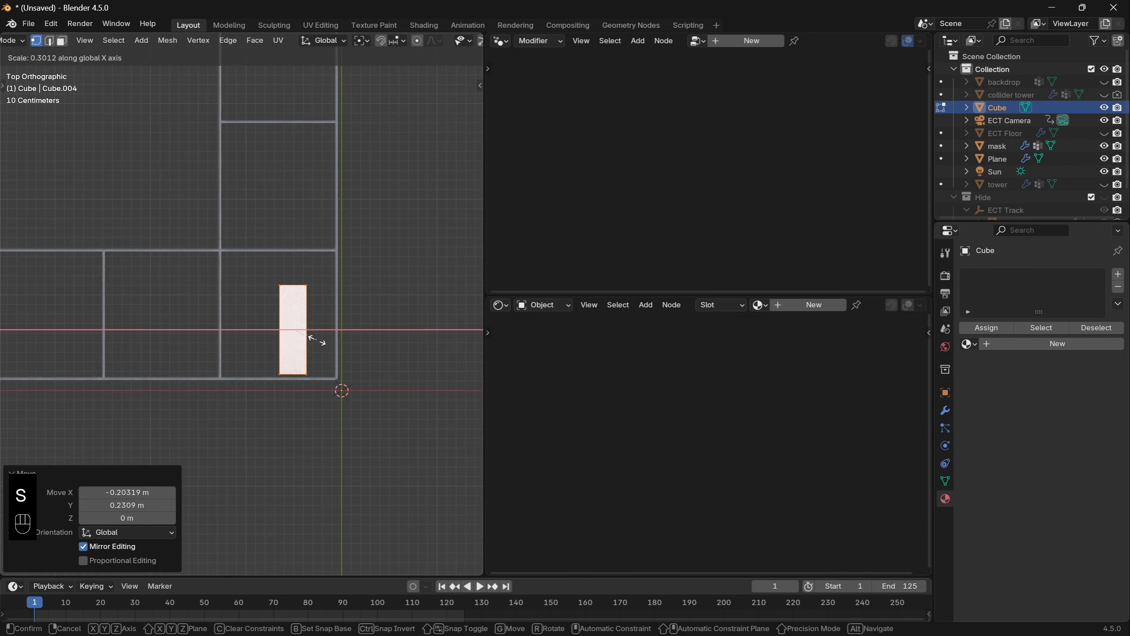
click(317, 341)
key(g)
key(s)
key(y)
click(323, 449)
- Flatten the plank along Z and raise it about 0.025 m onto the scaffold's bottom rails
key(g)
middle_drag(338, 356, 396, 134)
key(s)
key(z)
key(g)
key(z)
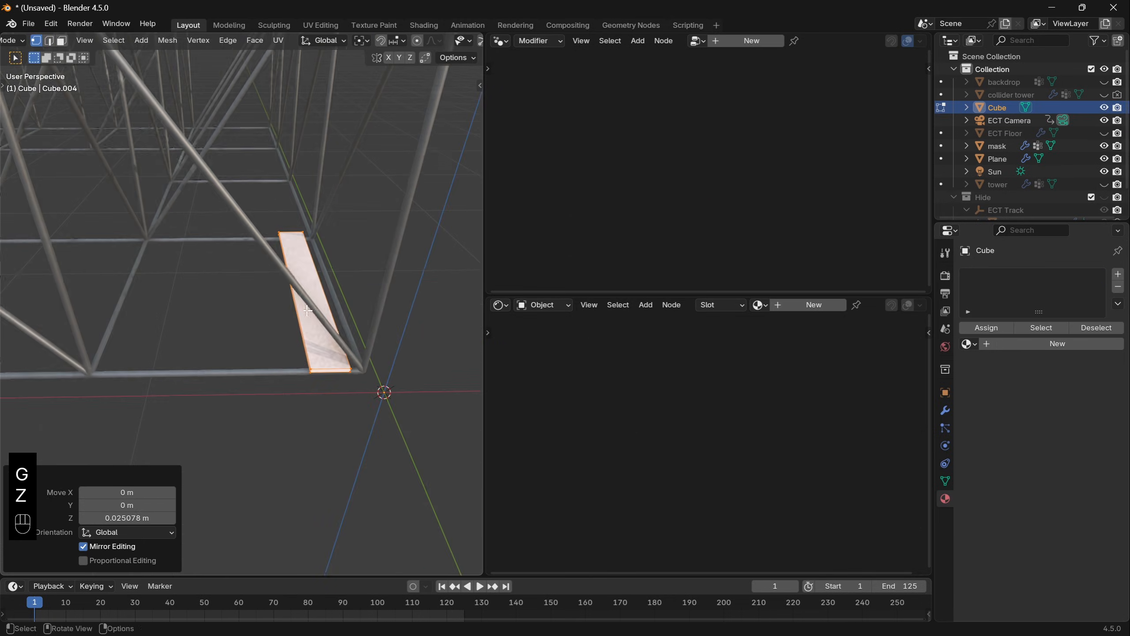
- Duplicate the plank repeatedly side by side until the planks fill the width of the corner cell
key(shift+d)
key(g)
click(380, 330)
key(shift+d)
click(346, 333)
key(a)
key(shift+d)
click(248, 345)
- Duplicate all the planks along Y and align the copy with the neighbouring scaffold cell
scroll(250, 346, down, 3)
shift+middle_drag(250, 346, 201, 418)
key(a)
key(shift+d)
click(295, 418)
shift+middle_drag(294, 418, 89, 346)
key(g)
click(261, 364)
- Duplicate both plank sections along Y to cover the full length of the scaffold's side
key(a)
key(shift+d)
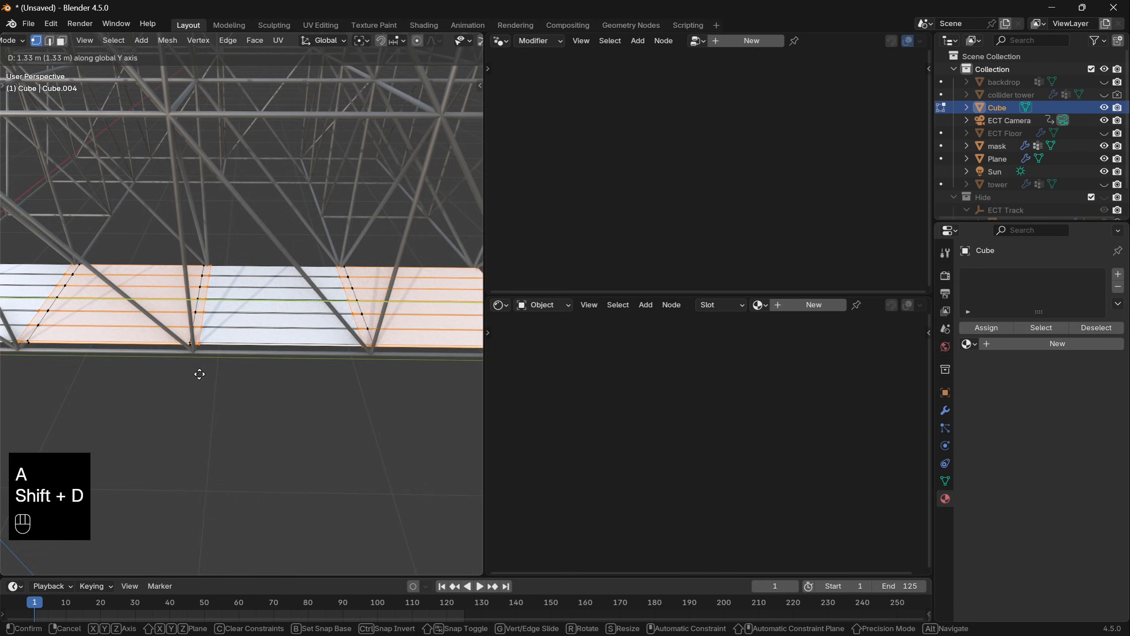
click(200, 374)
key(g)
click(235, 345)
- Duplicate the full strip of planks along X and place the copy on the scaffold's opposite side
key(a)
key(shift+d)
click(343, 332)
key(g)
click(307, 346)
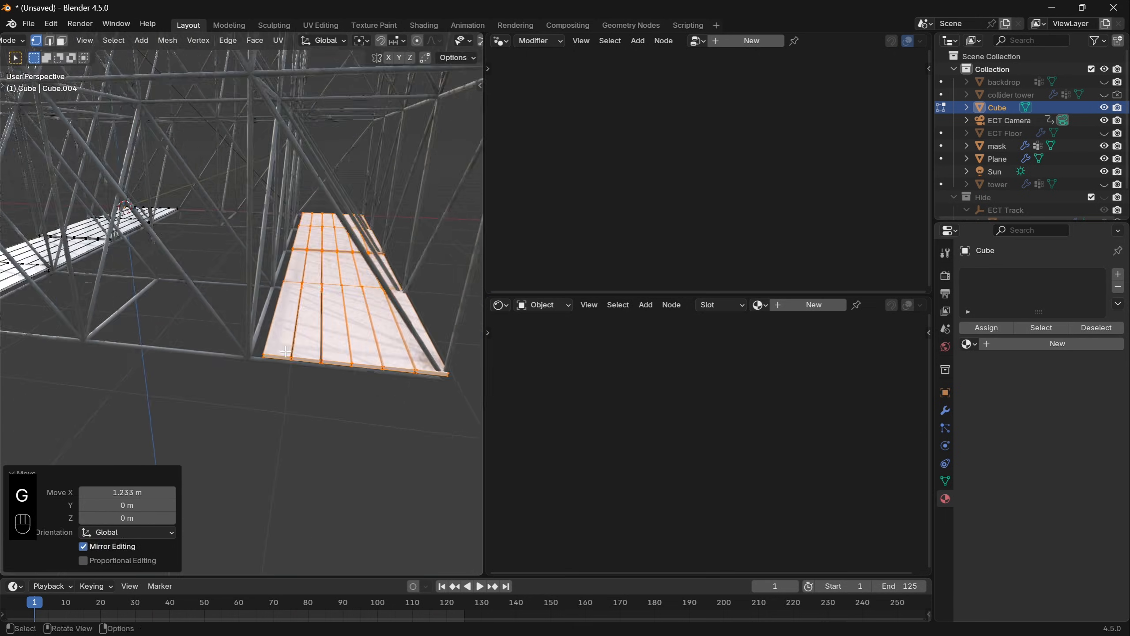
- Rotate a plank strip -90 degrees about Z and move it along an adjacent side of the scaffold
key(r)
key(z)
key(KP_Subtract)
key(KP_9)
key(KP_0)
key(KP_Enter)
key(g)
click(193, 370)
- Duplicate the rotated strip onto the remaining side, scale the copy by -1 along Z, and leave mesh editing
middle_drag(193, 370, 311, 378)
key(shift+d)
click(249, 356)
key(g)
click(273, 371)
key(s)
key(z)
key(minus)
key(1)
key(Return)
key(Tab)
- Create a new material named planks for the walkway and give it a tan base colour
middle_drag(231, 338, 303, 320)
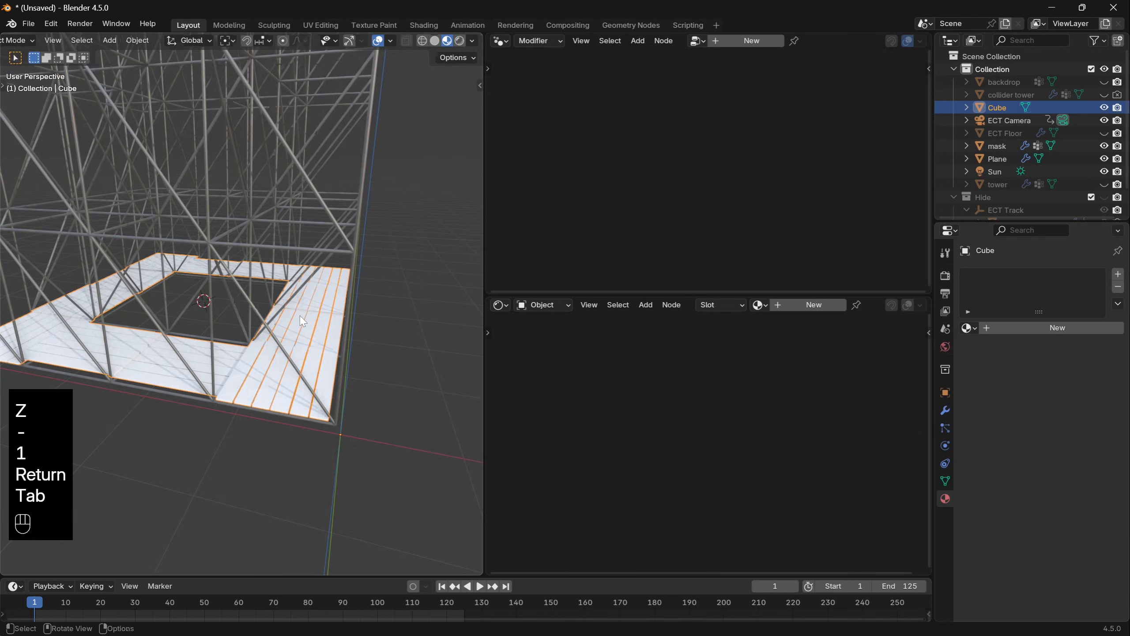
click(128, 507)
scroll(174, 485, up, 2)
middle_drag(222, 464, 297, 449)
shift+middle_drag(414, 422, 383, 392)
click(384, 391)
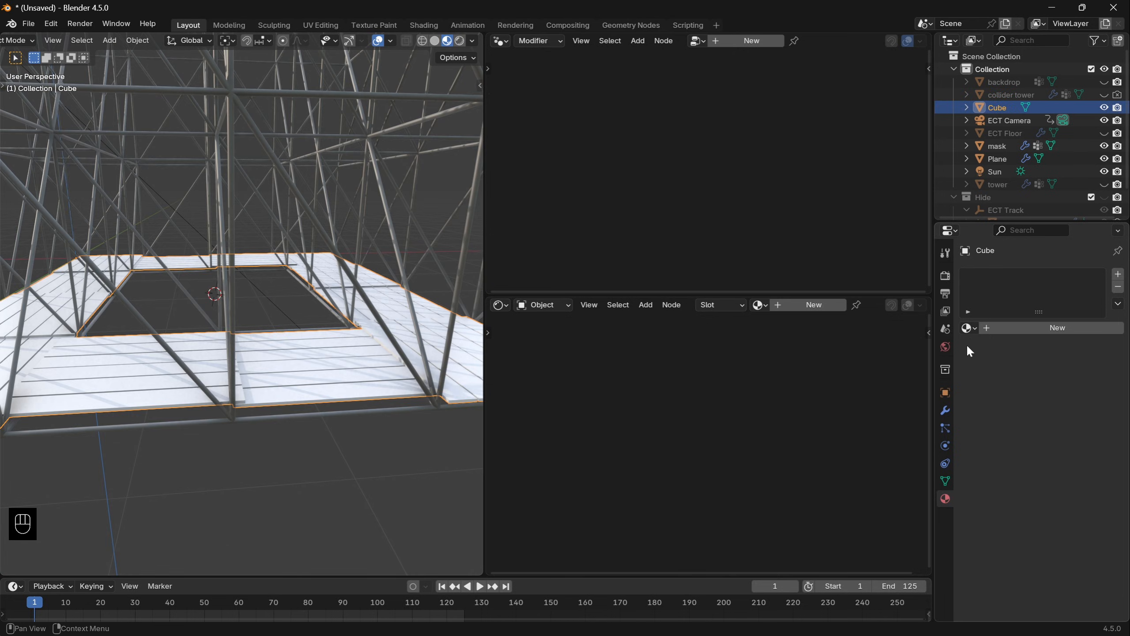
click(1037, 328)
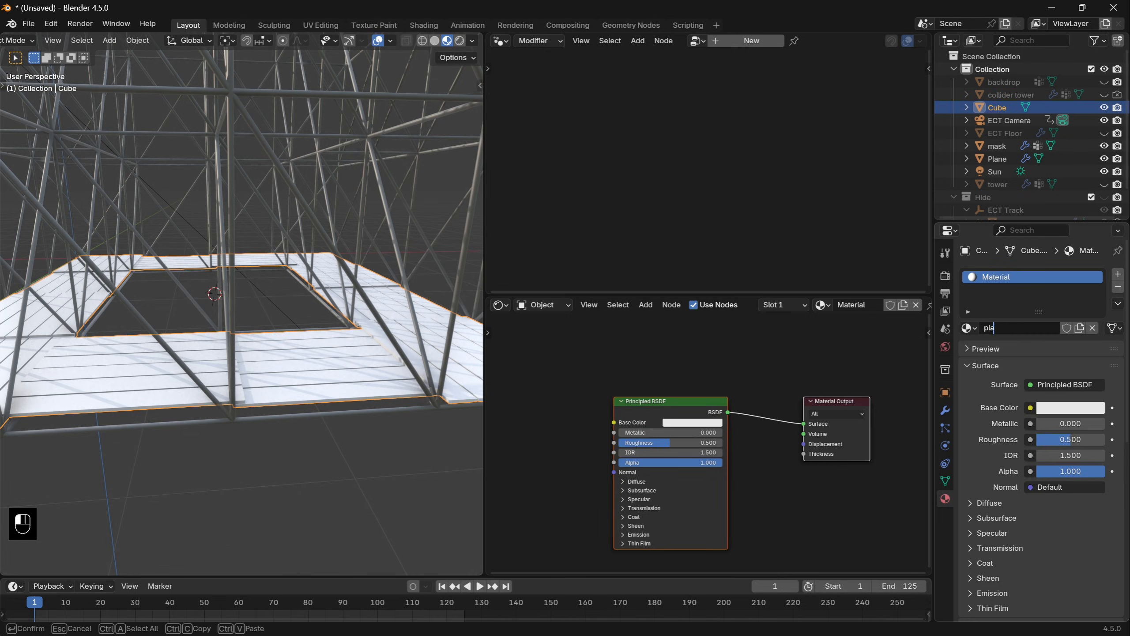
click(693, 422)
click(713, 301)
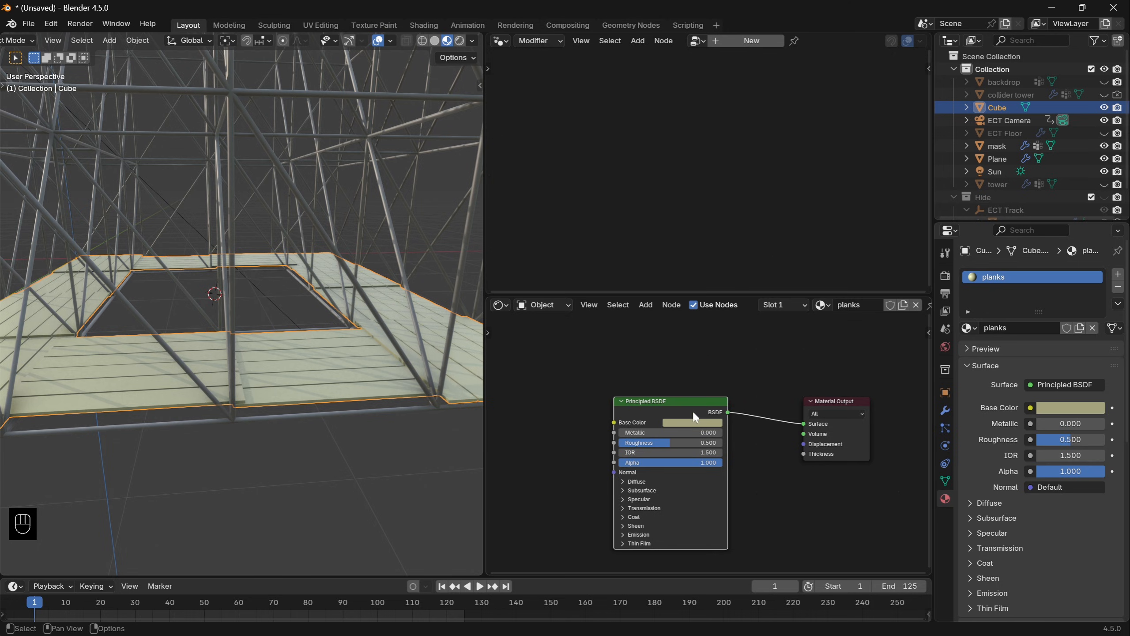
- Add an Array modifier to the planks, replacing the relative offset with a constant offset of 0 m in X and 2 m in Z
click(945, 410)
click(1004, 266)
text(a)
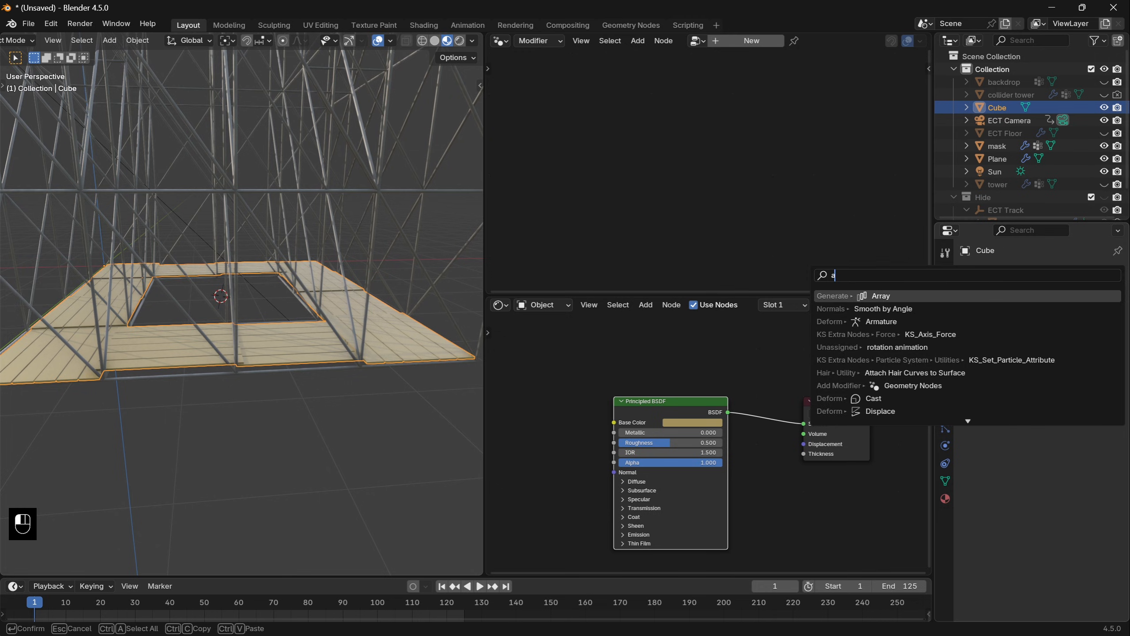
text(r)
key(Return)
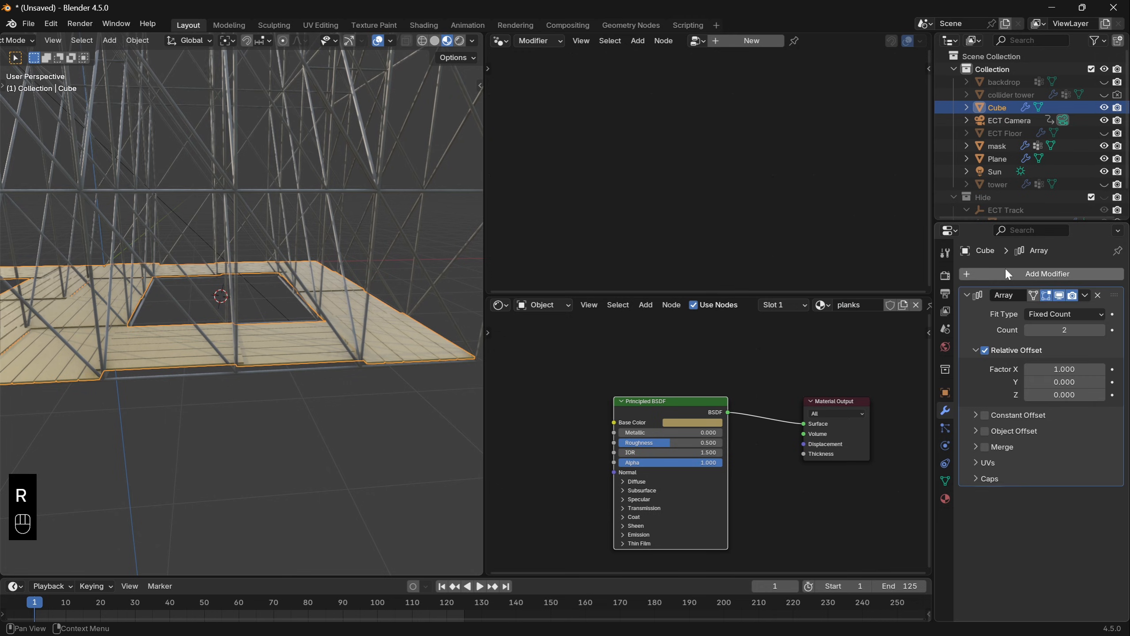
click(984, 351)
click(983, 416)
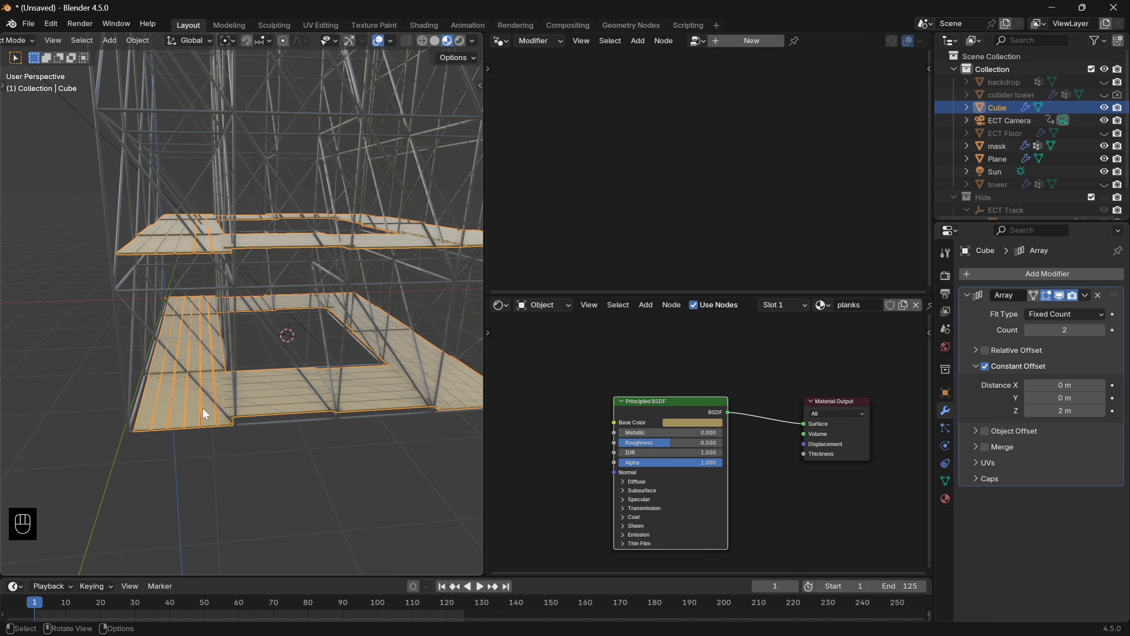
- Raise the plank walkways about 1.67 m along the global Z axis
middle_drag(205, 413, 215, 401)
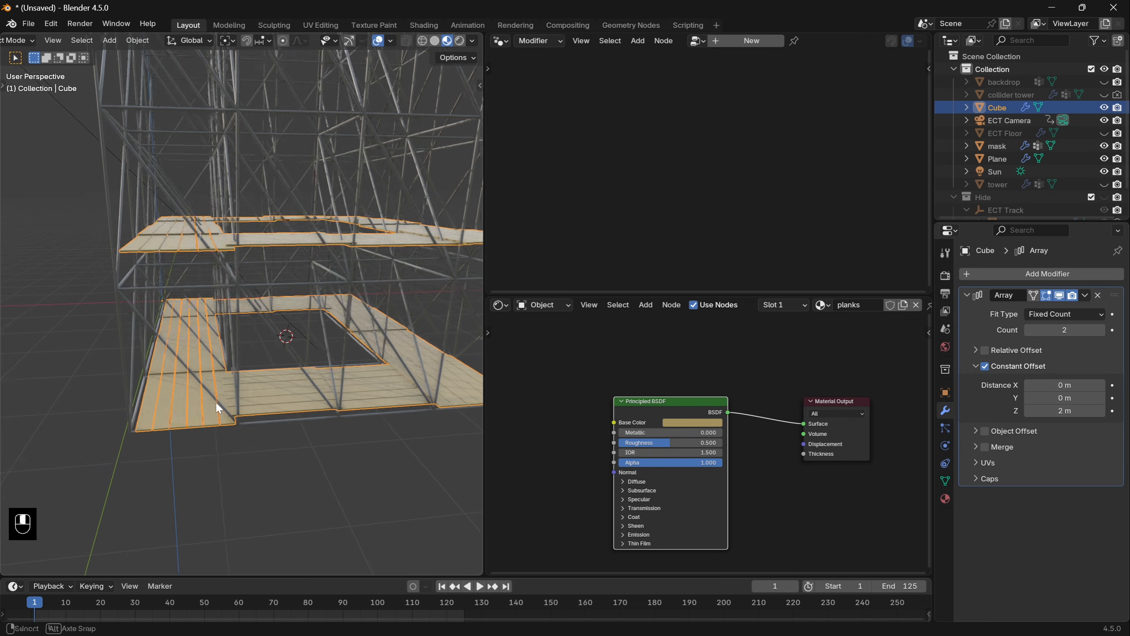
key(g)
key(z)
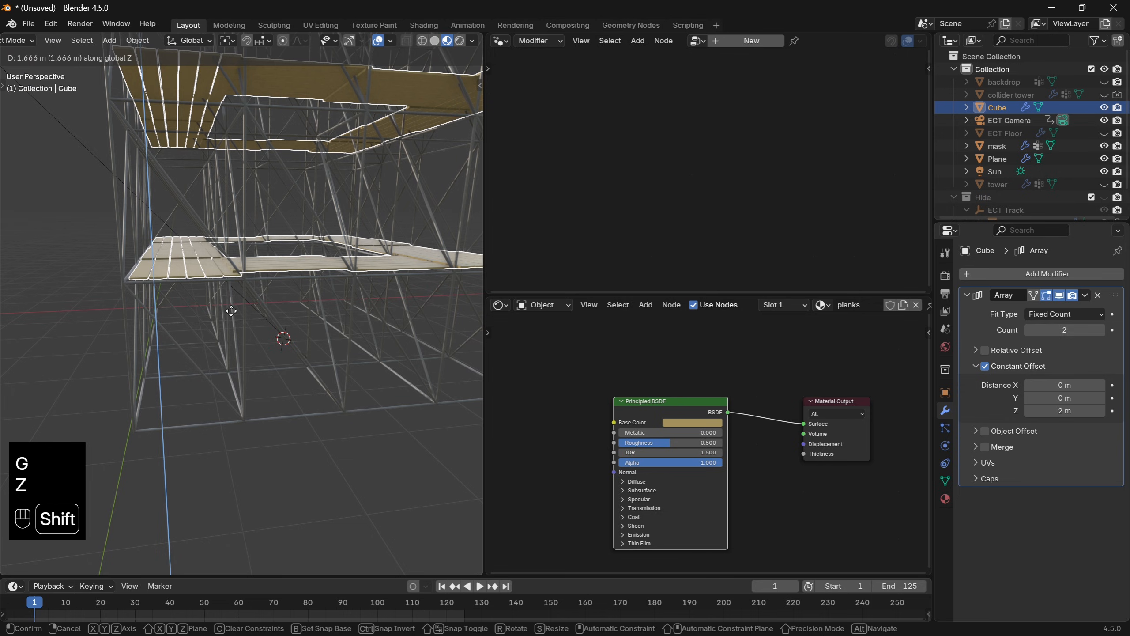
click(231, 311)
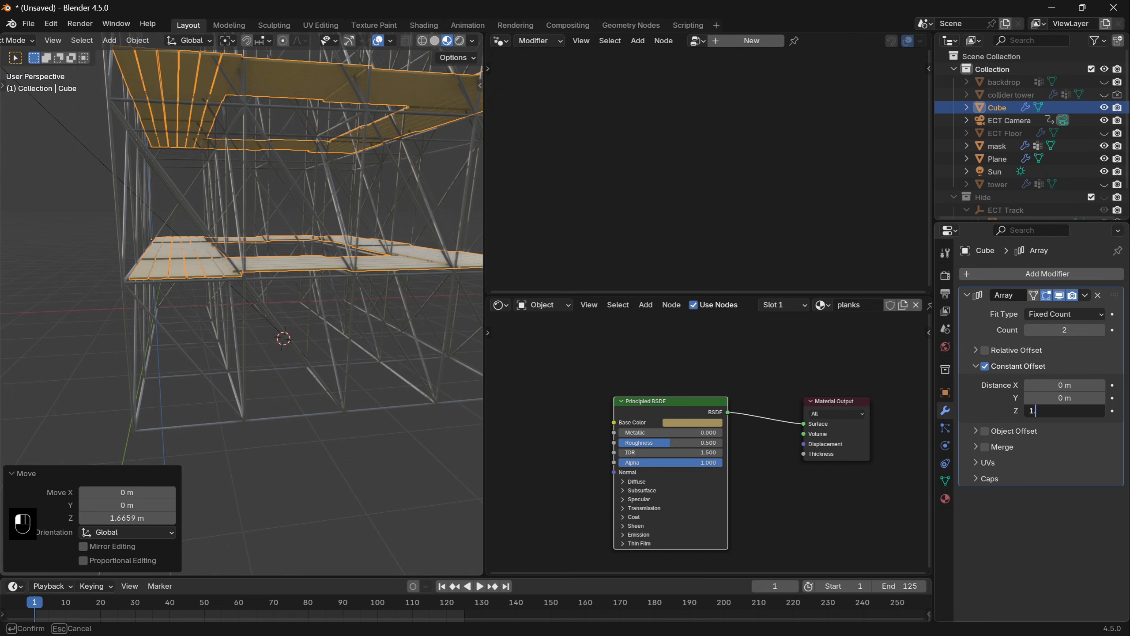
- Set the planks' Array constant Z offset to 1.666 m and its count to 14
text(1.666)
key(Return)
text(14)
key(Return)
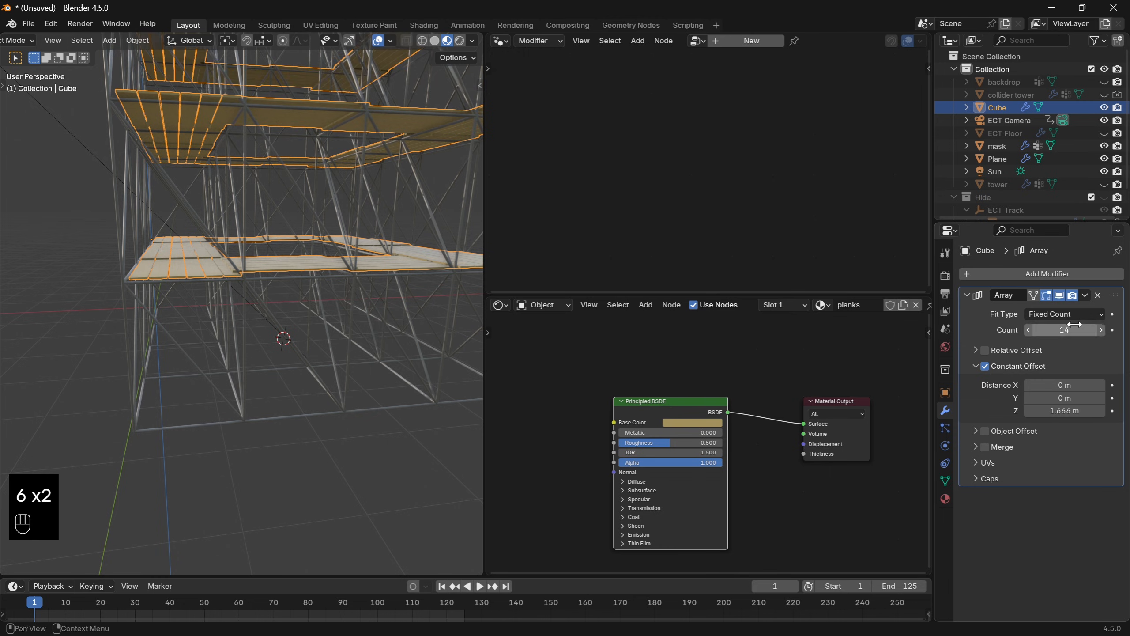
- Reduce the planks' Array count to 12 and fine-tune its Z offset to 1.643 m to match the scaffold levels
scroll(281, 292, down, 6)
shift+middle_drag(256, 209, 242, 431)
shift+middle_drag(286, 297, 338, 296)
click(1028, 331)
click(1028, 331)
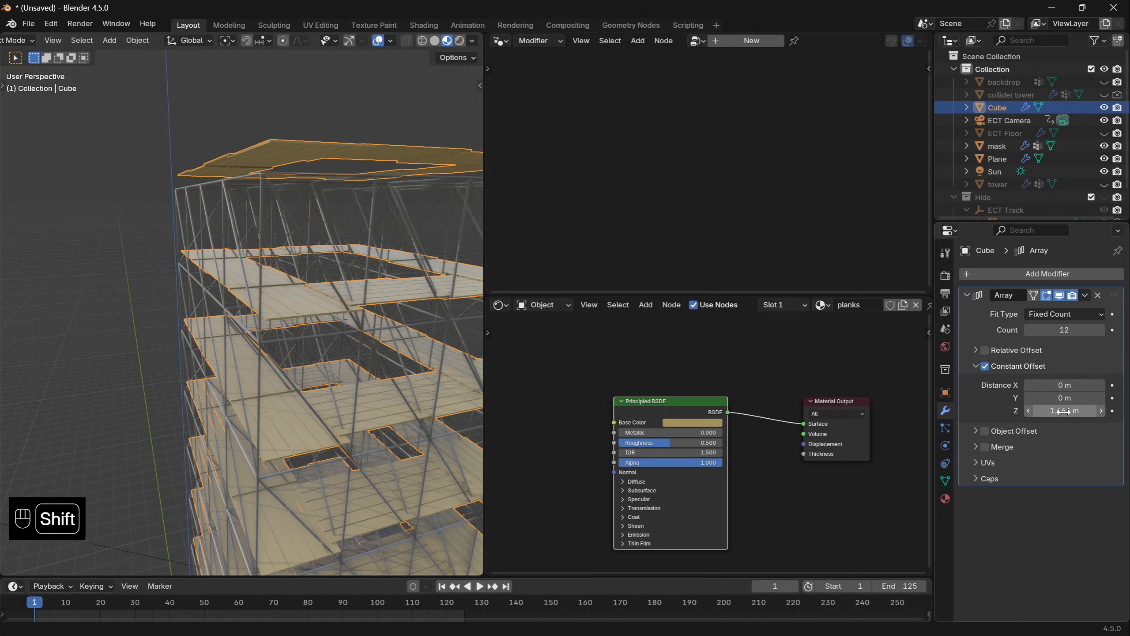
shift+drag(1064, 411, 1049, 411)
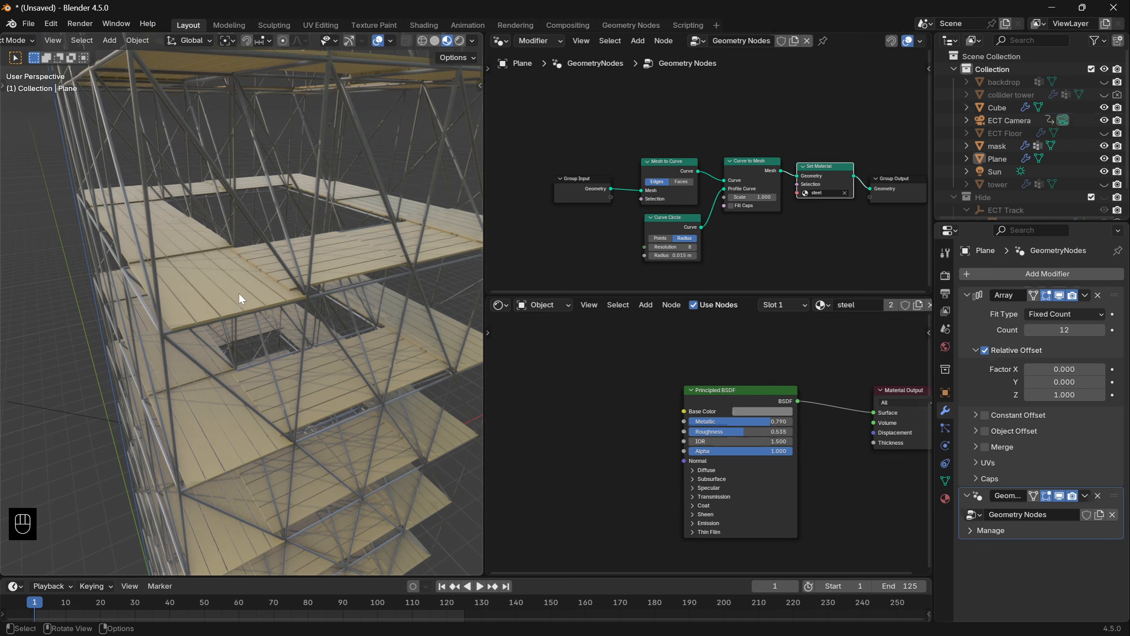
- Select the planks and add a Geometry node with Random Per Island to their material
click(220, 285)
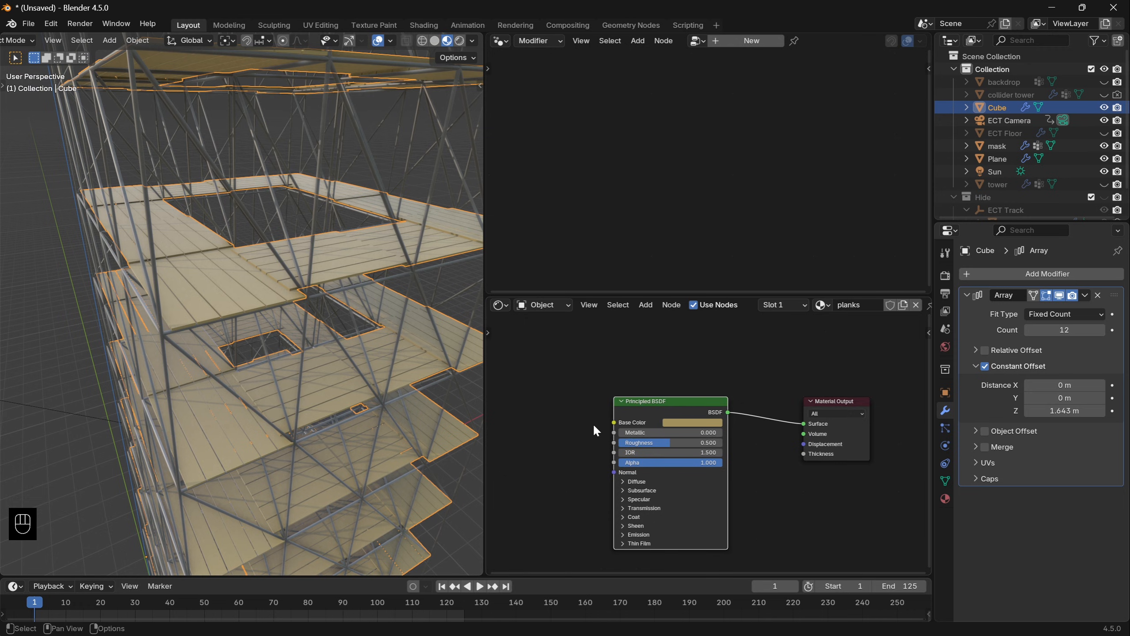
key(shift+a)
click(573, 404)
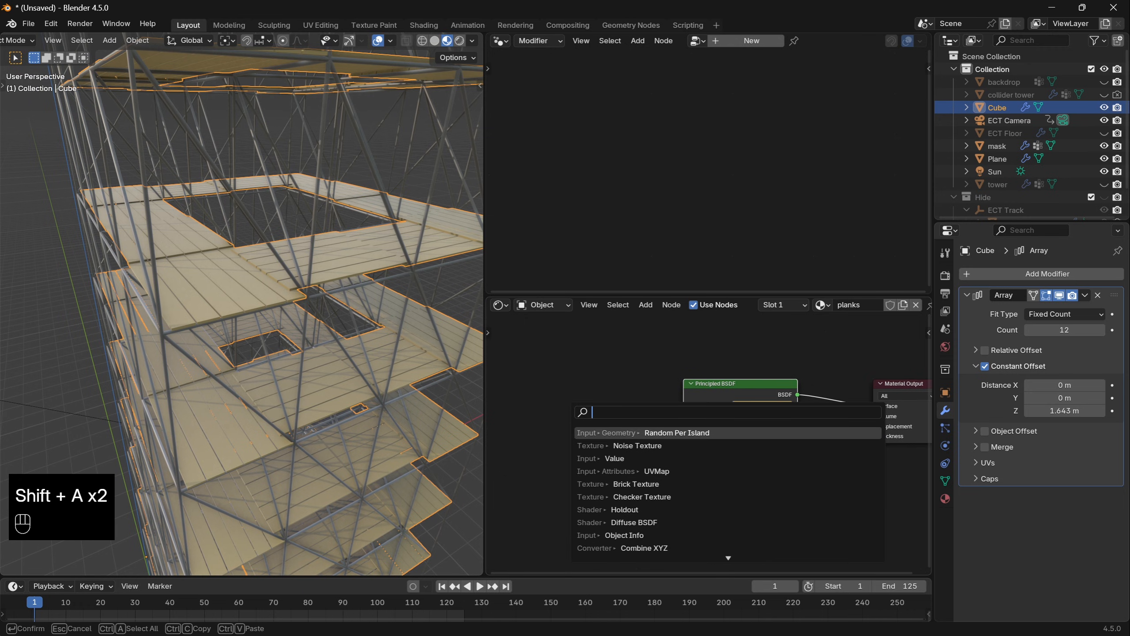
key(Return)
- Feed Random Per Island into a color Mix node's factor, paste the tan colour into its inputs, and darken colour B
drag(576, 393, 627, 413)
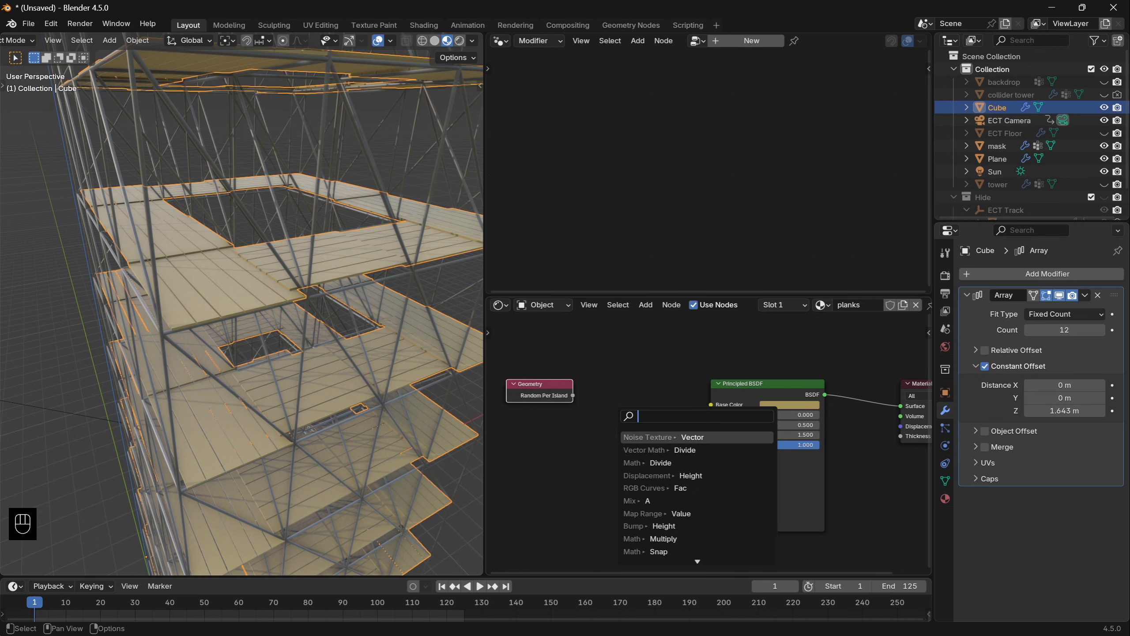
text(mi)
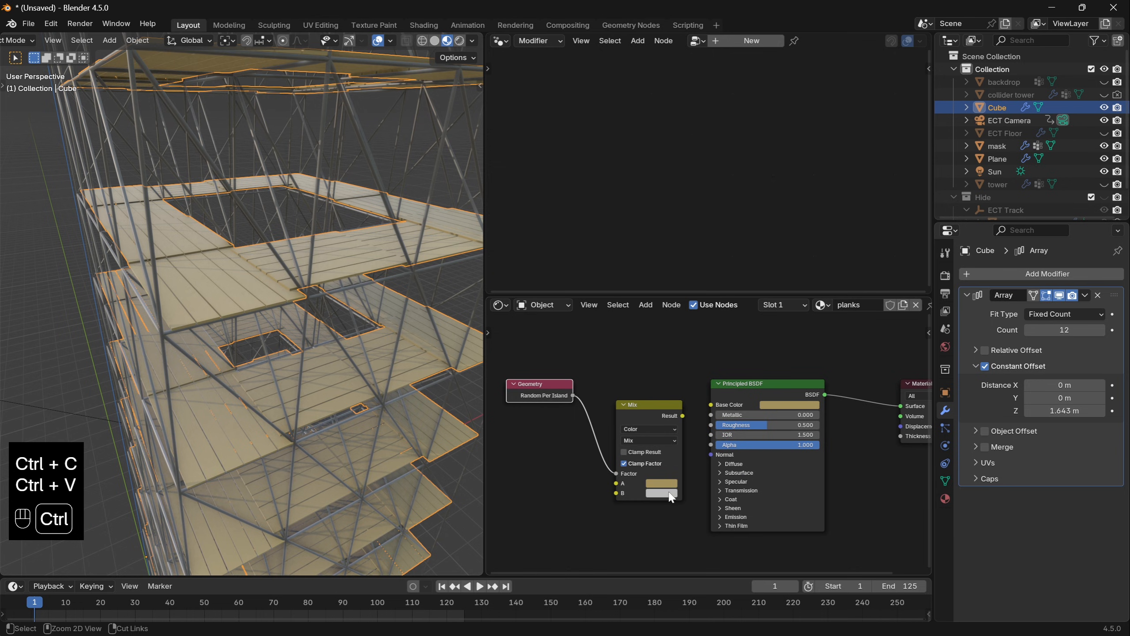
key(ctrl+v)
click(668, 491)
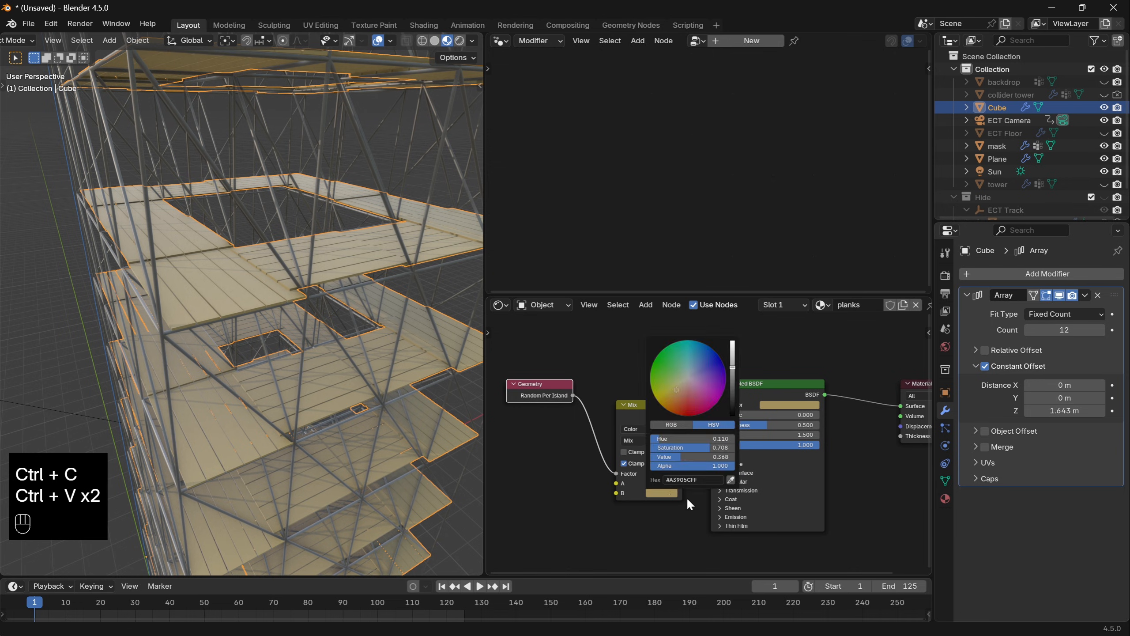
drag(705, 409, 709, 405)
click(671, 492)
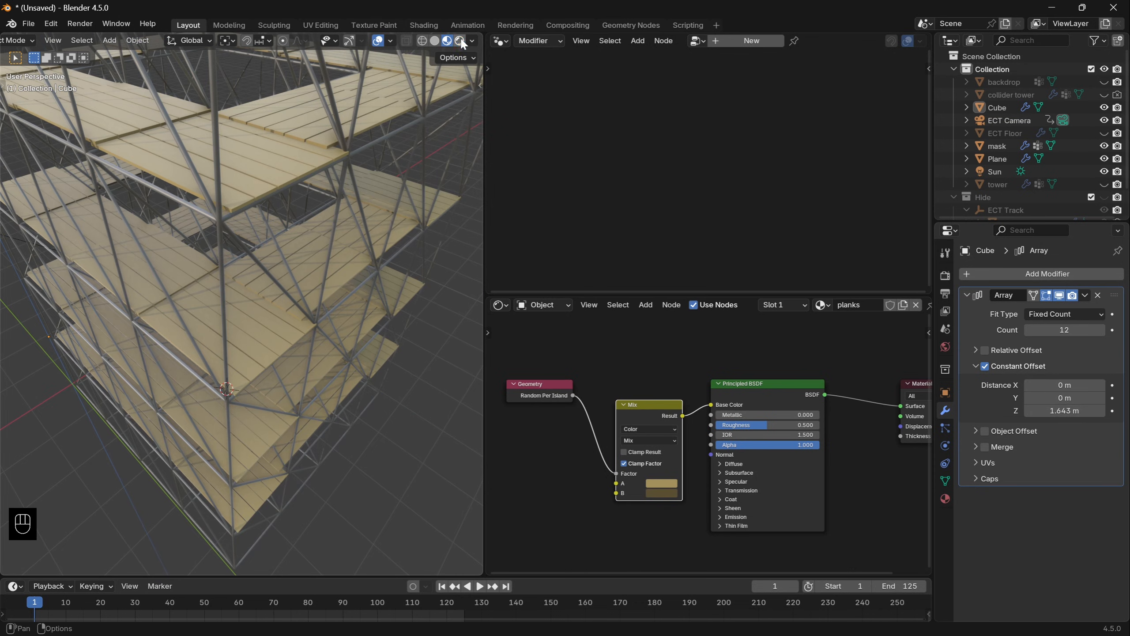
- Switch to rendered shading, look through the camera, unhide all objects and return to the first frame
click(460, 41)
mouse_move(403, 216)
middle_down()
mouse_move(342, 367)
mouse_move(347, 337)
middle_up()
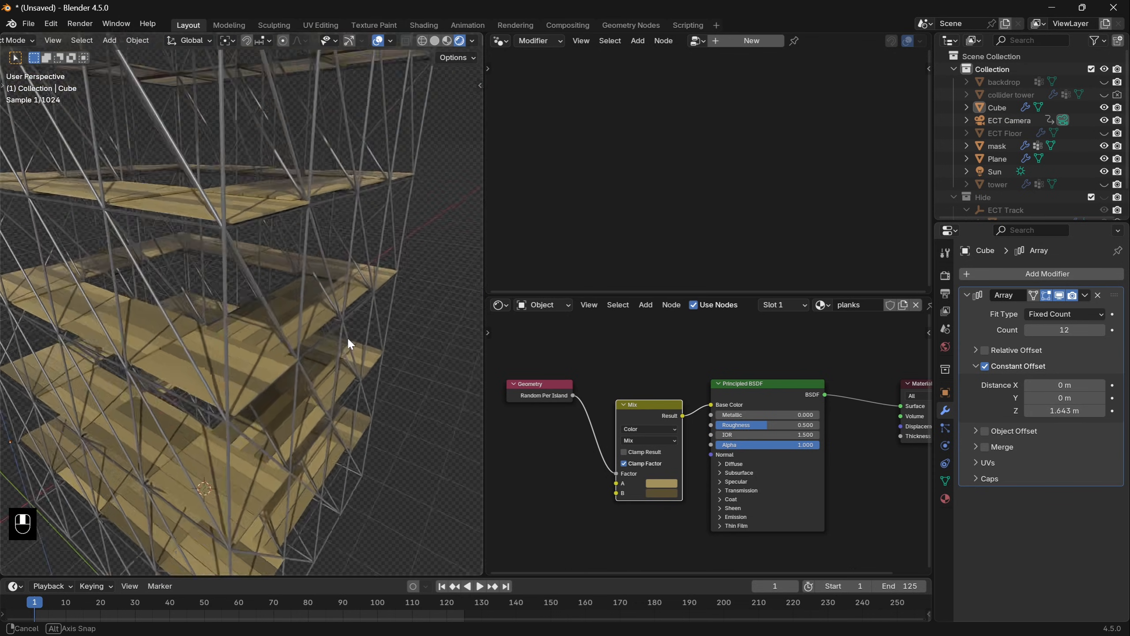
key(KP_0)
key(alt+h)
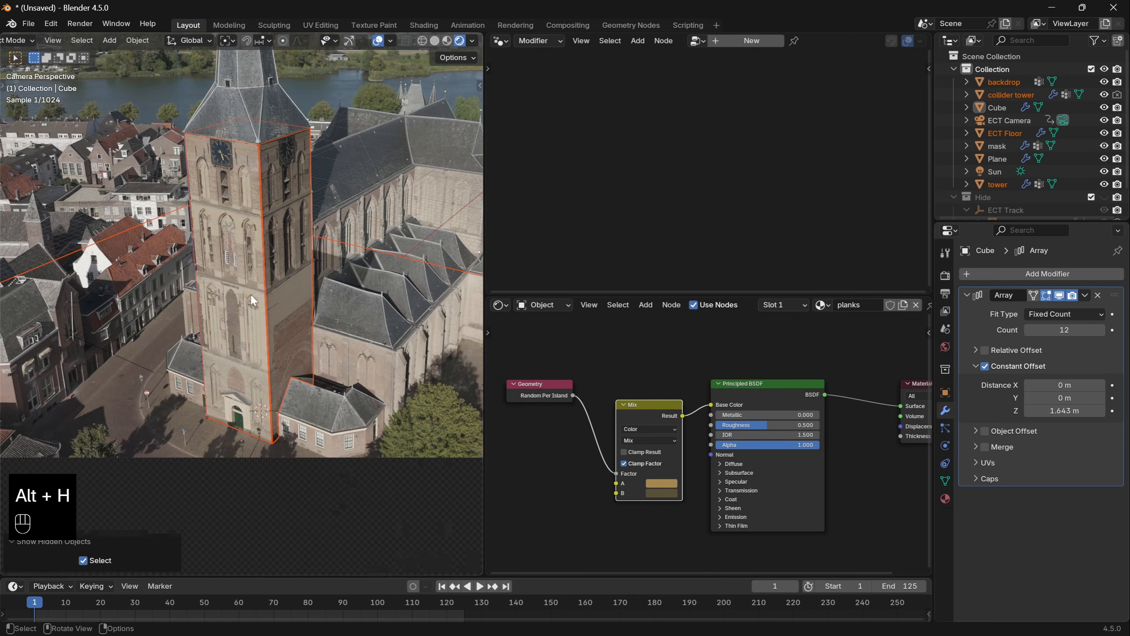
key(shift+Left)
- Select the tower and set its cloth cache end frame to 125 by copying the timeline's end value
click(274, 216)
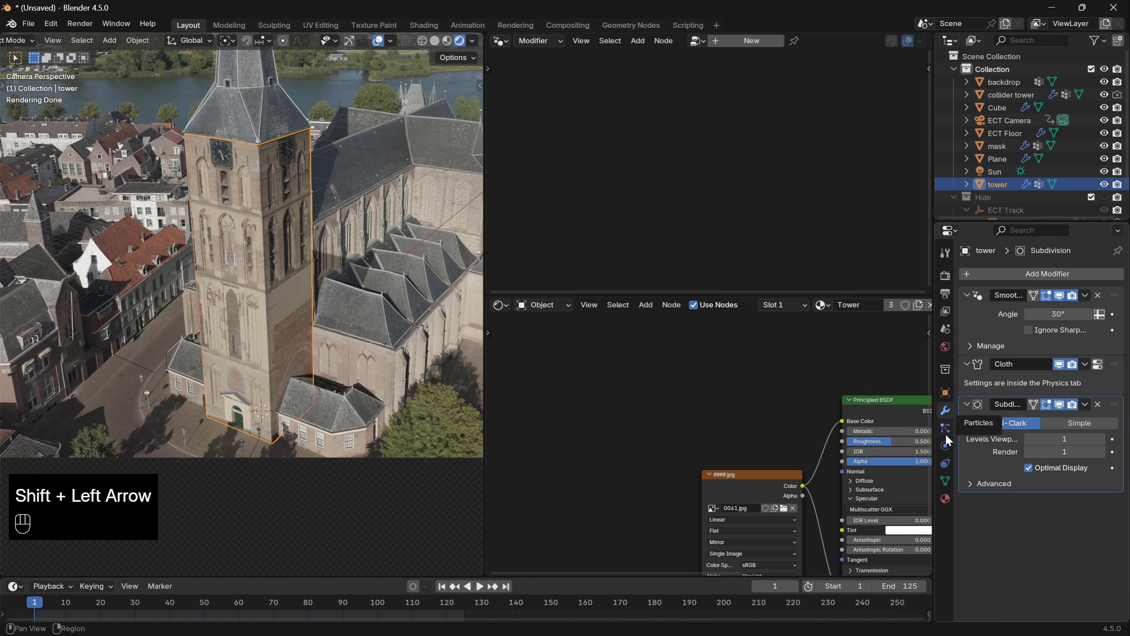
click(945, 445)
scroll(980, 436, down, 10)
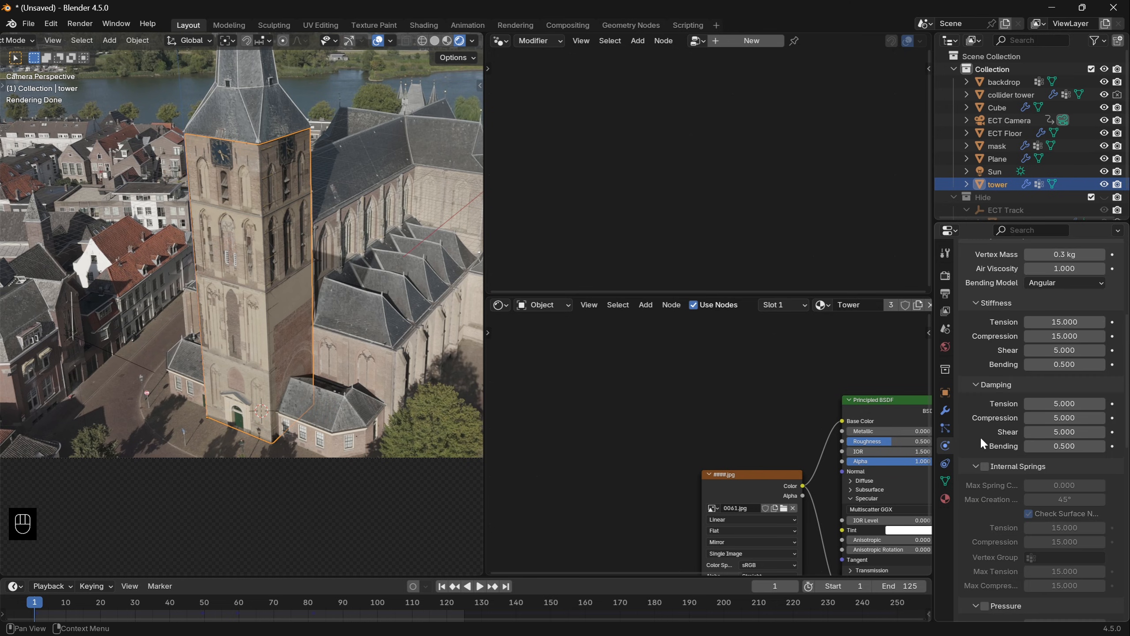
scroll(980, 436, down, 15)
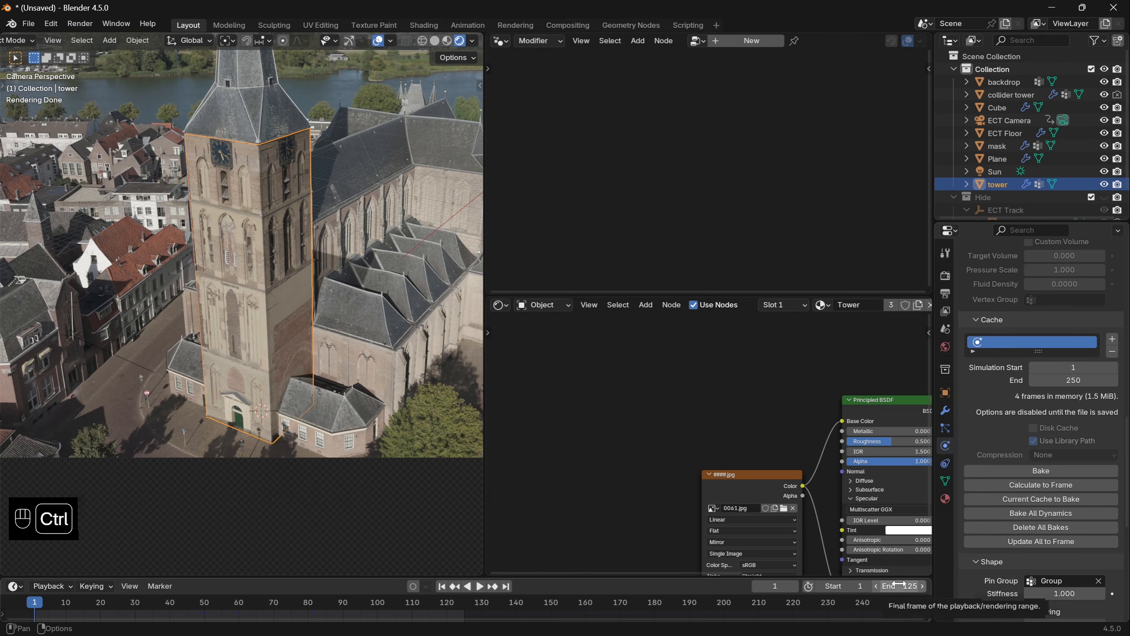
key(ctrl+c)
key(ctrl+v)
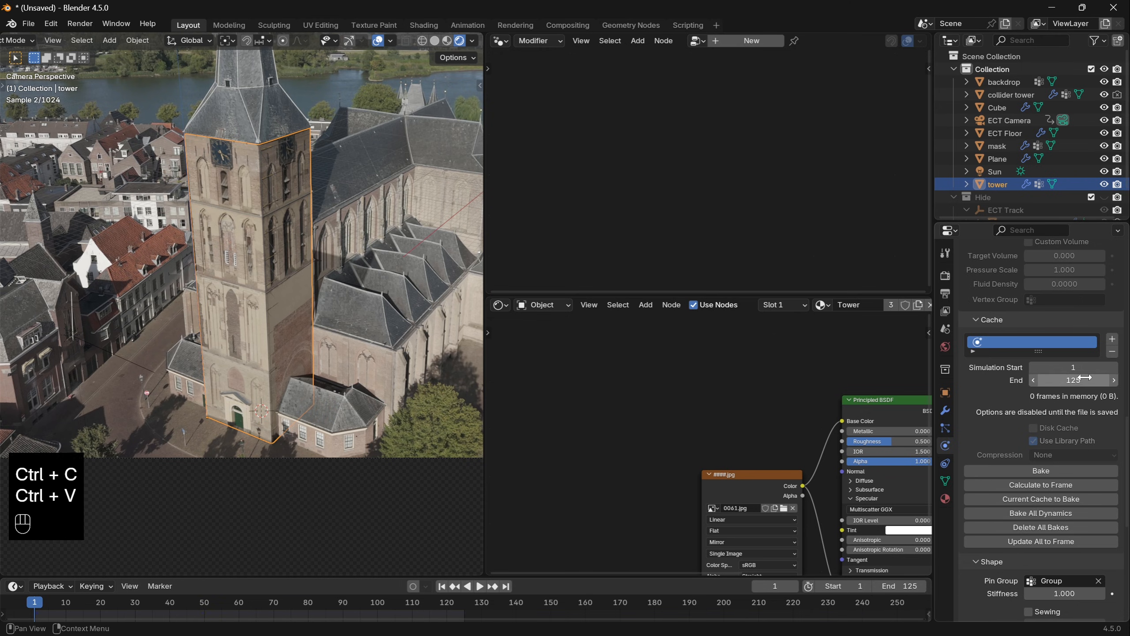
- Bake the tower's cloth simulation and play back the collapse animation
click(1041, 471)
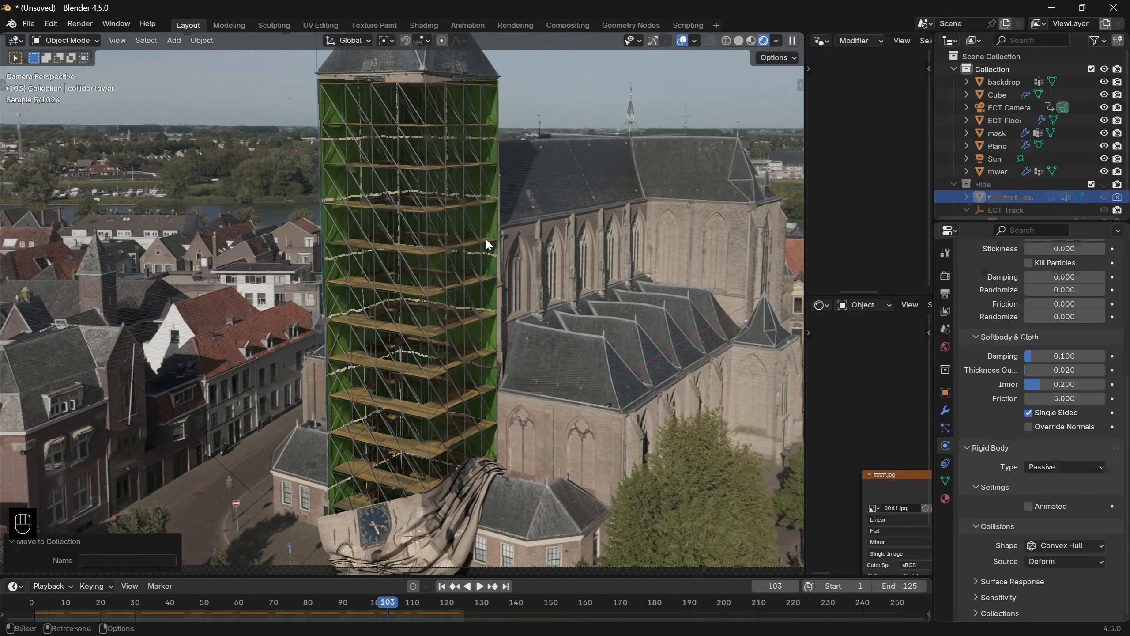
key(space)
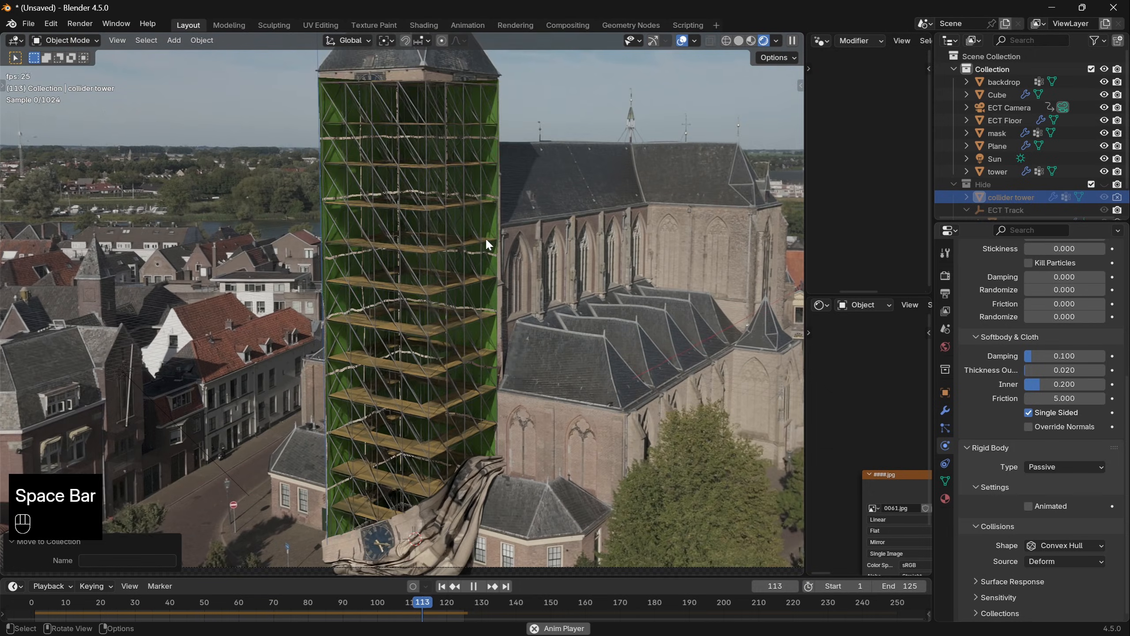
key(space)
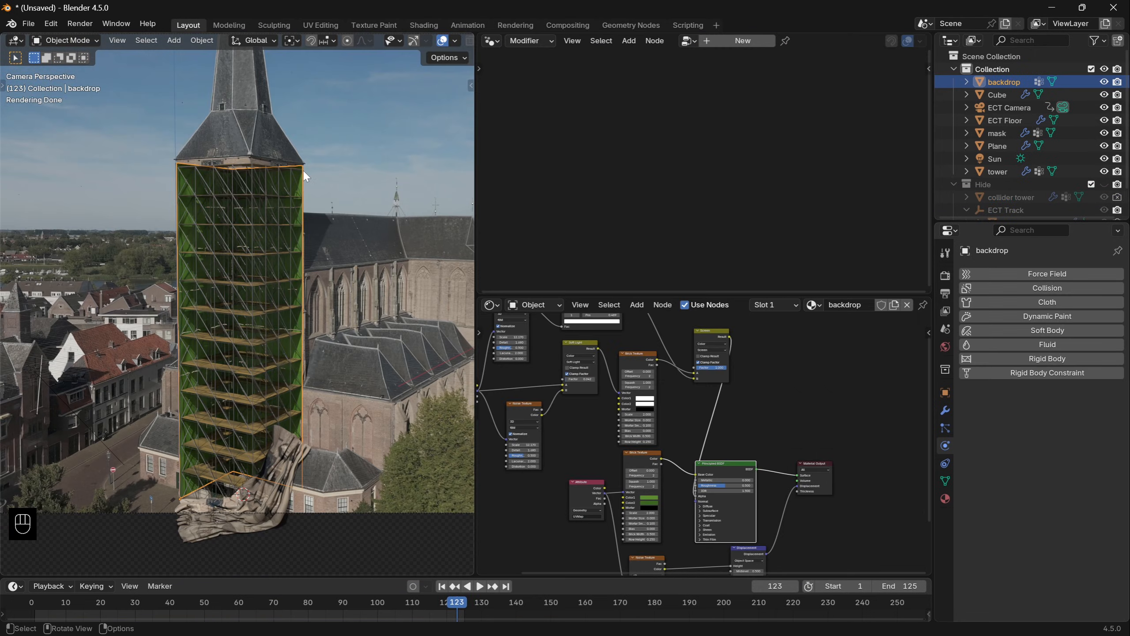
- Add a UV sphere in the middle of the scaffold and stretch it along Z
key(Tab)
key(Tab)
key(shift+a)
text(uv)
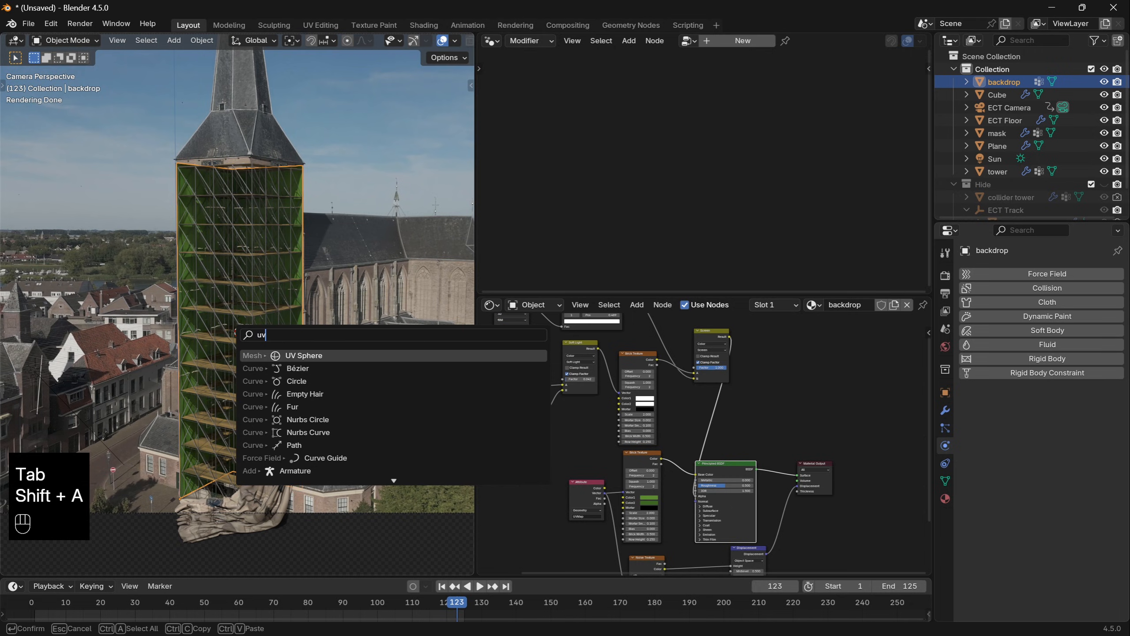
key(Return)
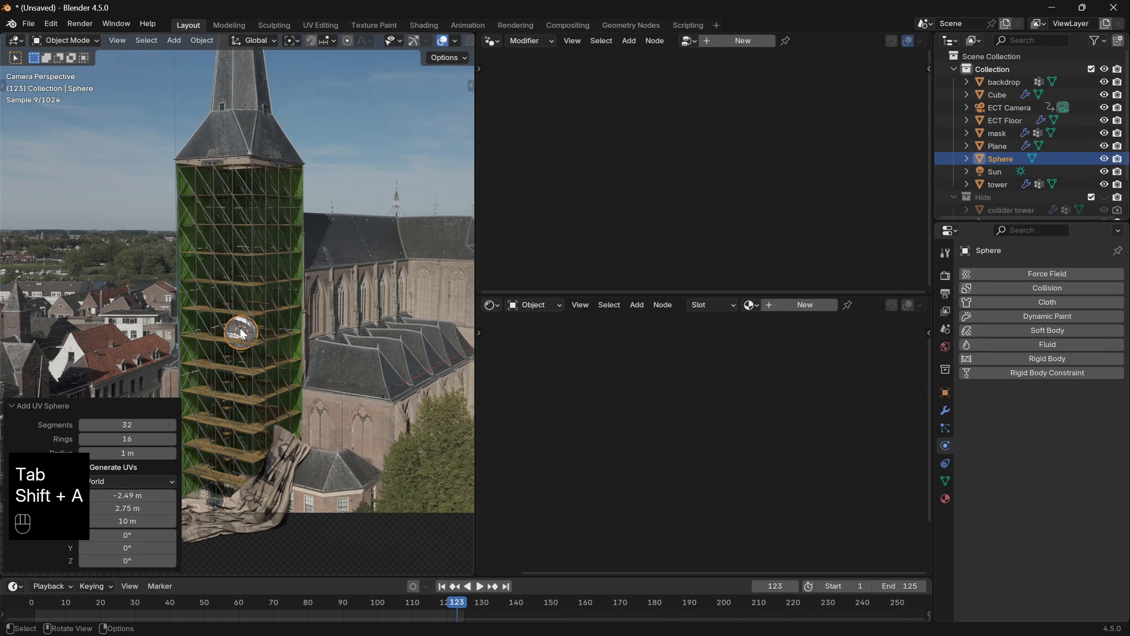
key(s)
key(z)
click(276, 160)
- Reshape the stretched sphere into a smooth rocket body and give it a glossy red metallic material named rocket
key(1)
shift+middle_drag(191, 303, 472, 301)
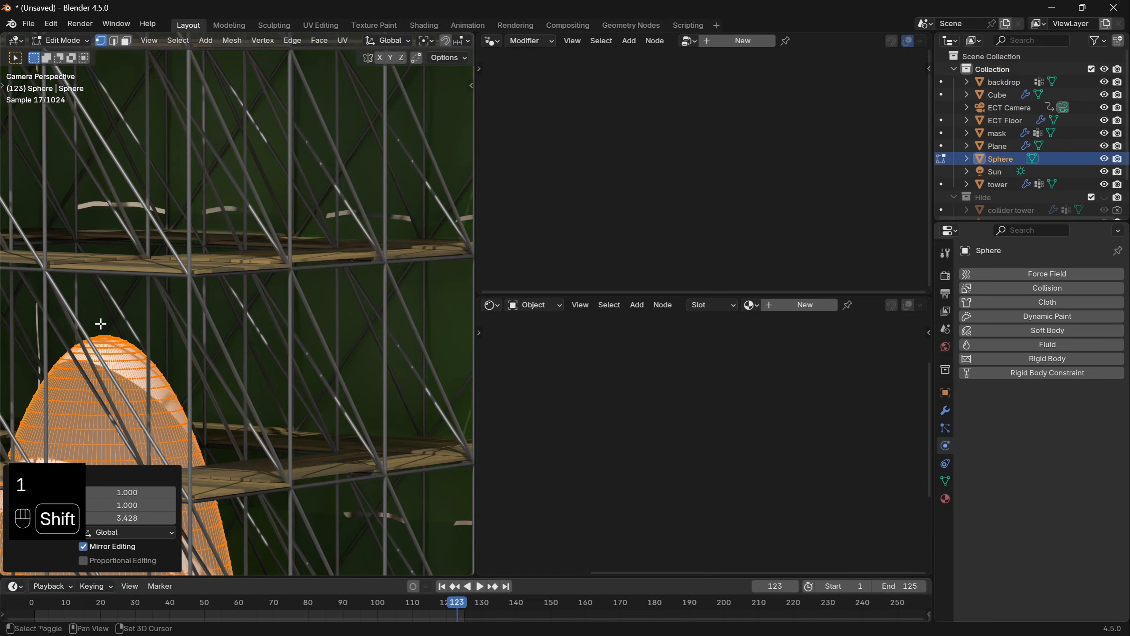
shift+middle_drag(101, 323, 244, 356)
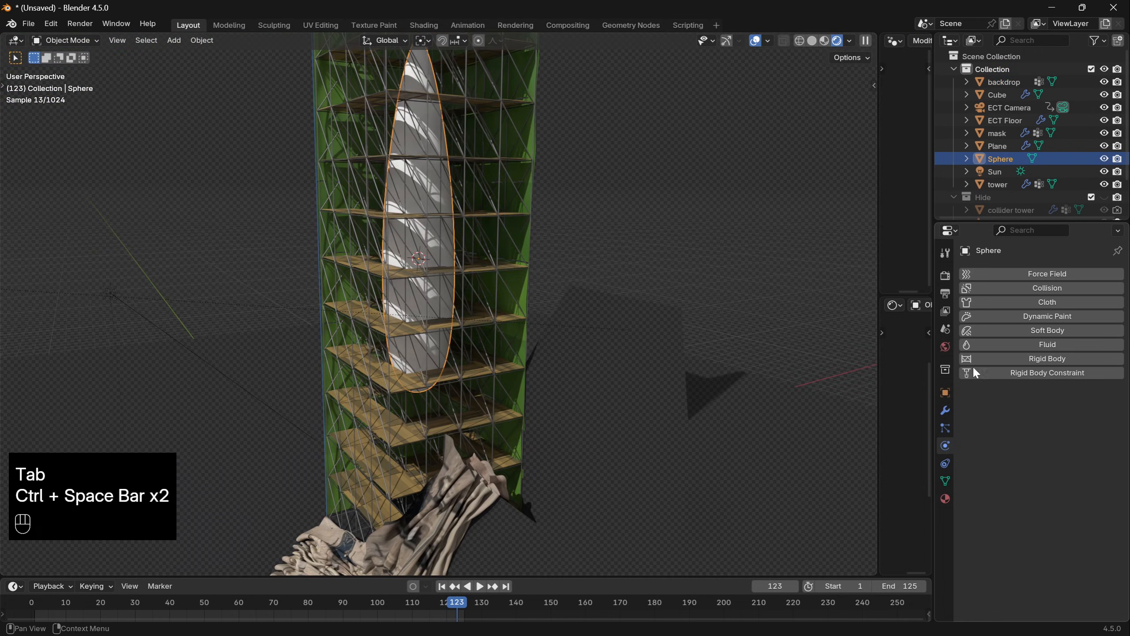
click(945, 499)
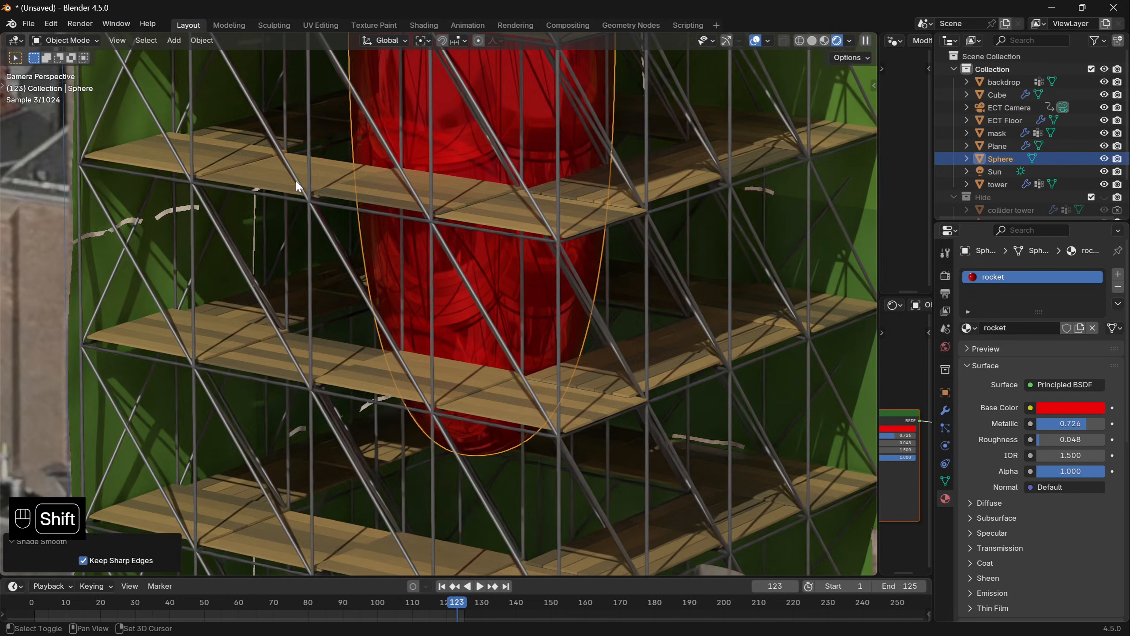
- Add a second UV sphere at the planks, keep its upper half and extrude the rim down into a lamp shape
key(shift+a)
text(sph)
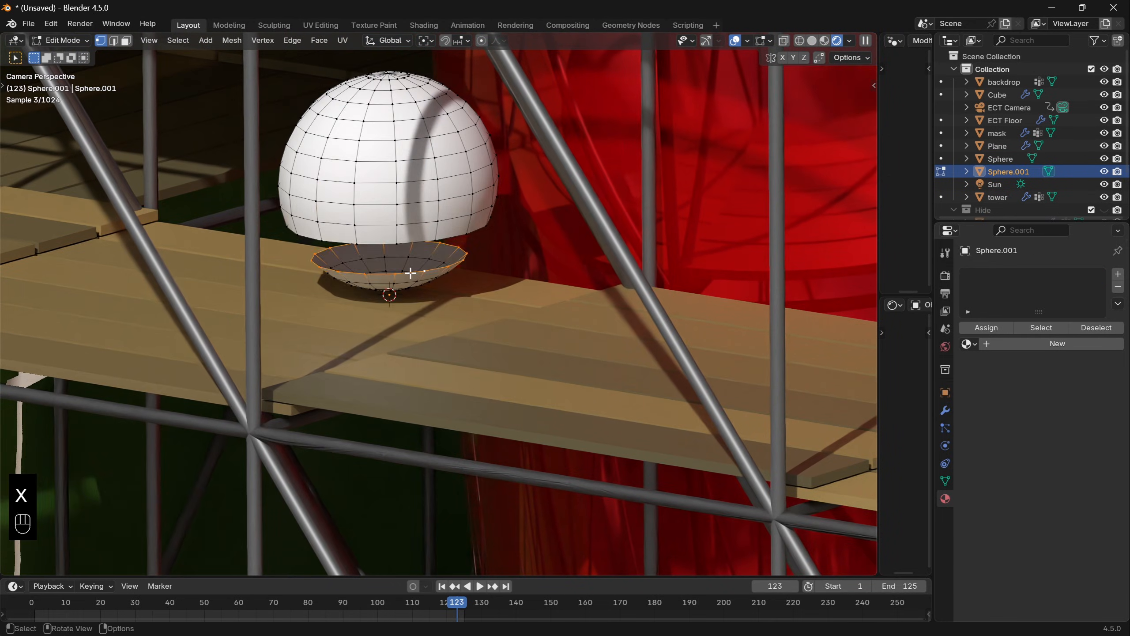
key(a)
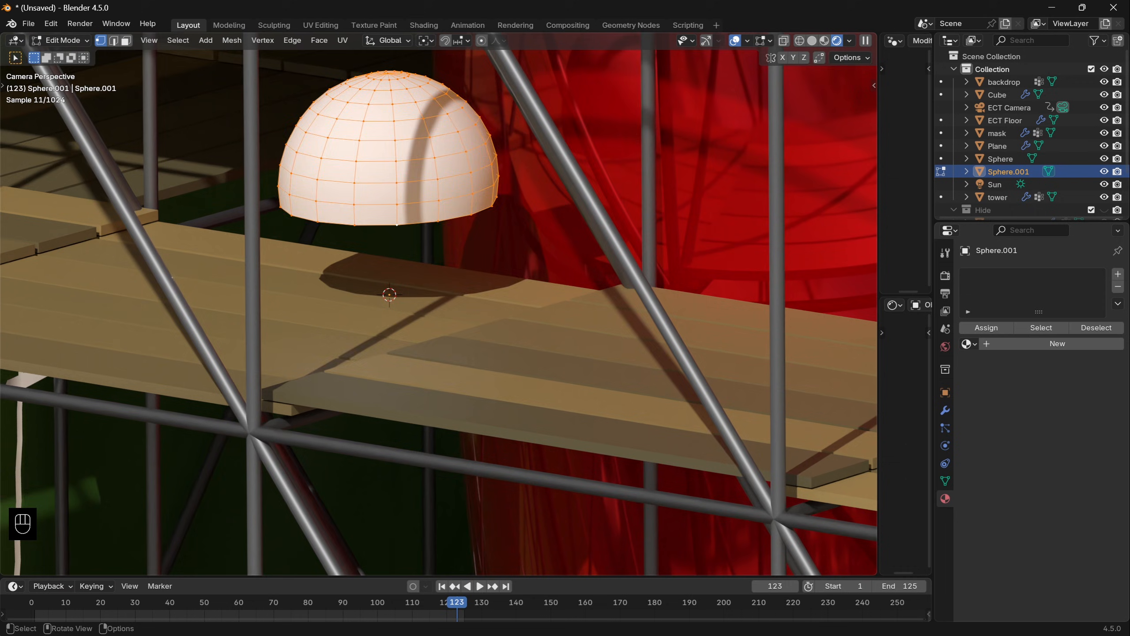
key(e)
click(466, 272)
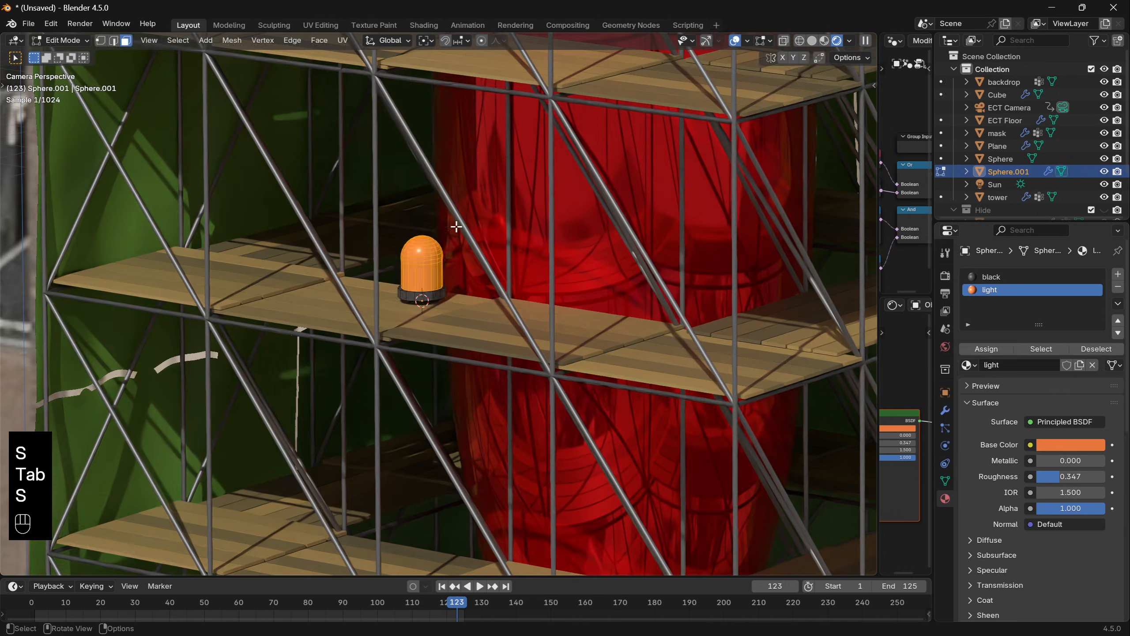
- Try moving the scaled-down orange lamp across the planks and change the snap target to Face
key(g)
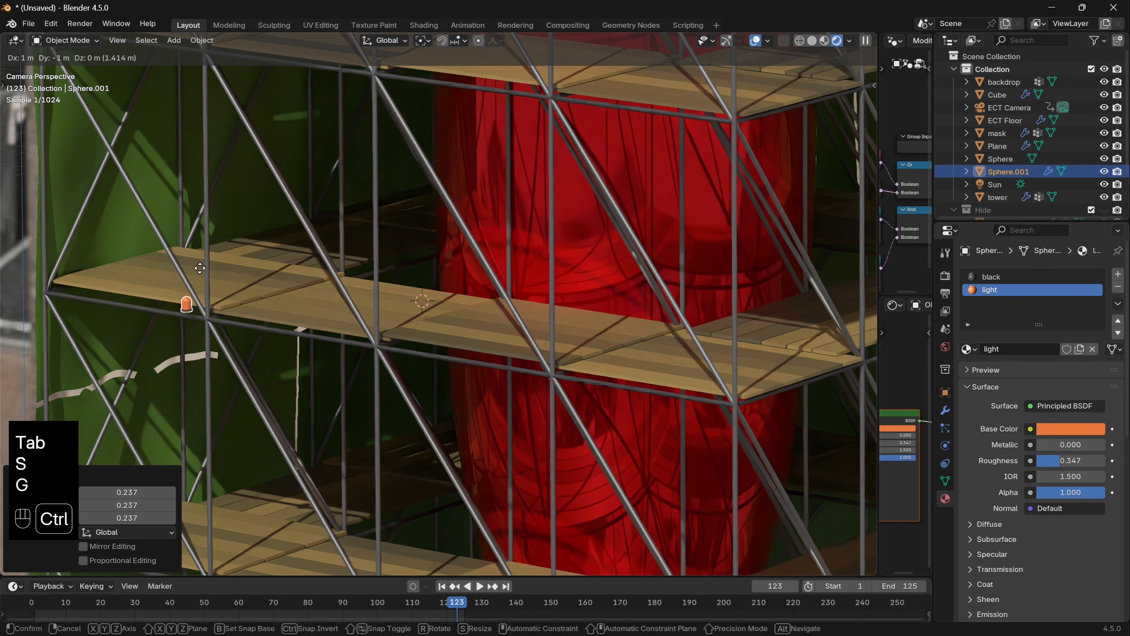
click(430, 256)
click(460, 41)
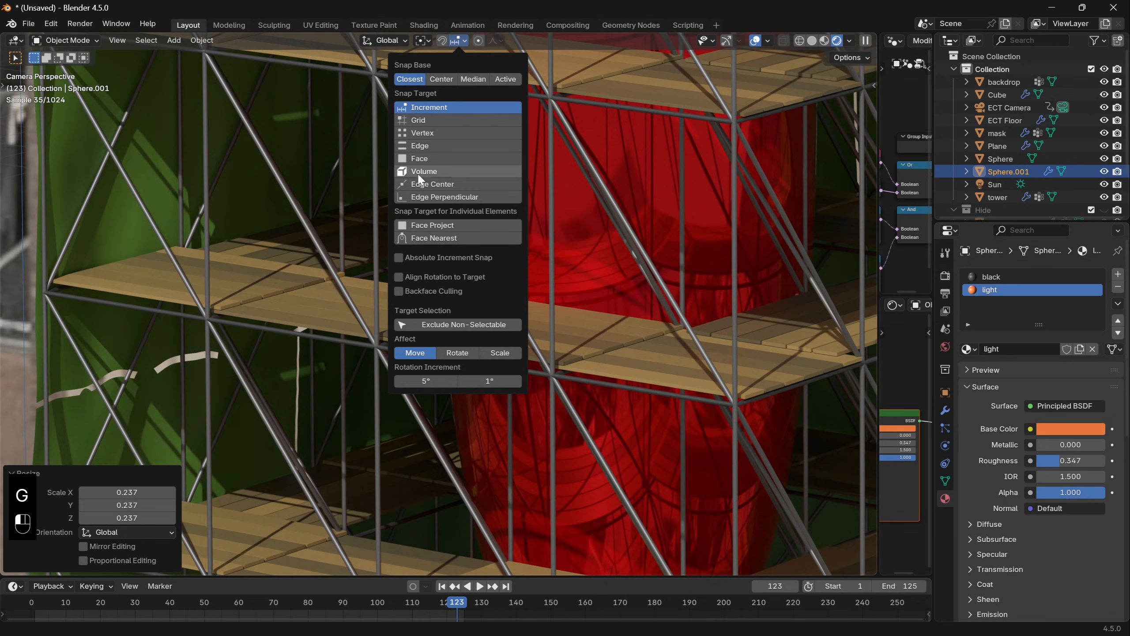
click(420, 158)
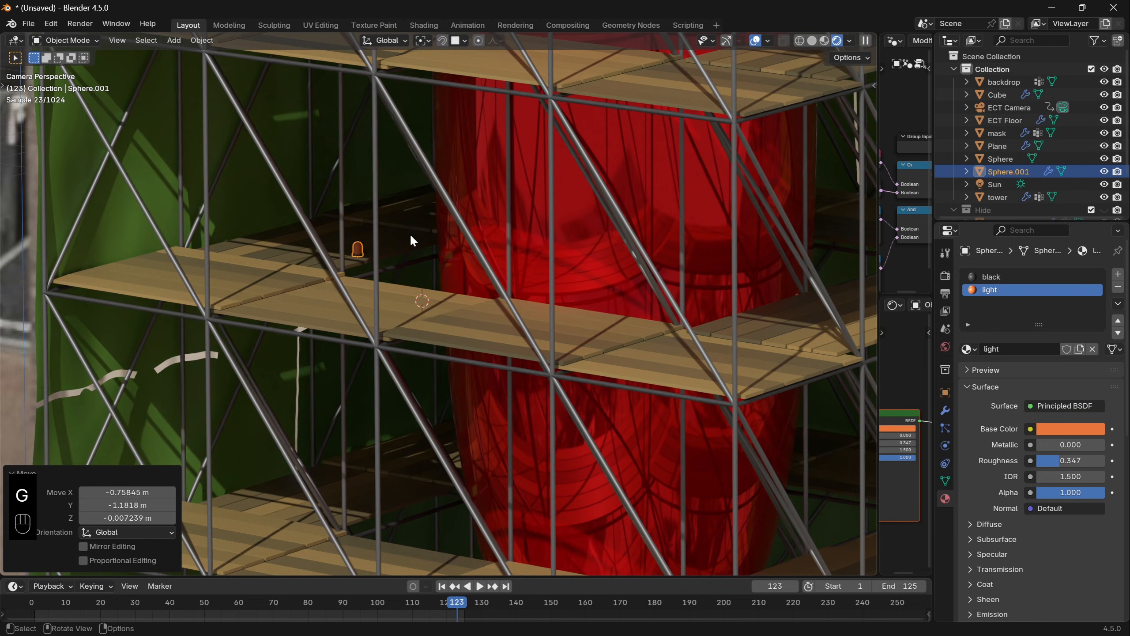
- Place a linked duplicate of the lamp on another plank level using face snapping
scroll(454, 280, down, 4)
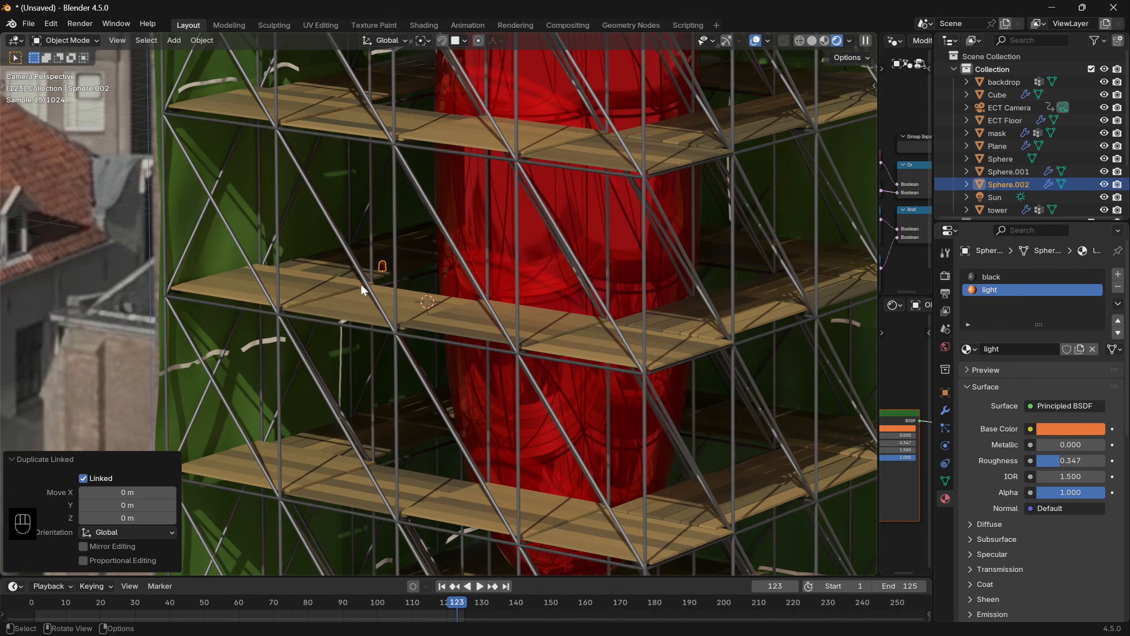
key(g)
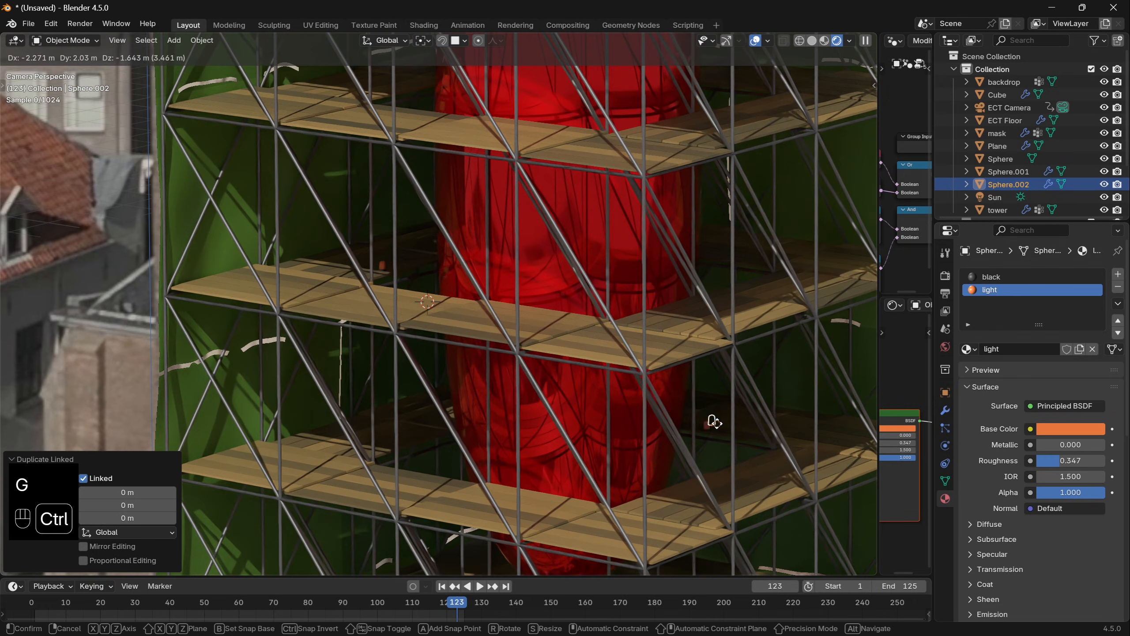
click(716, 445)
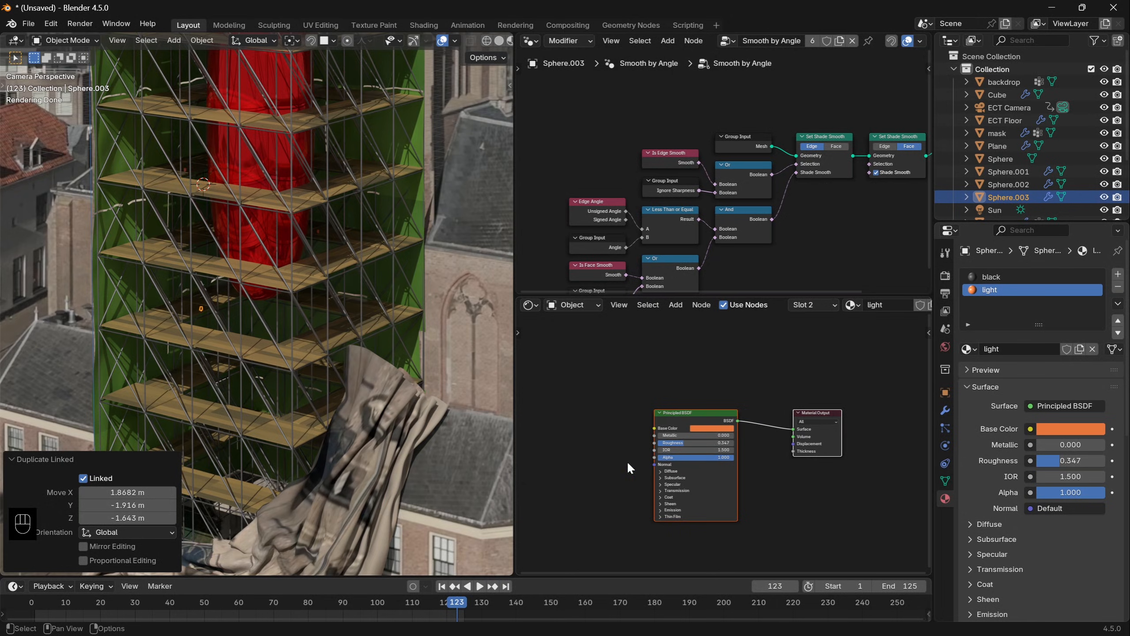
click(694, 495)
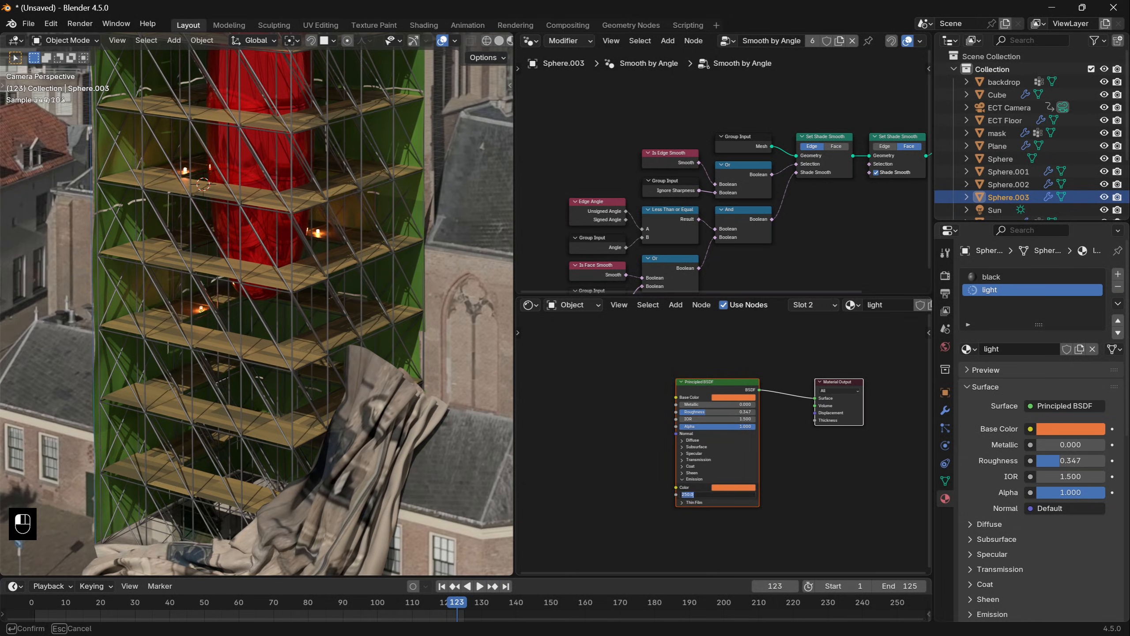
key(KP_0)
scroll(257, 307, down, 3)
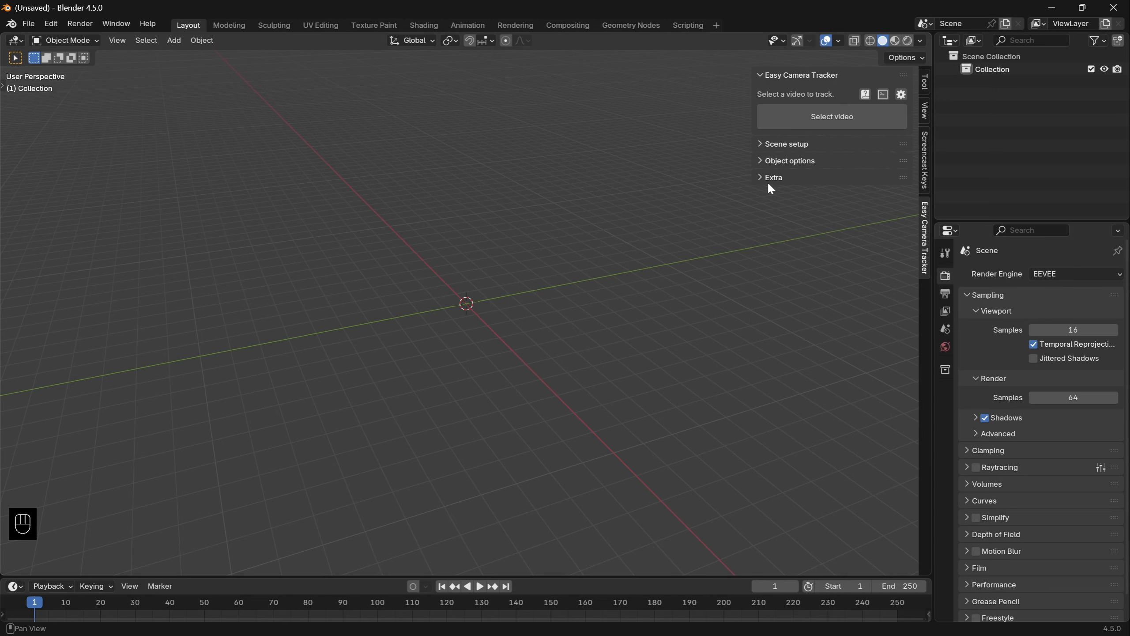
- Load church.mp4 into Easy Camera Tracker in the new scene and trim it from 01:10 to 01:14
click(794, 117)
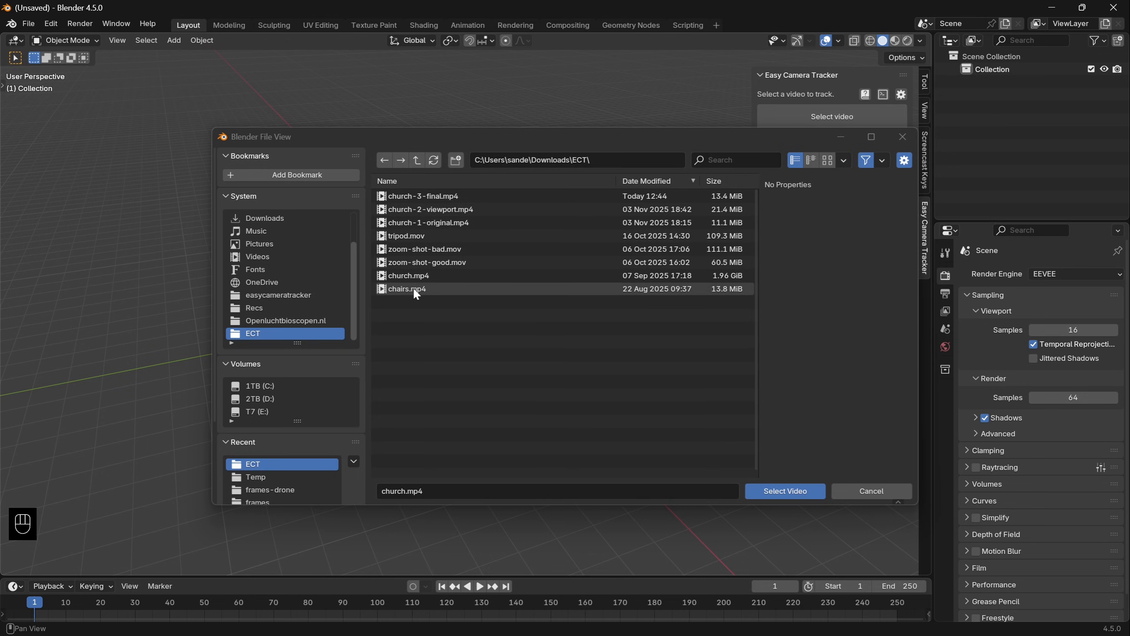
double_click(408, 275)
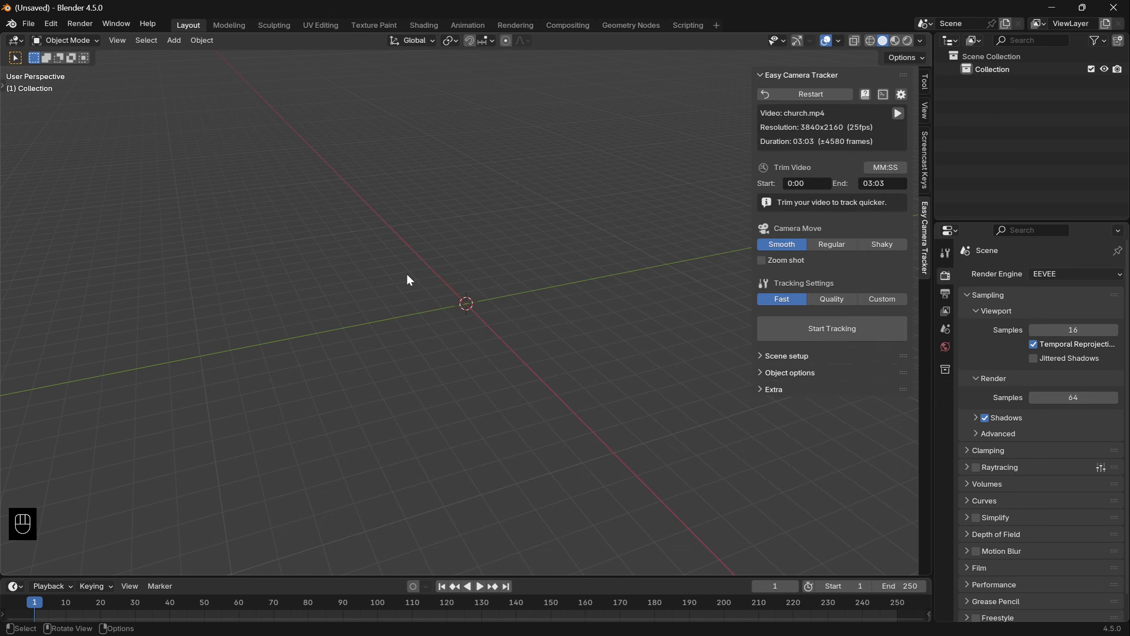
click(803, 182)
text(01:10)
key(Tab)
text(01:14)
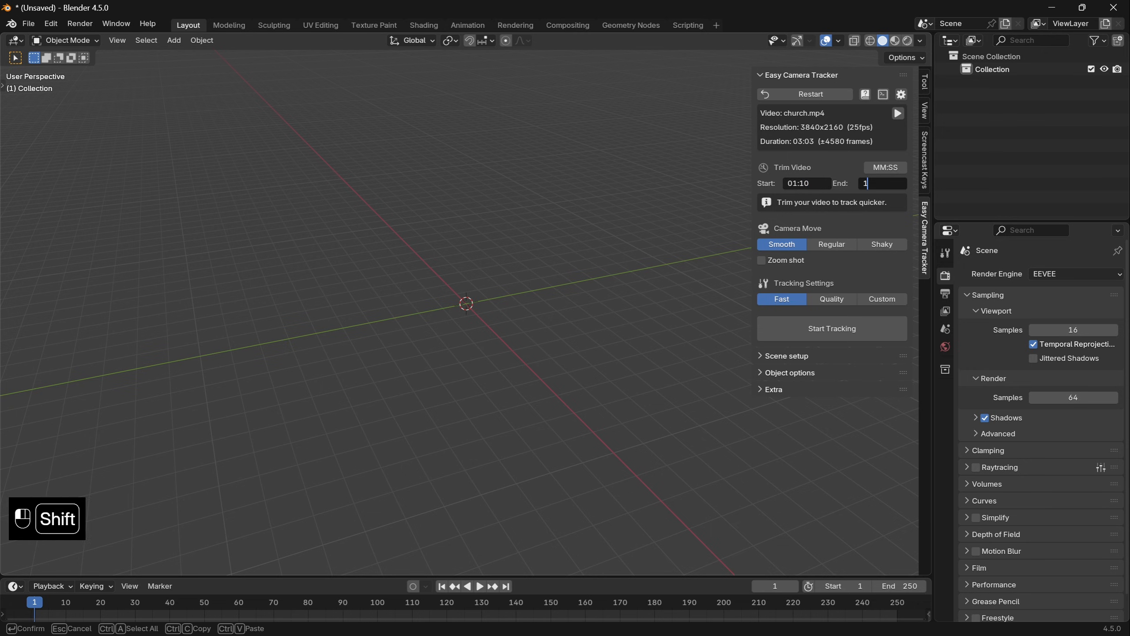
key(Return)
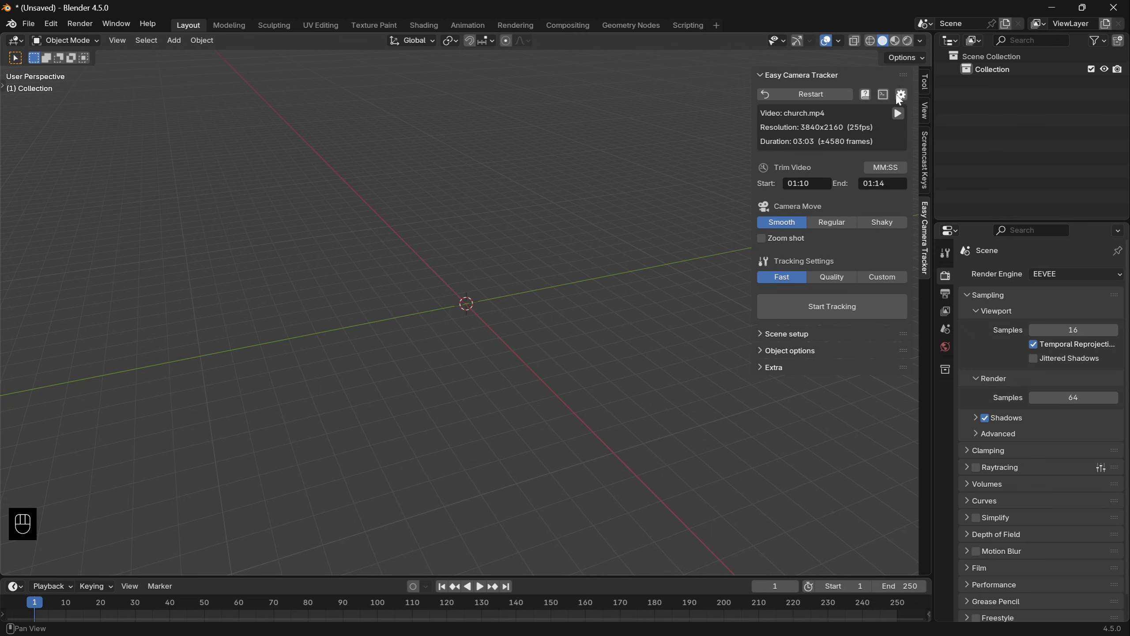
- Enable the beta features in the Easy Camera Tracker preferences and close the preferences window
click(901, 95)
click(845, 205)
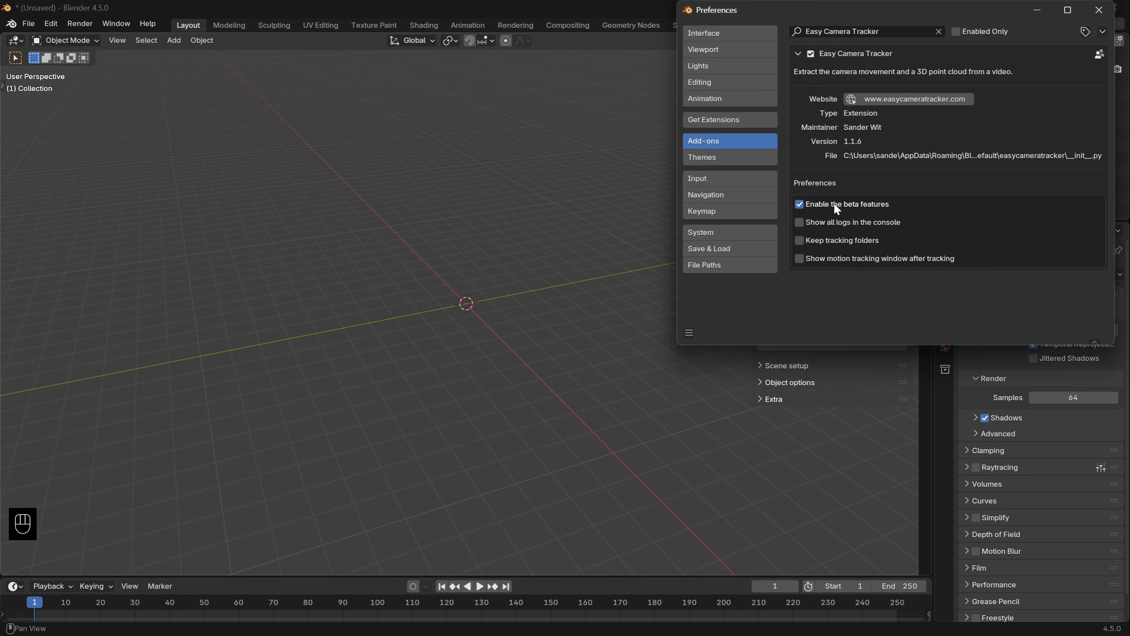
click(1099, 10)
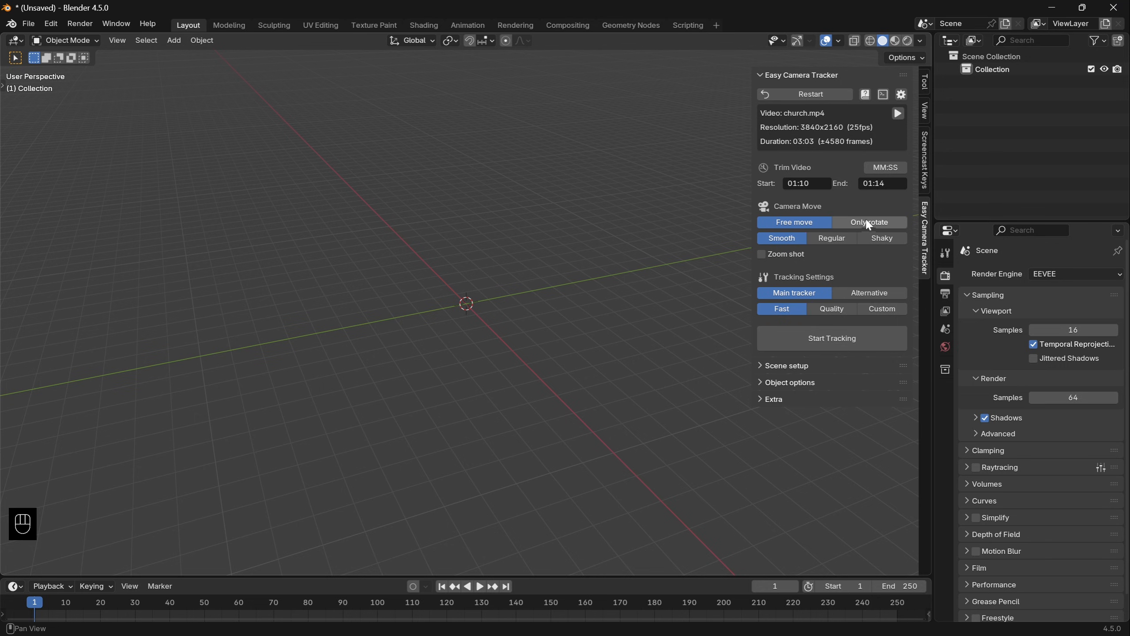
- Switch Easy Camera Tracker to the Alternative tracker with Quality settings and start tracking the trimmed church video
click(867, 295)
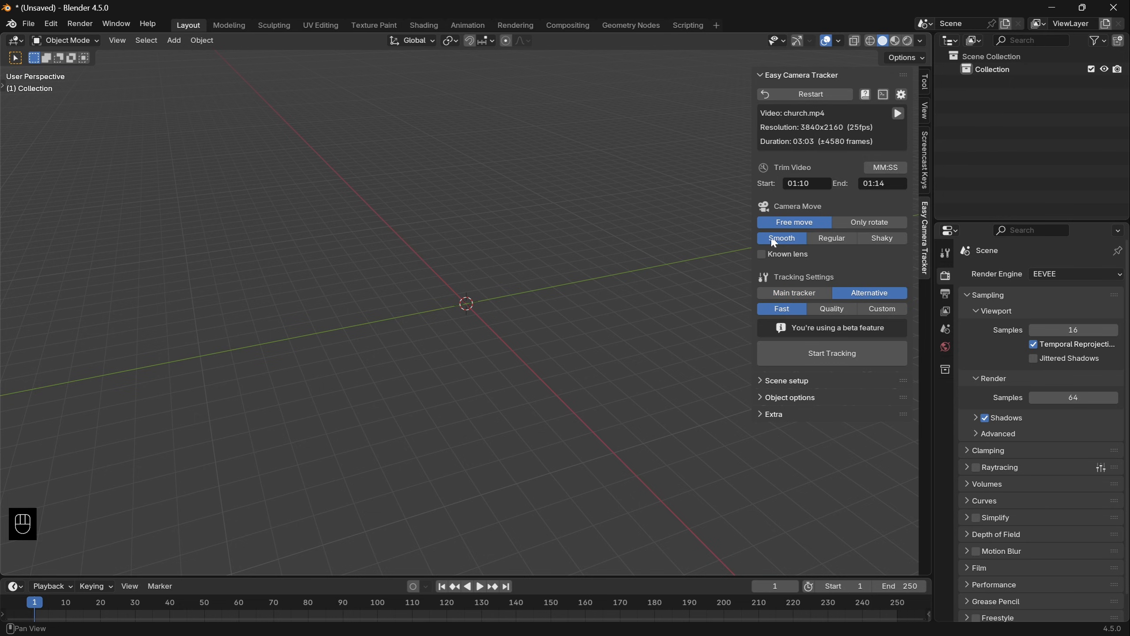
click(831, 310)
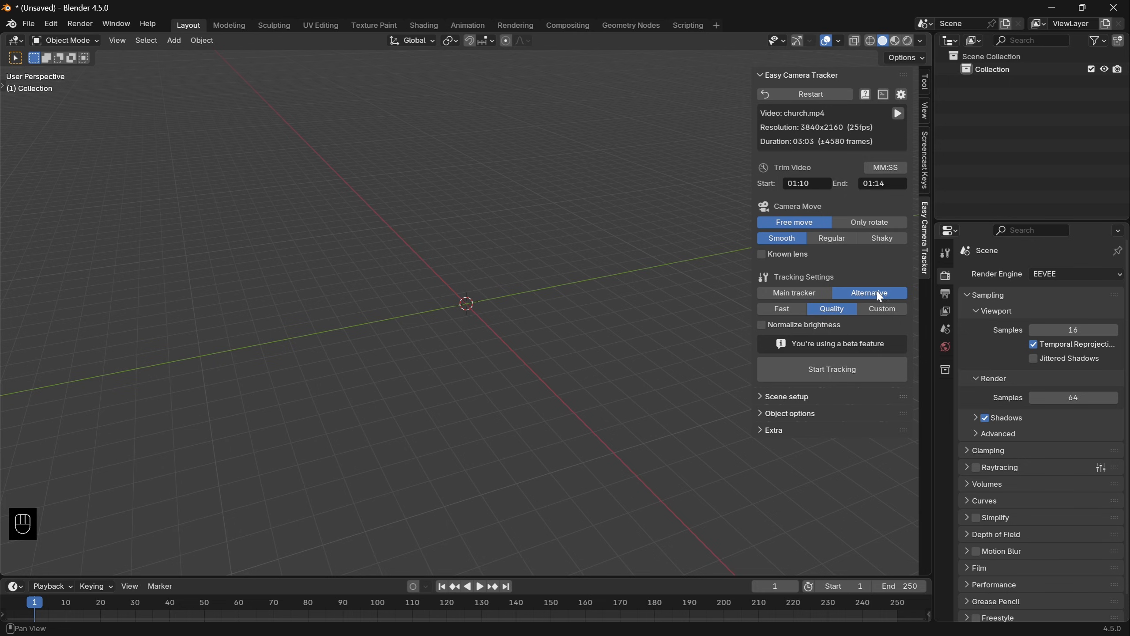
click(887, 309)
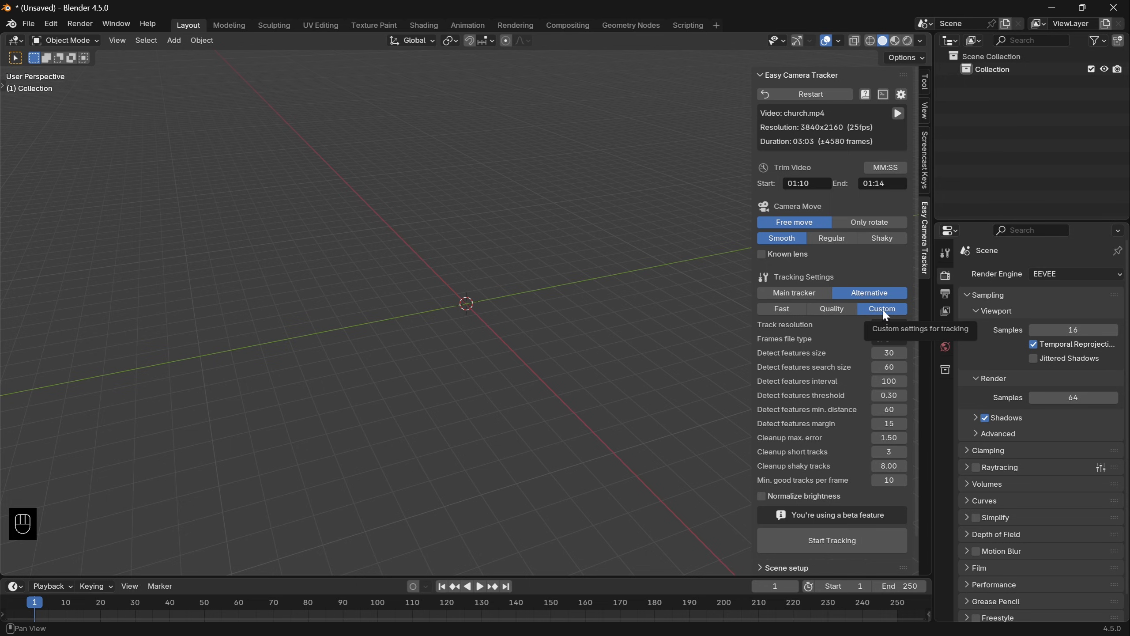
click(839, 309)
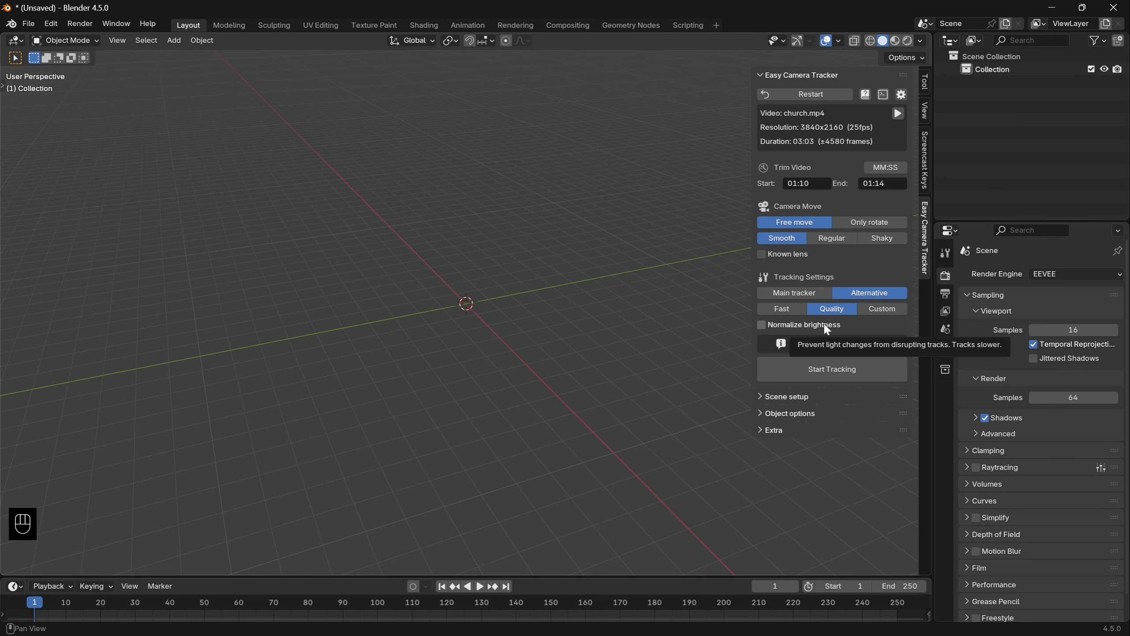
click(827, 379)
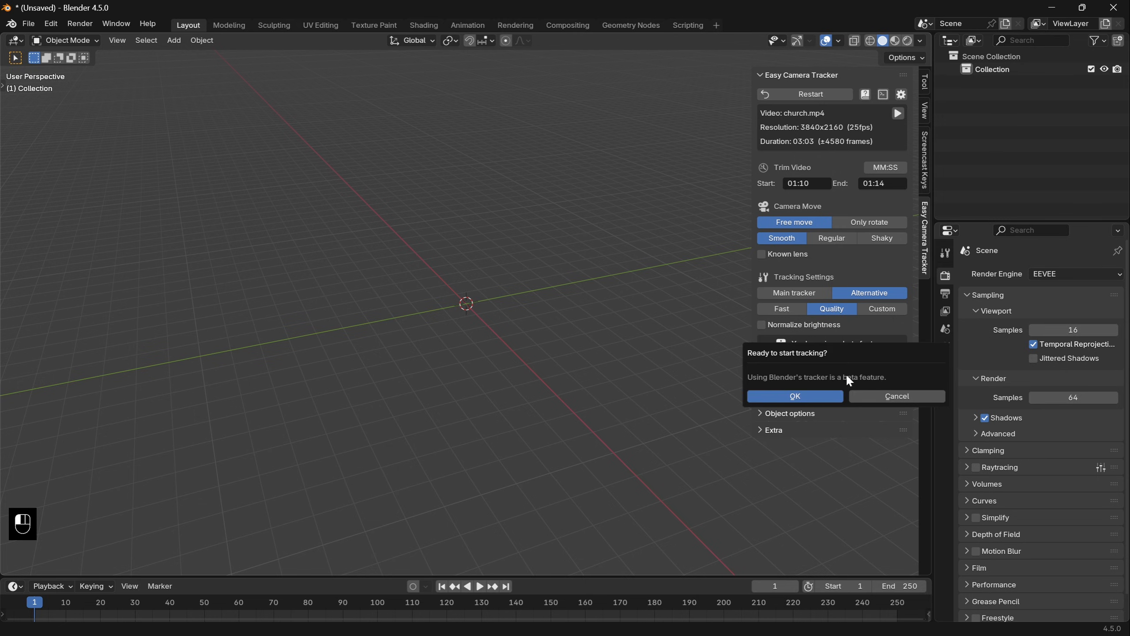
click(804, 395)
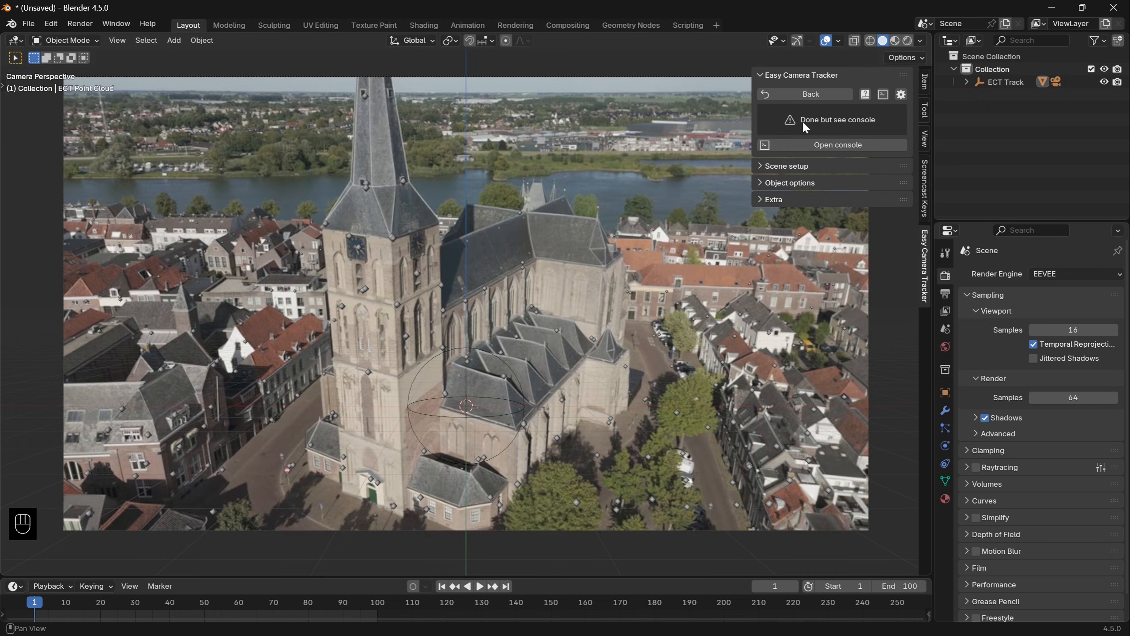
- Open the console and read through the tracking log
click(856, 146)
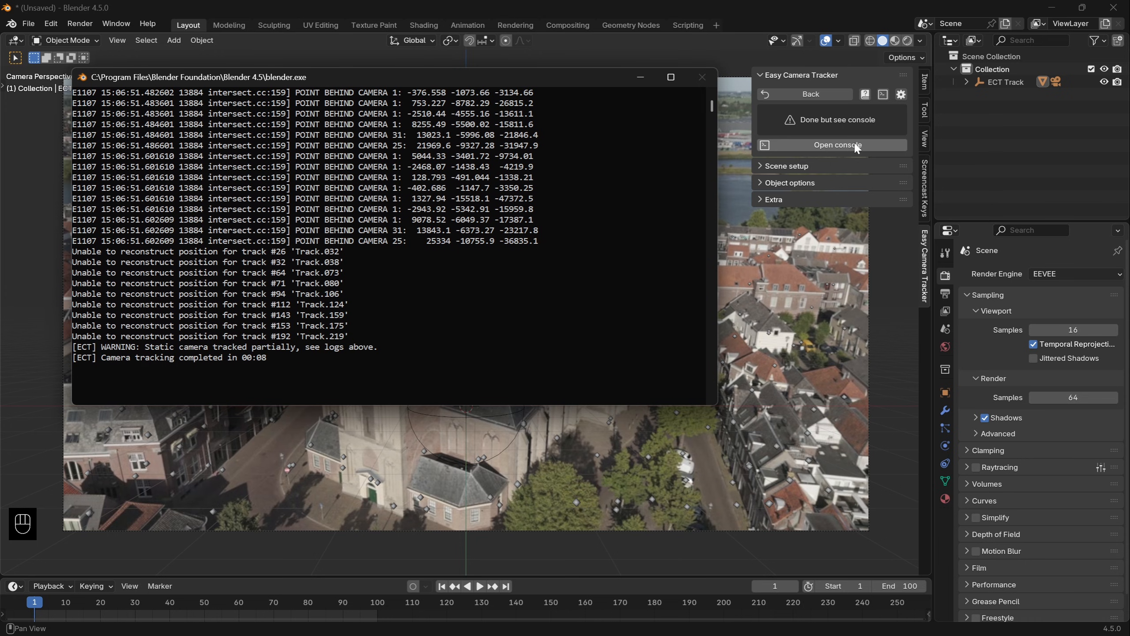
click(398, 389)
scroll(345, 364, up, 15)
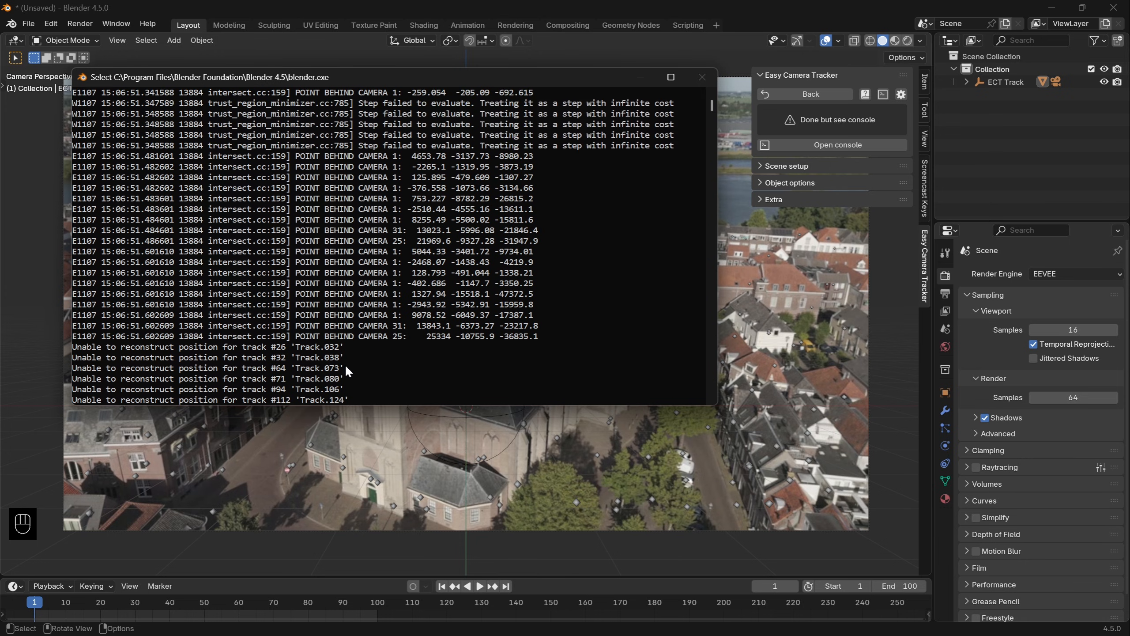
scroll(280, 331, down, 15)
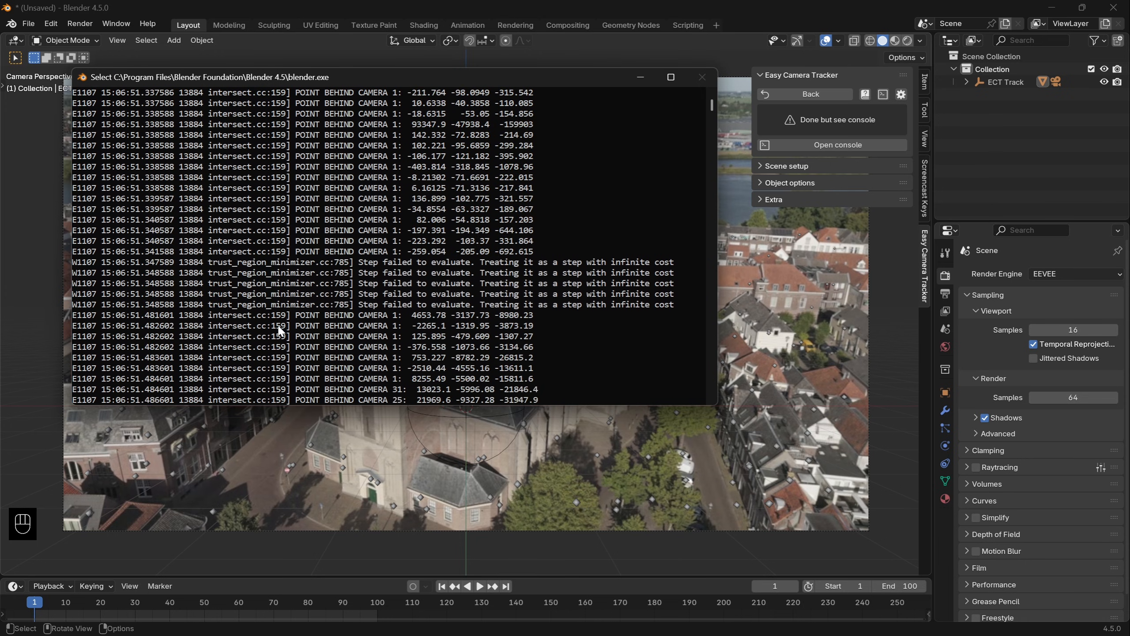
- Play the tracked shot, examine the point cloud closely around the church tower, and check the tracking time in the console
click(304, 446)
key(space)
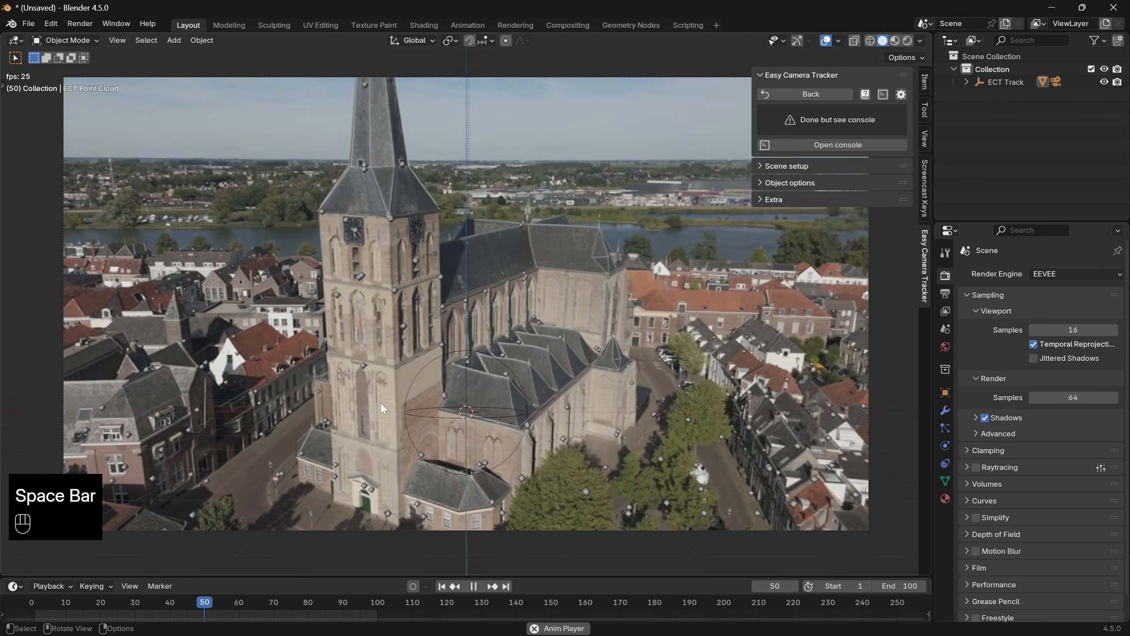
scroll(385, 404, up, 1)
shift+middle_drag(382, 412, 506, 334)
scroll(506, 334, up, 1)
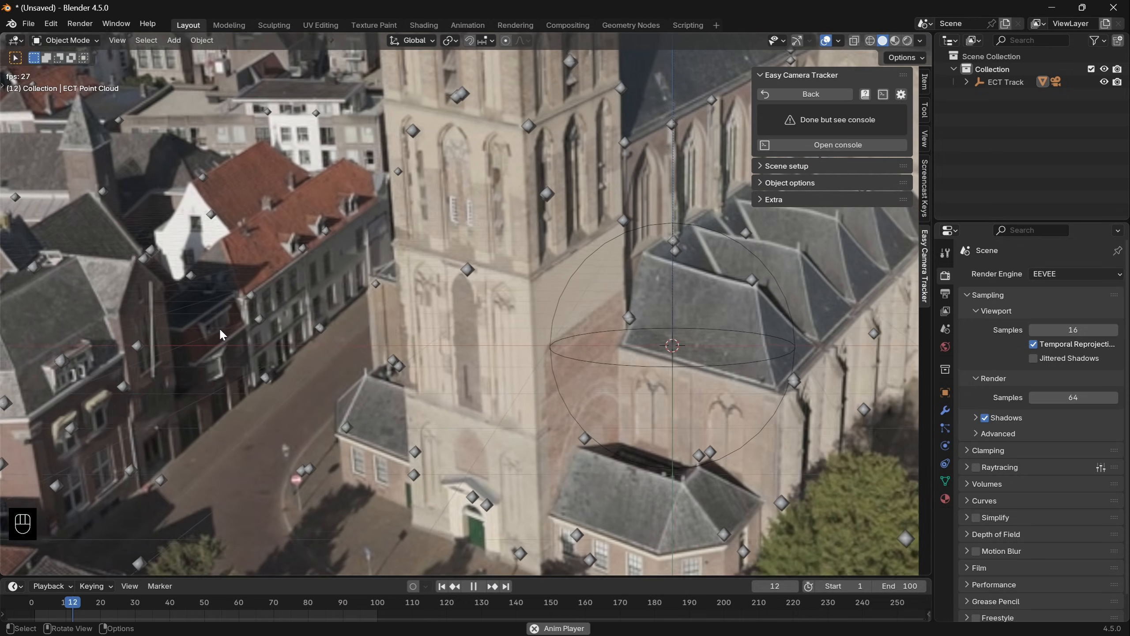
key(space)
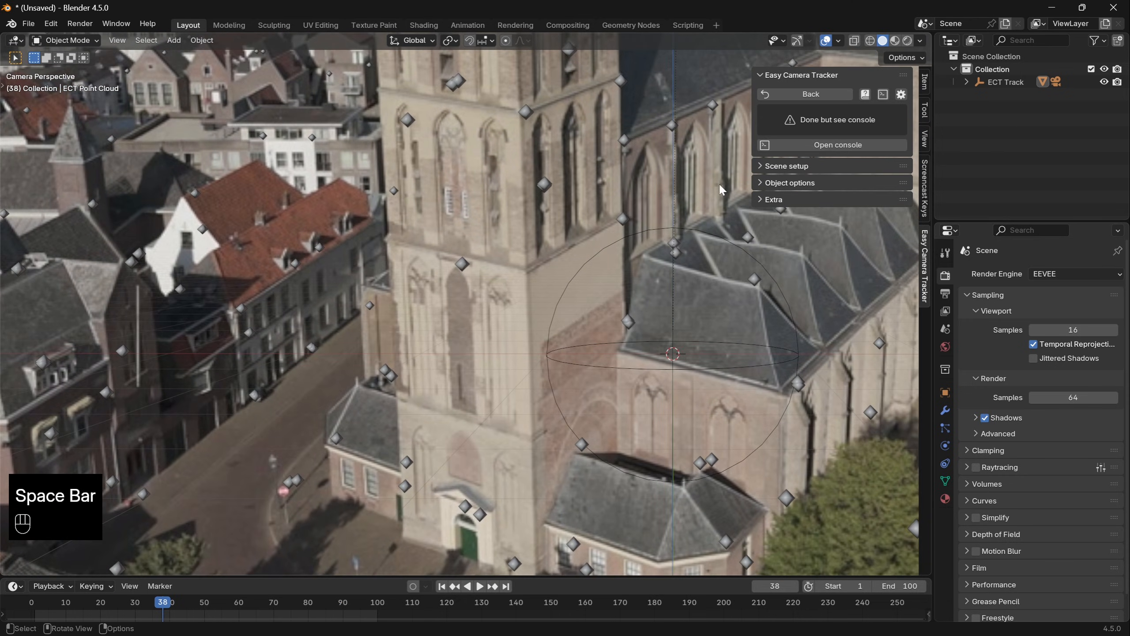
click(830, 145)
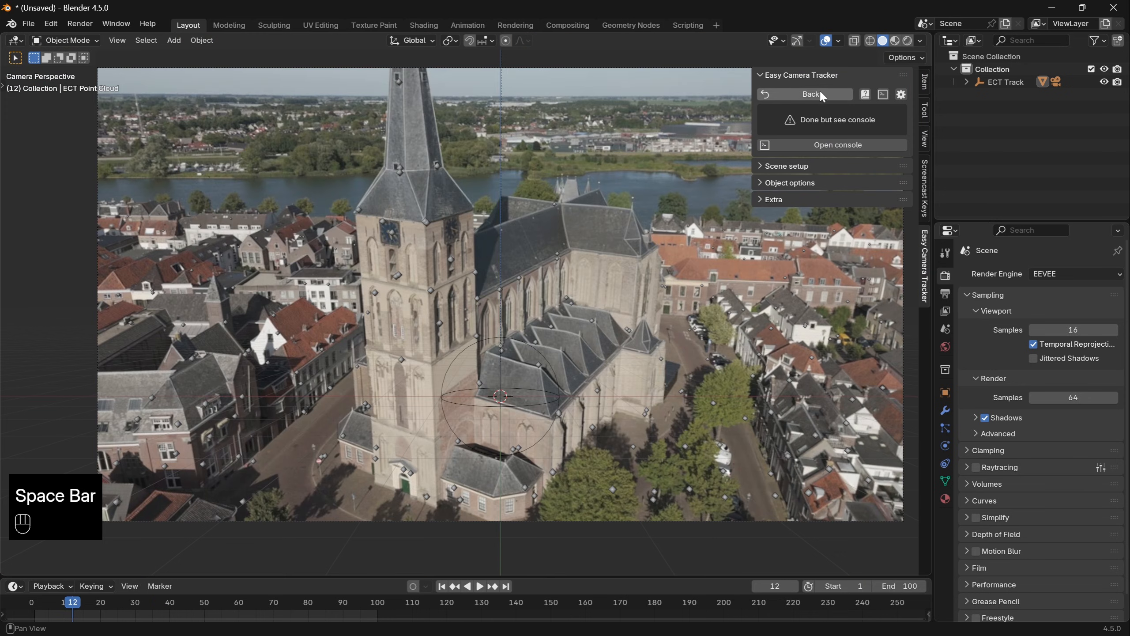
- Return to the tracking settings and replay the tracked footage in the camera view
click(820, 91)
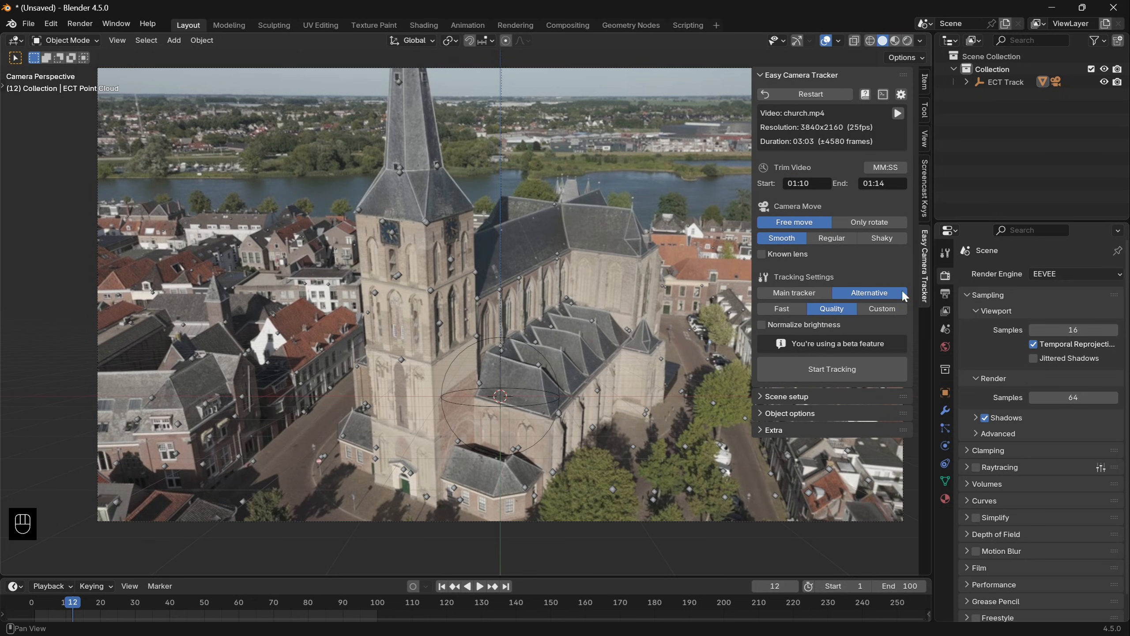
key(space)
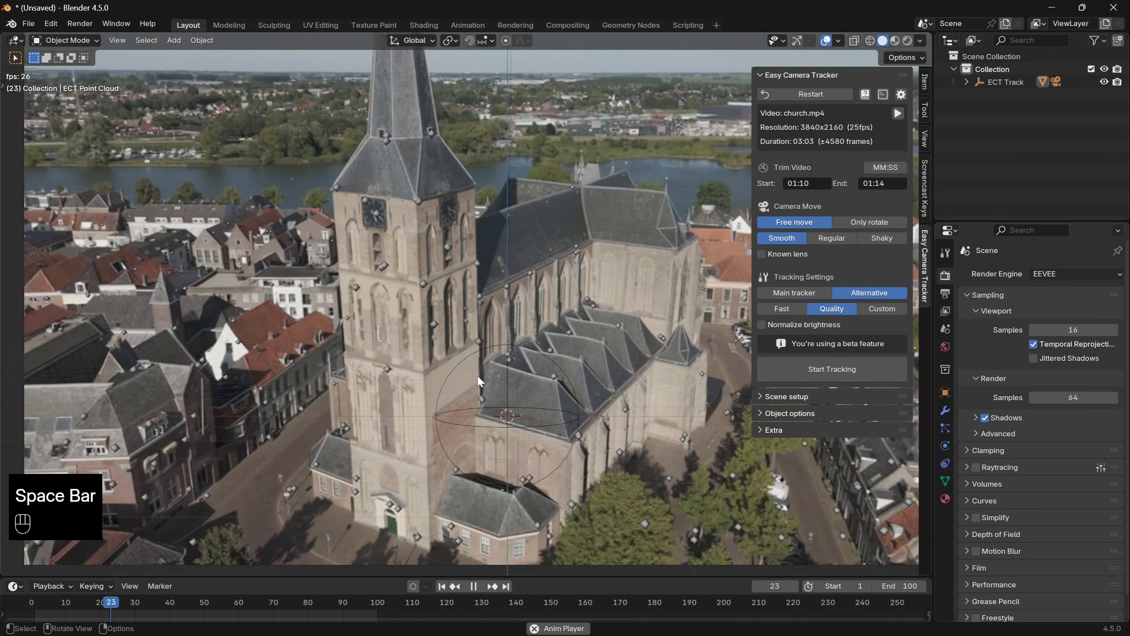
scroll(477, 376, down, 1)
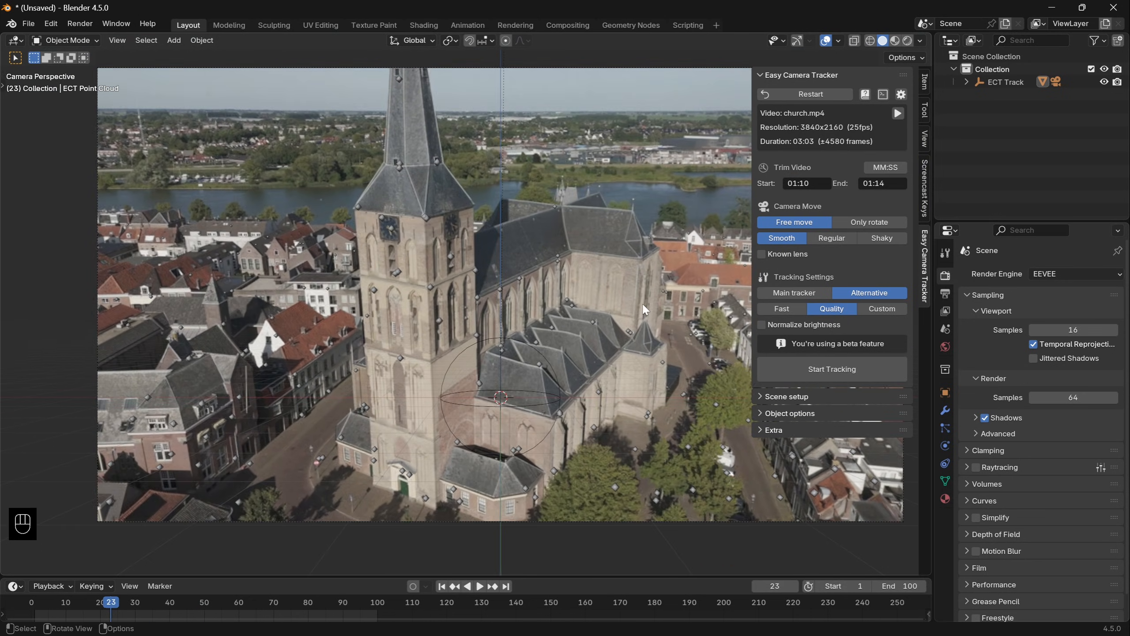
- Enable showing the motion tracking window after tracking in the add-on preferences, close them, and rerun the tracking
click(901, 94)
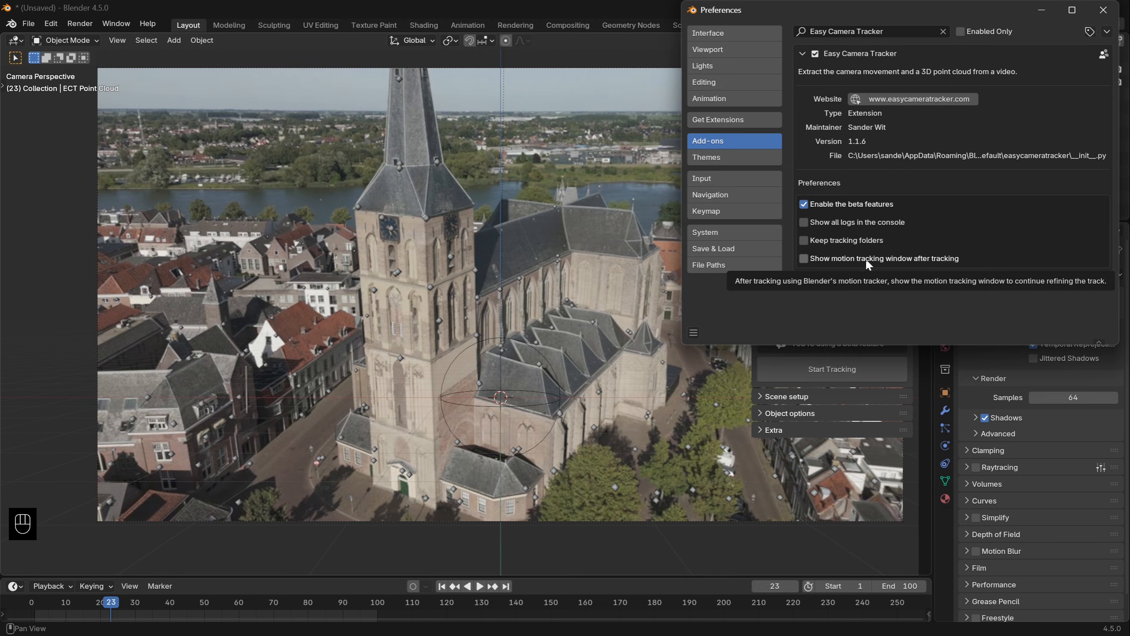
click(882, 258)
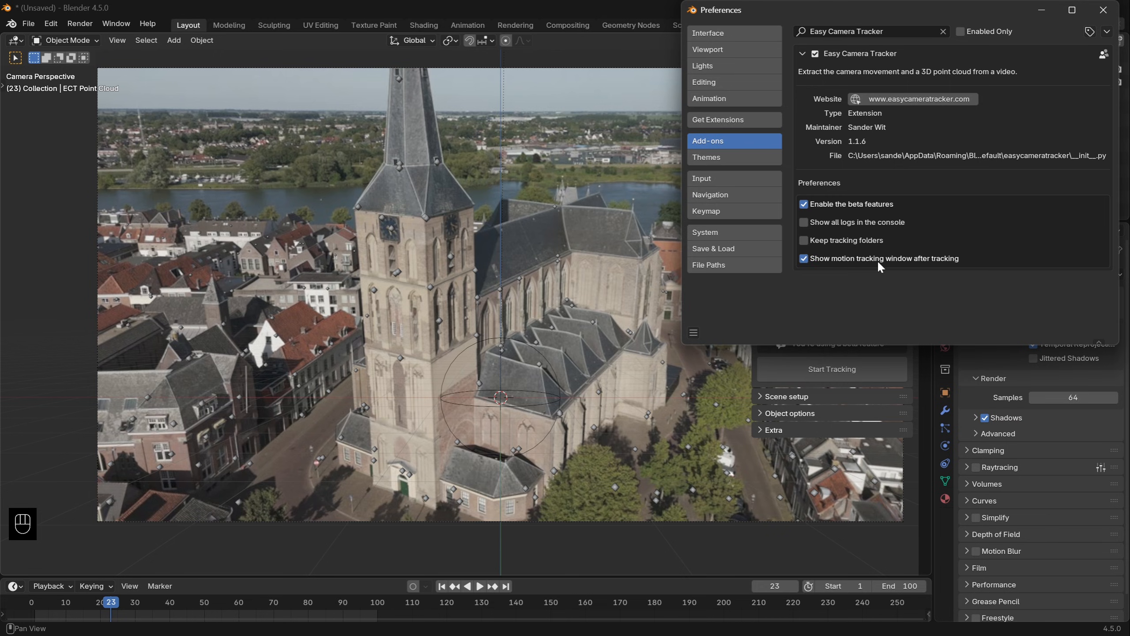
click(1104, 10)
key(ctrl+z)
key(ctrl+z)
key(ctrl+z)
key(ctrl+z)
key(ctrl+z)
key(ctrl+z)
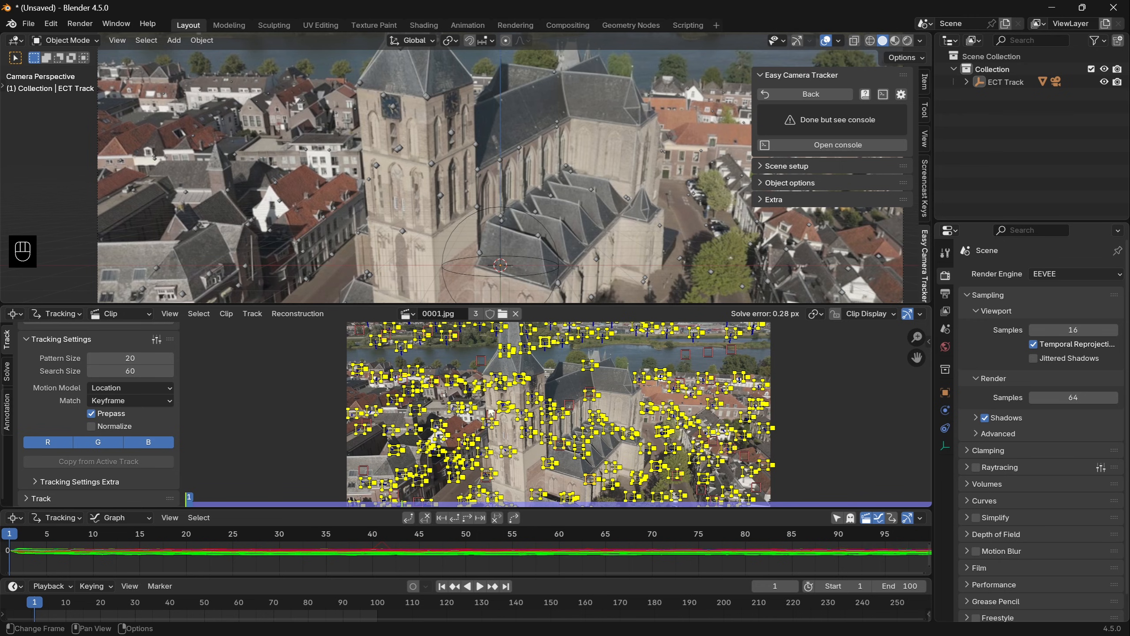
- Play the clip with its tracking markers and enlarge the track graph to examine the curves
key(space)
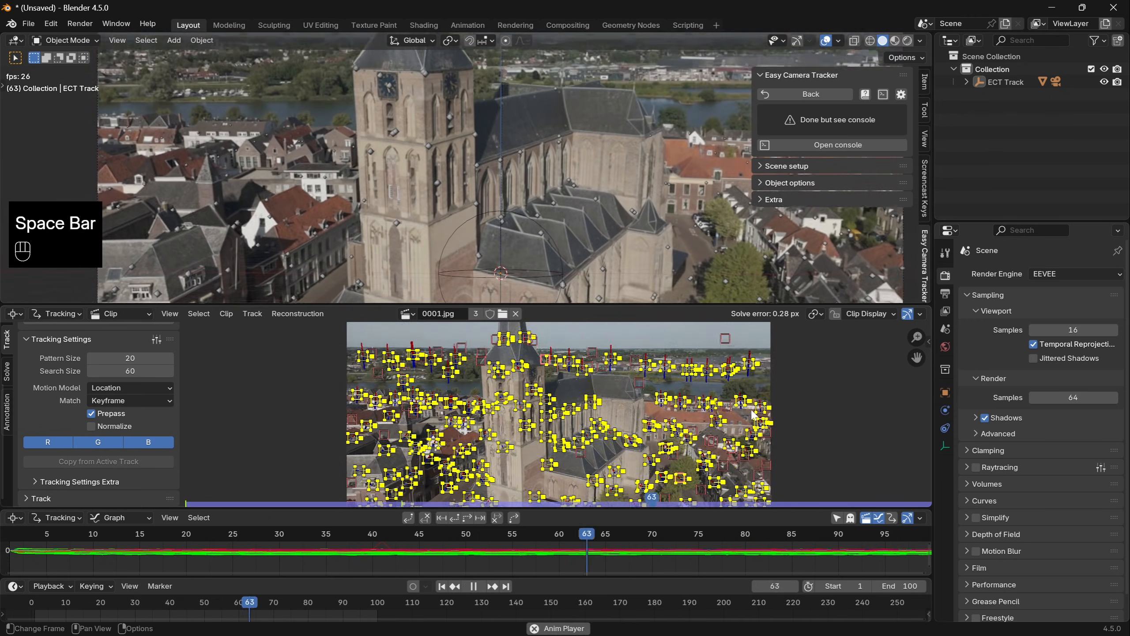
key(a)
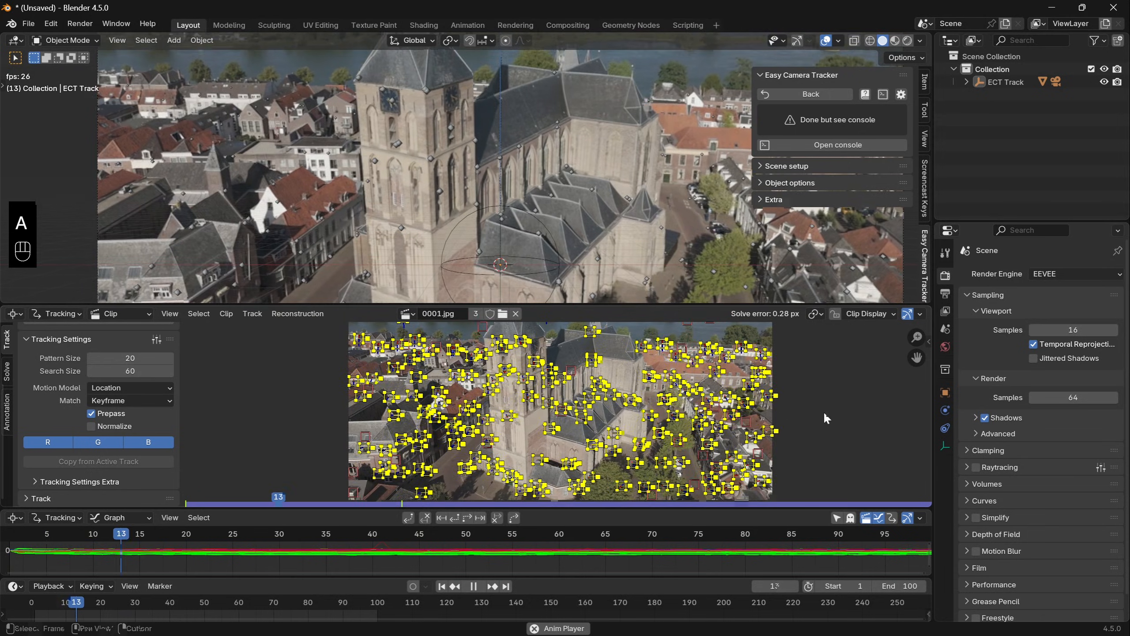
key(space)
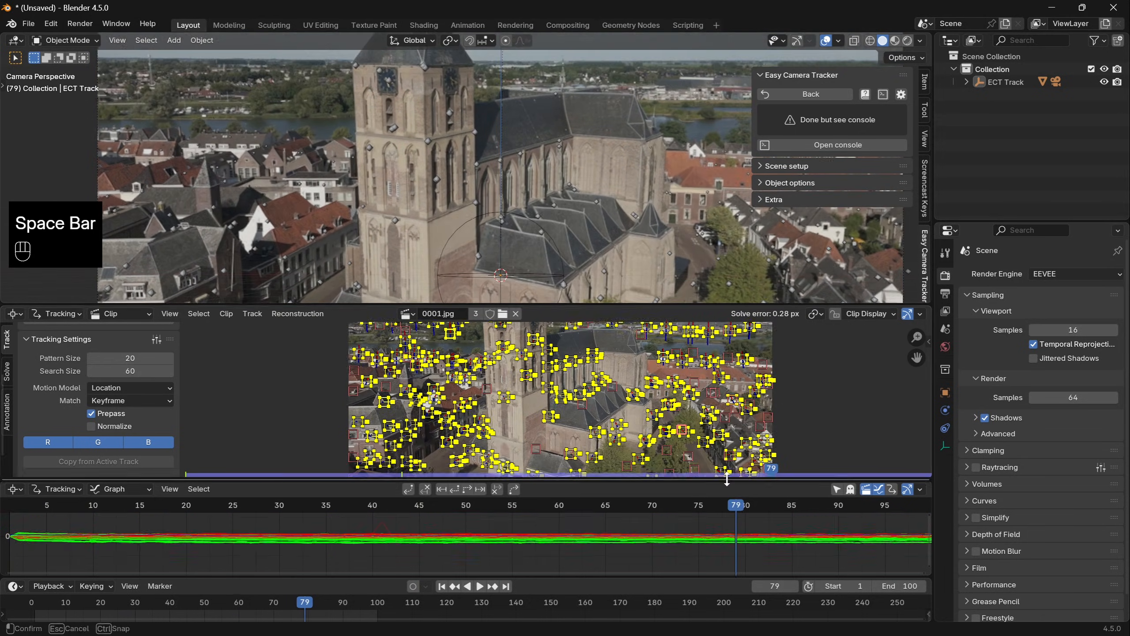
ctrl+middle_drag(637, 540, 614, 479)
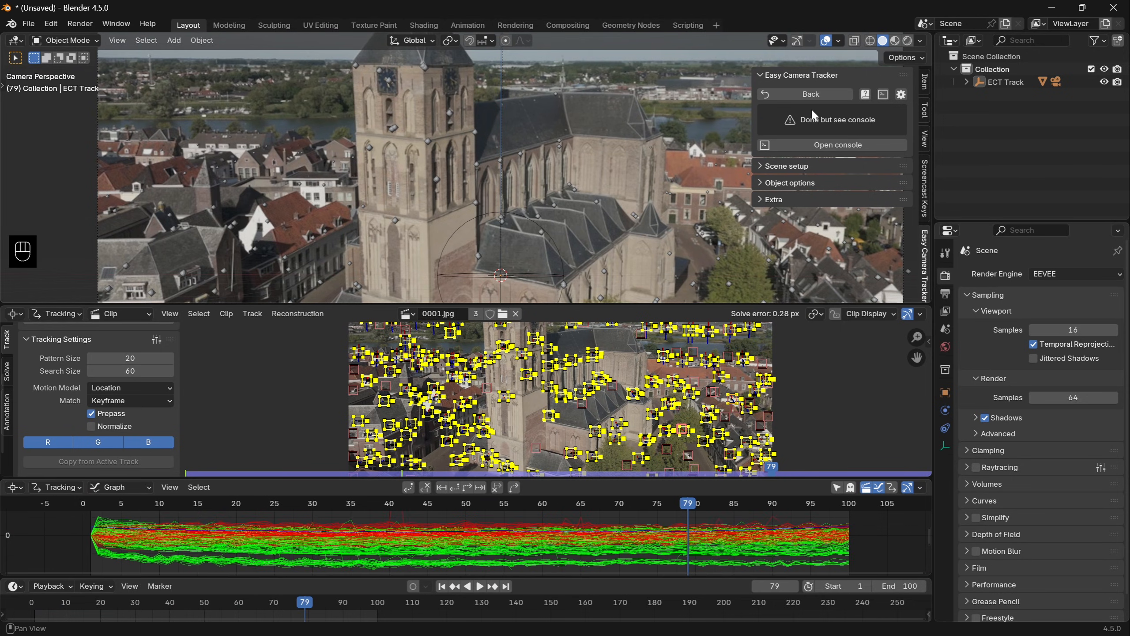
- Return to the tracking settings, then delete individual markers in the clip and solve the camera motion again
click(813, 95)
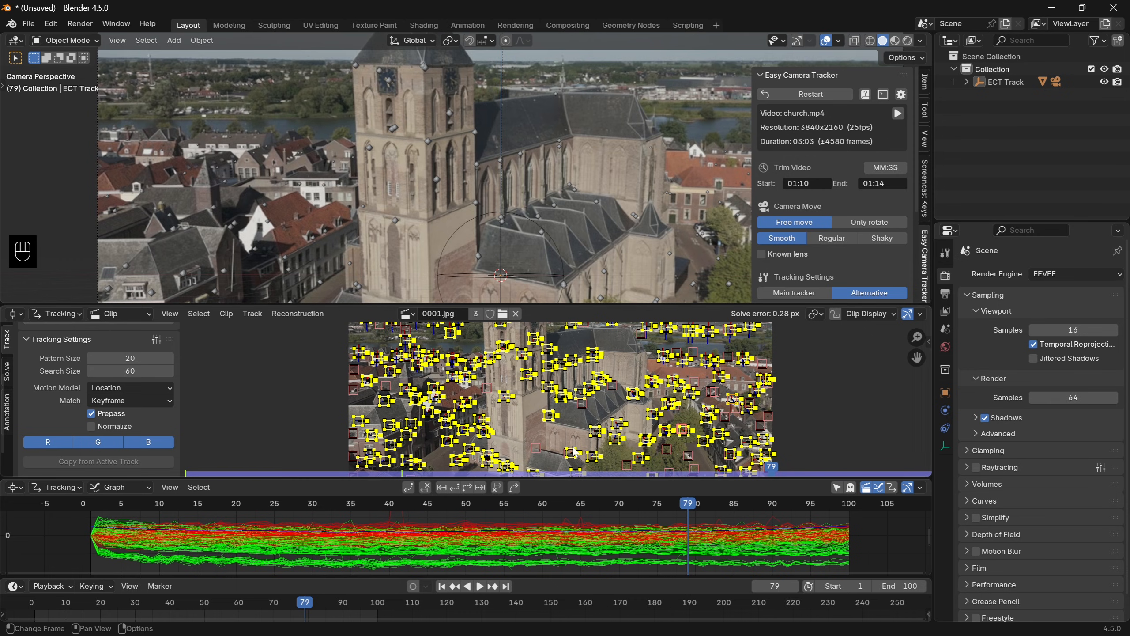
key(Home)
key(ctrl+z)
key(ctrl+z)
key(ctrl+z)
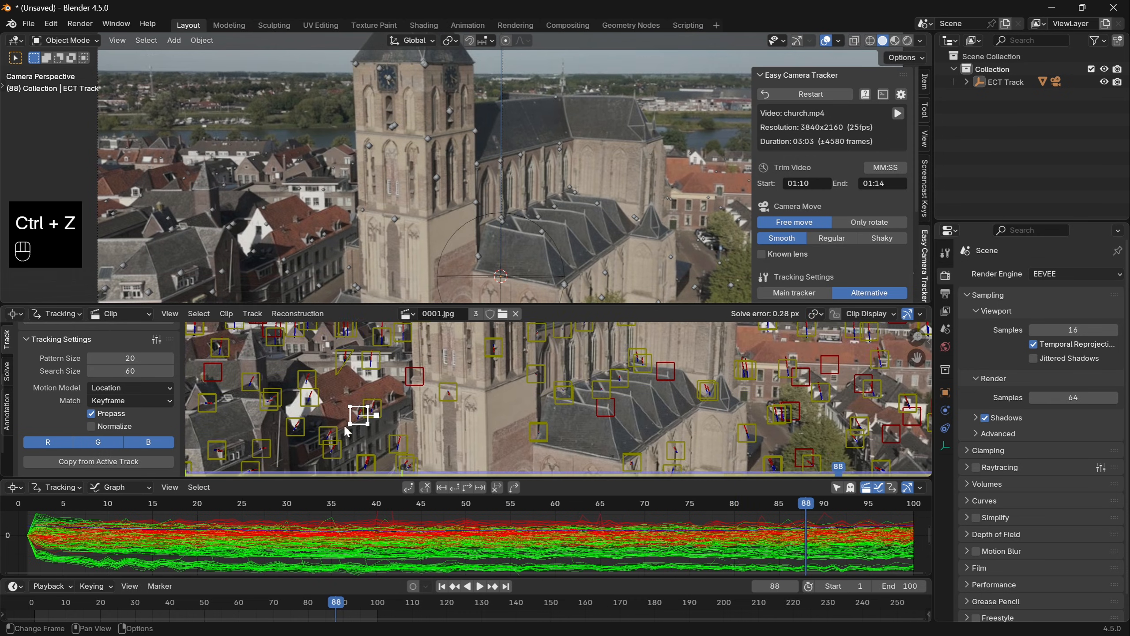
key(Delete)
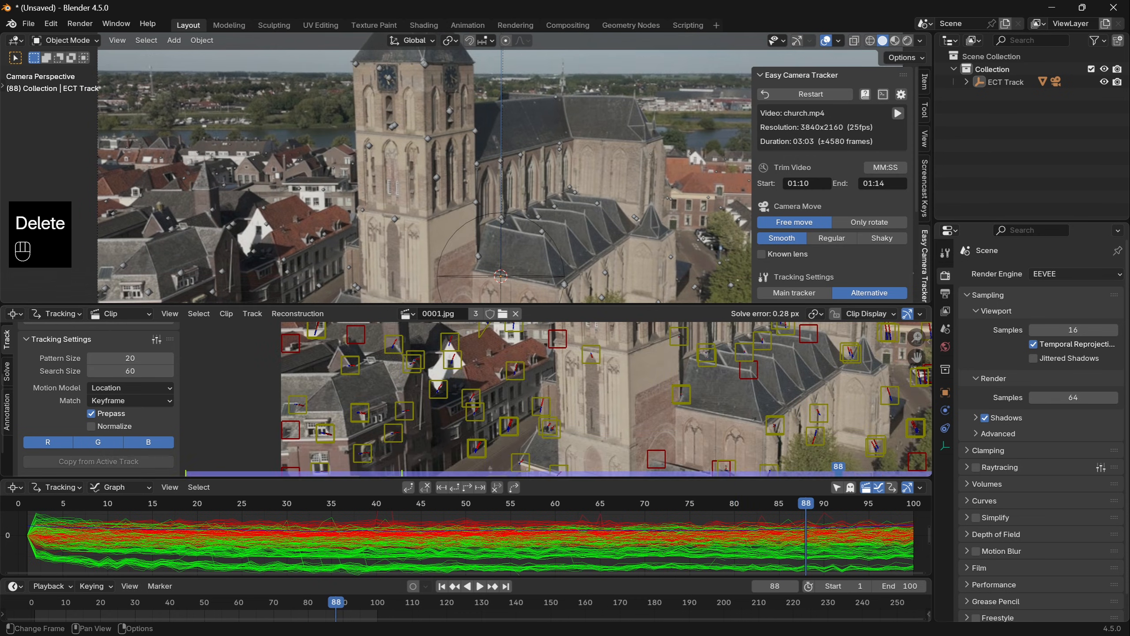
key(Delete)
click(522, 373)
click(7, 372)
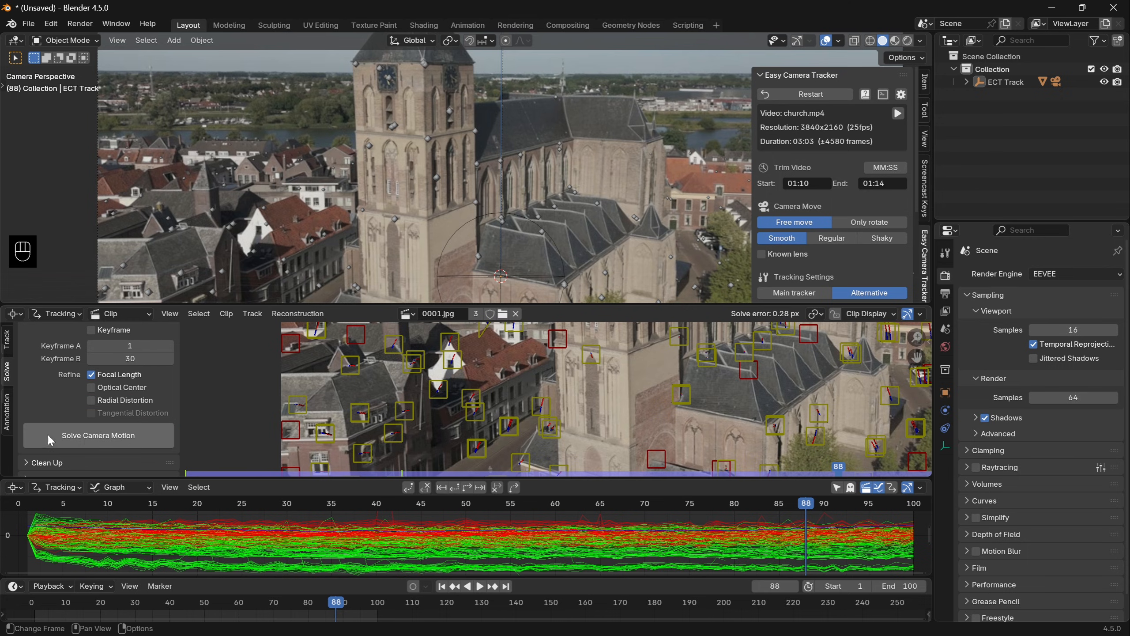
click(96, 436)
- Close the clip and graph editor areas by joining them into the 3D viewport
right_click(613, 306)
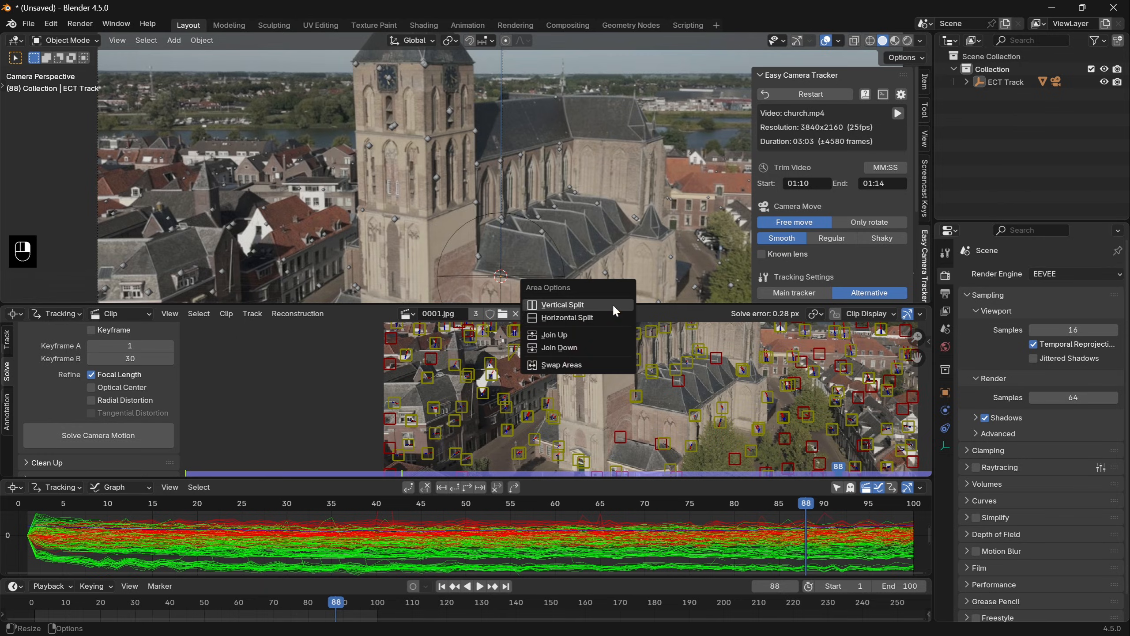
click(610, 347)
right_click(595, 473)
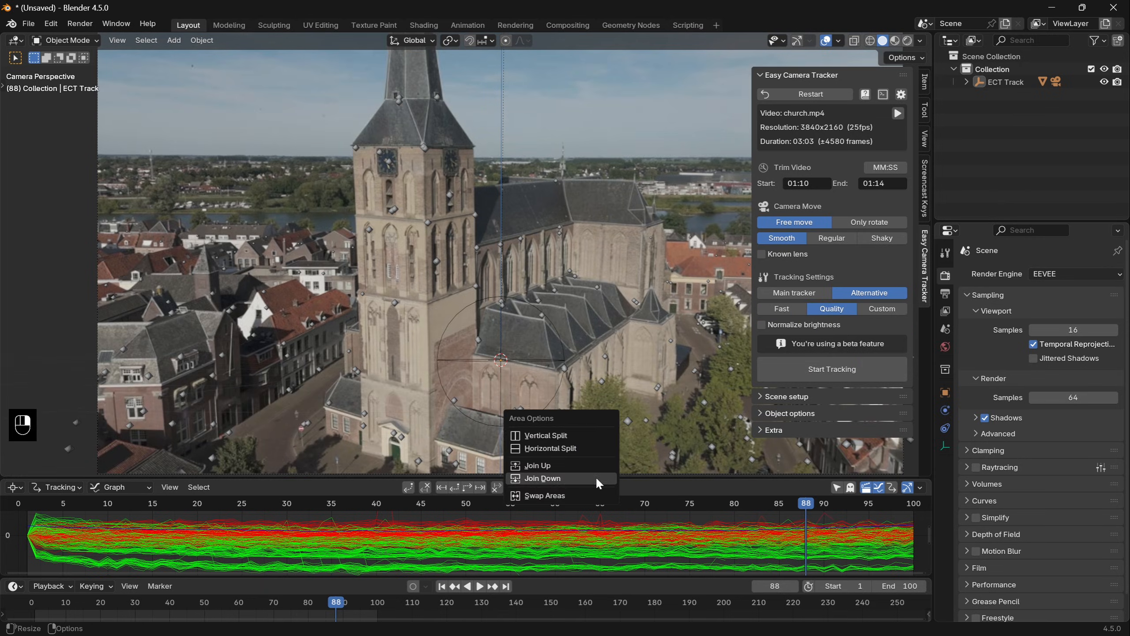
click(594, 479)
- Inspect the tracked scene from outside the camera, then open the point cloud in Edit Mode from the camera view
mouse_move(538, 424)
middle_down()
mouse_move(440, 333)
mouse_move(563, 395)
mouse_move(476, 416)
mouse_move(549, 412)
middle_up()
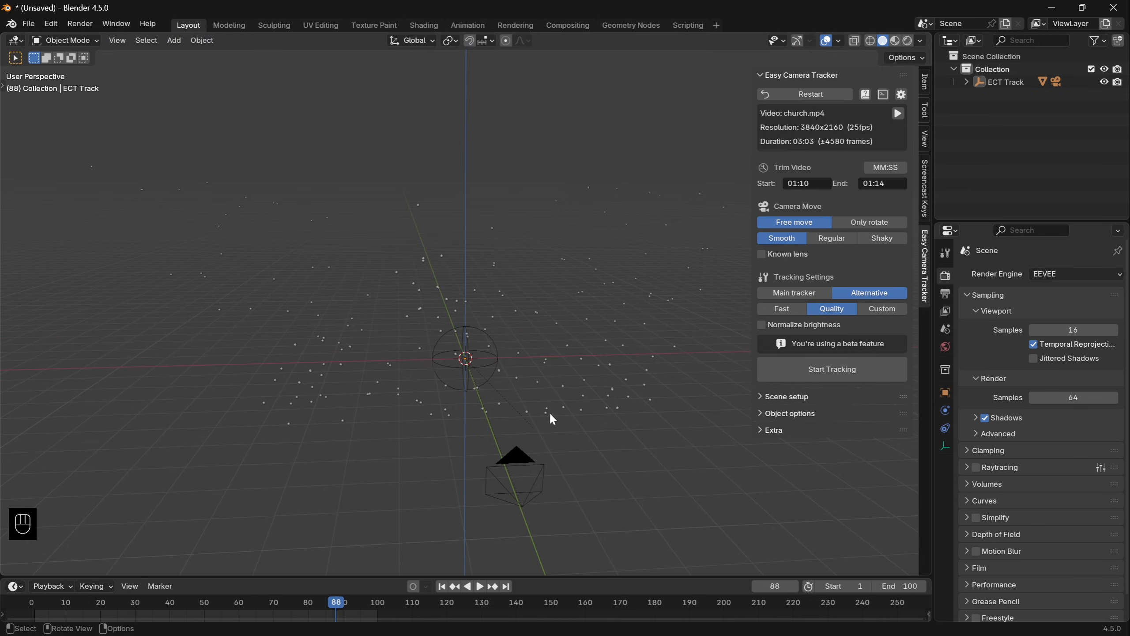
key(KP_0)
key(Tab)
click(186, 455)
key(Tab)
shift+middle_drag(383, 418, 301, 338)
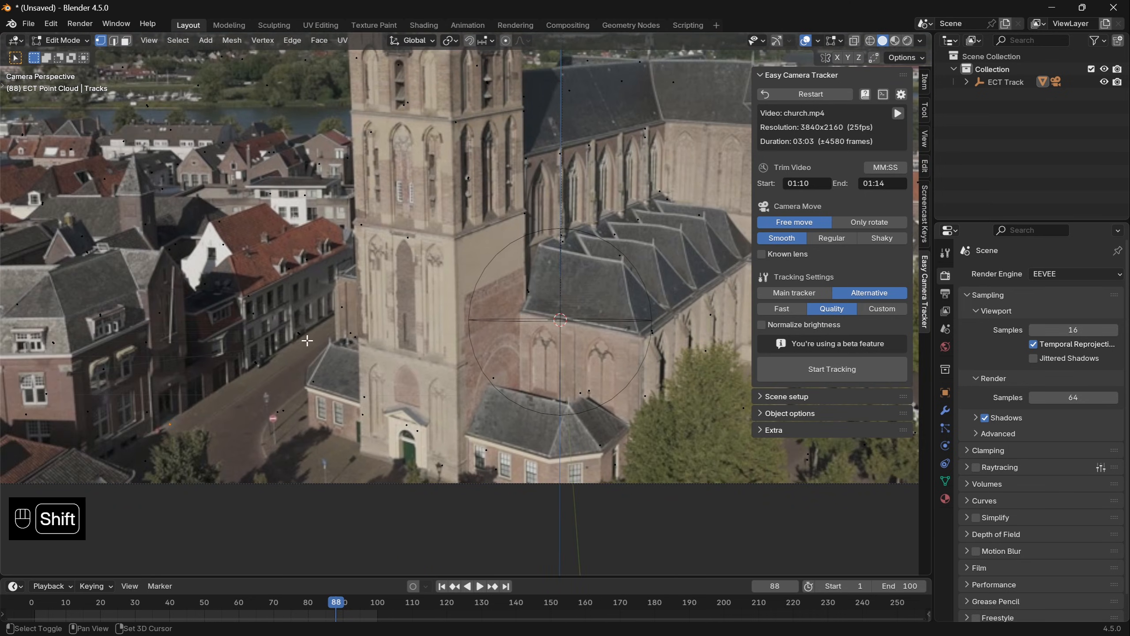
- Fill a ground face between tracked points around the church and set the camera orientation from it
key(space)
key(space)
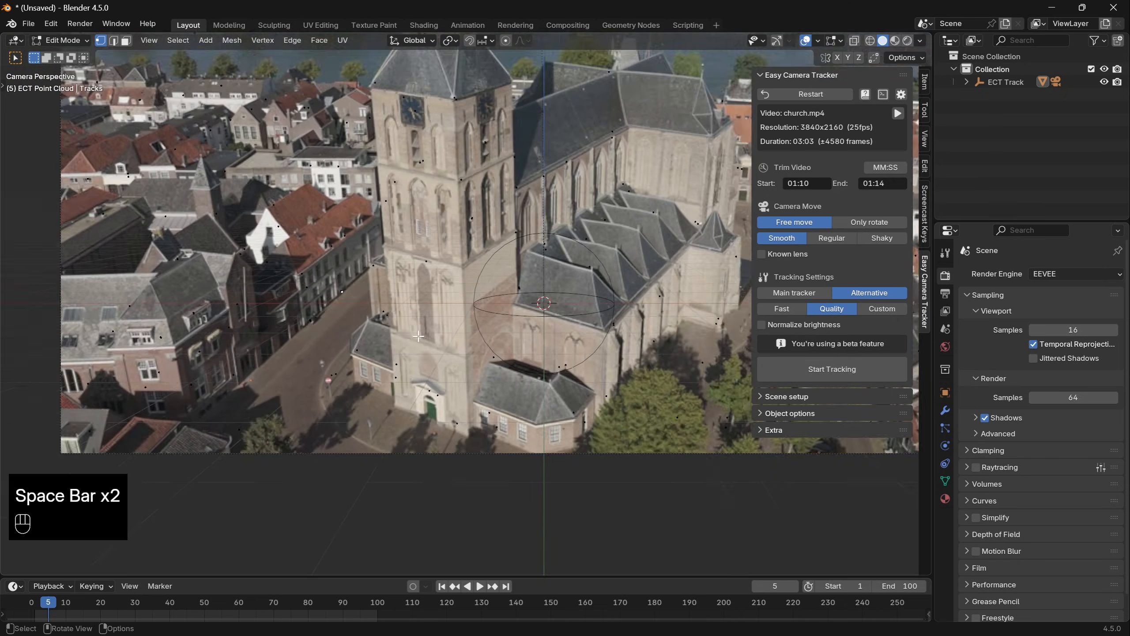
key(f)
shift+middle_drag(478, 352, 468, 363)
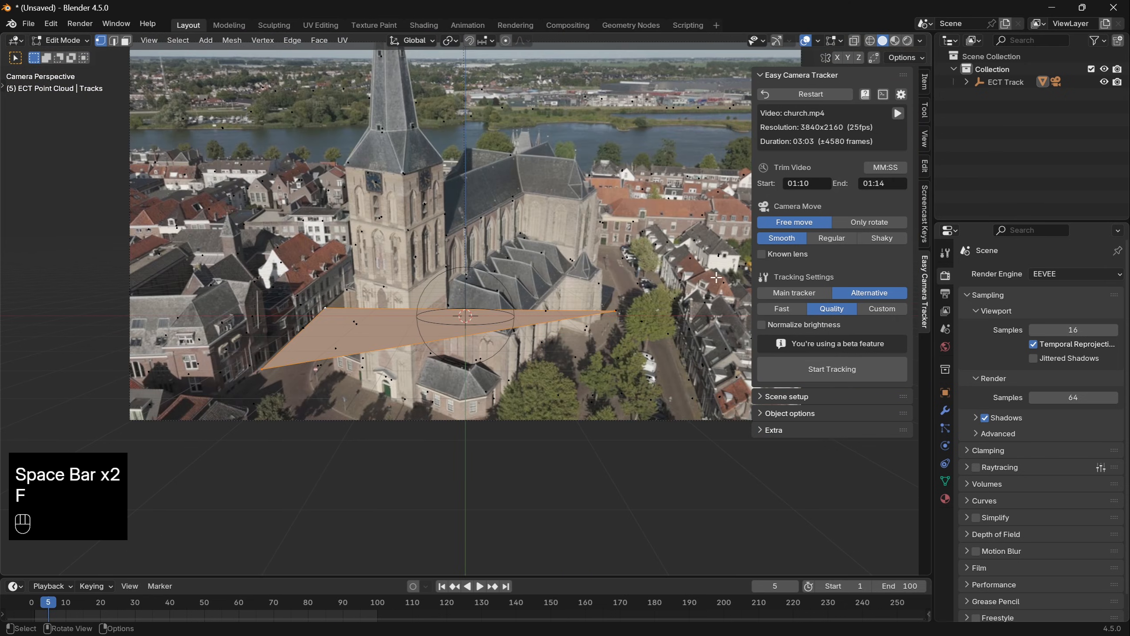
click(793, 397)
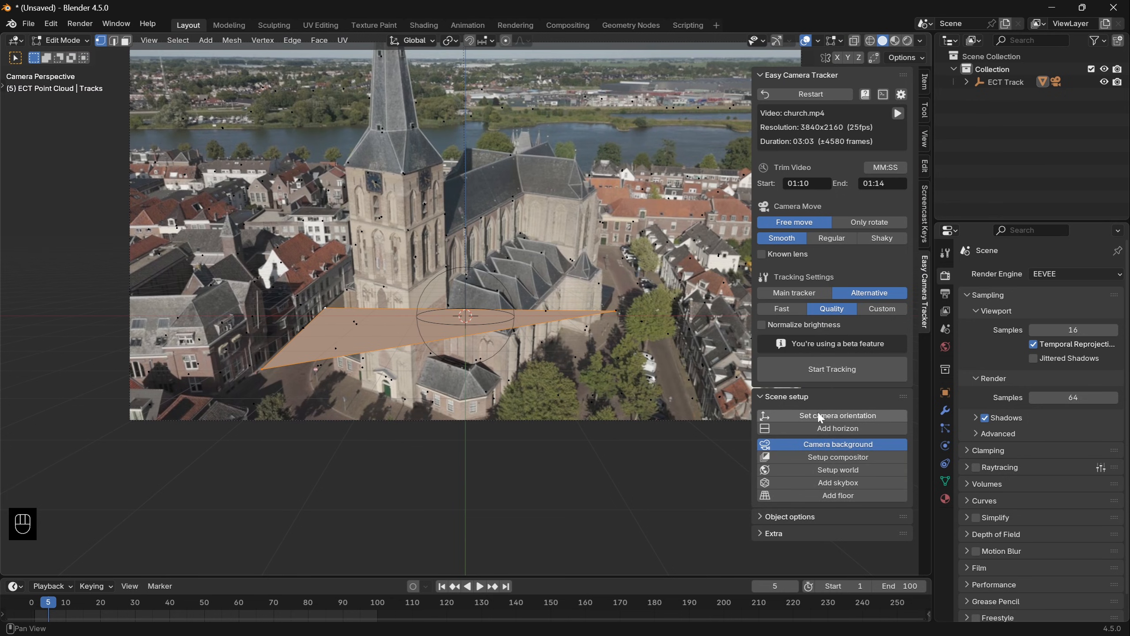
click(845, 416)
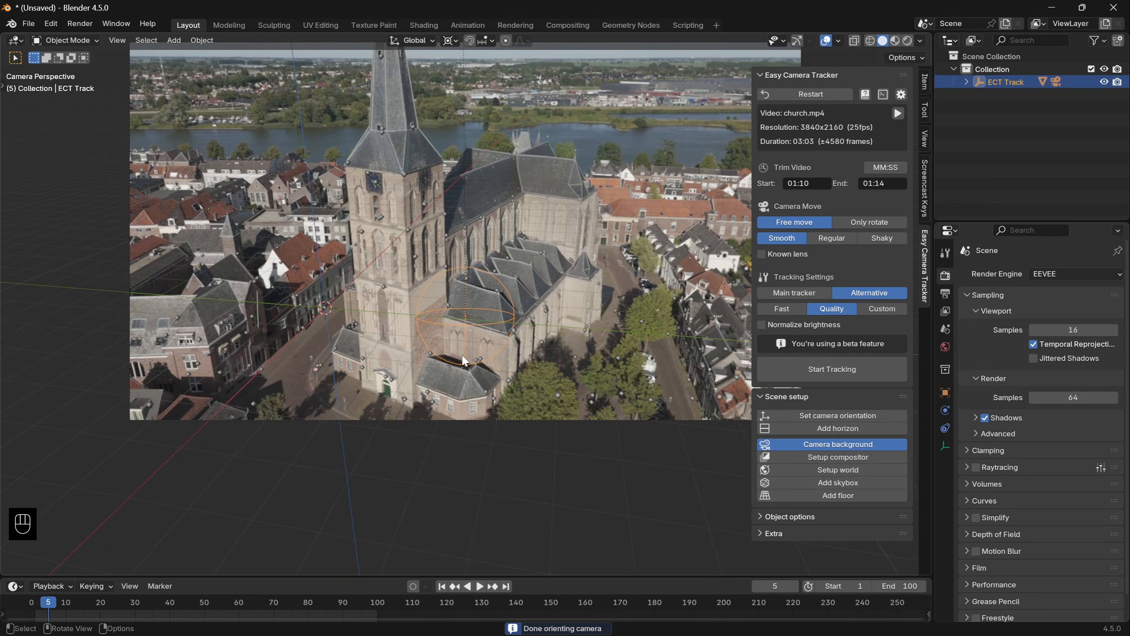
- Play back the oriented scene, then move ECT Track in the horizontal plane until the world origin sits near the church's base
key(space)
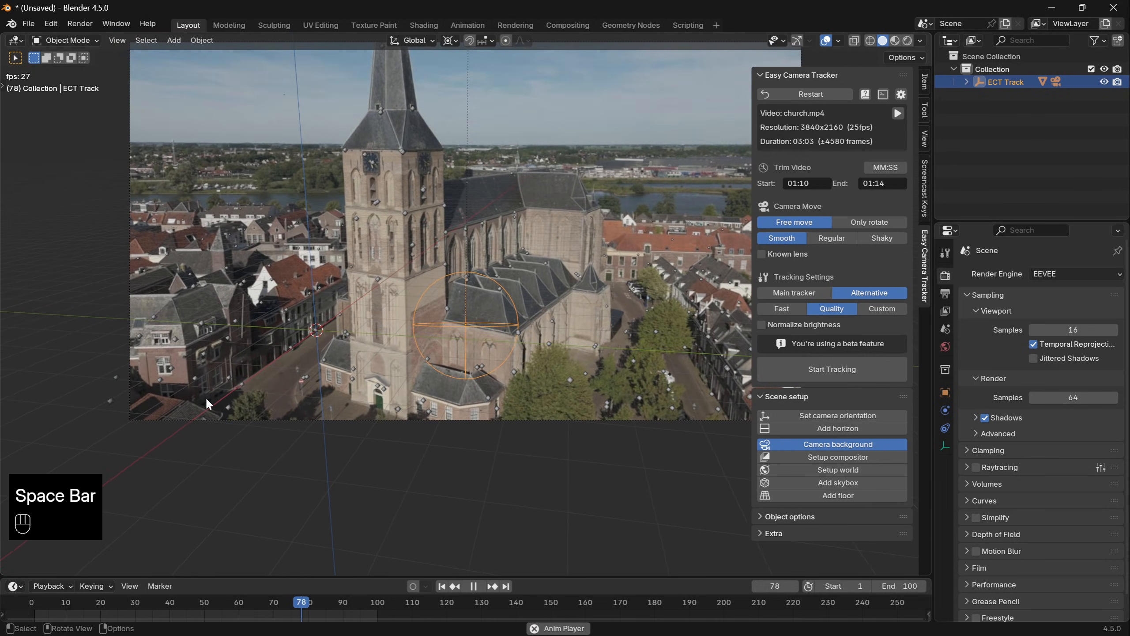
key(space)
key(space)
key(space)
key(space)
key(g)
key(shift+z)
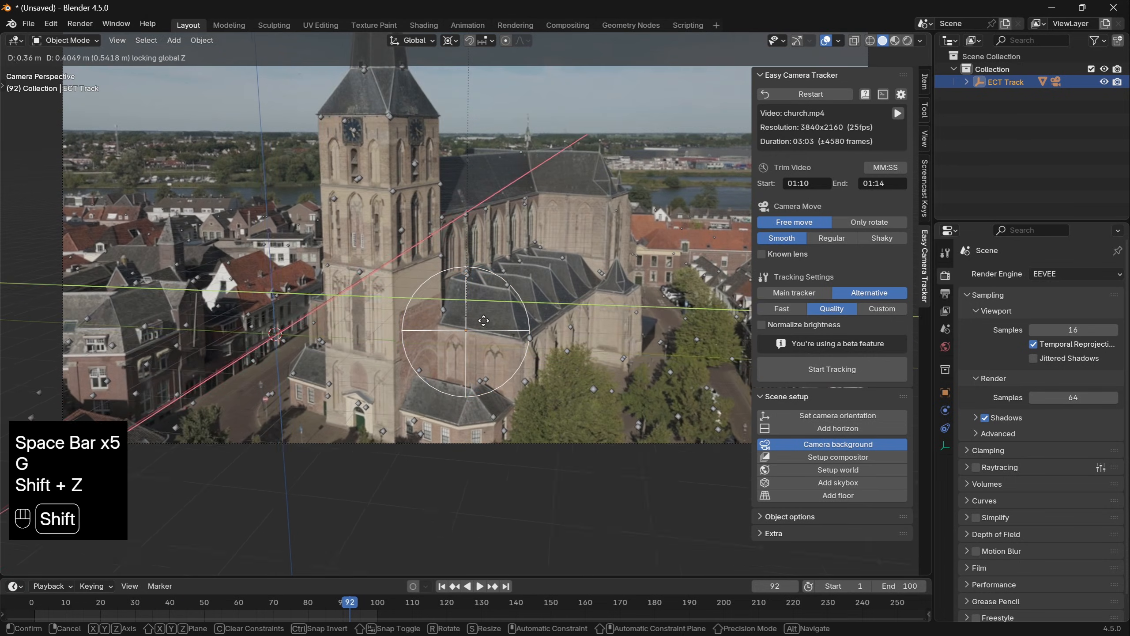
key(shift)
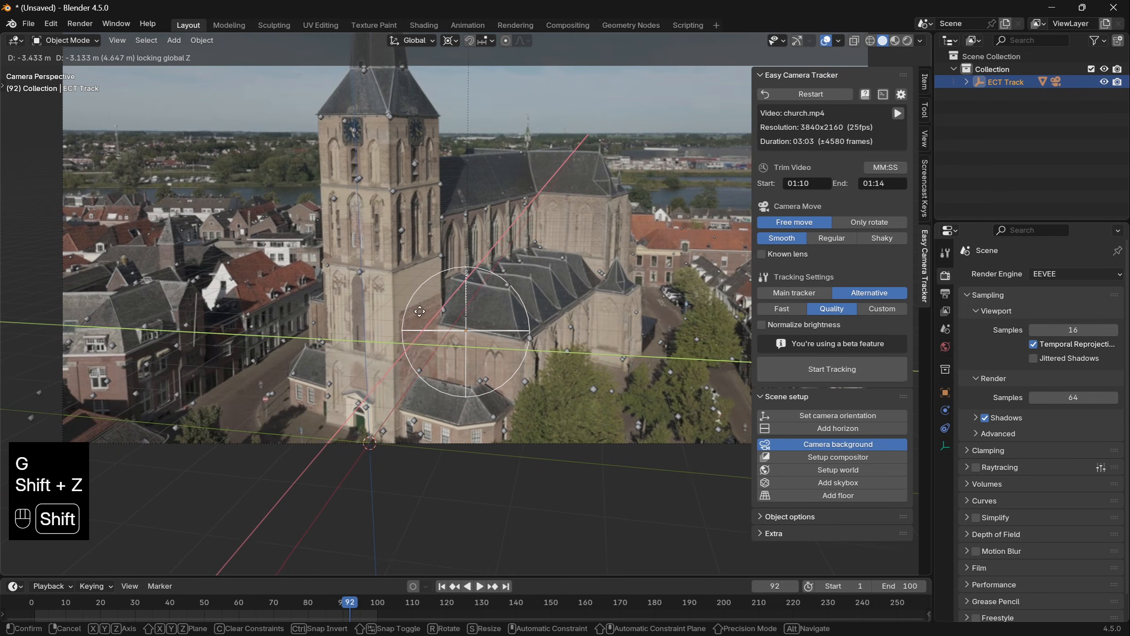
click(350, 312)
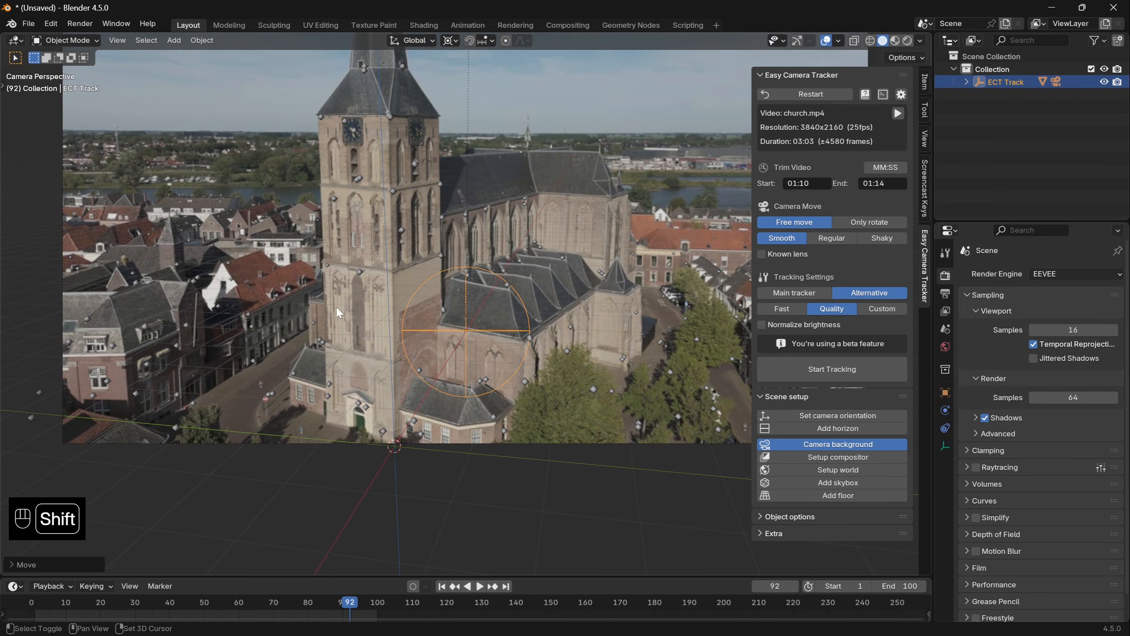
- Check the placement at frame 5 and fine-tune ECT Track's horizontal position so the origin meets the corner of the tower's base
key(space)
key(space)
scroll(521, 462, up, 2)
key(g)
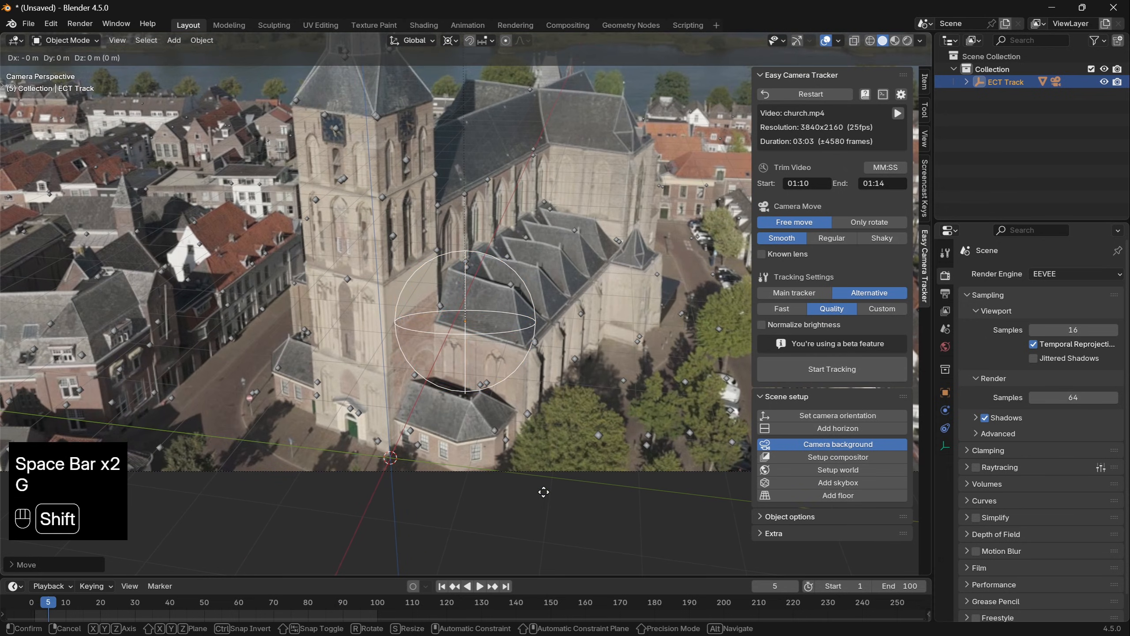
key(shift+z)
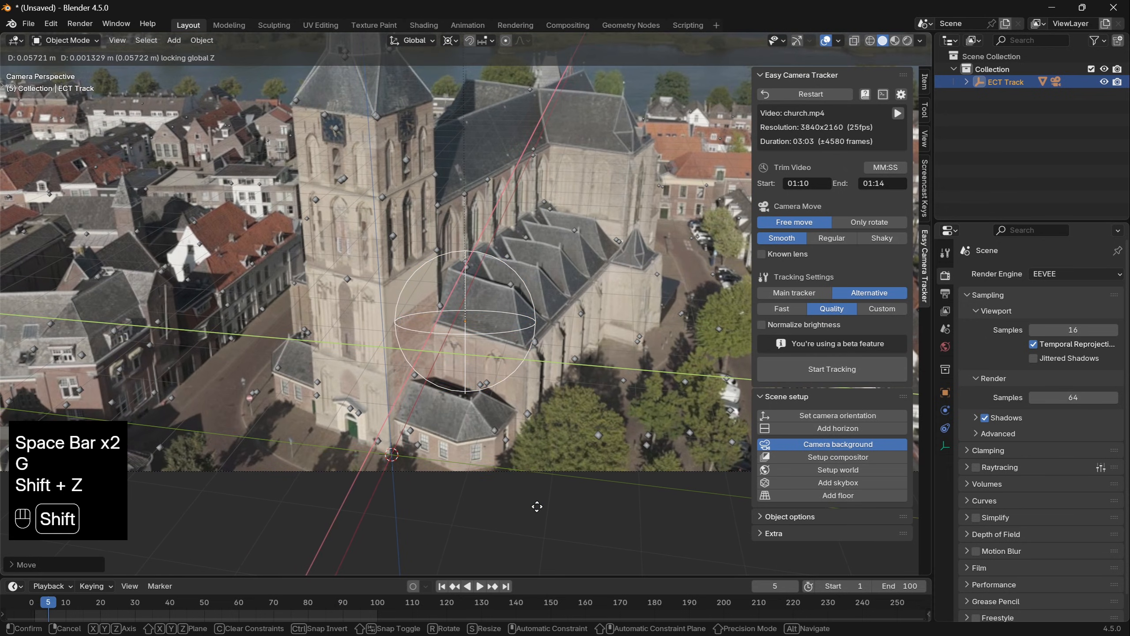
click(537, 506)
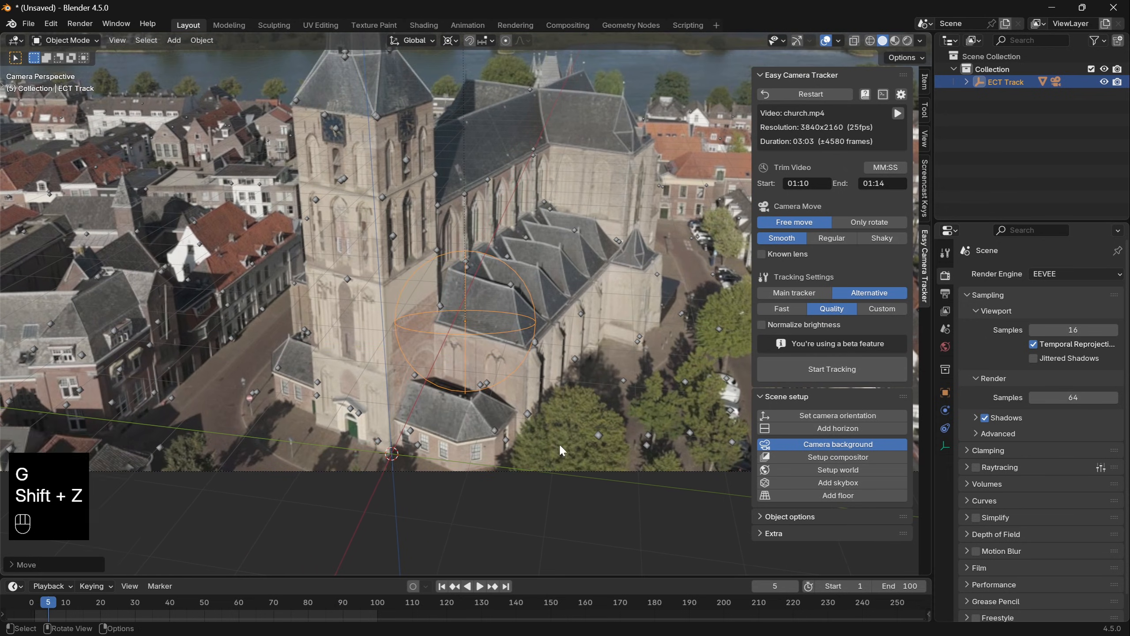
- Rotate ECT Track about 18° around the Z axis to align the world axes with the church walls, and check the playback
key(r)
key(z)
click(562, 401)
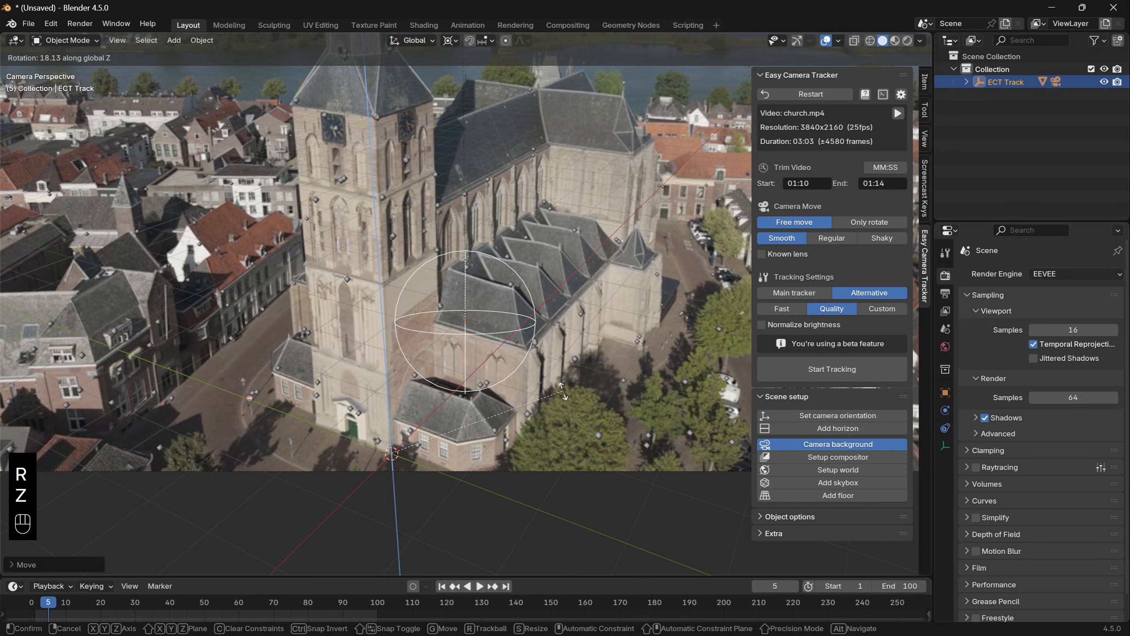
scroll(471, 312, down, 3)
key(space)
key(space)
- Add a horizon and rotate ECT Track around the X axis until the horizon line matches the footage, then review the playback
click(840, 428)
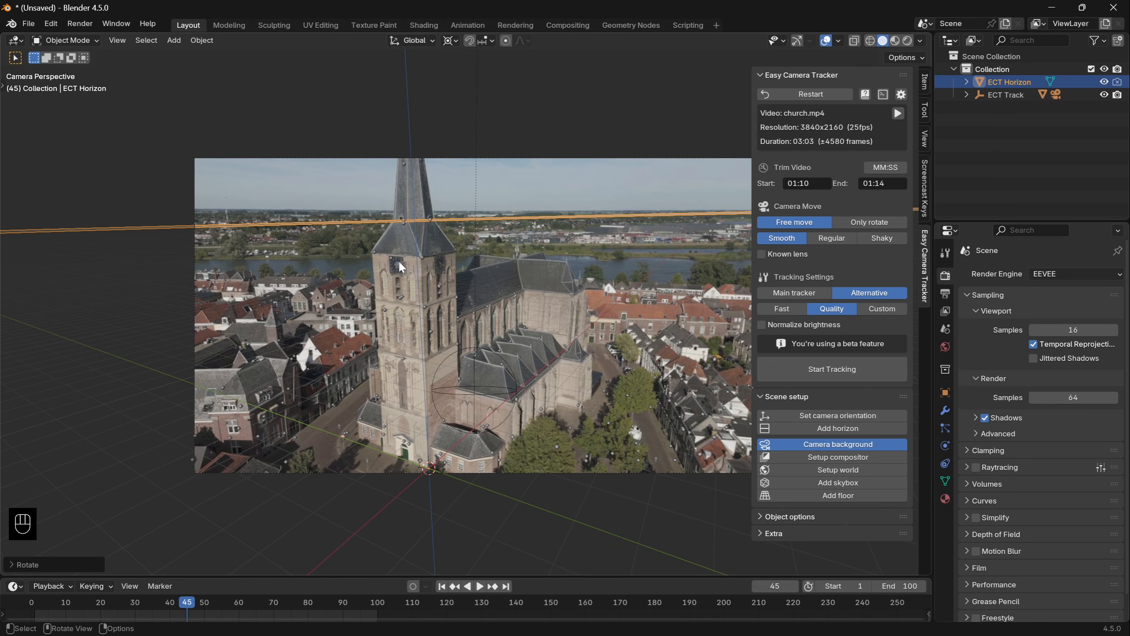
scroll(400, 264, up, 3)
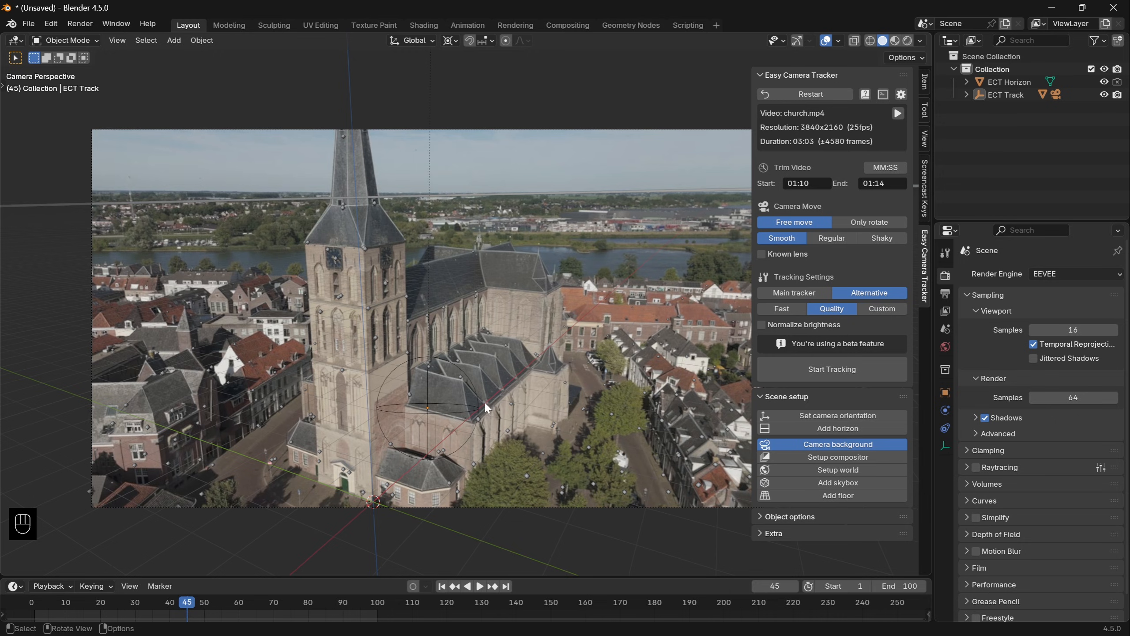
click(428, 387)
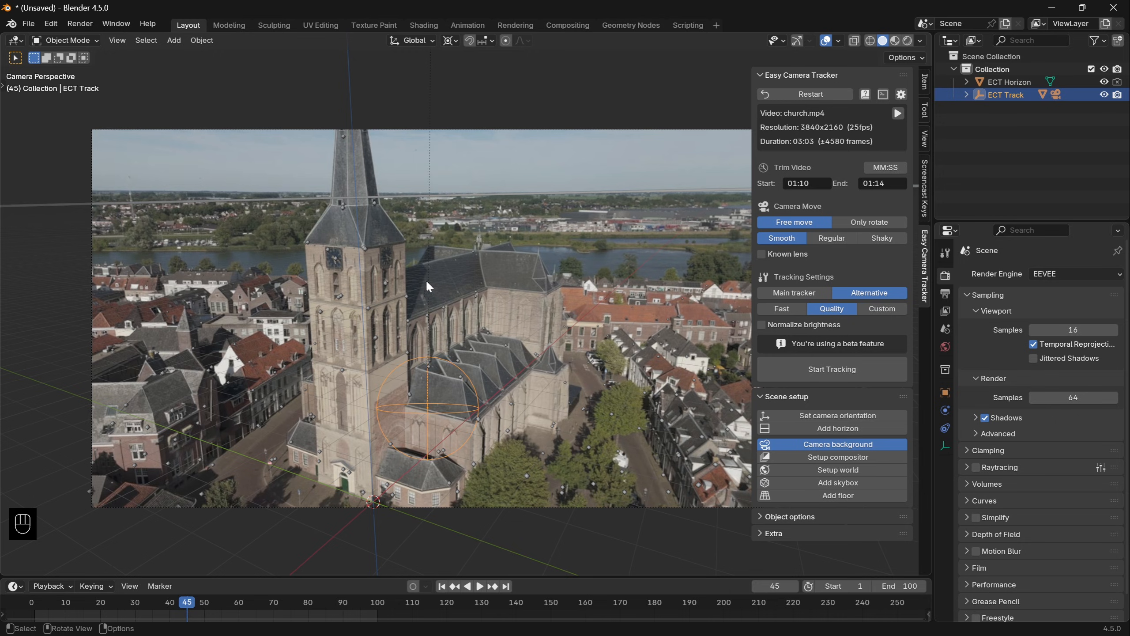
key(r)
key(x)
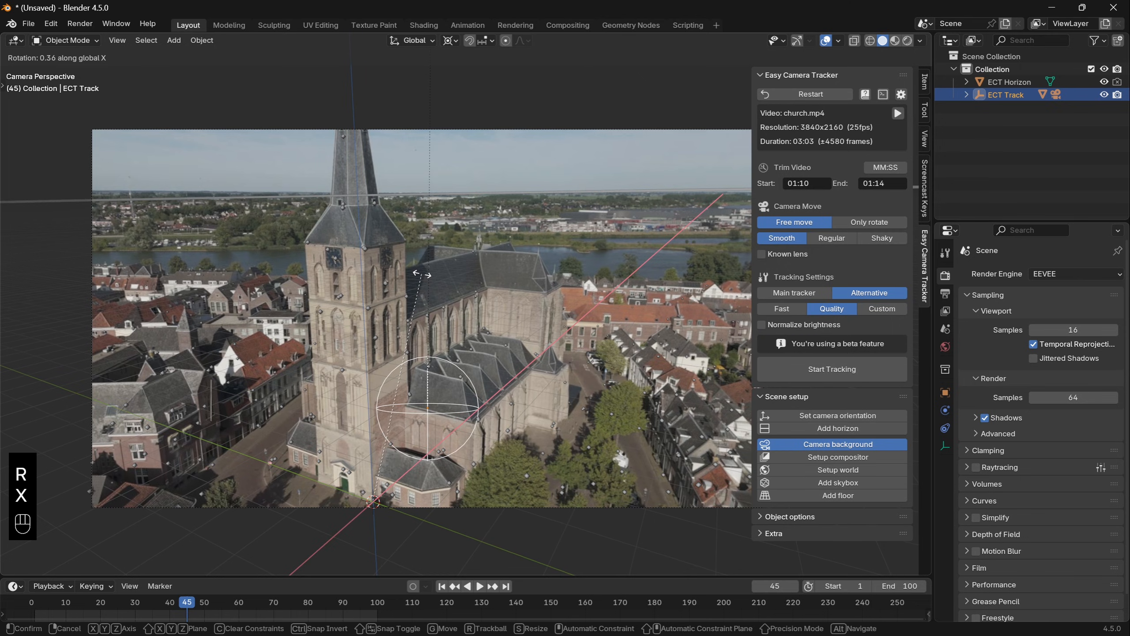
click(417, 276)
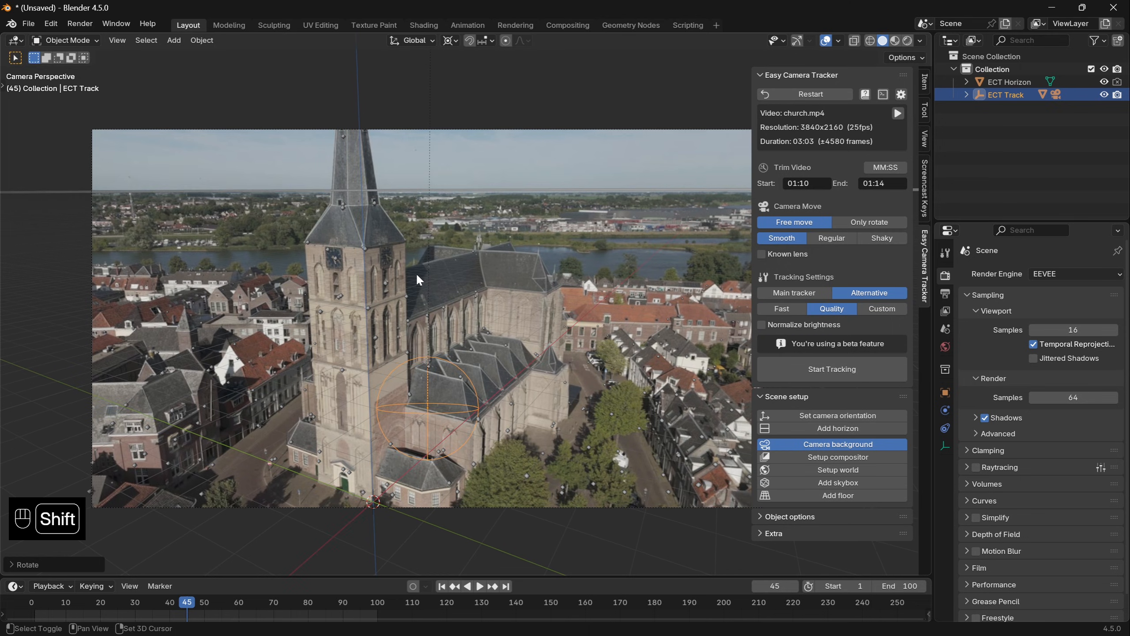
scroll(317, 190, up, 2)
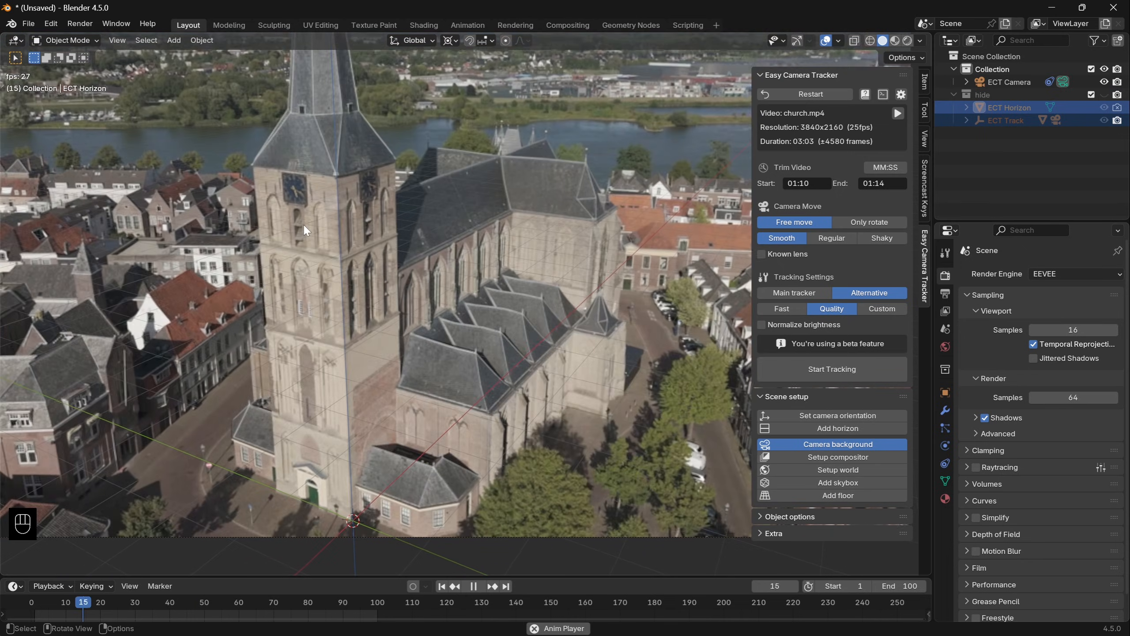
key(space)
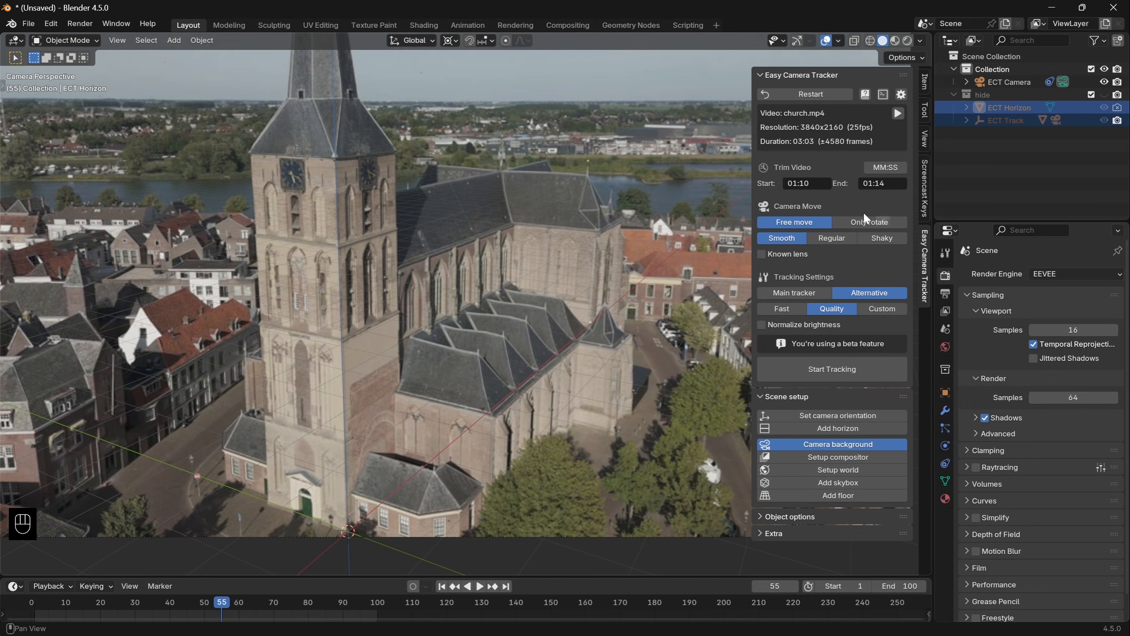
- Start a new file, discarding the unsaved church scene
click(28, 23)
mouse_move(111, 38)
click(204, 40)
click(580, 341)
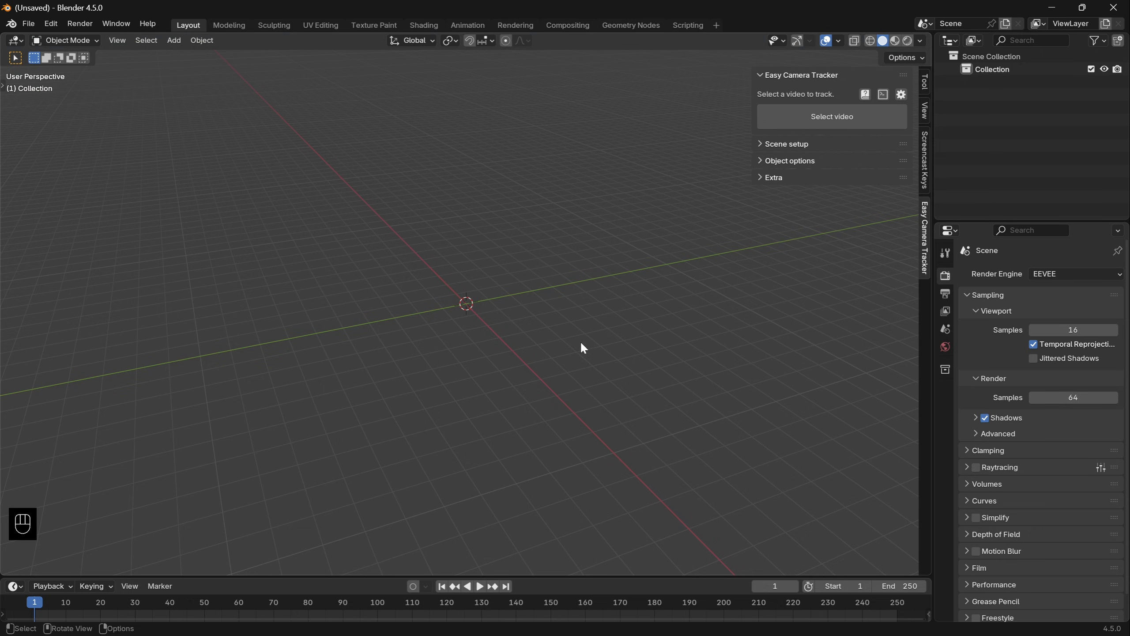
- Load tripod.mov into Easy Camera Tracker and preview the video in the player, closing the player when done
click(828, 116)
click(408, 262)
click(789, 491)
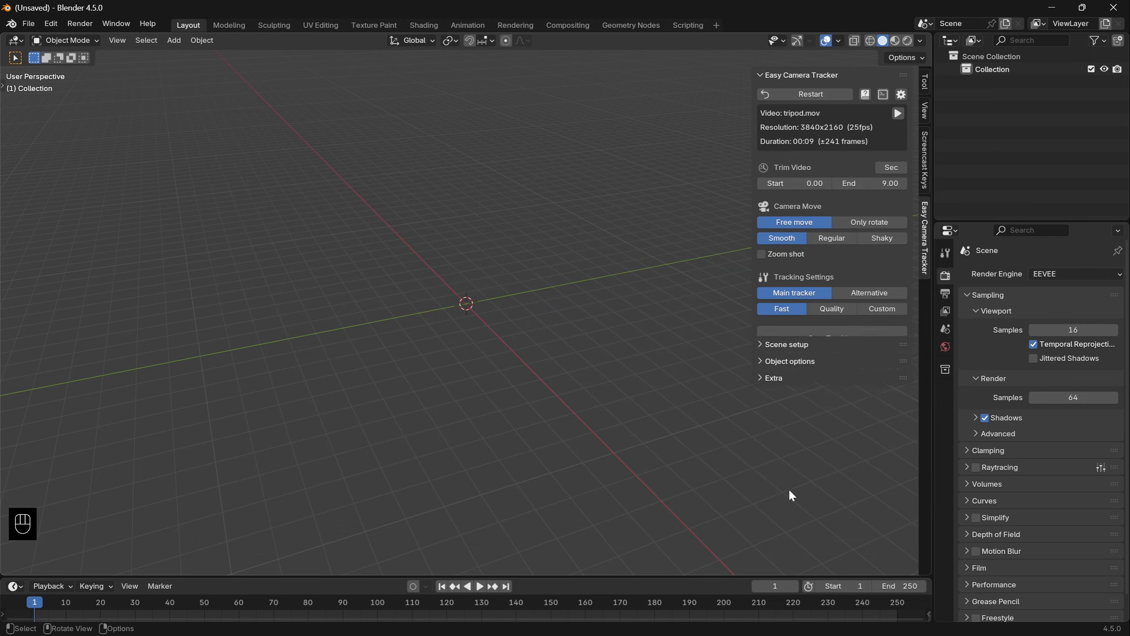
click(903, 115)
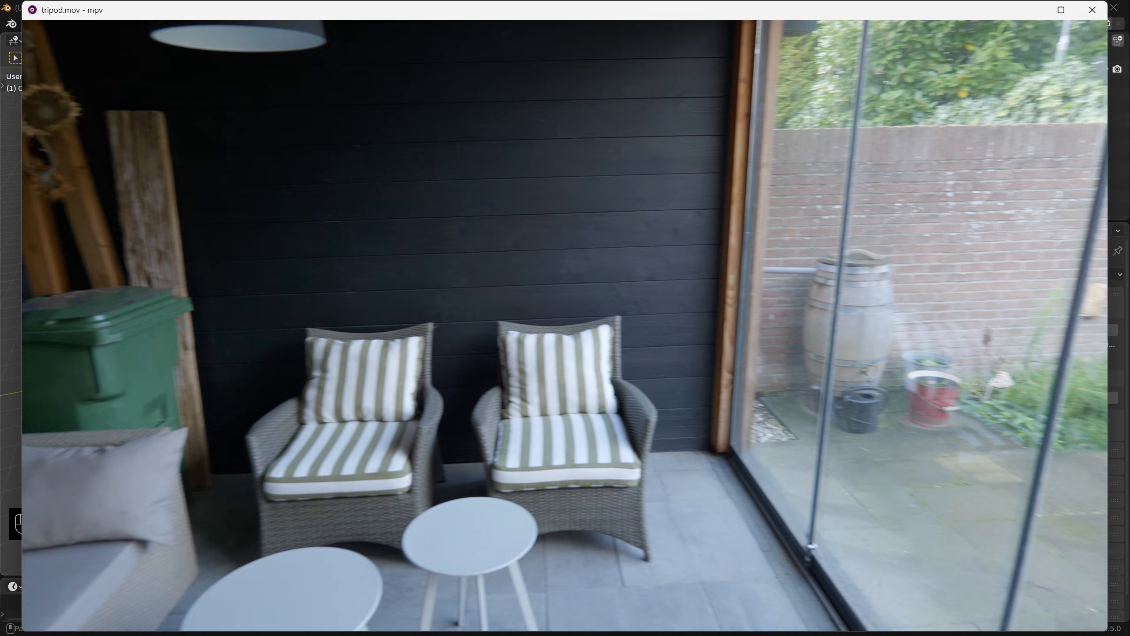
key(q)
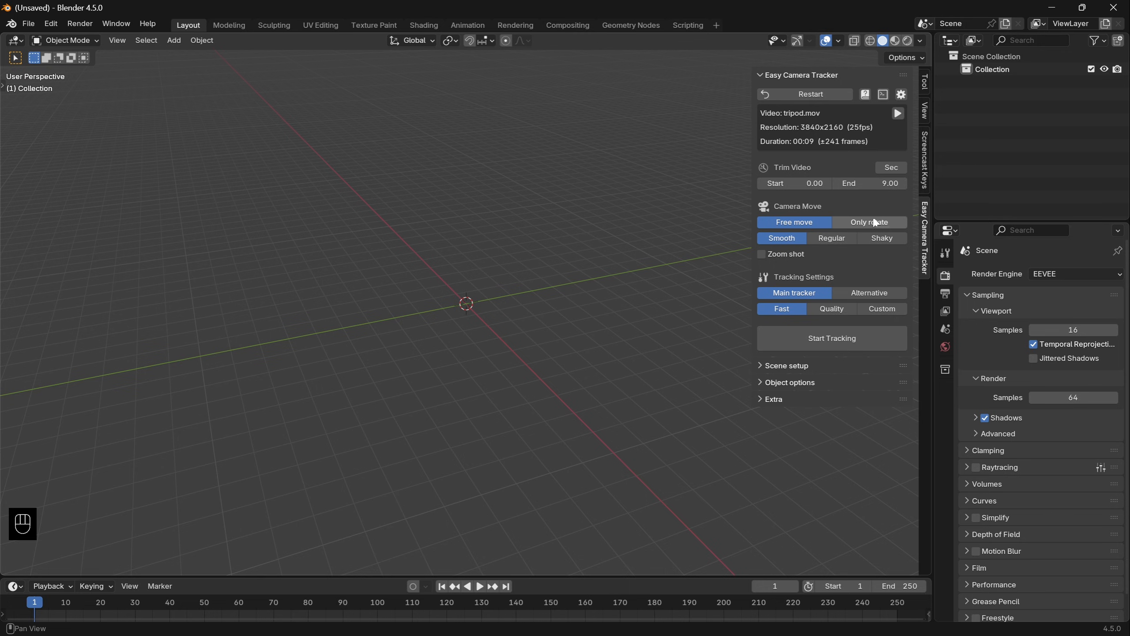
- Set the camera move to Only rotate with Regular motion and Quality tracking, then track the shot and bring the Blender window forward
click(879, 225)
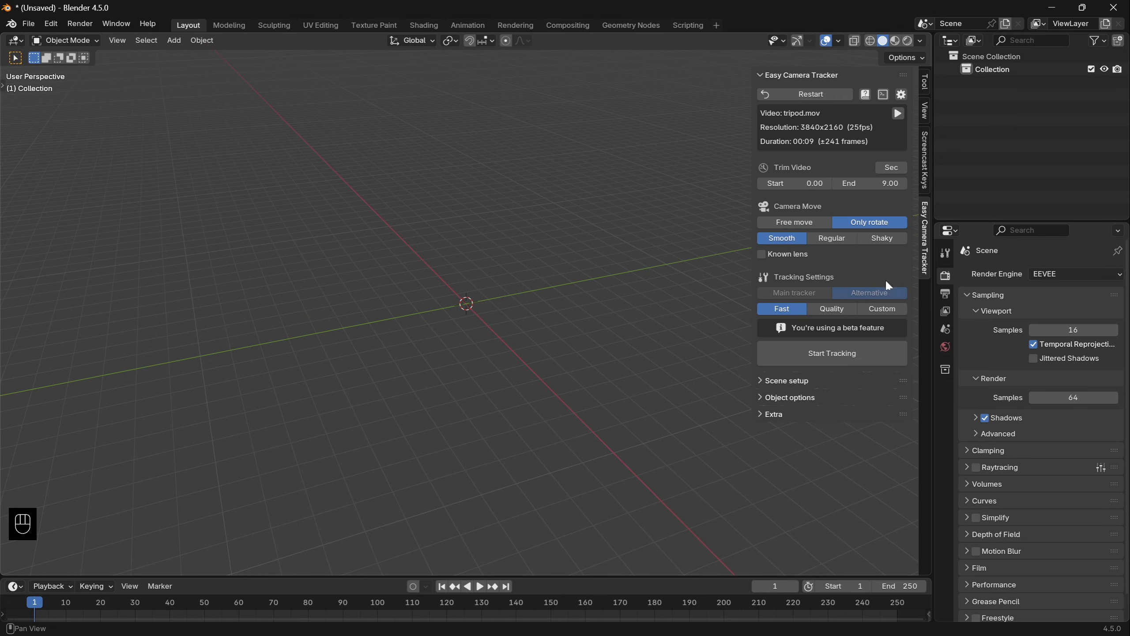
click(832, 239)
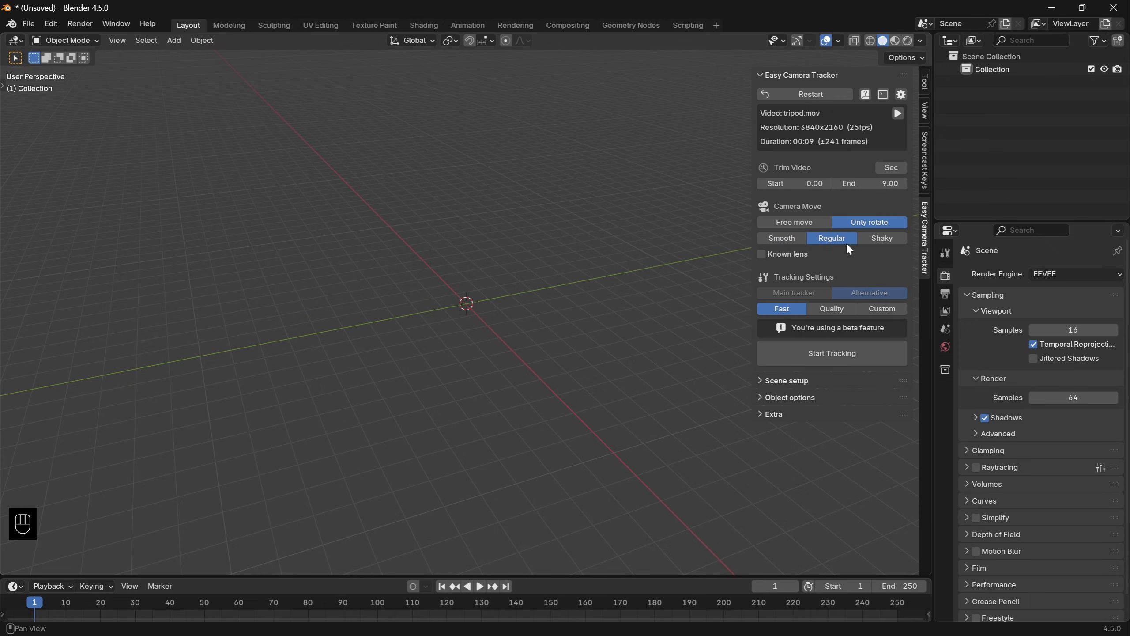
click(833, 309)
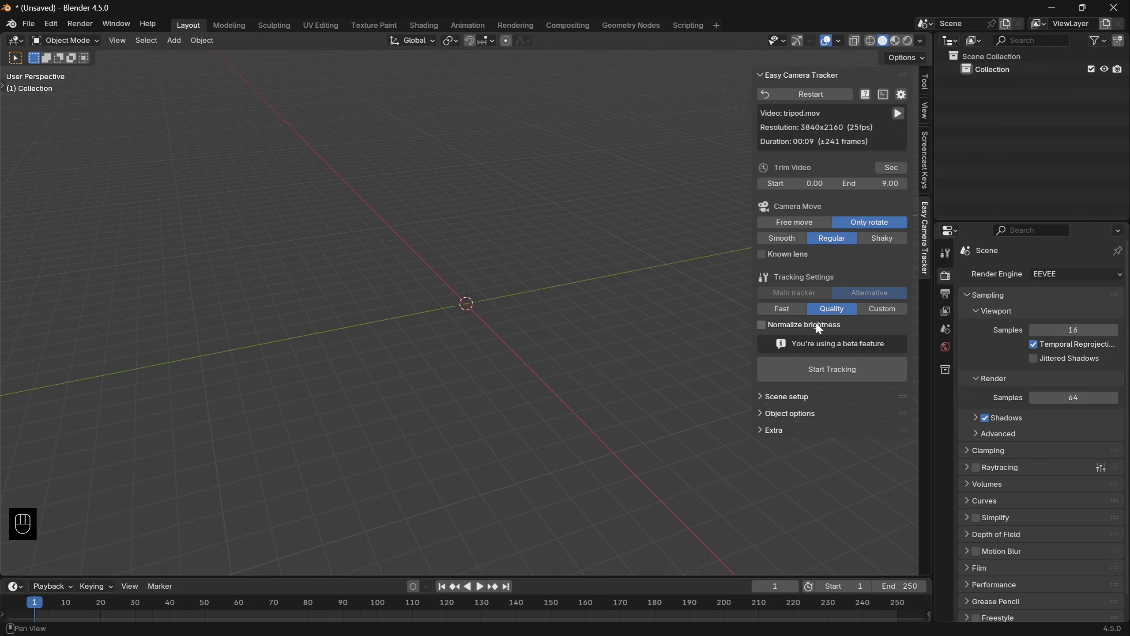
click(828, 377)
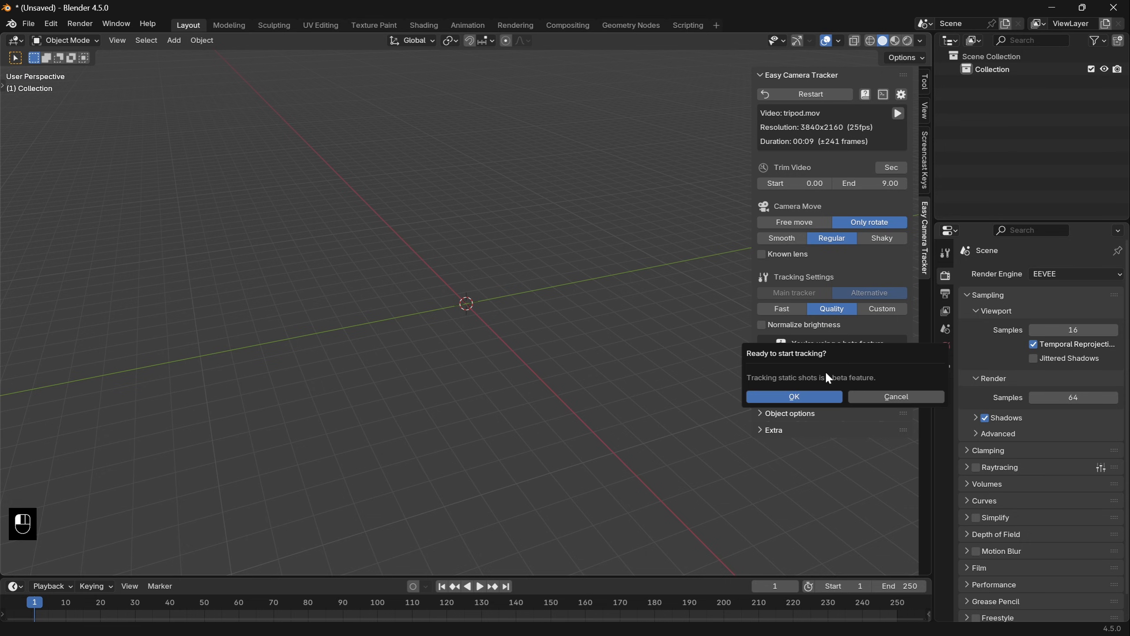
click(824, 395)
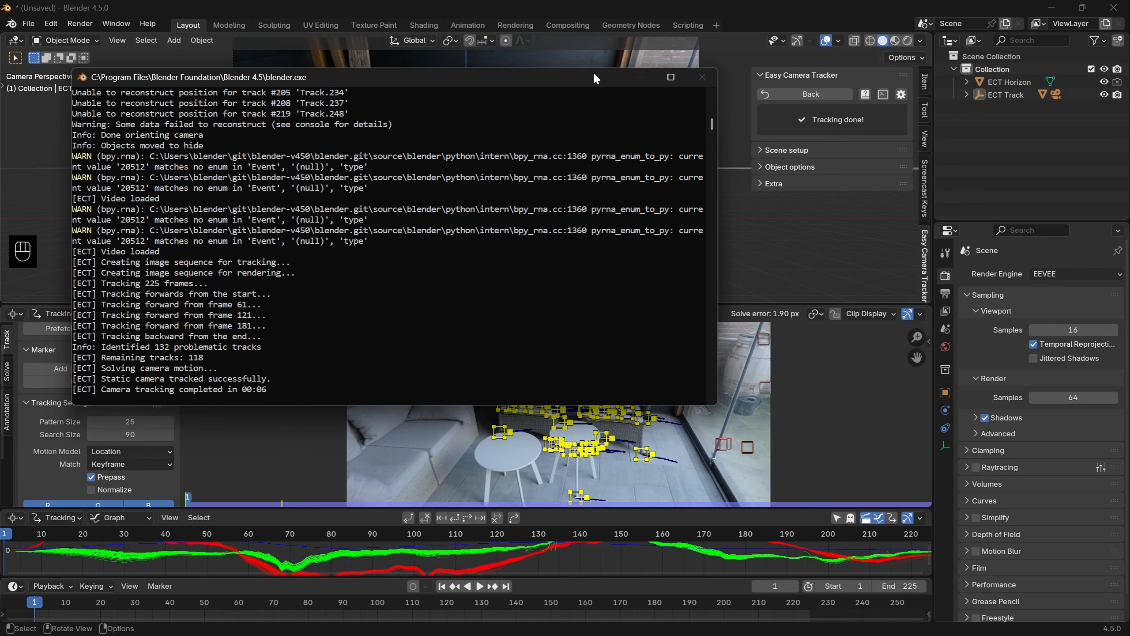
click(601, 14)
- Play back the tracked tripod shot, then return to the tracking settings
key(space)
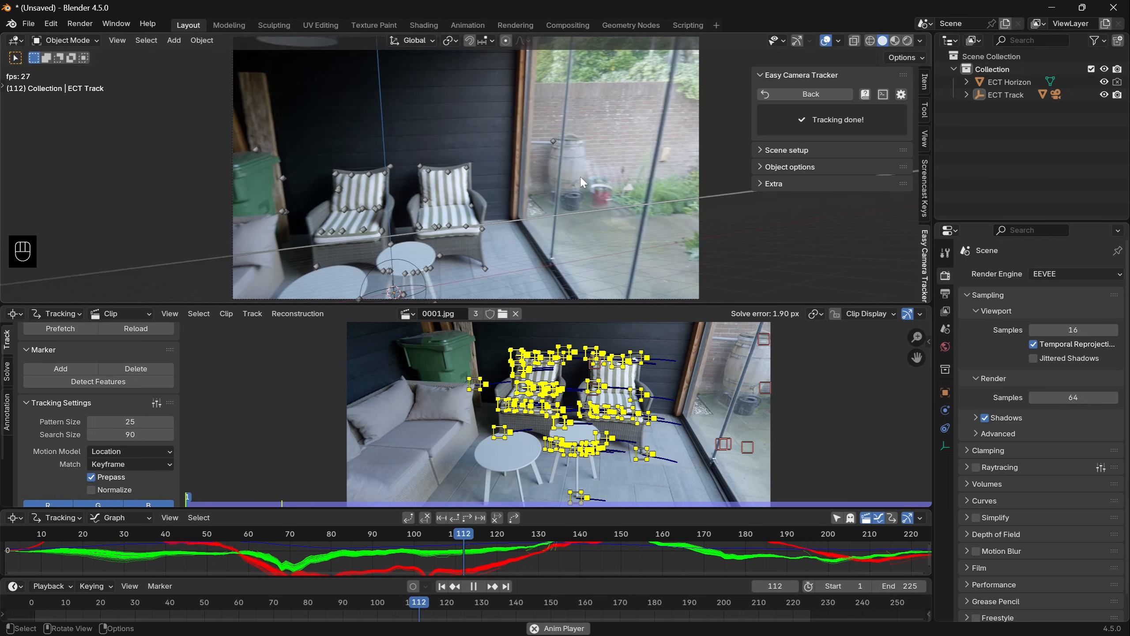
key(space)
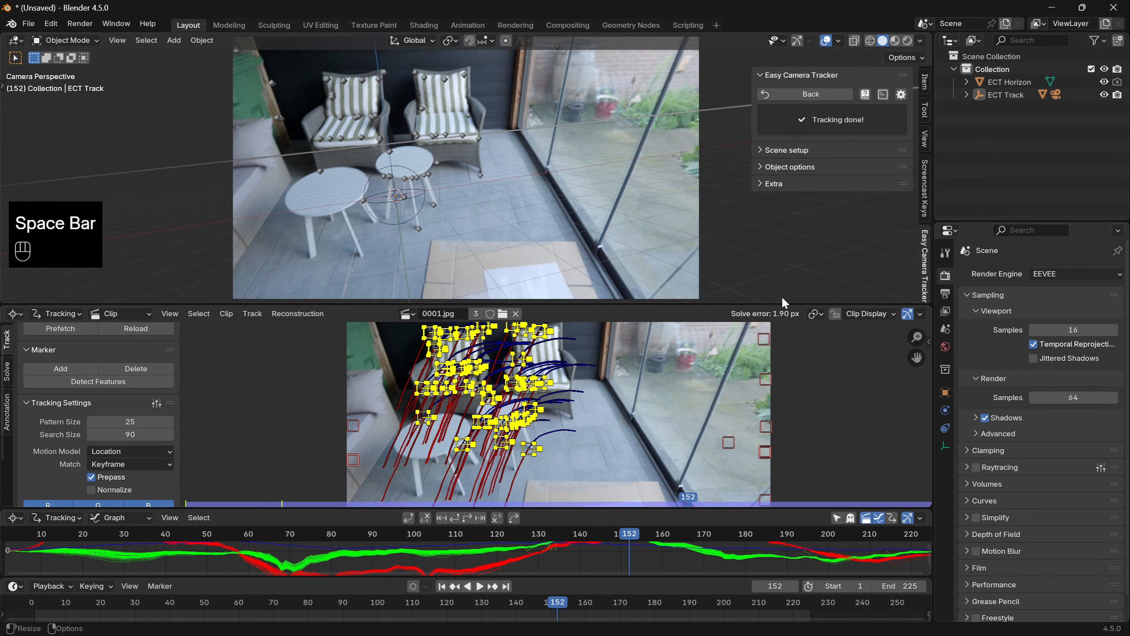
click(814, 95)
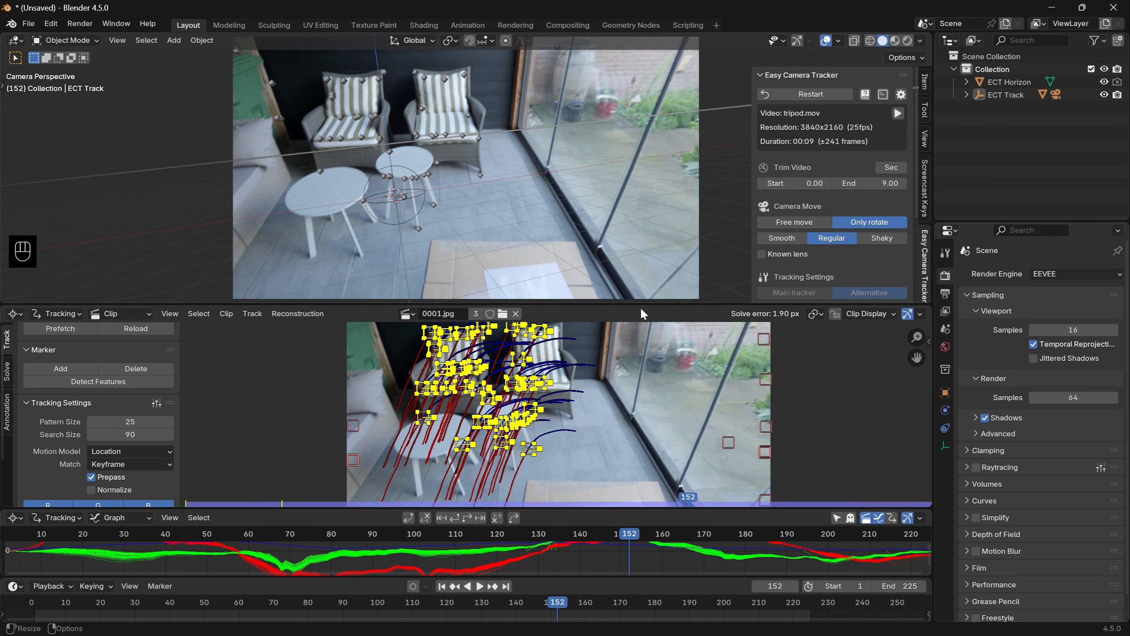
scroll(872, 260, down, 1)
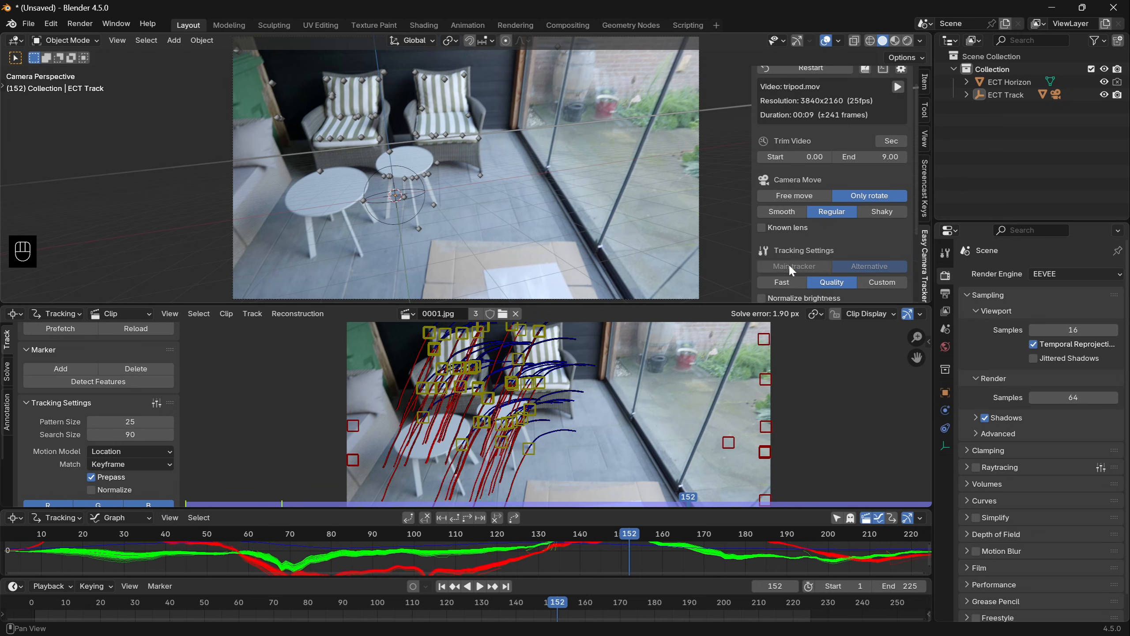
- Close the clip and graph editor areas below the 3D viewport by joining them into it
right_click(695, 307)
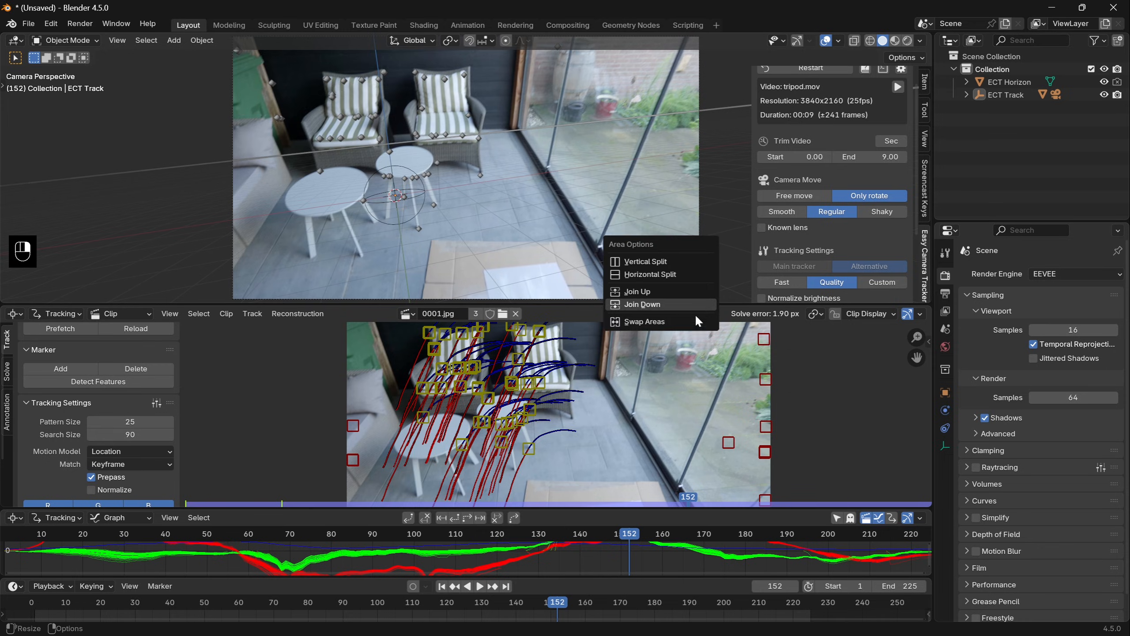
click(690, 308)
right_click(679, 509)
click(677, 508)
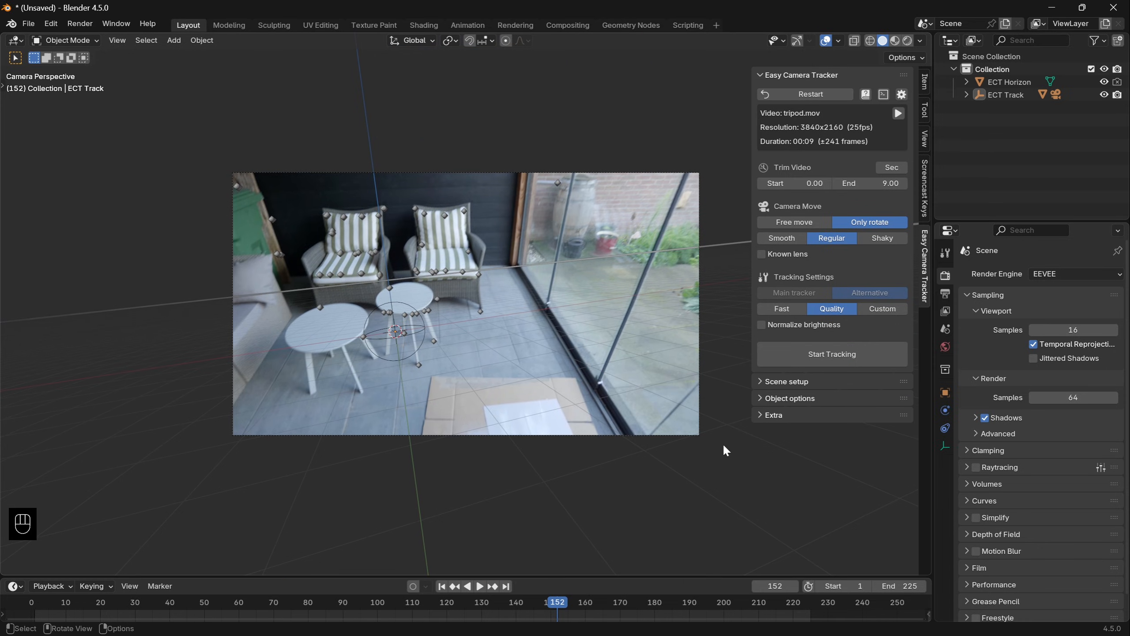
- Turn off showing the motion tracking window after tracking in the Easy Camera Tracker add-on preferences
click(900, 94)
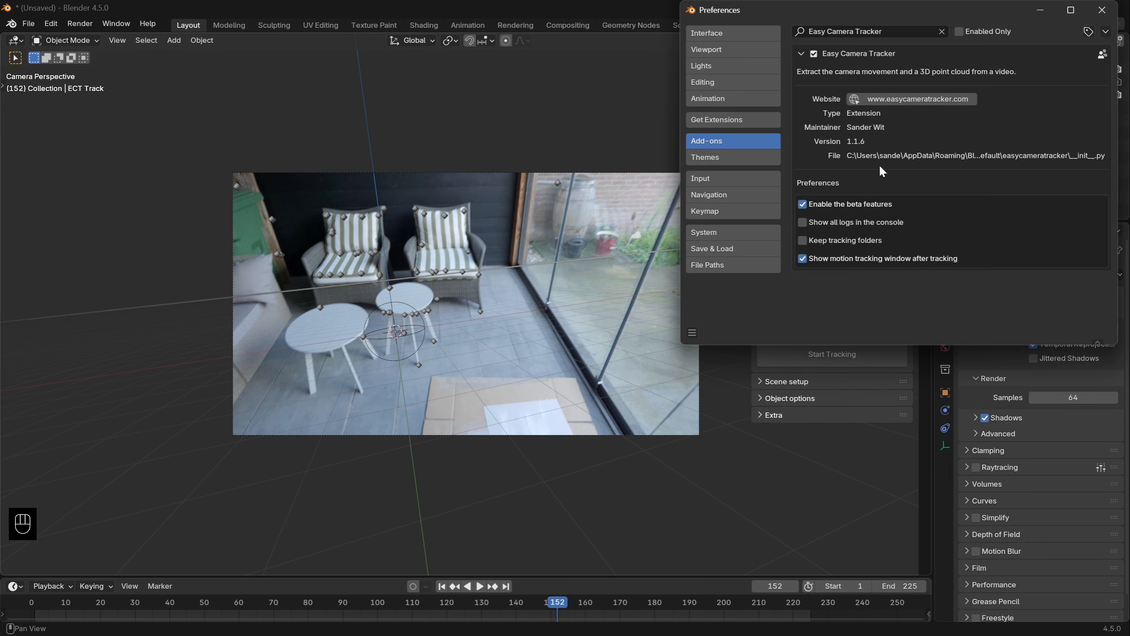
click(850, 258)
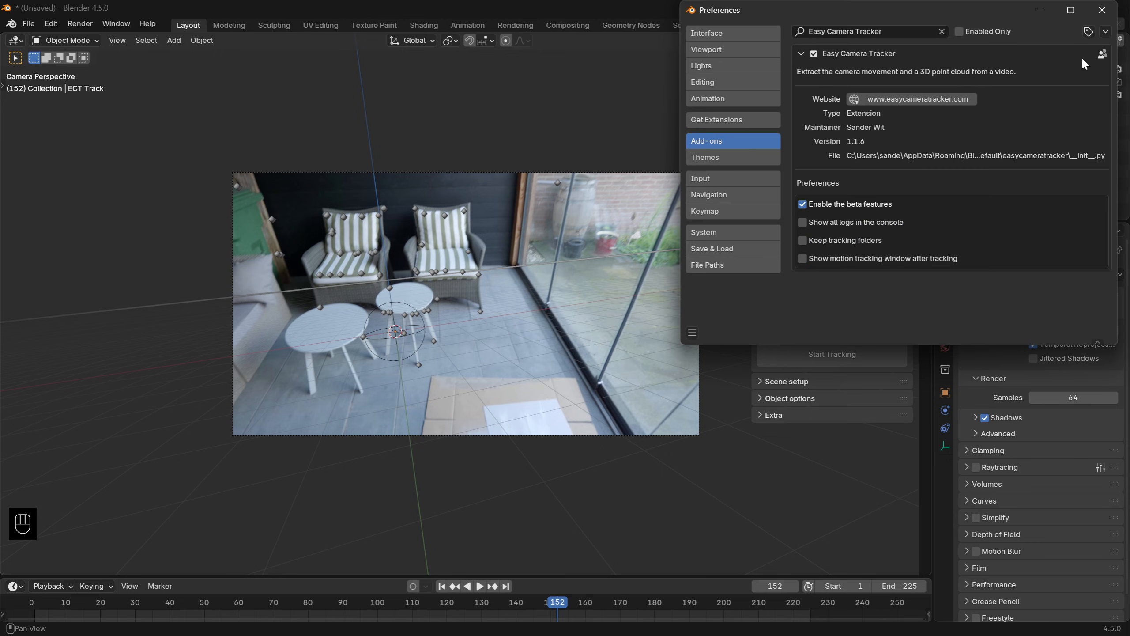
click(1102, 10)
- At frame 96, rotate ECT Track freely and then in the view plane to level the horizon and floor, and check the playback
drag(557, 602, 364, 602)
click(468, 410)
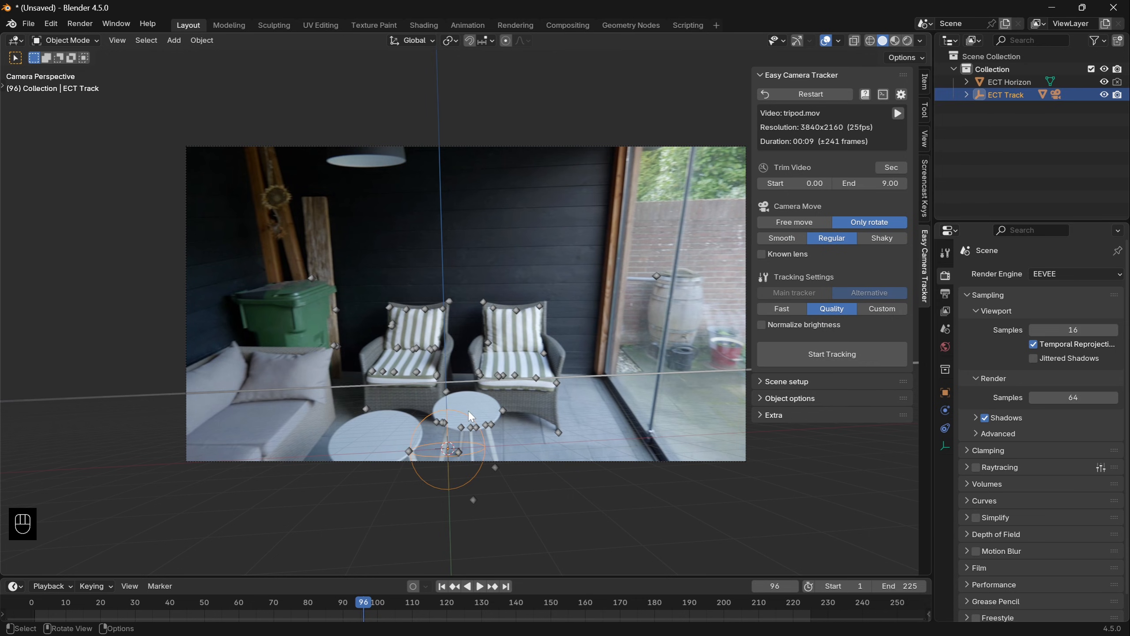
key(r)
key(r)
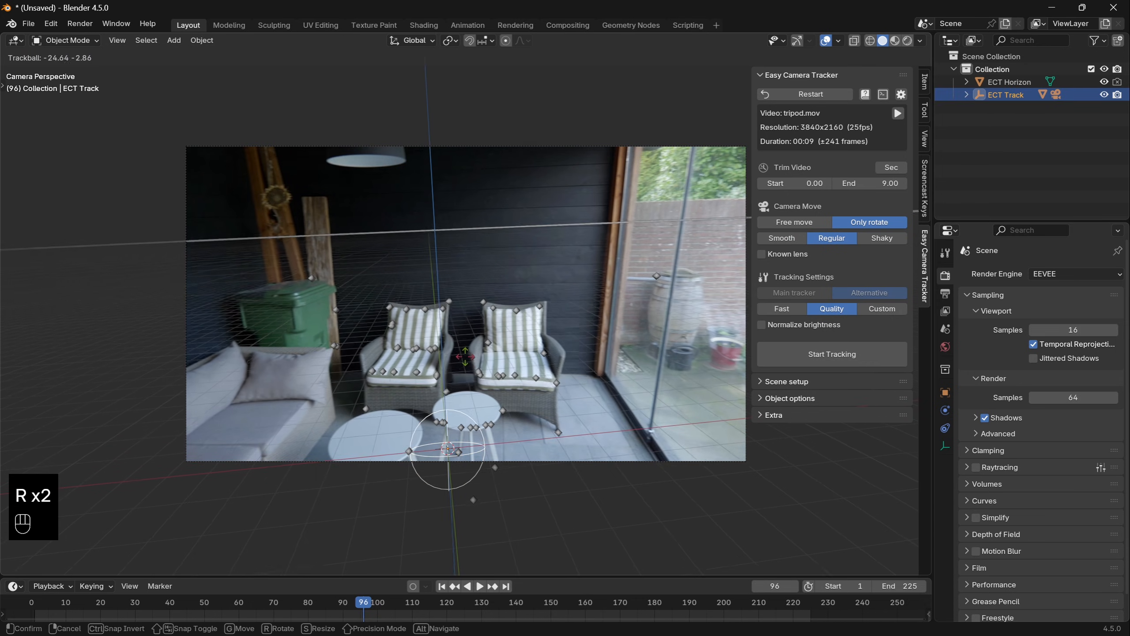
click(465, 354)
key(r)
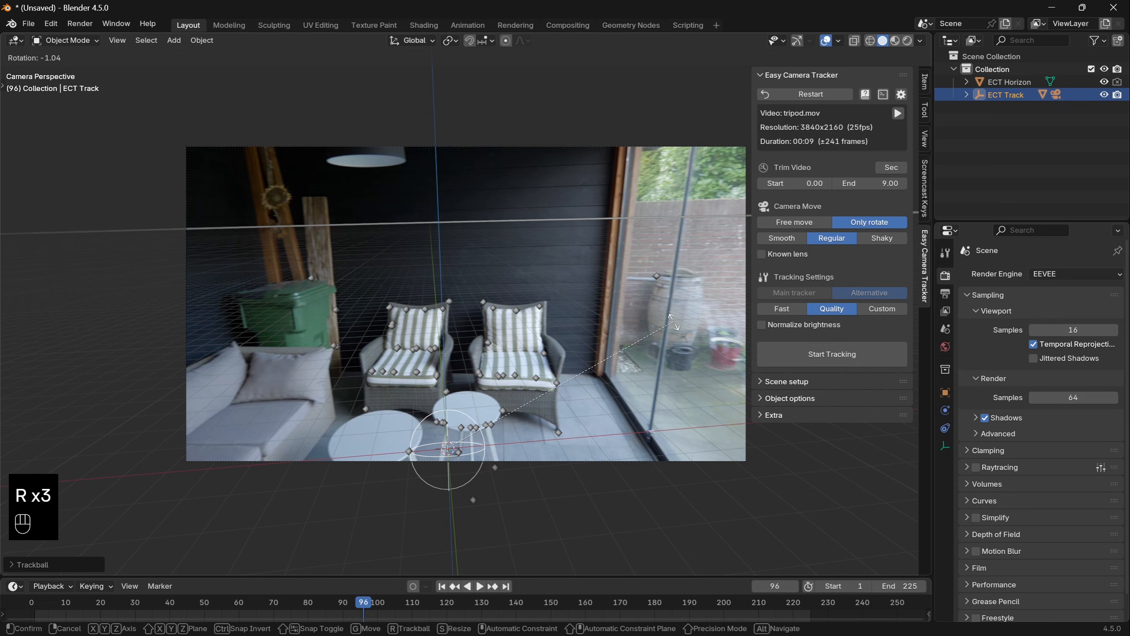
click(674, 322)
key(space)
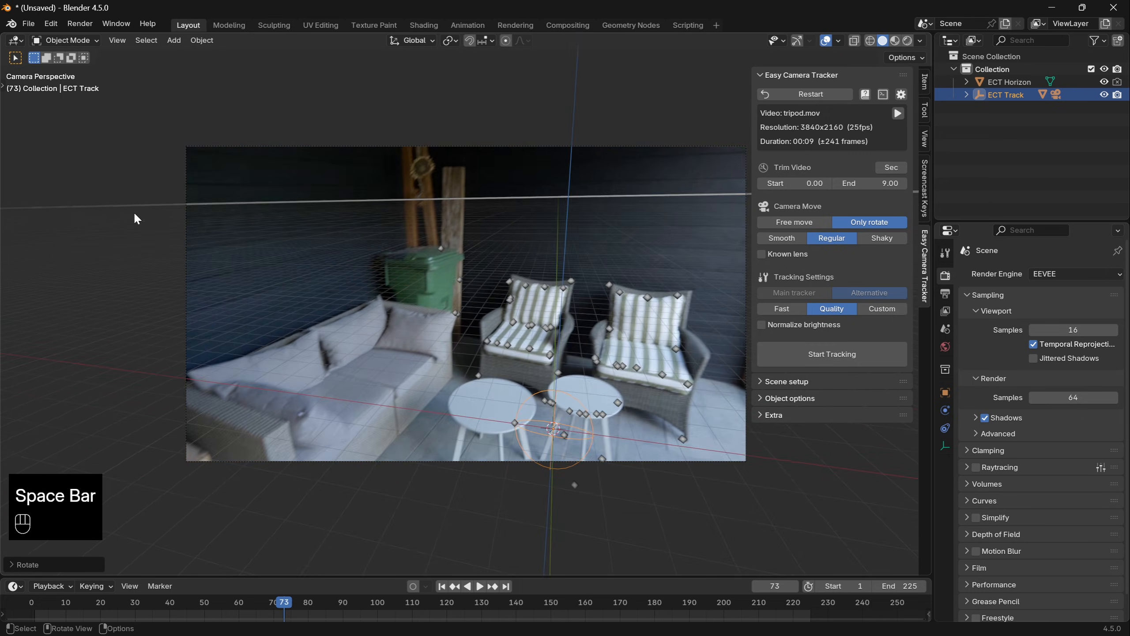
- At frame 1, move ECT Track about 1.25 m in X, -0.28 m in Y and -0.51 m in Z, placing the origin beside the sofa
key(space)
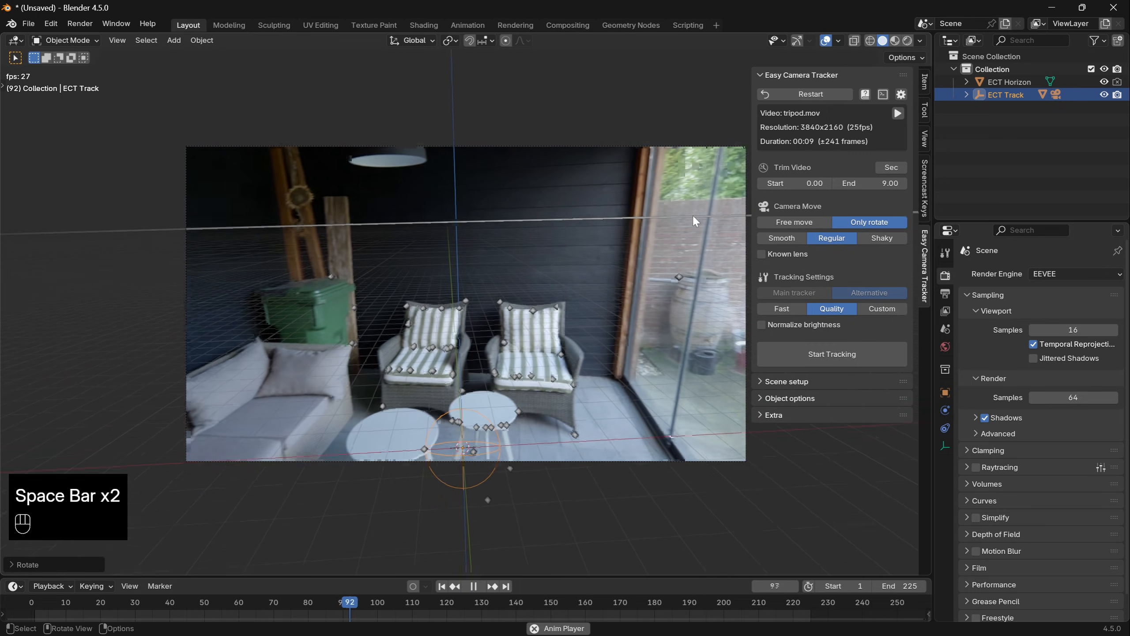
key(space)
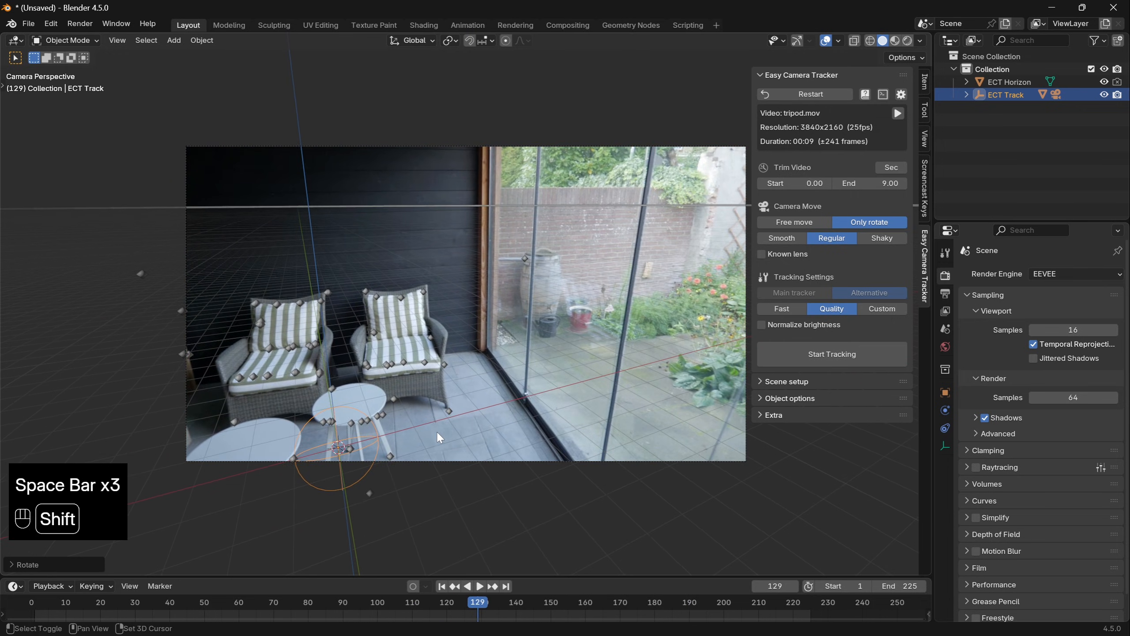
key(shift+Left)
scroll(438, 434, up, 2)
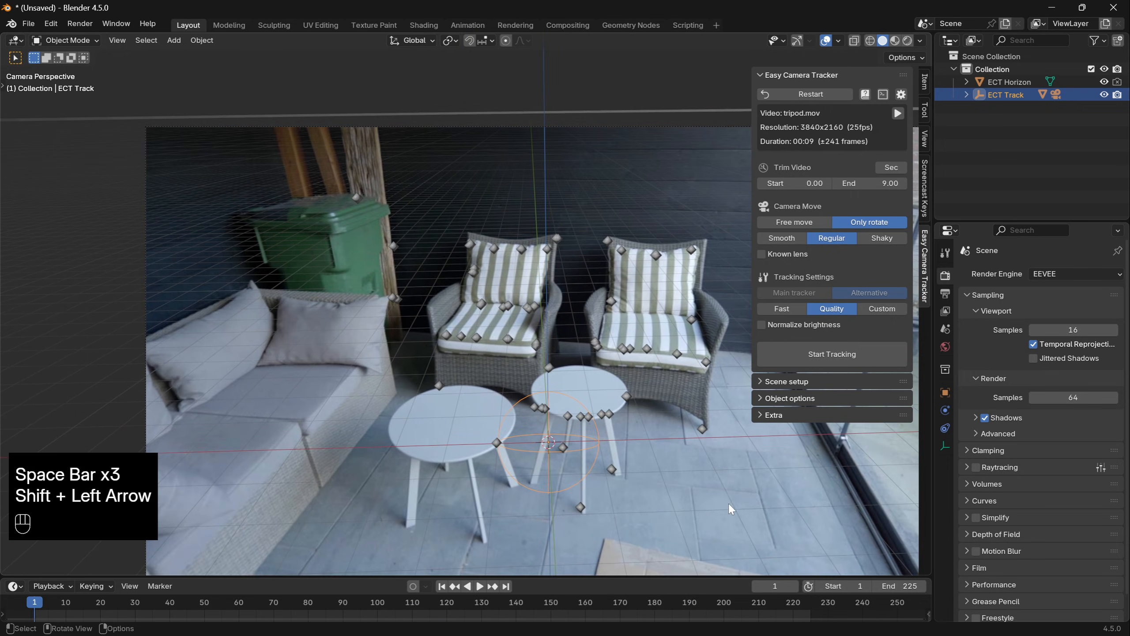
key(g)
key(g)
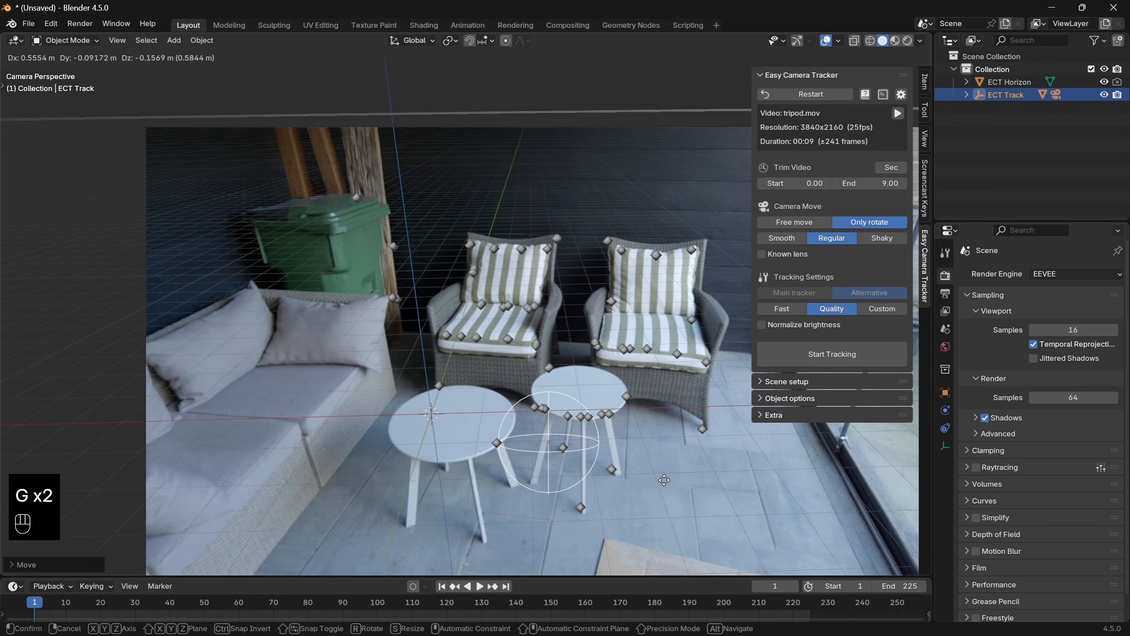
key(shift)
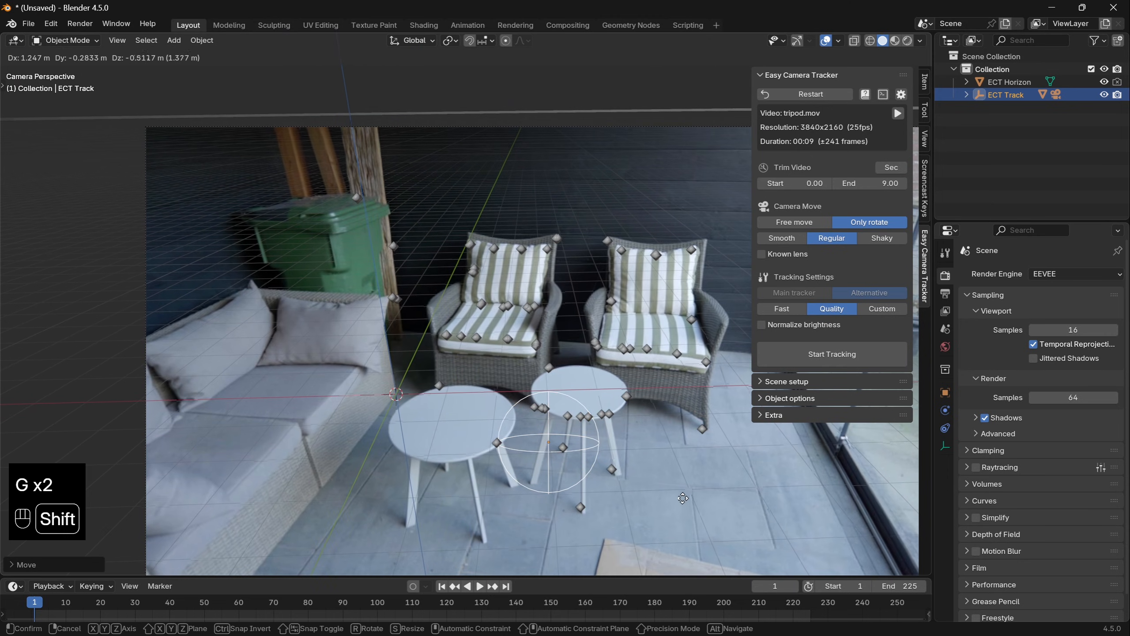
click(683, 498)
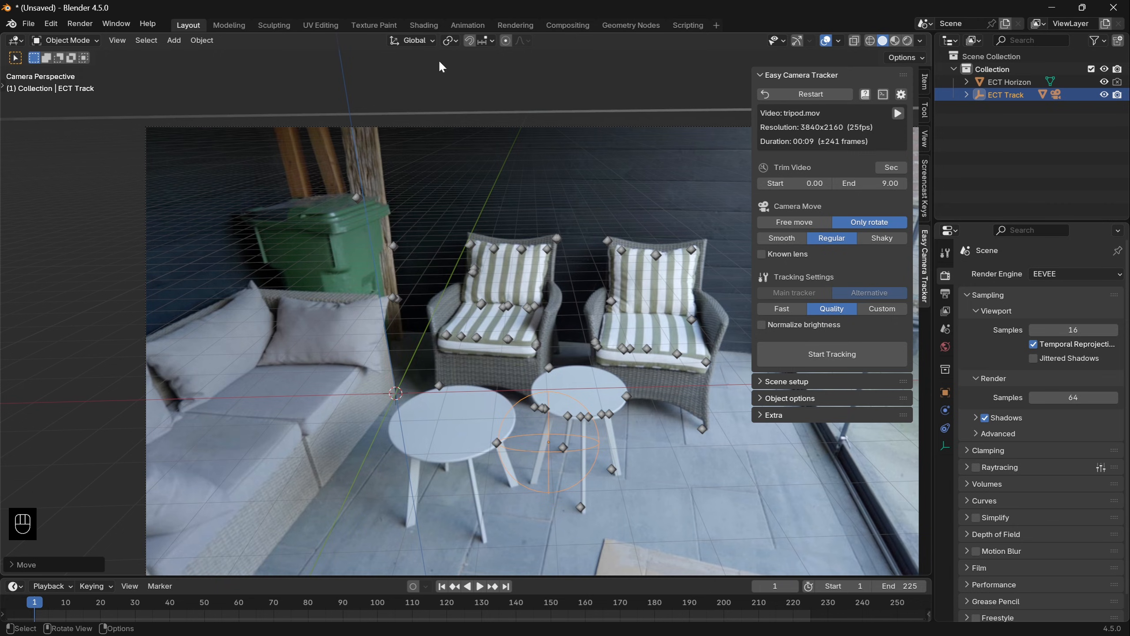
- Set the transform pivot to the 3D Cursor, rotate ECT Track about global Z to align the floor grid with the sofa, and check the playback
click(452, 36)
click(472, 85)
key(r)
key(z)
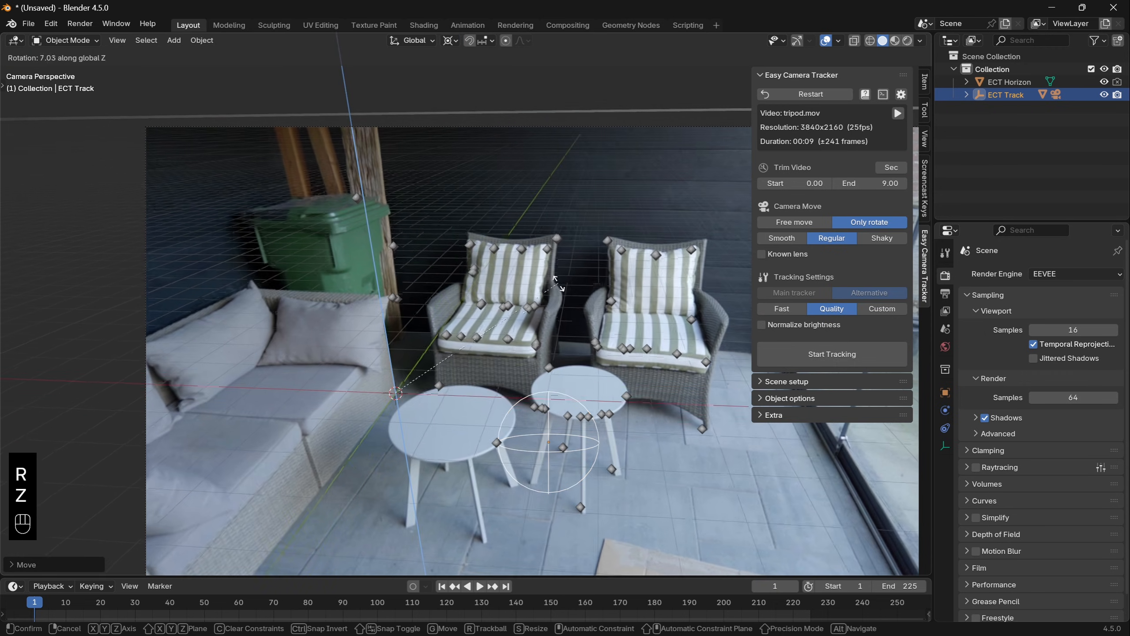
click(558, 274)
key(space)
shift+middle_drag(587, 283, 497, 265)
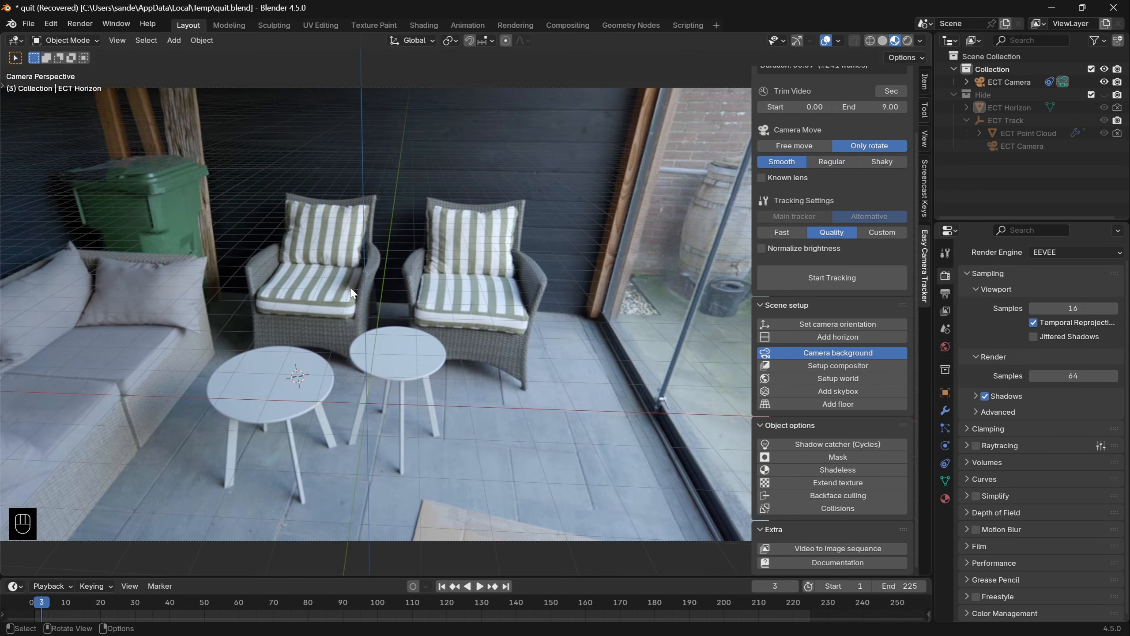
key(space)
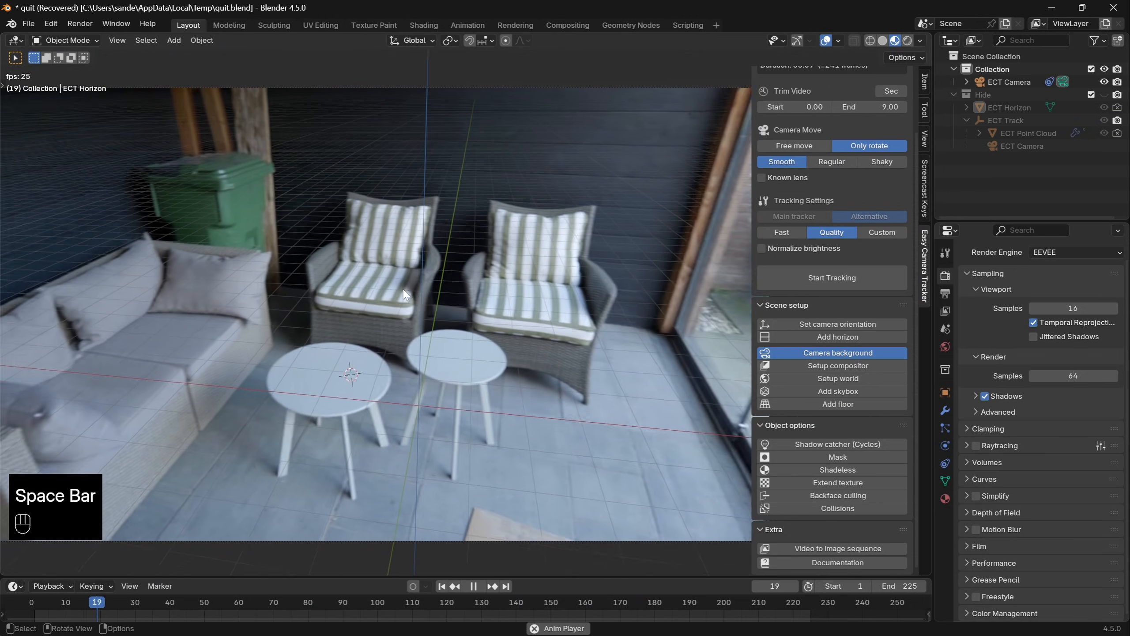
- Stop the playback at frame 25, add a text object and rotate it 90° about the X axis
key(space)
key(shift+a)
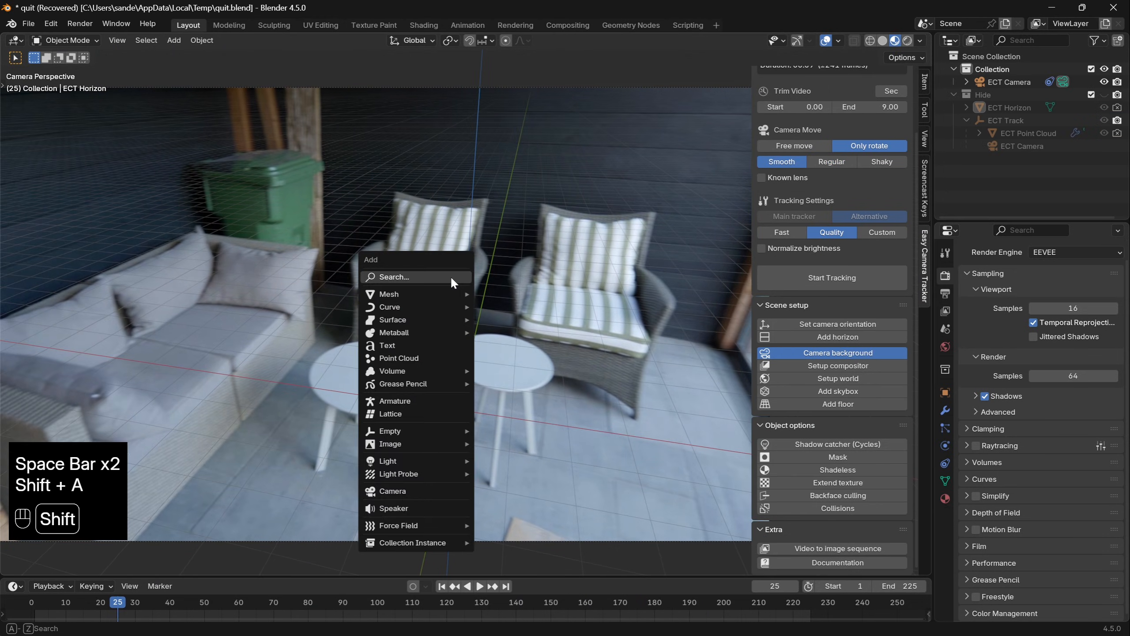
text(te)
key(Return)
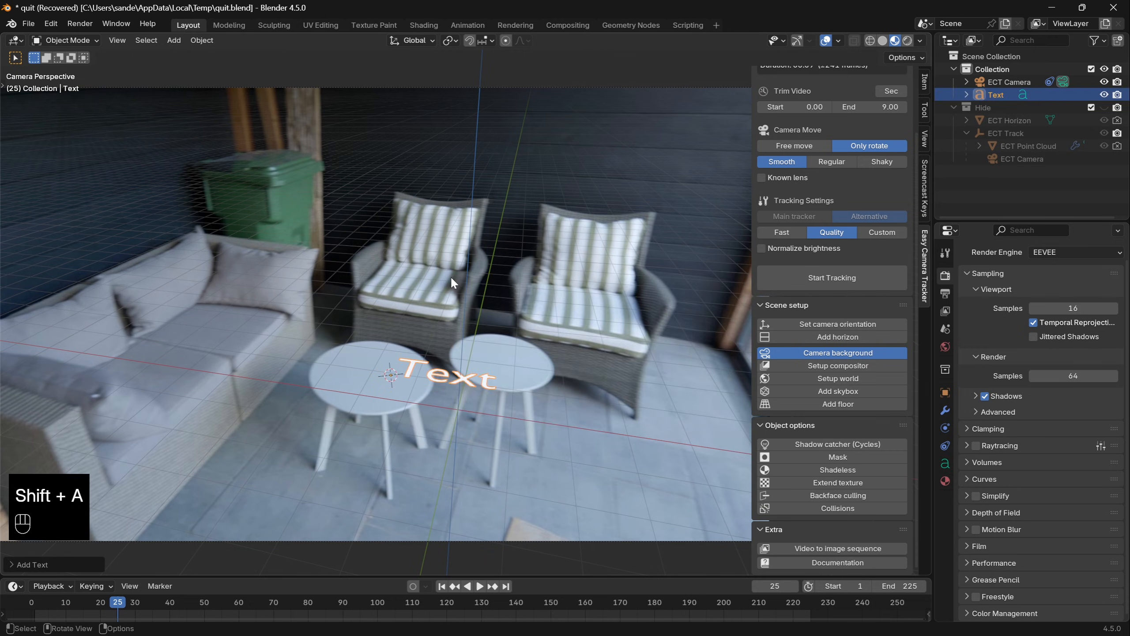
key(r)
key(x)
key(KP_9)
key(KP_0)
key(KP_Enter)
- Scale up the text and move it within the XY plane over the tables, then check it in playback
key(s)
click(492, 313)
key(g)
key(shift+z)
click(438, 314)
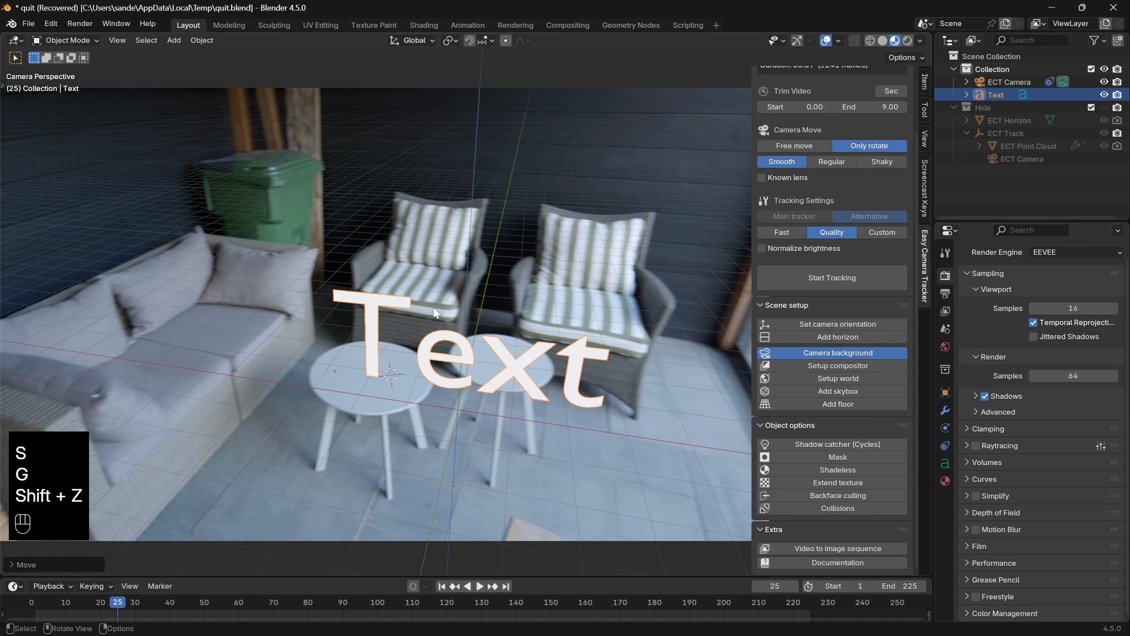
key(space)
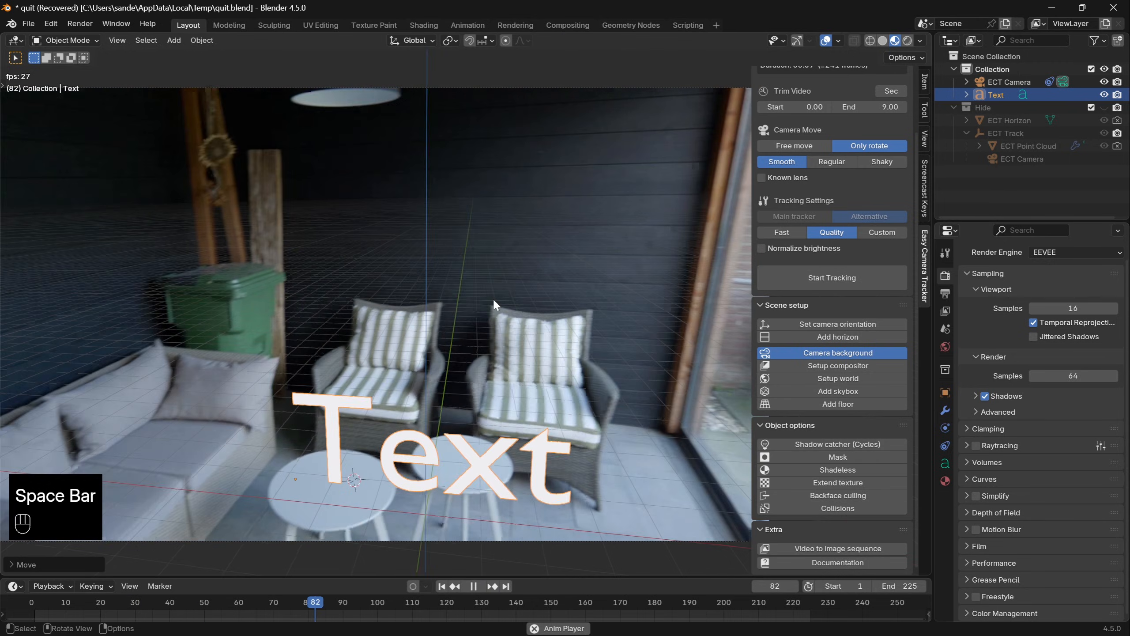
key(space)
- Set the output resolution to 50%, render frame 98 and close the render window
click(945, 293)
key(F12)
click(1079, 293)
text(50)
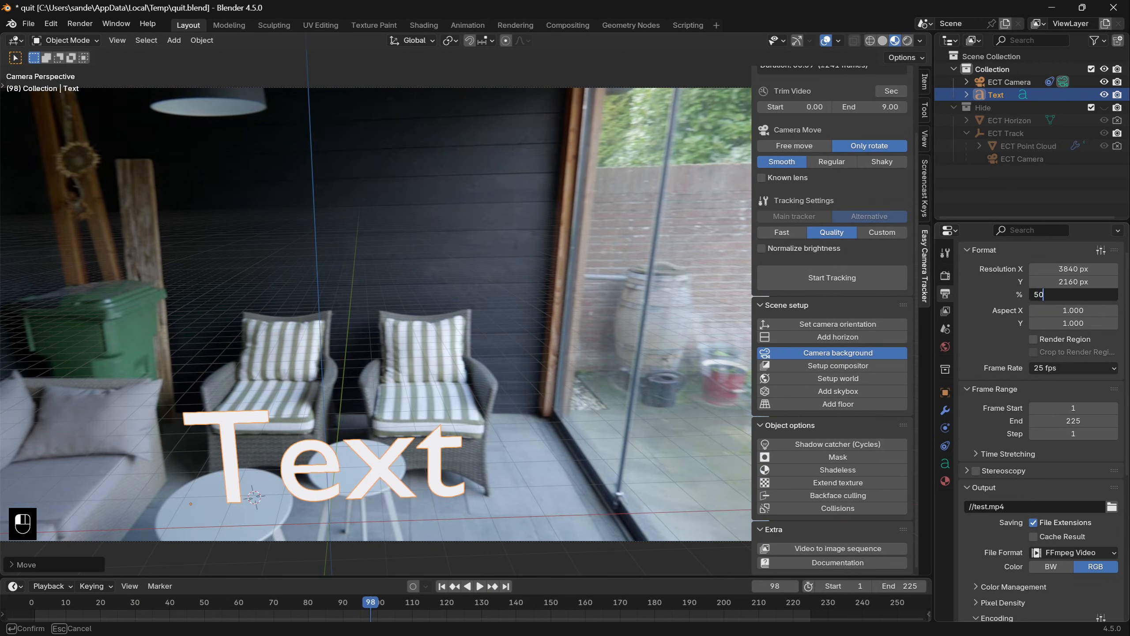
key(Return)
key(F12)
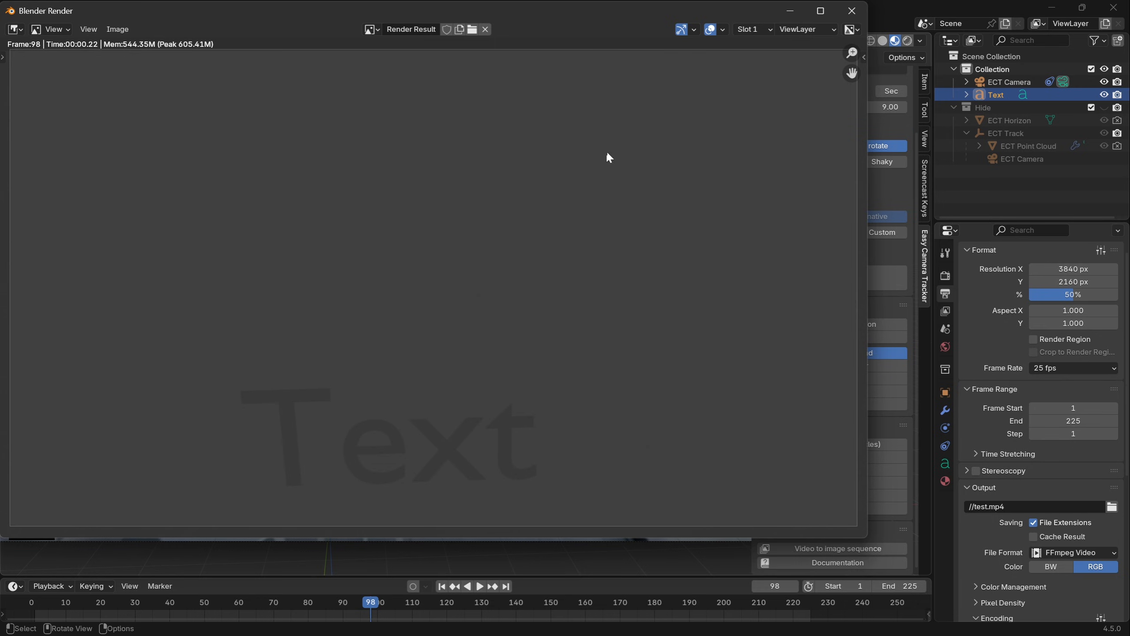
click(852, 11)
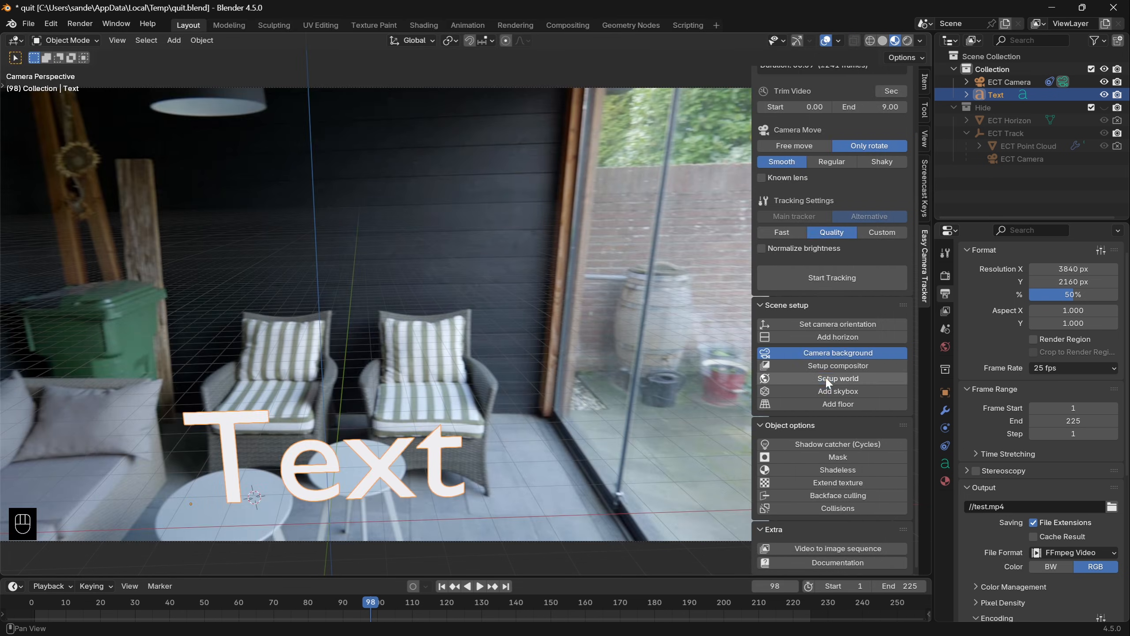
- Replace the camera background with the footage as the world, and show the scene world in the viewport
click(822, 353)
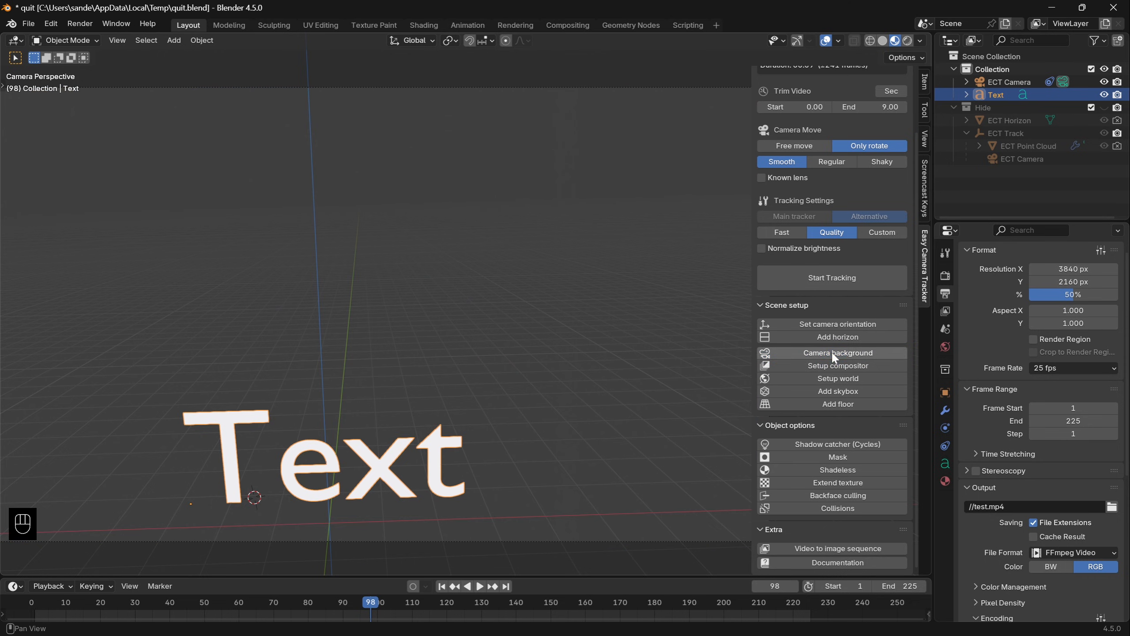
click(919, 42)
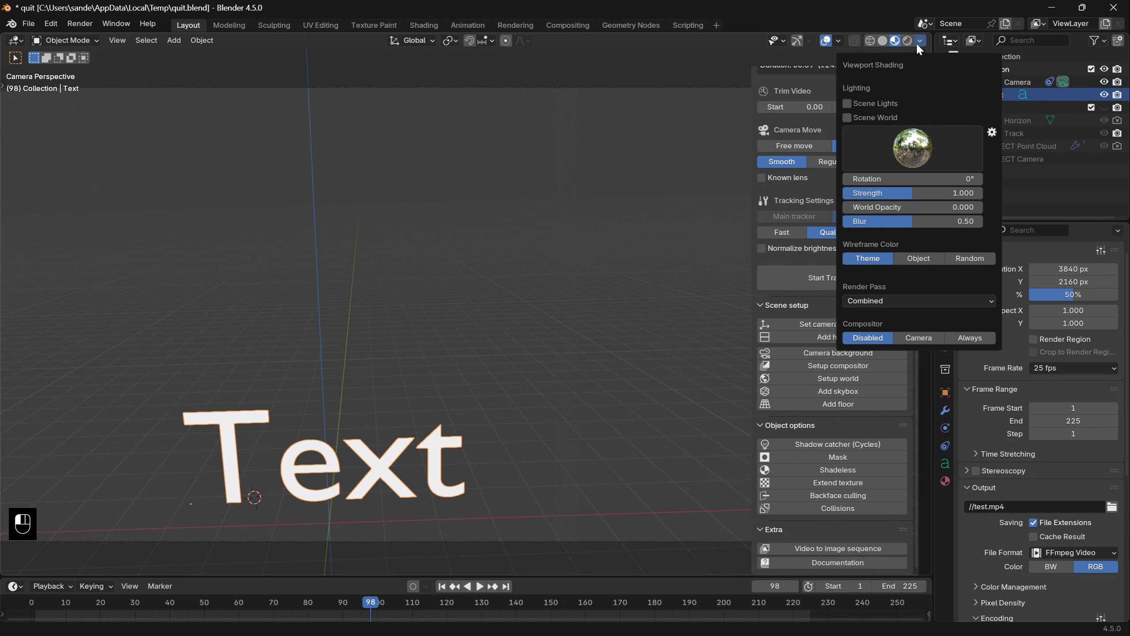
click(885, 114)
click(493, 273)
- Render frame 98 to check the world background, then play back the shot and orbit out of the camera view
key(F12)
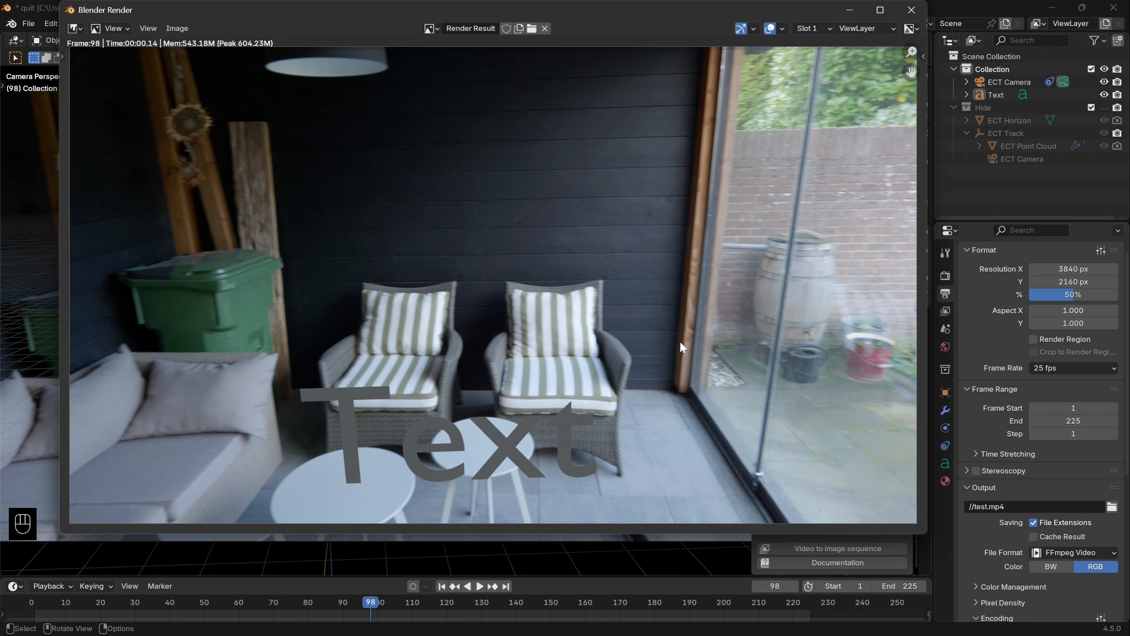
key(Escape)
key(space)
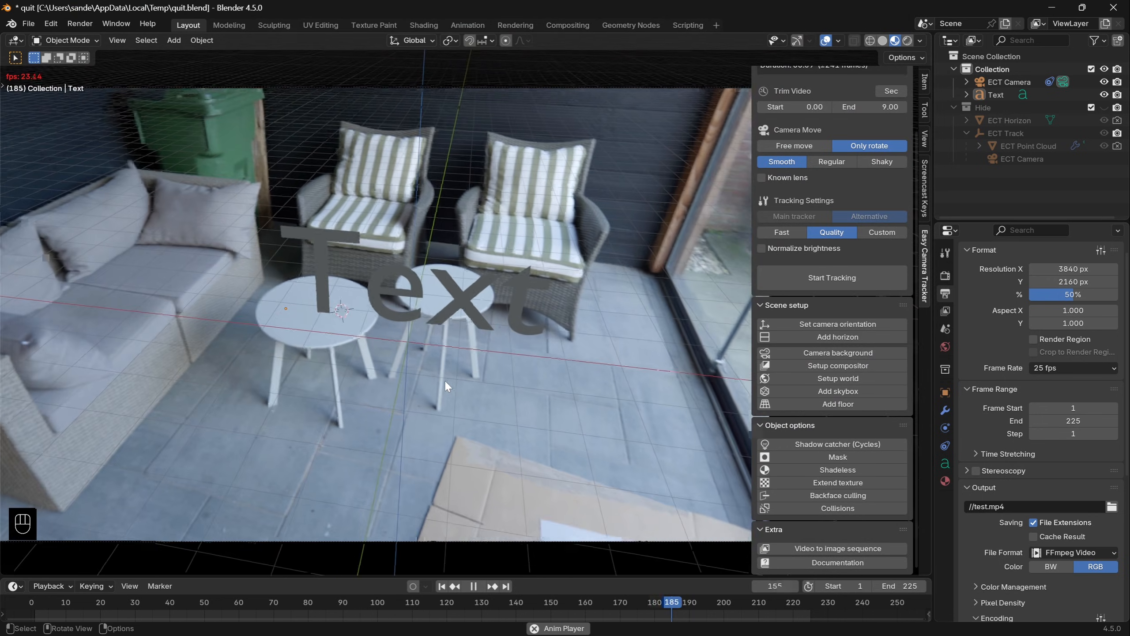
middle_drag(446, 382, 380, 412)
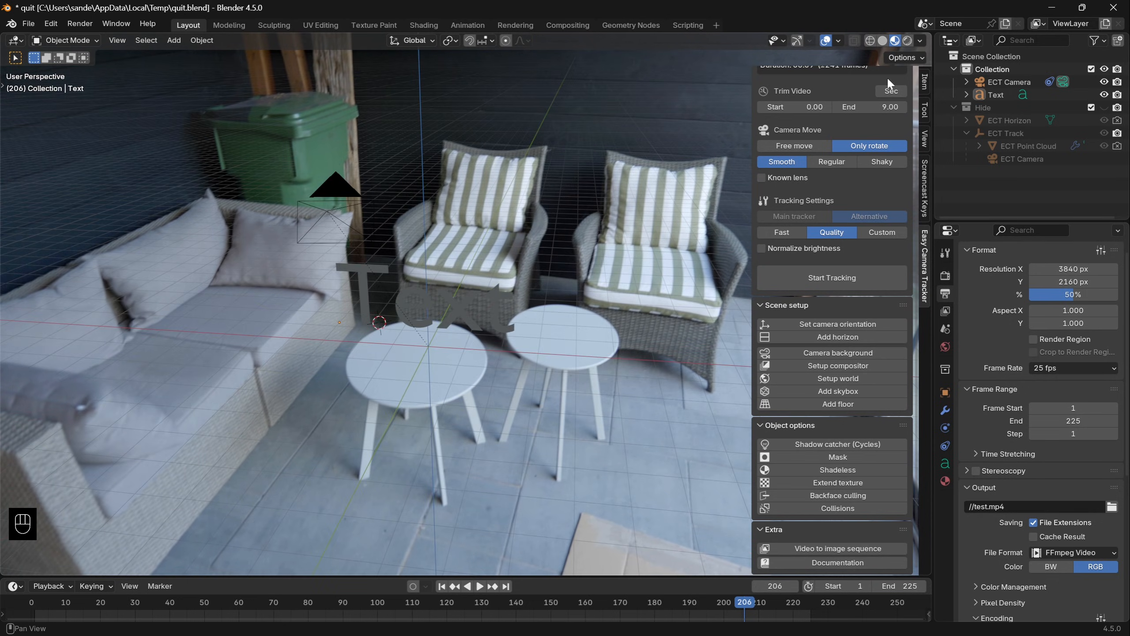
- Turn off Scene World in the viewport shading and orbit around the camera and text
click(919, 41)
click(851, 118)
middle_drag(507, 322, 669, 358)
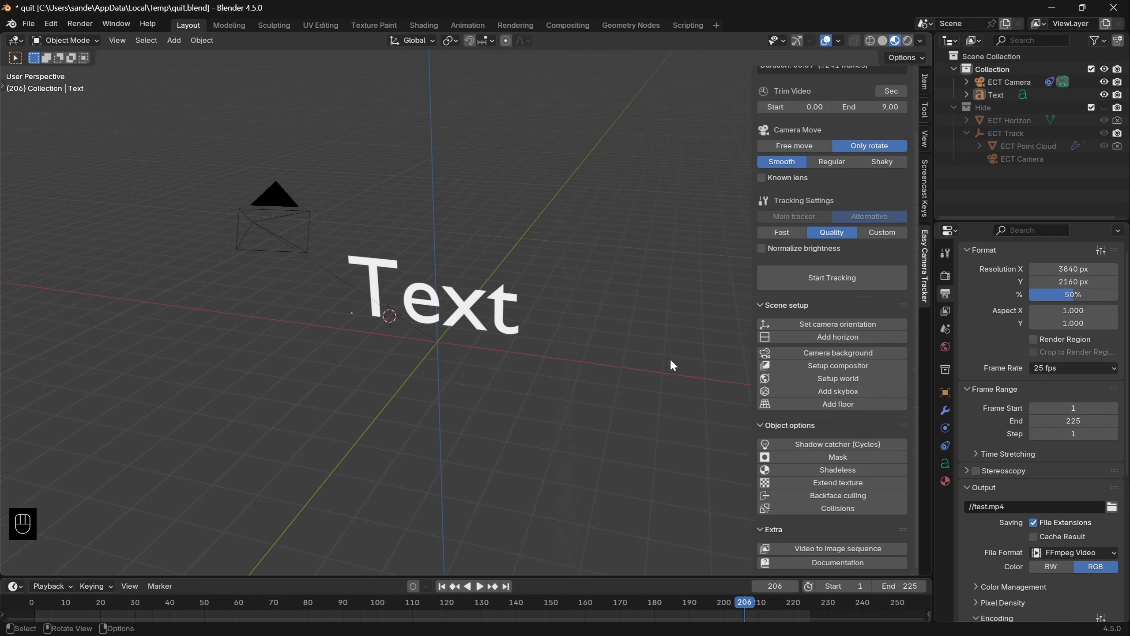
- Add a skybox to the scene and check it in playback while orbiting around the text
click(838, 391)
middle_drag(498, 360, 597, 356)
key(space)
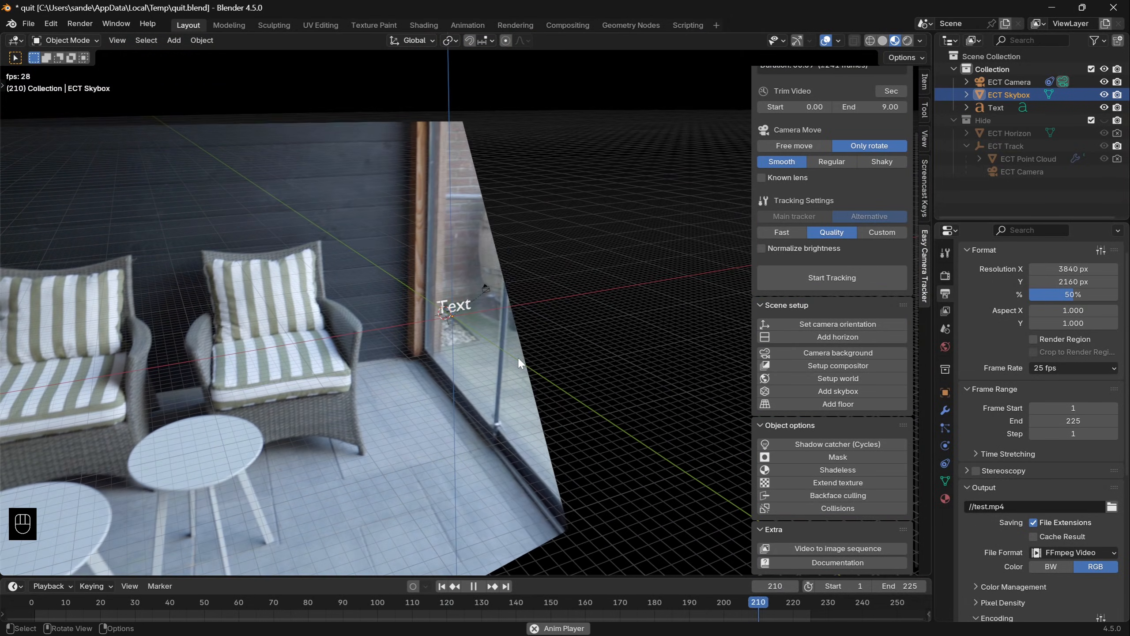
key(space)
middle_drag(558, 360, 487, 369)
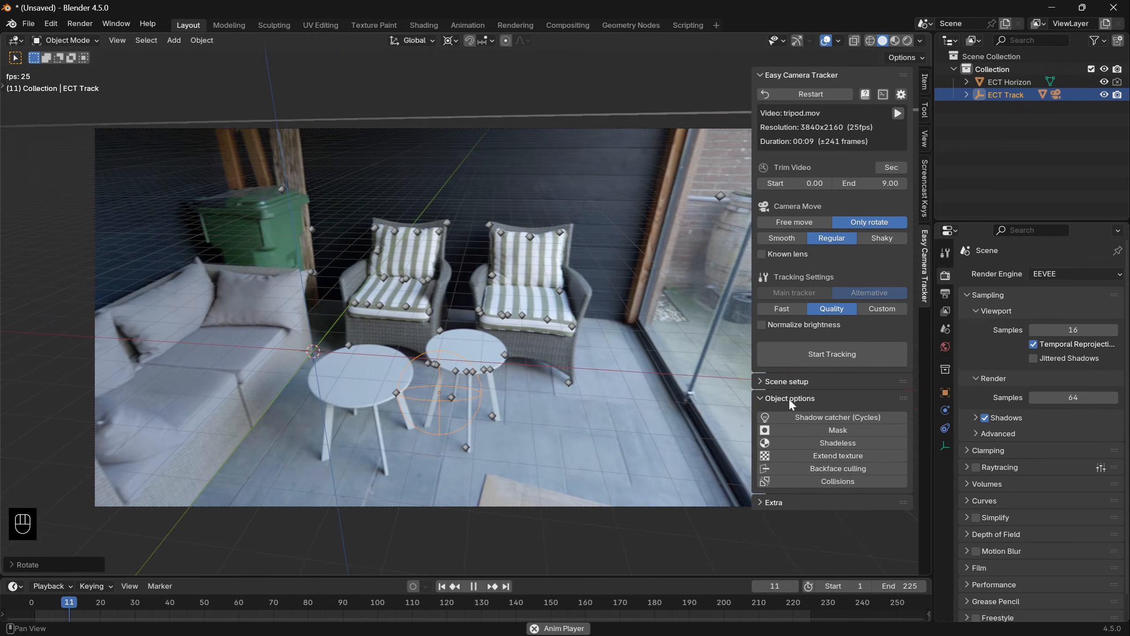
- Return to the tracked tripod scene's first frame and open the add-on's Video to image sequence settings
click(789, 383)
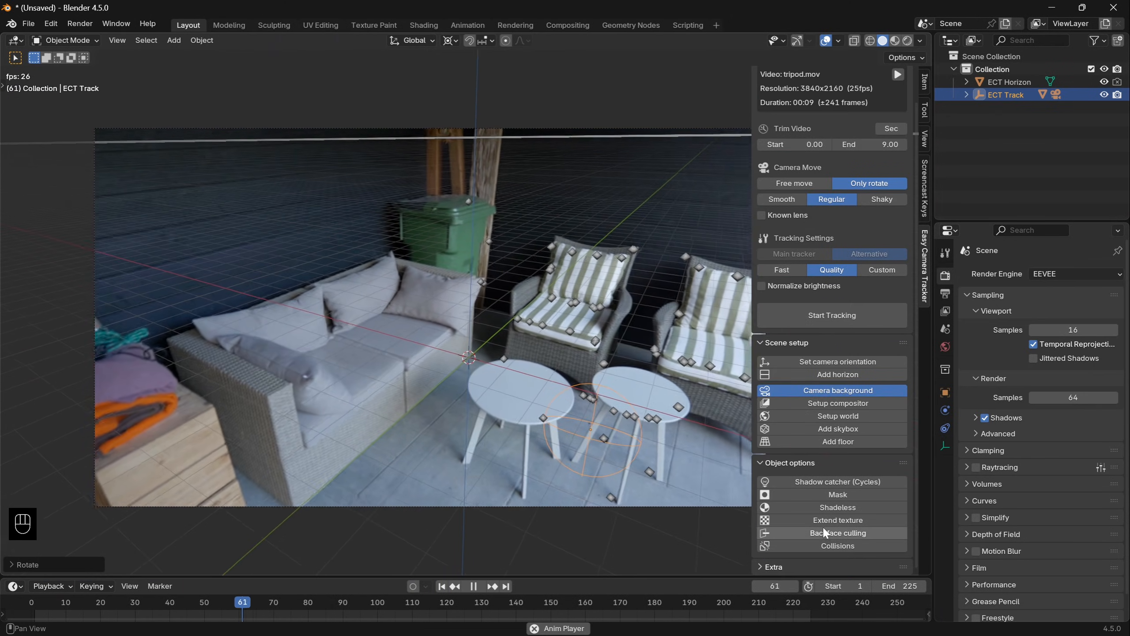
click(814, 565)
scroll(814, 557, down, 2)
key(shift+Left)
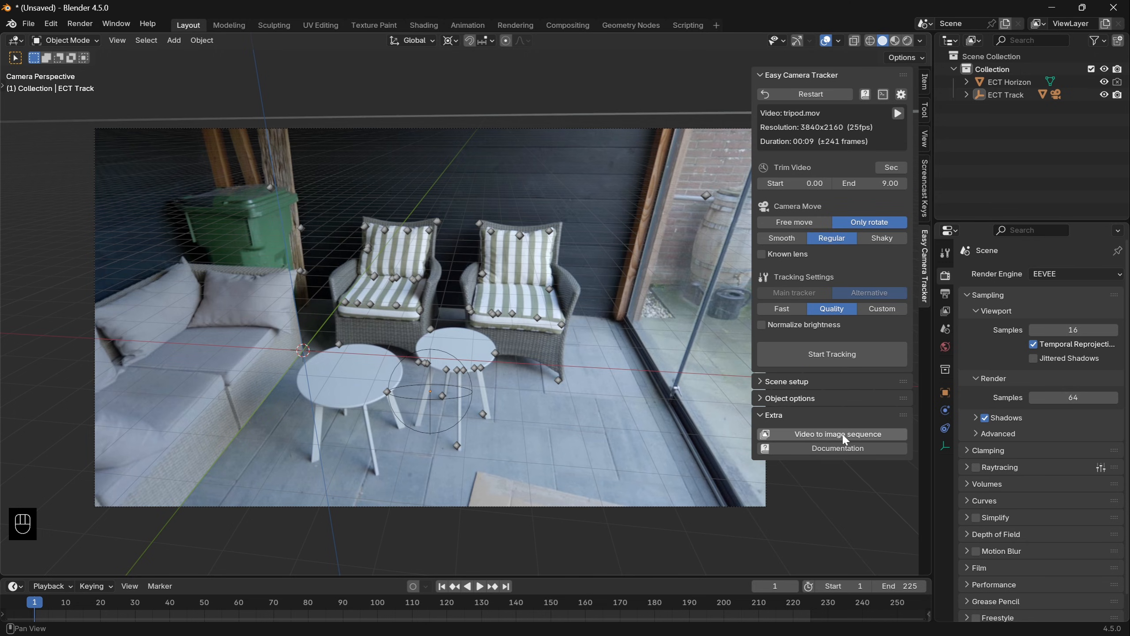
click(844, 435)
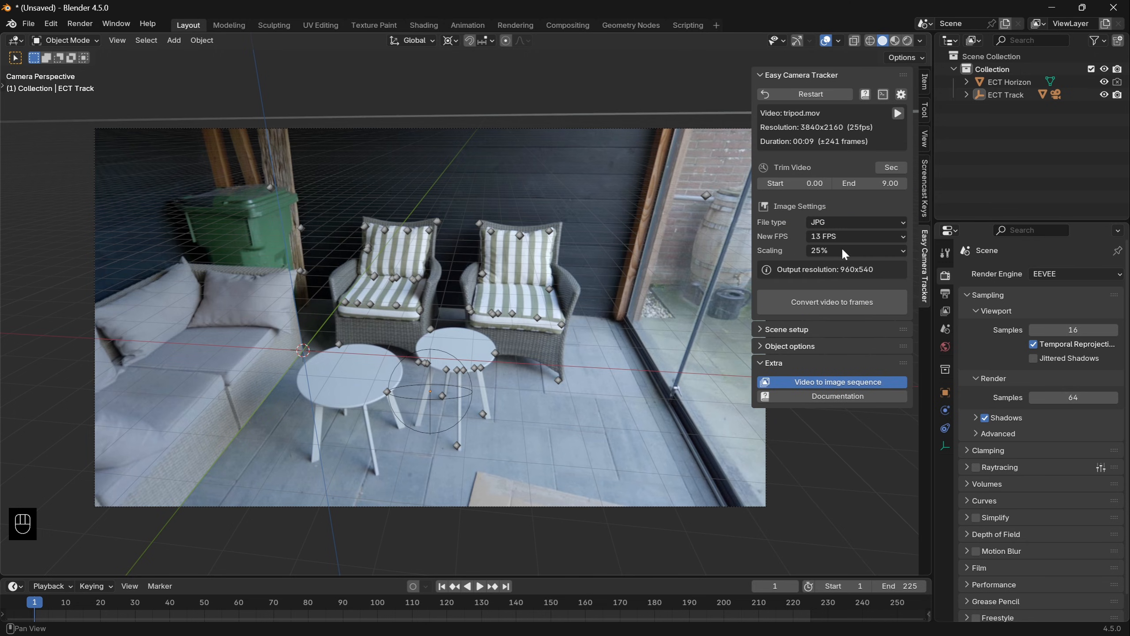
- Convert tripod.mov to JPG frames at 25 FPS and 50% scaling, then open the frames-tripod folder
click(808, 236)
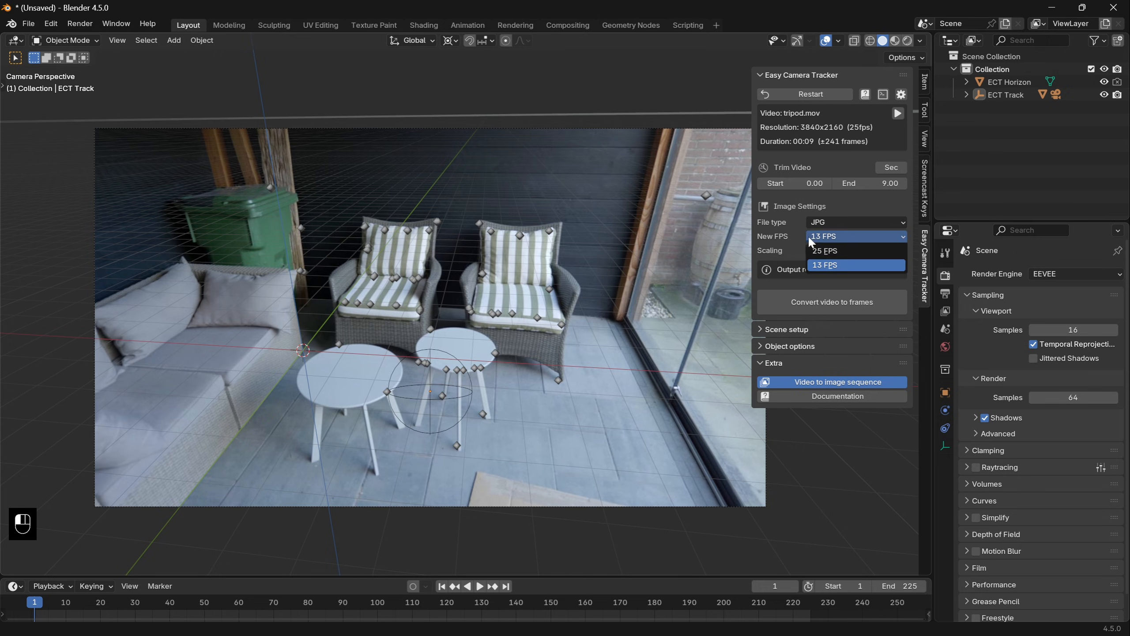
click(837, 249)
click(837, 249)
click(849, 267)
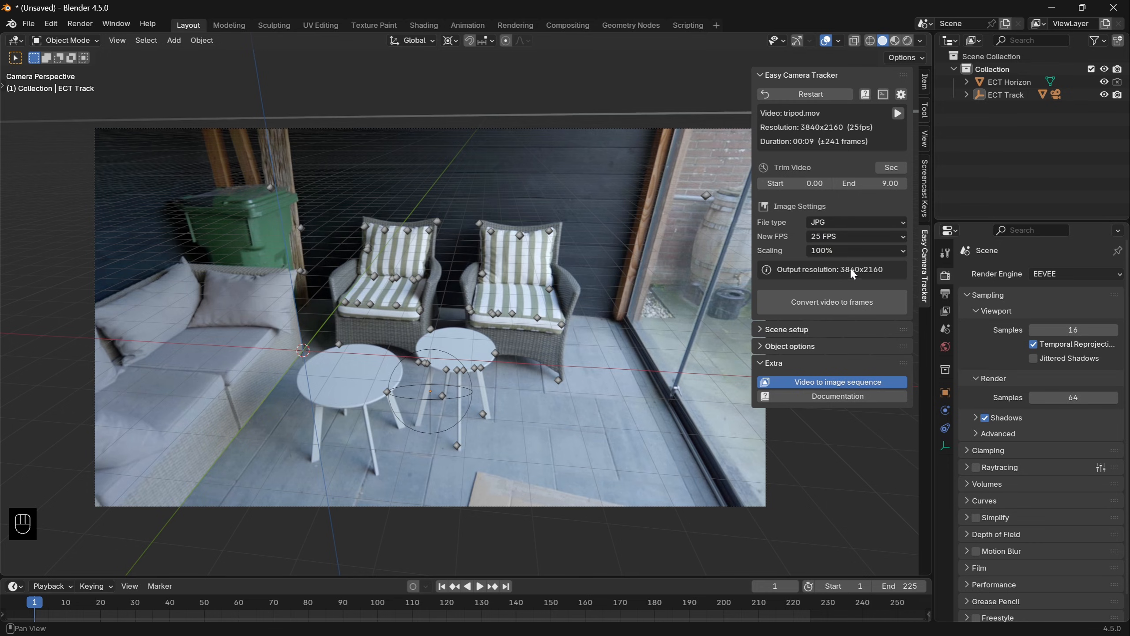
click(827, 249)
click(846, 278)
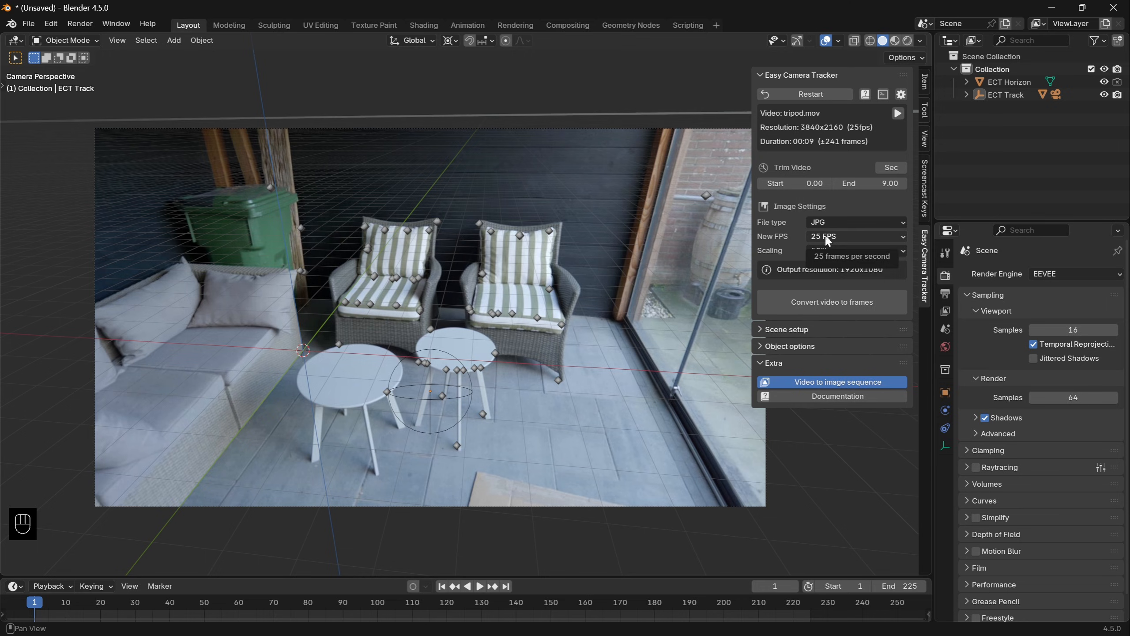
click(815, 302)
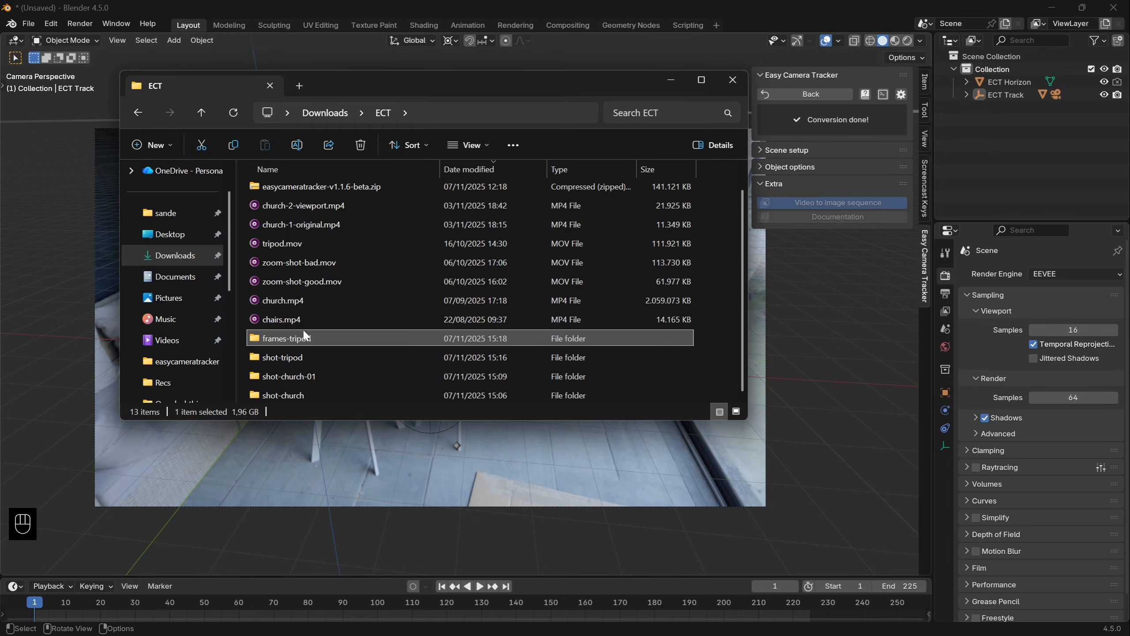
double_click(277, 337)
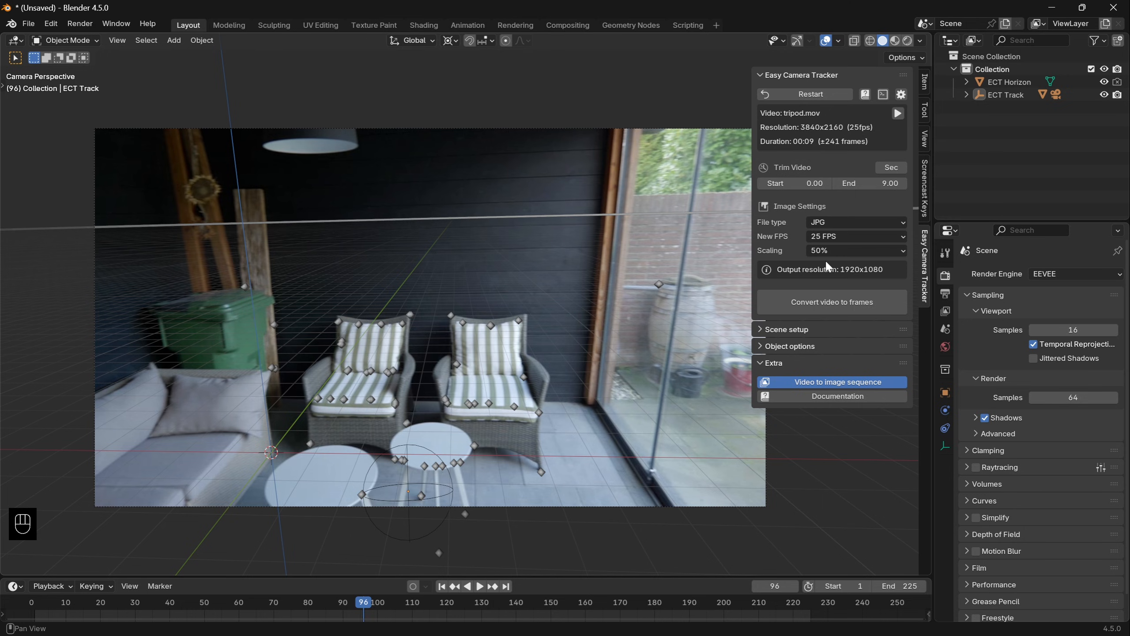
- Open Easy Camera Tracker's online documentation in the browser and look through the update notice and interface descriptions
click(842, 396)
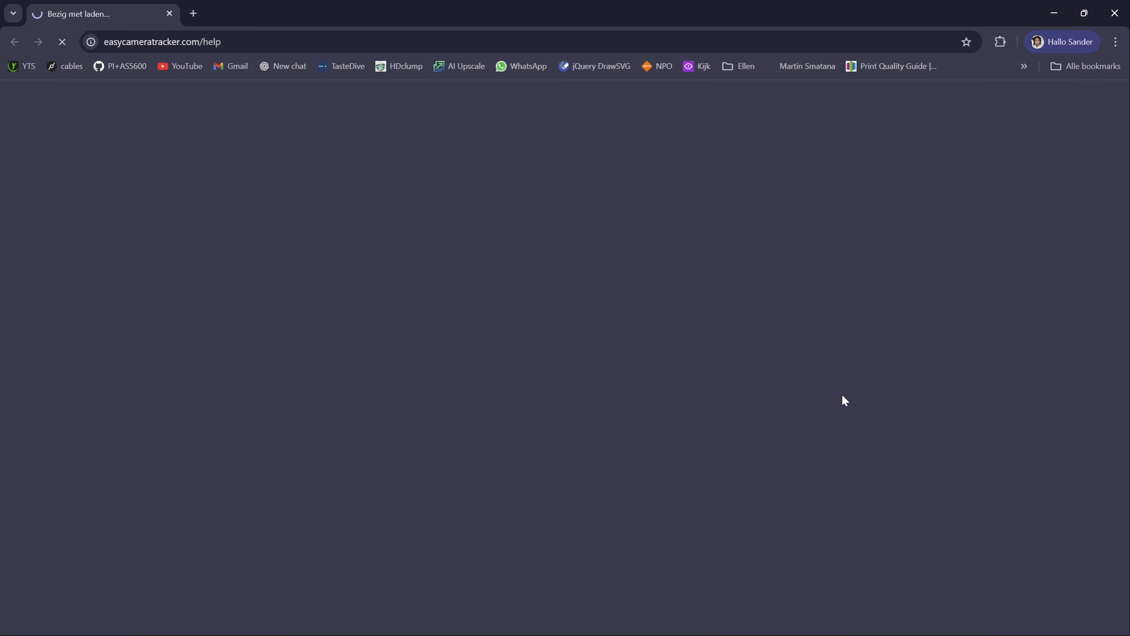
scroll(841, 400, down, 20)
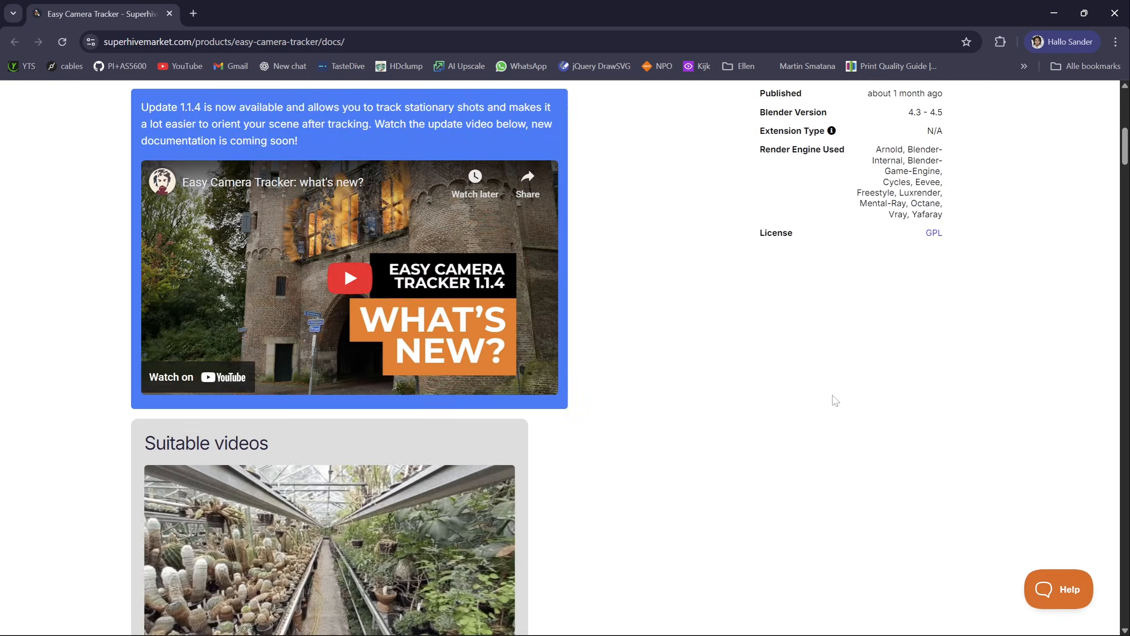
scroll(836, 401, down, 20)
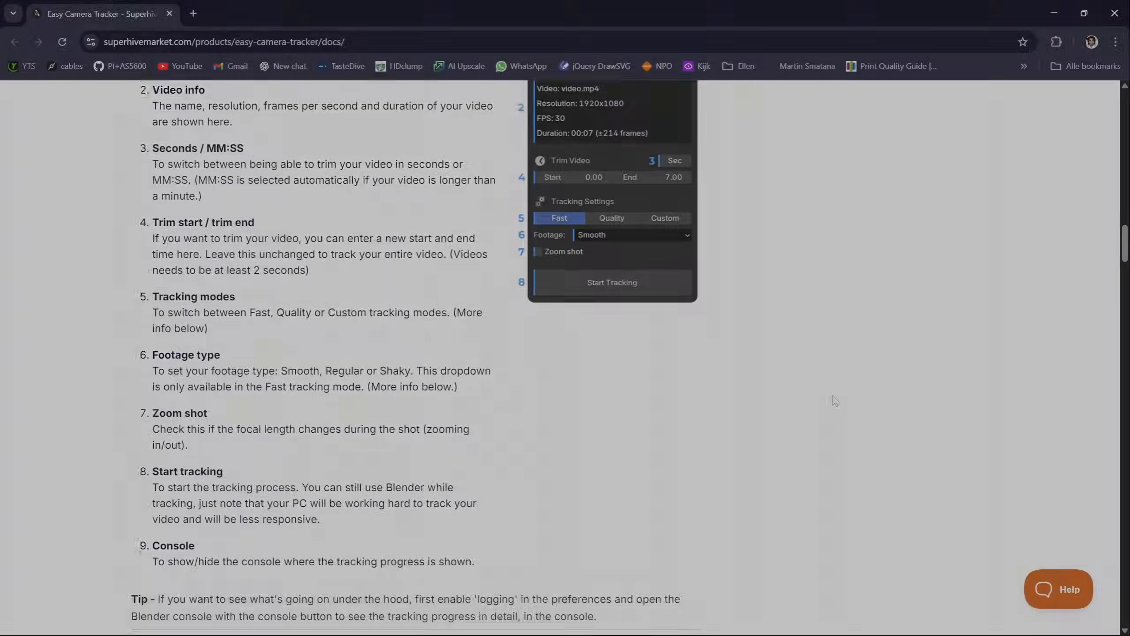